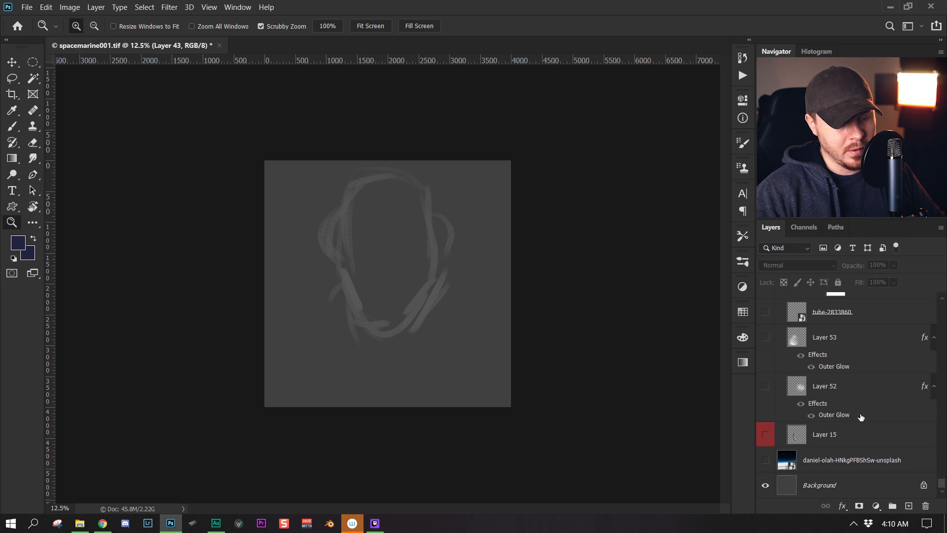
Show the two jaw-shaped armor pieces, Layer 5 (merged) and Layer 5 (merged) copy, over the sketch.
scroll(830, 410, "up", 8)
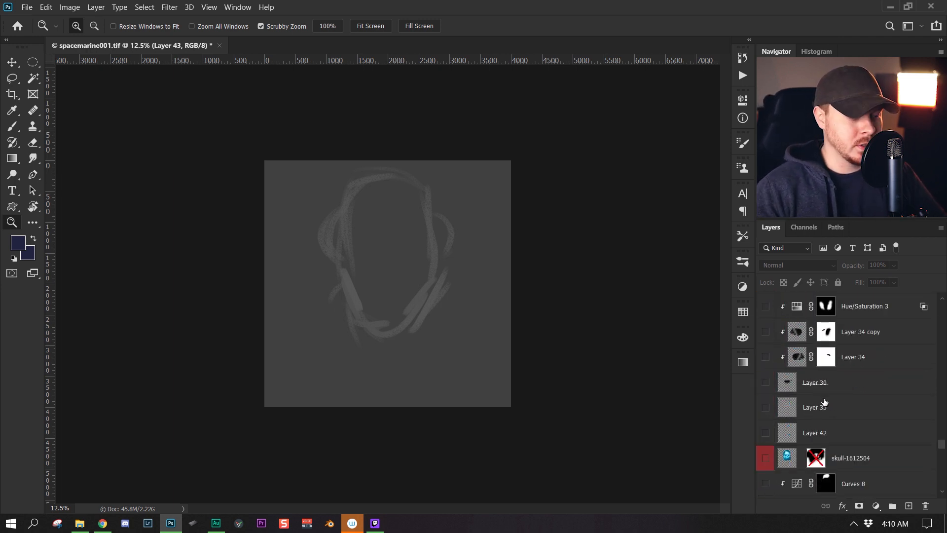
scroll(824, 402, "up", 5)
left_click(765, 387)
left_click(765, 363)
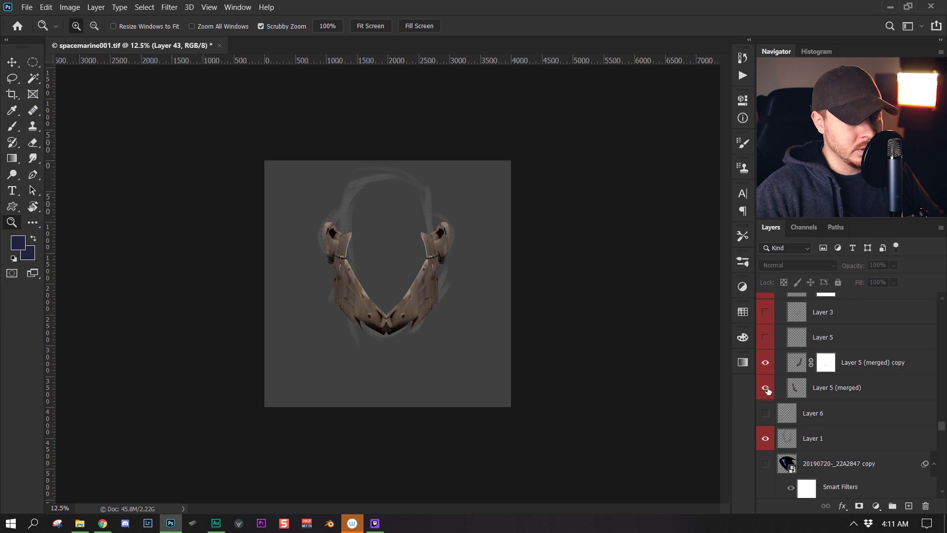
left_click(862, 389)
scroll(926, 397, "up", 2)
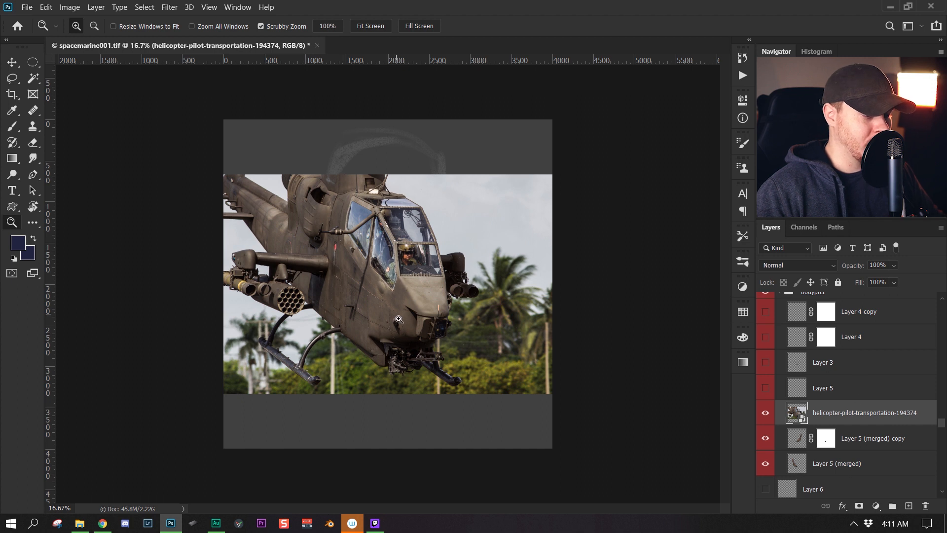
Trace a closed Pen path around the helicopter's side fuselage panel, from below the cockpit glass down to the lower hull and back.
key("p")
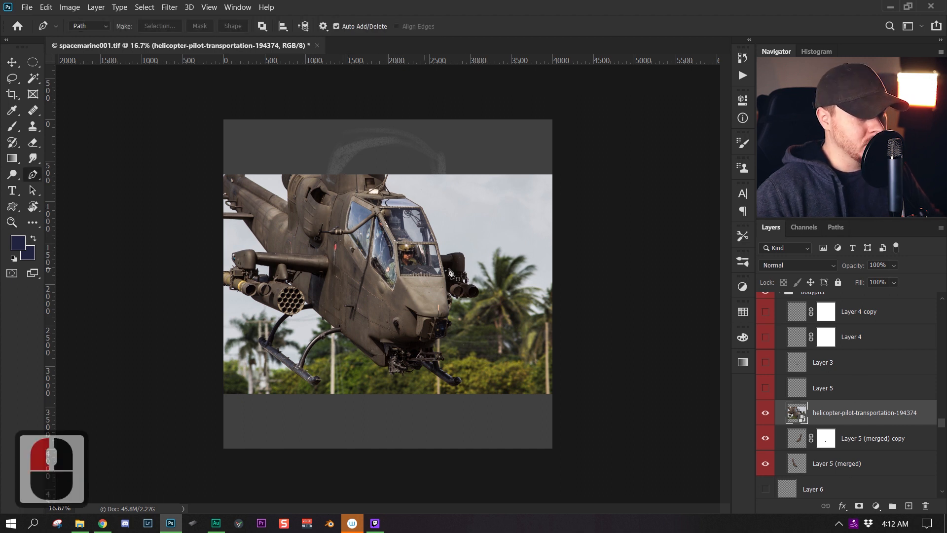
key("s")
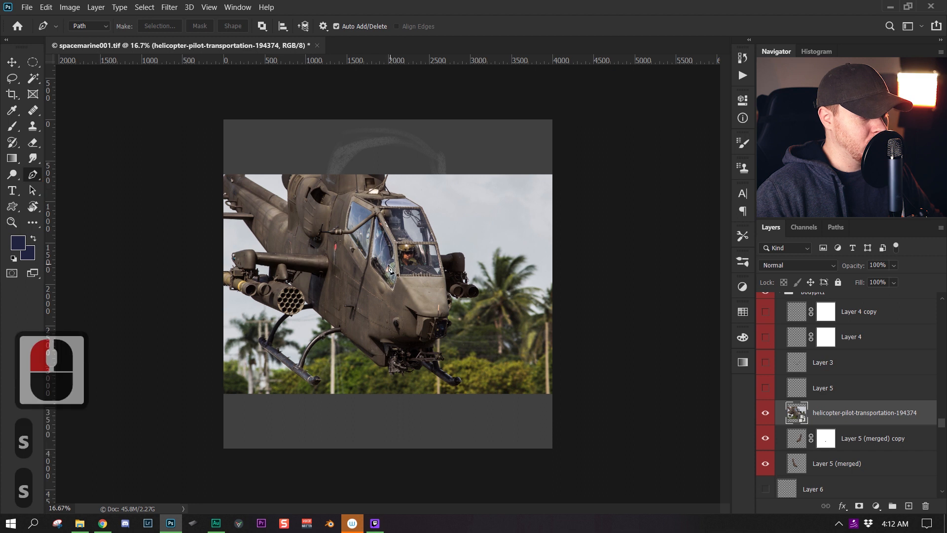
left_click(347, 235)
left_click_drag(370, 266, 375, 275)
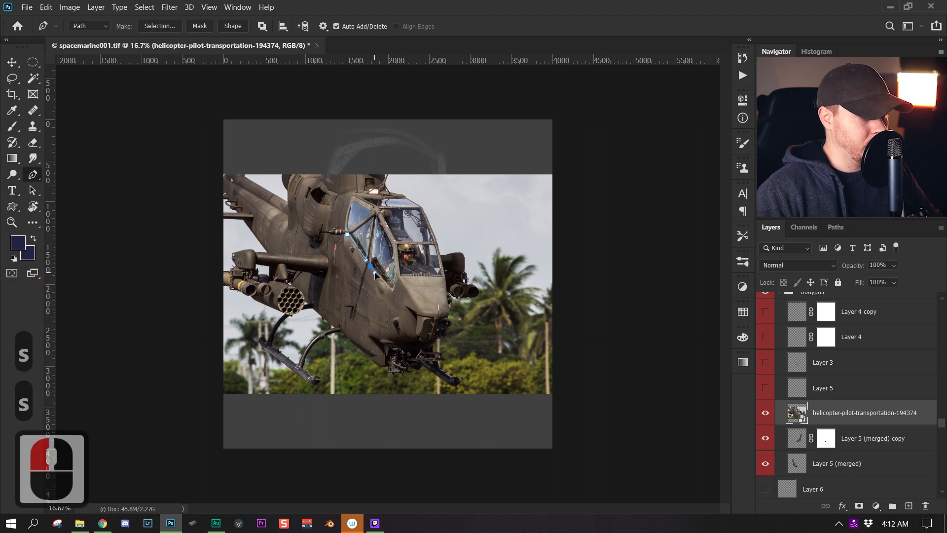
left_click(385, 320)
left_click(369, 350)
left_click(339, 323)
left_click(323, 312)
left_click(315, 296)
left_click(327, 274)
left_click(328, 240)
left_click(326, 227)
left_click(348, 235)
Convert the traced fuselage path into a new selection with a 0.5-pixel feather radius and anti-aliasing off.
key("z")
left_click_drag(307, 266, 425, 265)
key("z")
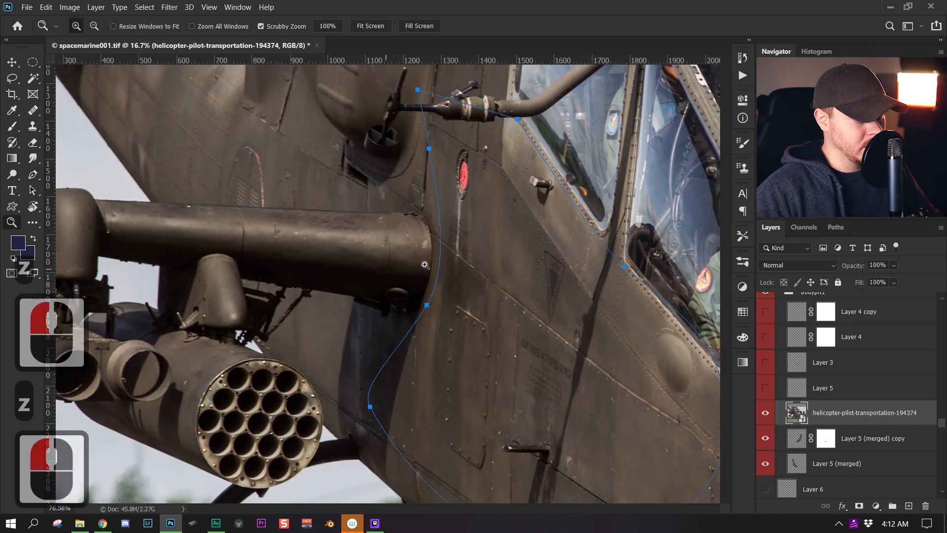
left_click_drag(471, 220, 432, 211)
left_click_drag(423, 171, 431, 171)
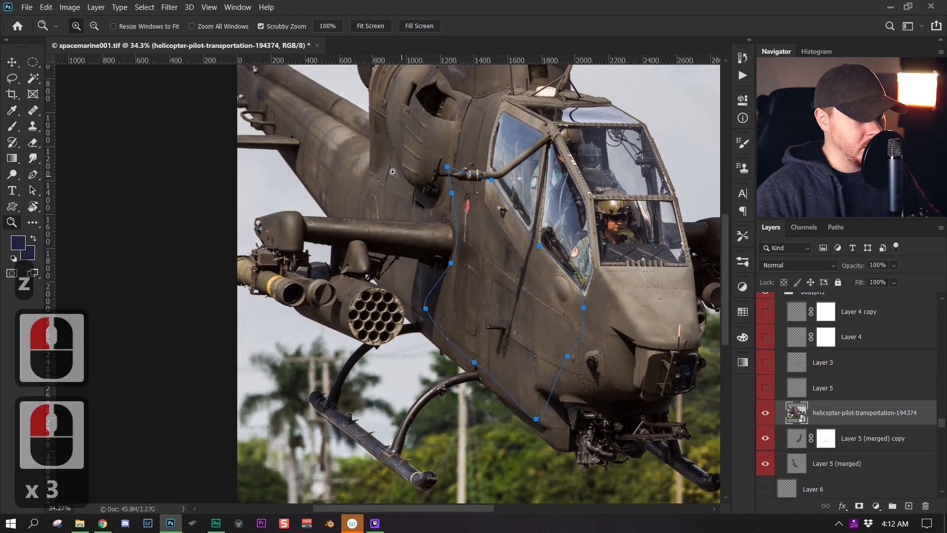
key("p")
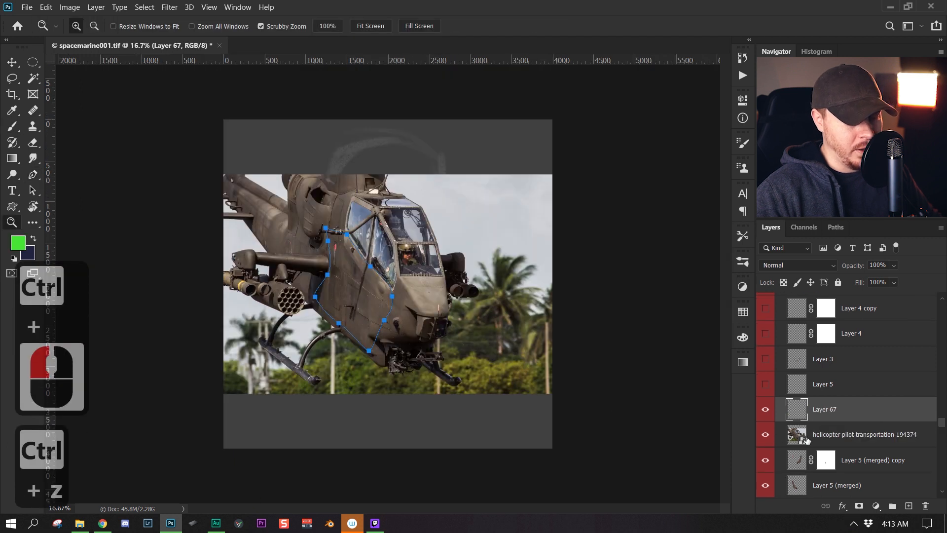
right_click(368, 294)
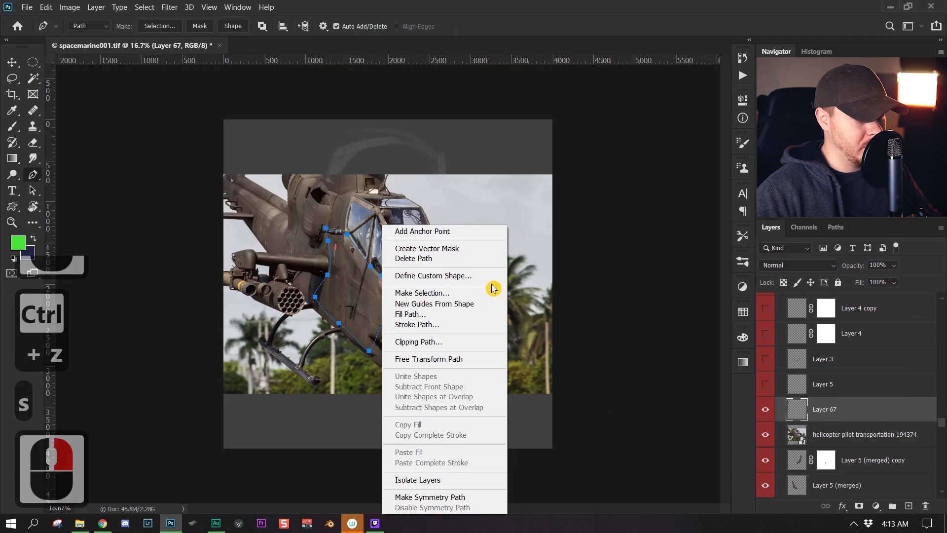
left_click(422, 293)
left_click(408, 161)
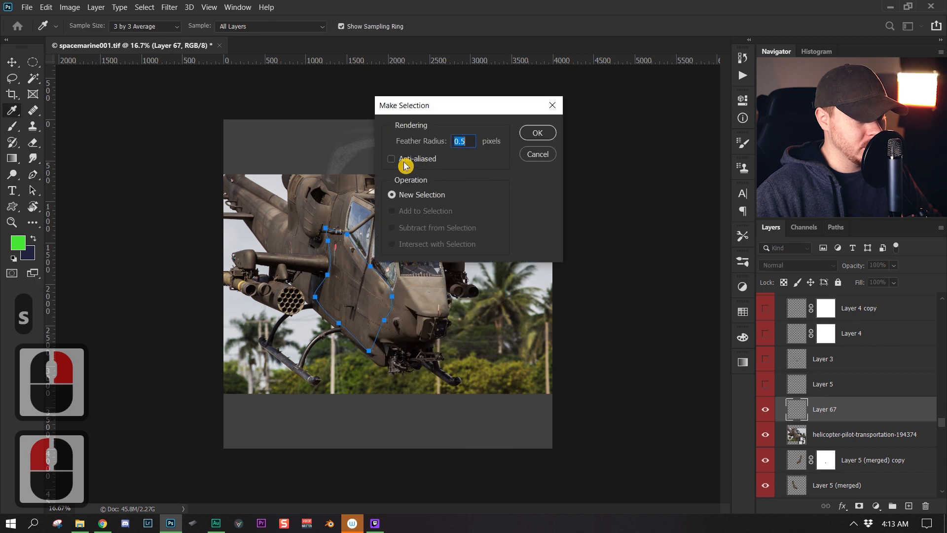
left_click(538, 142)
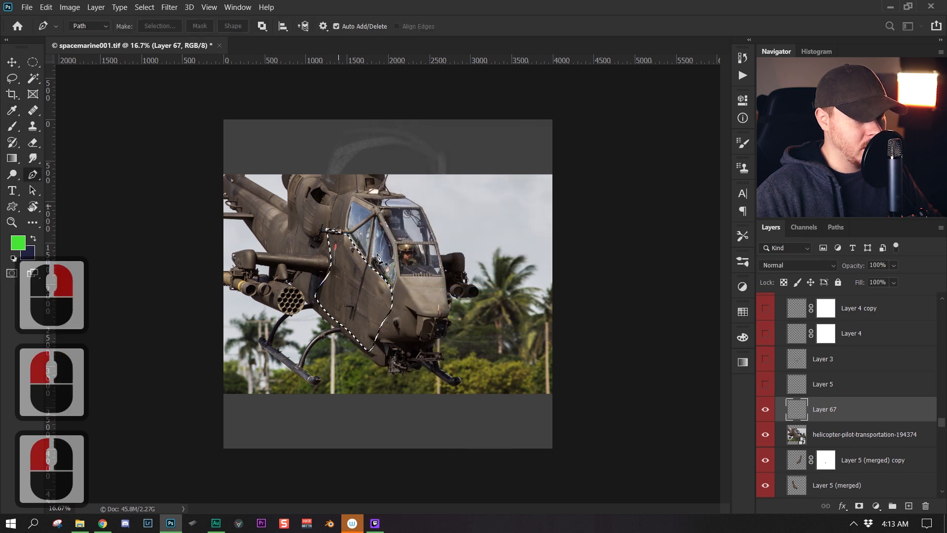
Copy the selected fuselage panel from the helicopter photo onto its own layer and hide the photo.
left_click(853, 427)
key("ctrl+c")
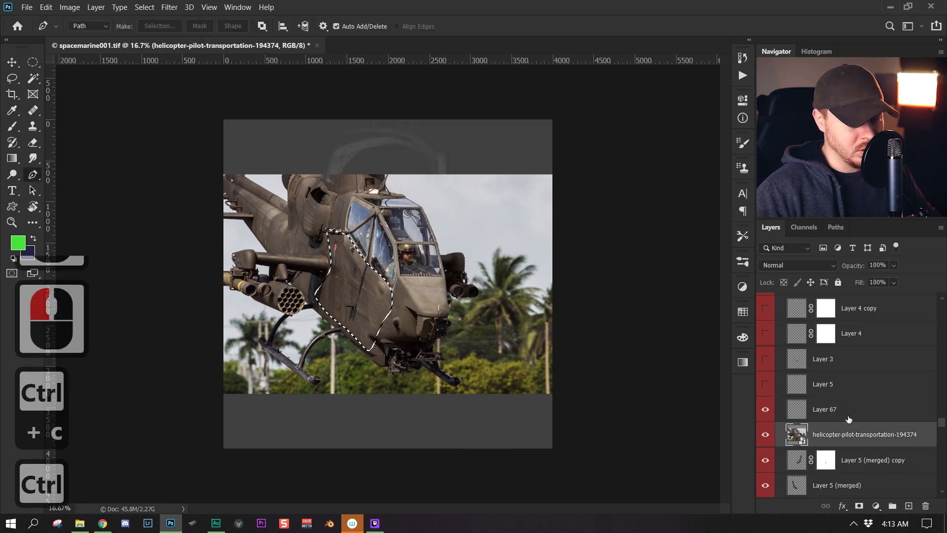
key("ctrl+v")
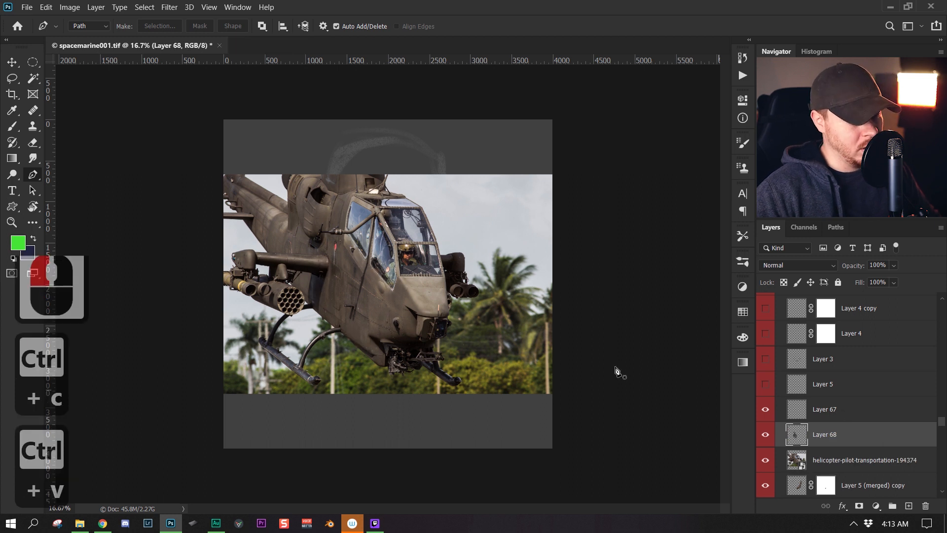
left_click(765, 459)
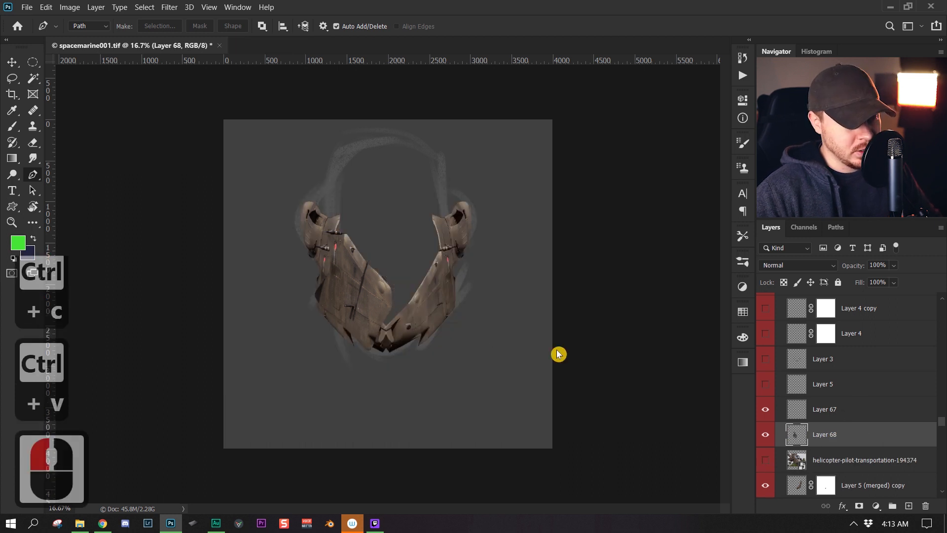
Try moving the pasted fuselage piece away from the jaw armor, and delete its layer.
key("ctrl+t")
left_click_drag(382, 302, 541, 354)
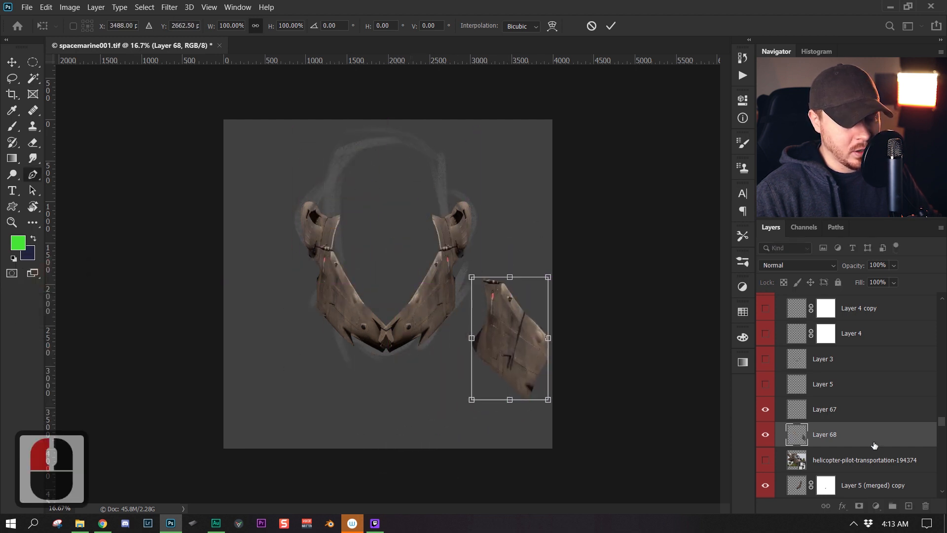
left_click(33, 174)
left_click_drag(898, 436, 926, 507)
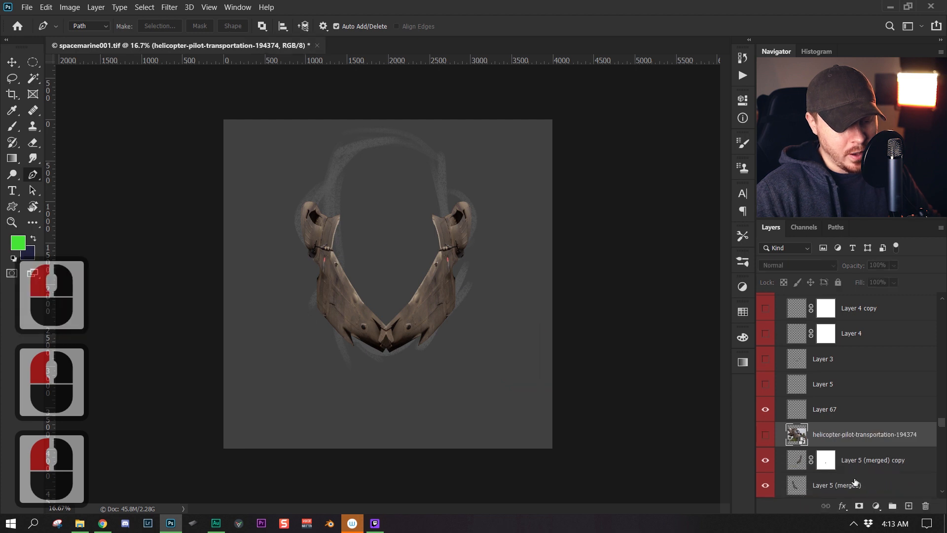
Show the Layer 5 retouching that covers the round fittings on both jaw panels.
scroll(814, 435, "down", 2)
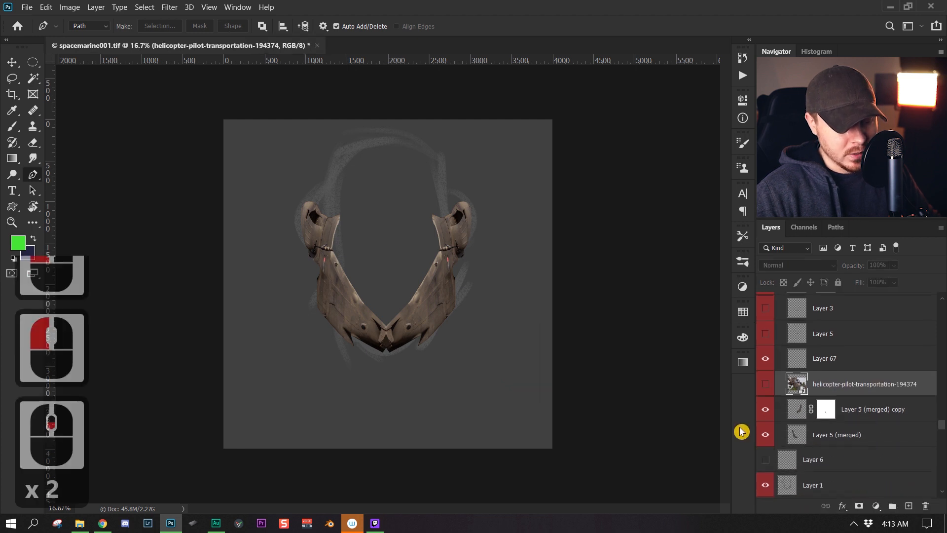
scroll(798, 395, "up", 2)
left_click(762, 392)
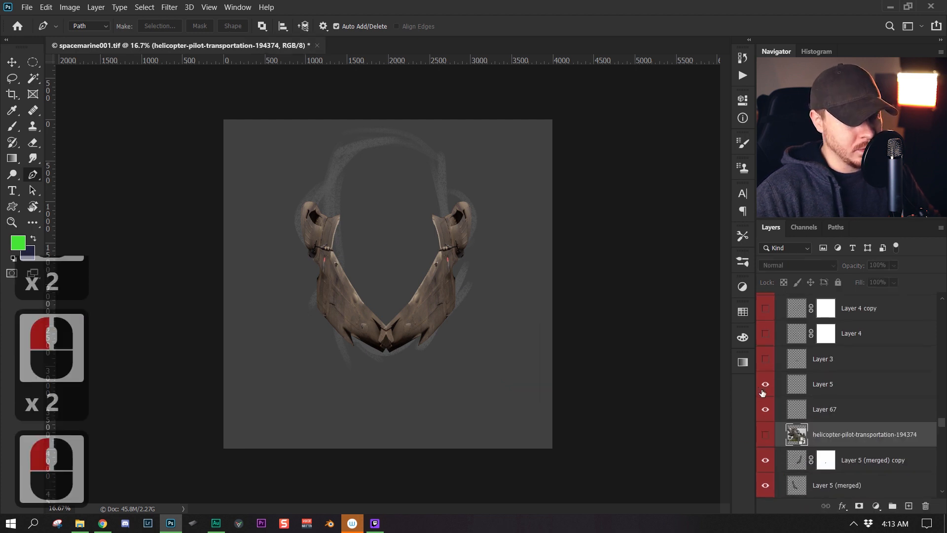
left_click(764, 383)
key("z")
left_click(402, 332)
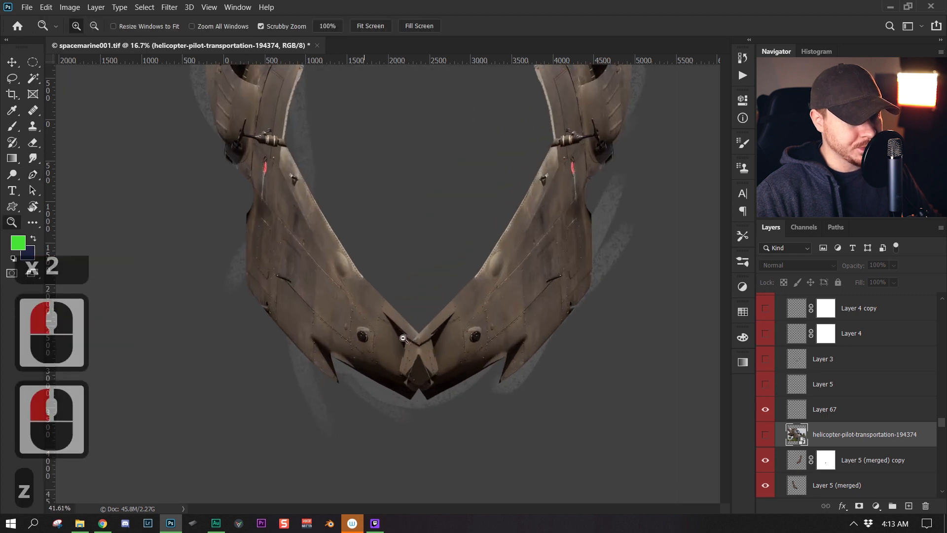
left_click(444, 345)
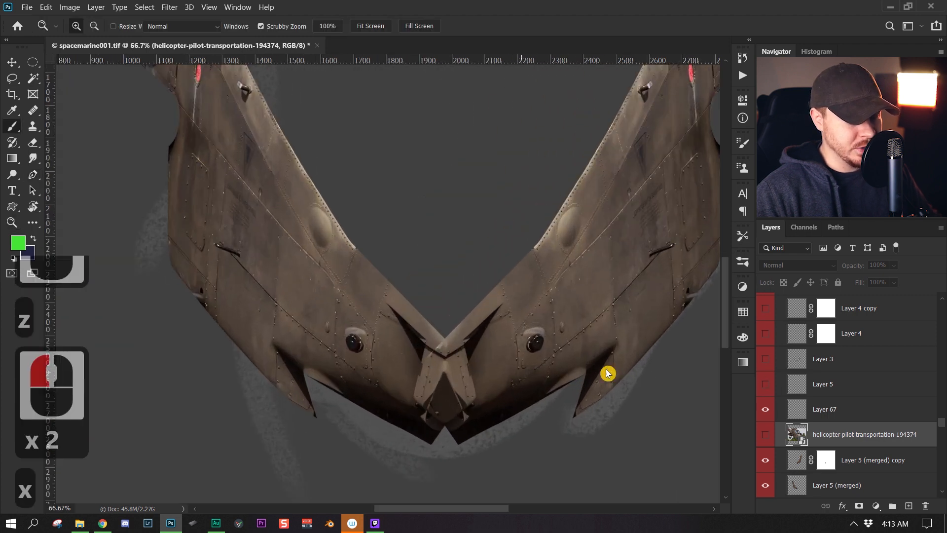
key("b")
left_click(762, 388)
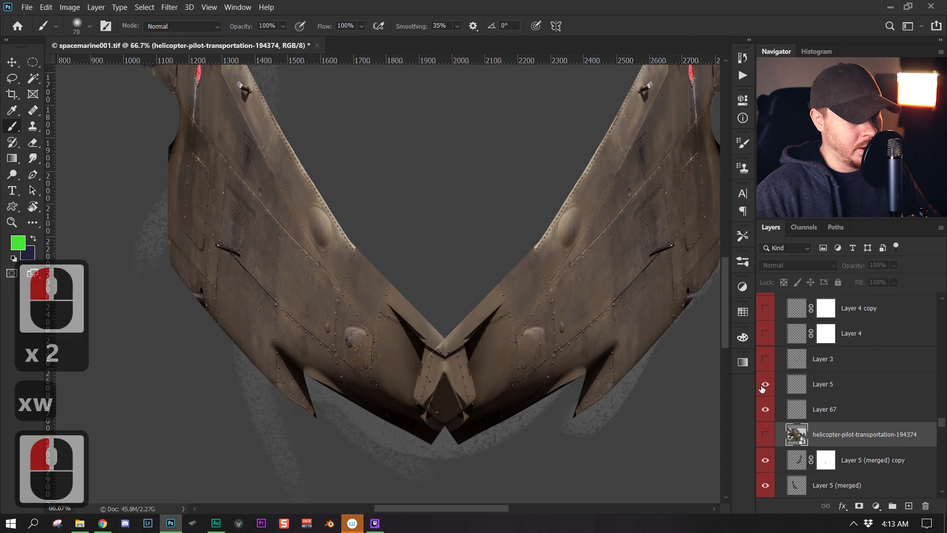
Show Layer 3, Layer 4 and Layer 4 copy to add the joining and edge details to the jaw armor.
scroll(296, 242, "up", 3)
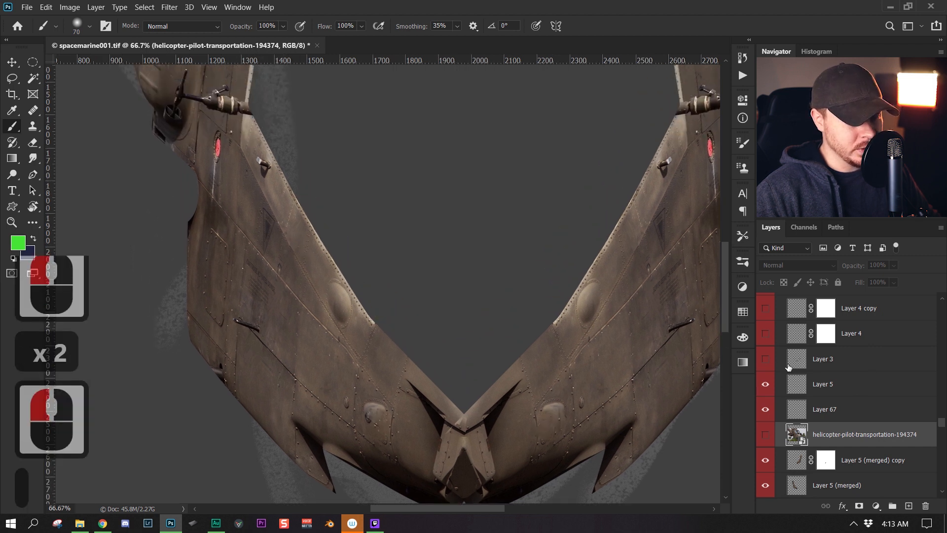
left_click(765, 359)
key("z")
left_click_drag(679, 368, 506, 382)
left_click(640, 380)
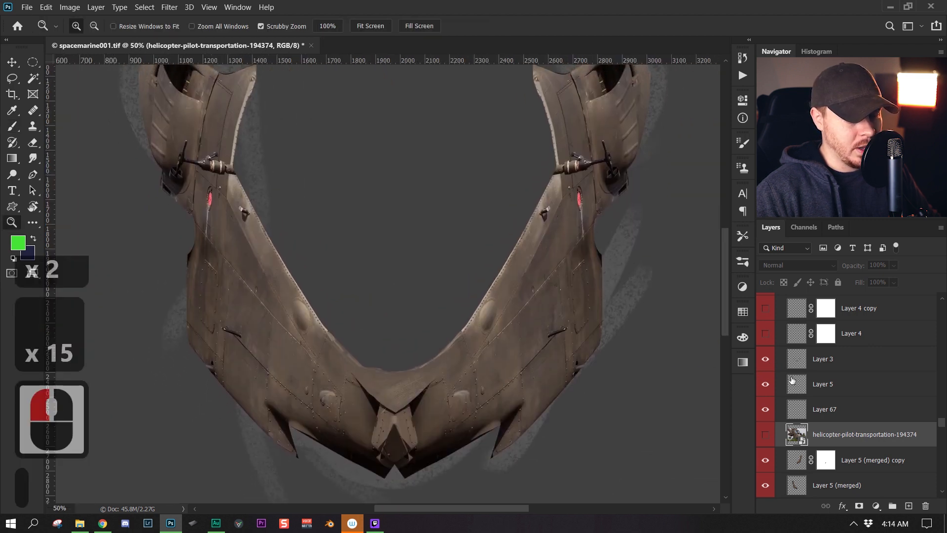
left_click(772, 339)
left_click(758, 309)
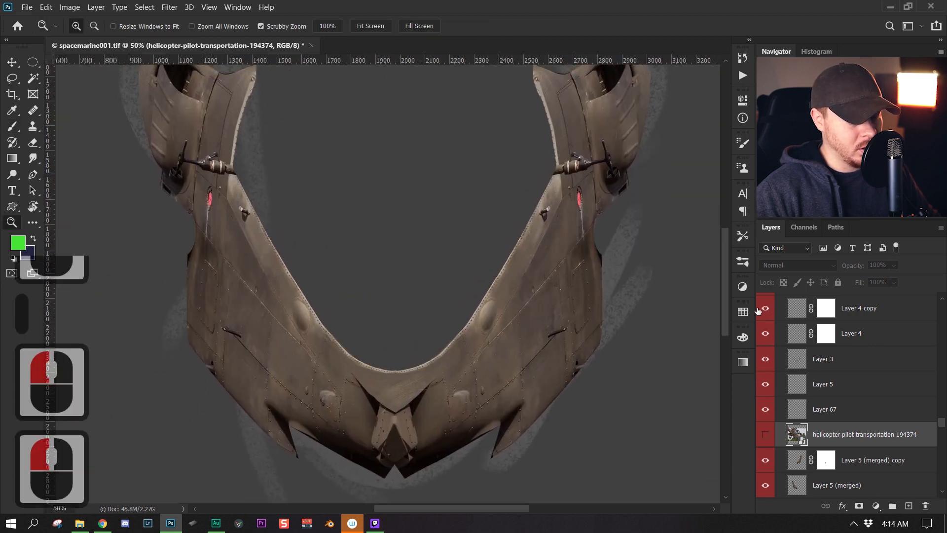
Collapse the bodyprt1 group and hide it.
left_click(589, 343, "alt")
scroll(792, 387, "up", 4)
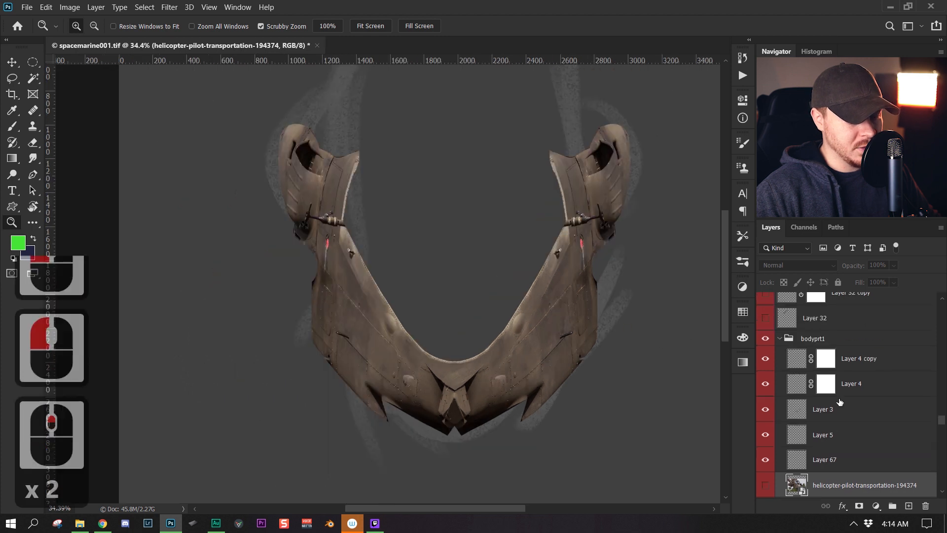
left_click(775, 390)
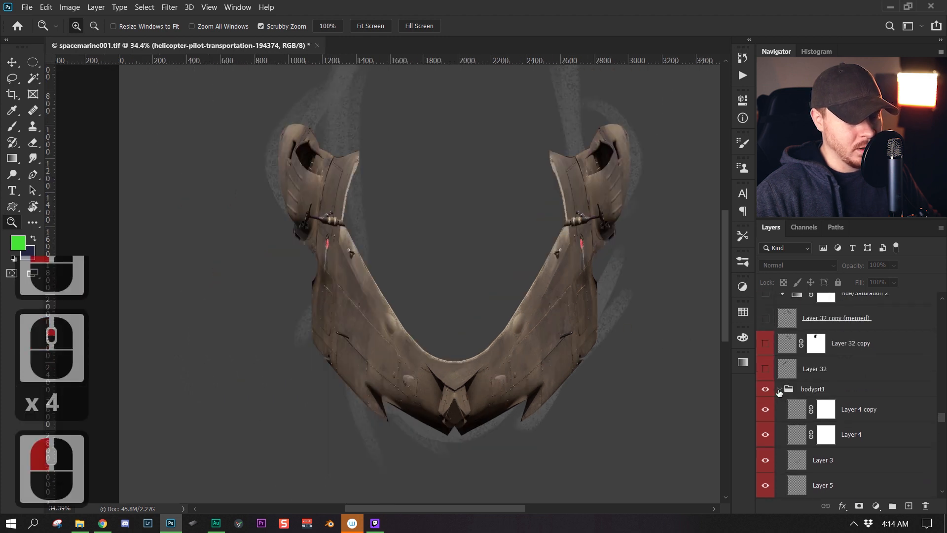
left_click(765, 389)
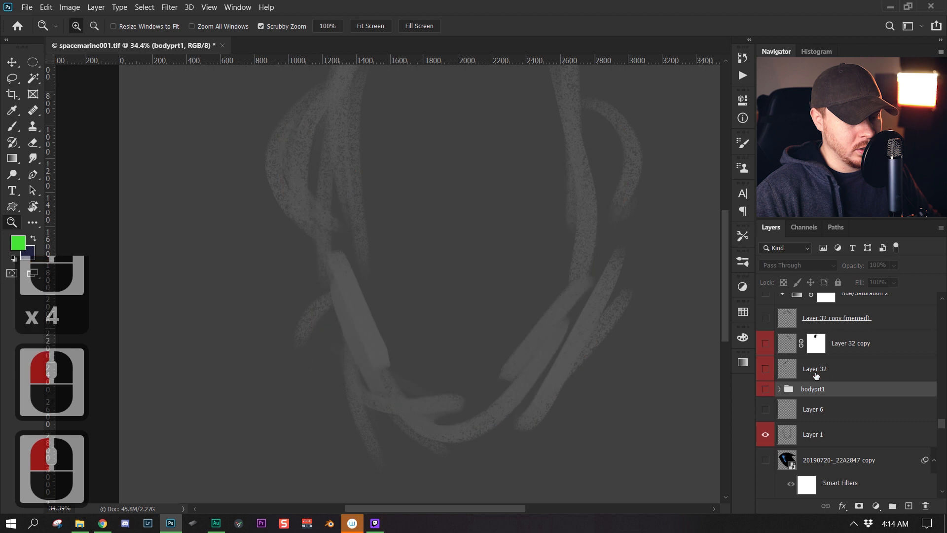
Toggle Layer 32 copy (merged) and show the merged jaw armor in Layer 4 copy (merged).
scroll(818, 376, "up", 2)
left_click(765, 367)
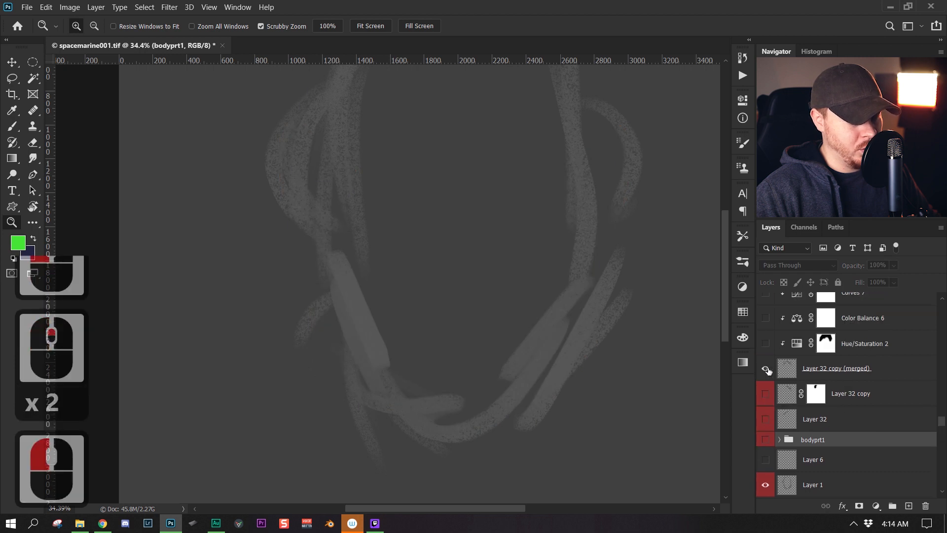
scroll(480, 301, "down", 6)
scroll(814, 342, "up", 3)
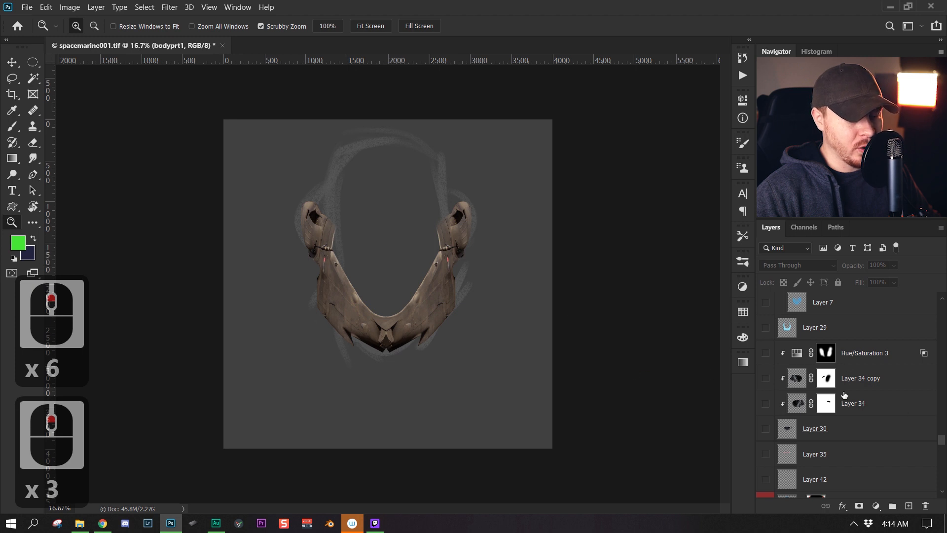
Show the space photo layer directly above the Background layer and check the jaw armor against it at several scales.
scroll(844, 395, "down", 9)
scroll(847, 405, "up", 12)
scroll(847, 406, "up", 17)
scroll(820, 401, "up", 1)
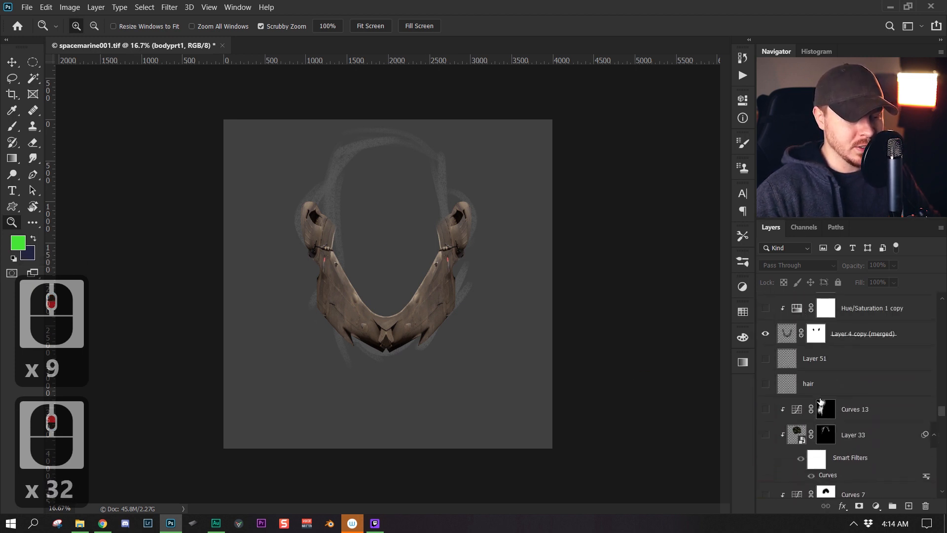
left_click_drag(943, 416, 942, 393)
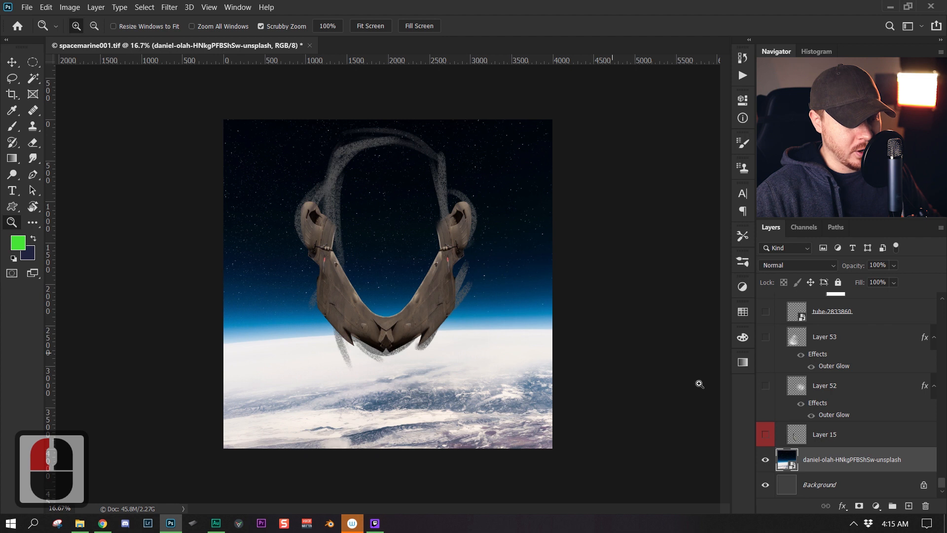
scroll(521, 336, "down", 4)
scroll(482, 364, "up", 8)
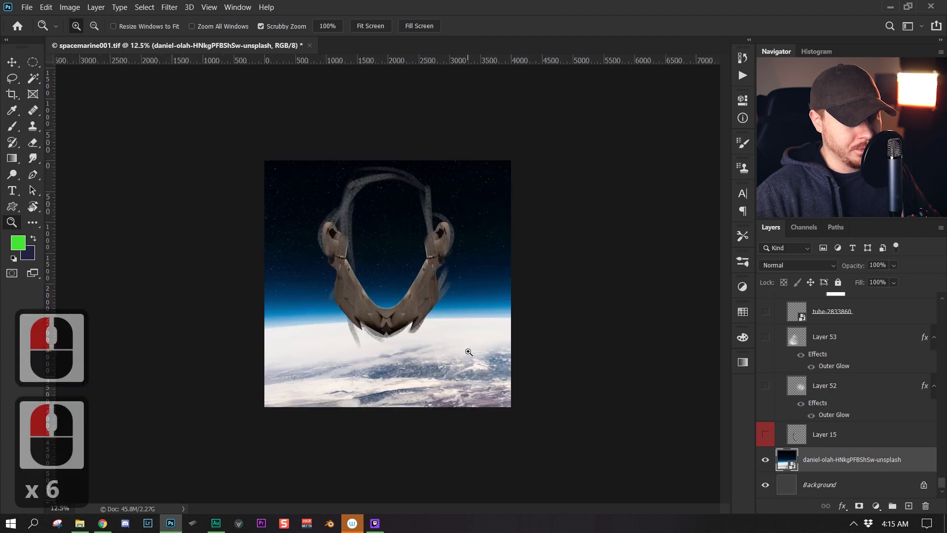
scroll(583, 344, "down", 3)
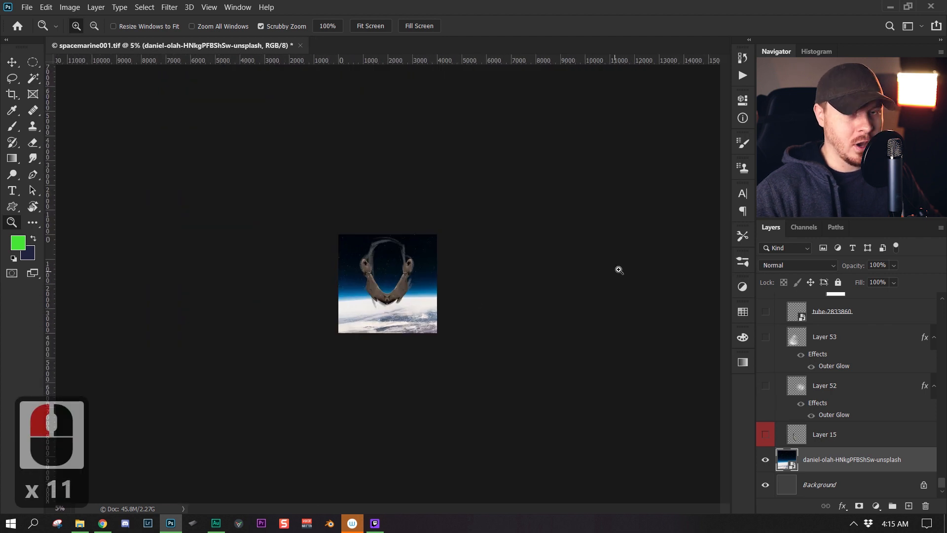
scroll(620, 270, "up", 4)
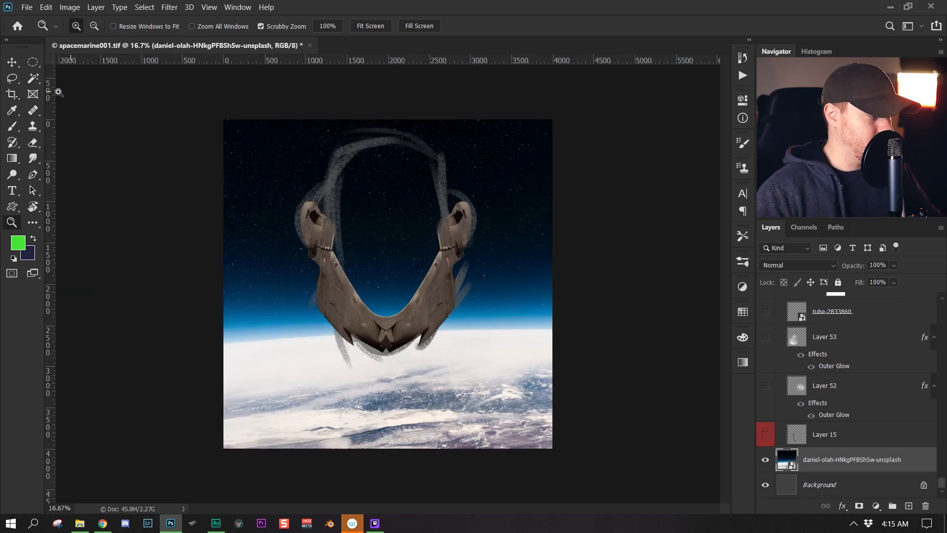
Select the left half of the canvas with the Rectangular Marquee and rasterize the space photo layer.
right_click(32, 61)
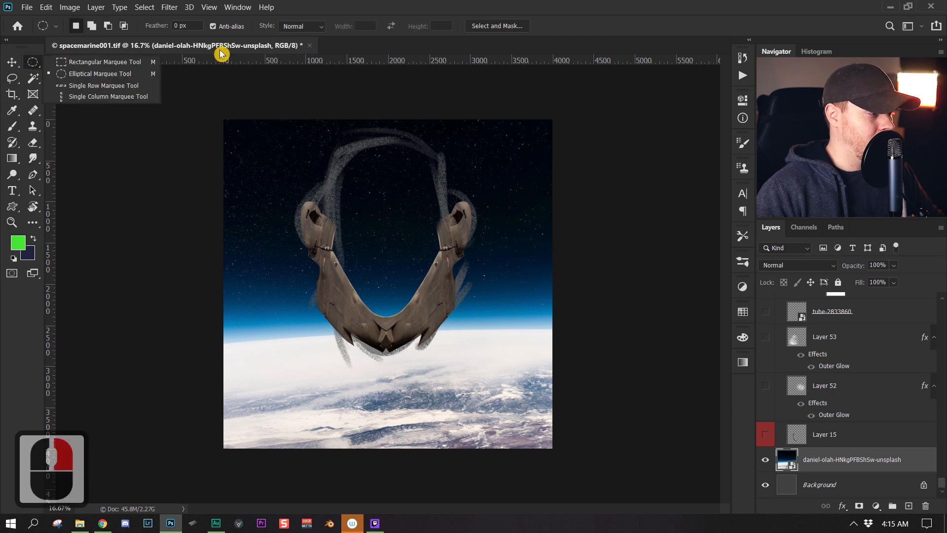
left_click(101, 61)
left_click_drag(224, 119, 385, 497)
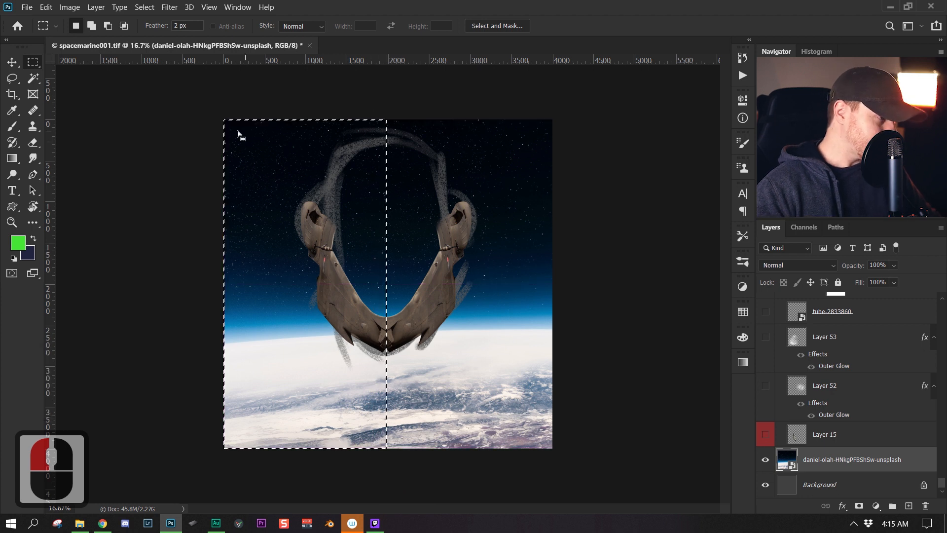
left_click(68, 7)
left_click(46, 7)
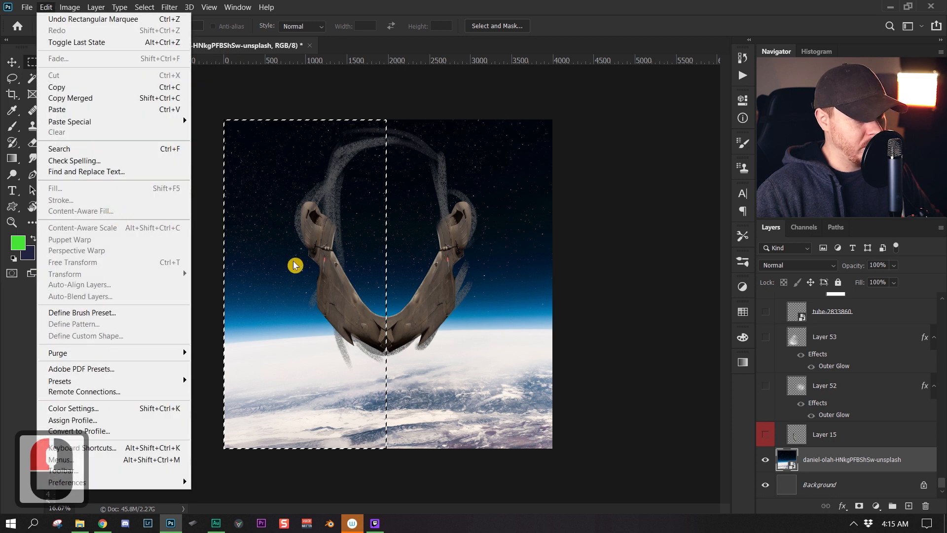
right_click(843, 462)
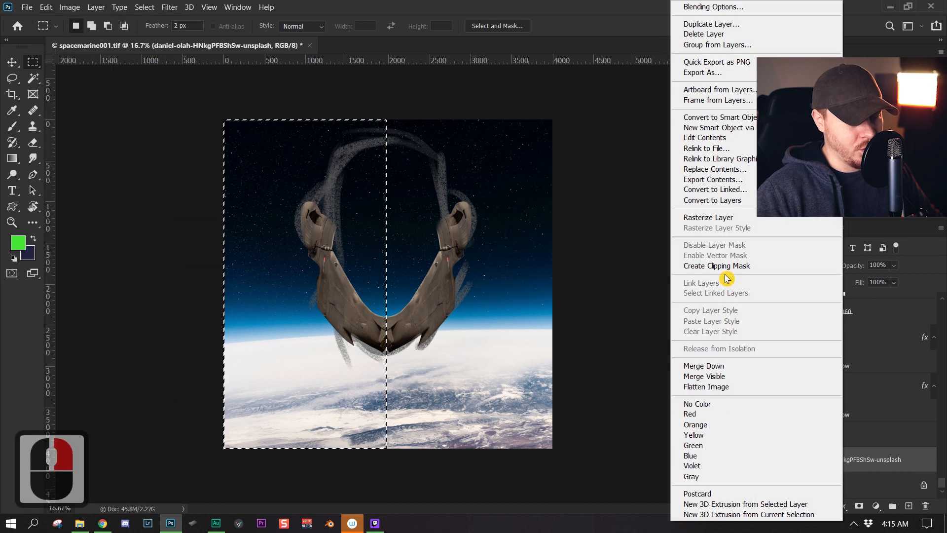
left_click(746, 217)
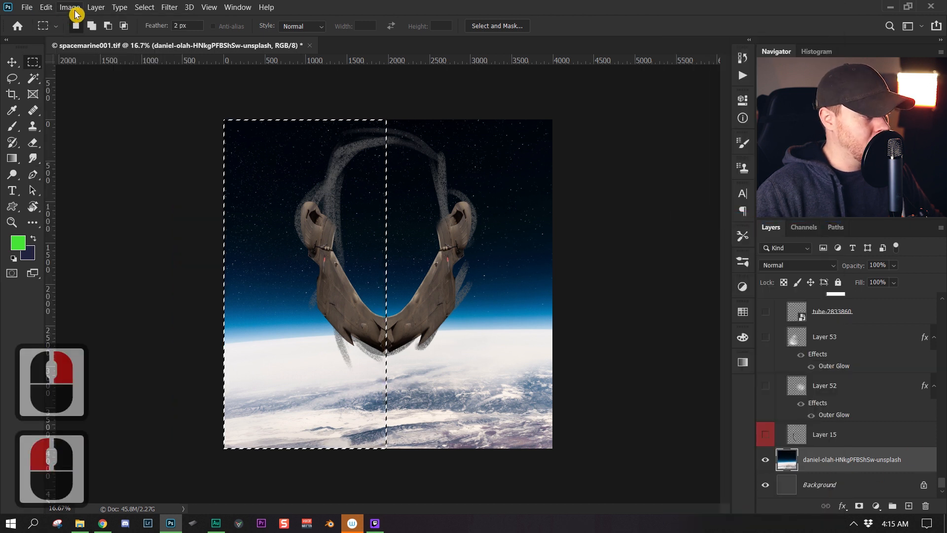
Try stretching the selected left half of the space photo to 162.14% width with Content-Aware Scale, then deselect.
left_click(46, 7)
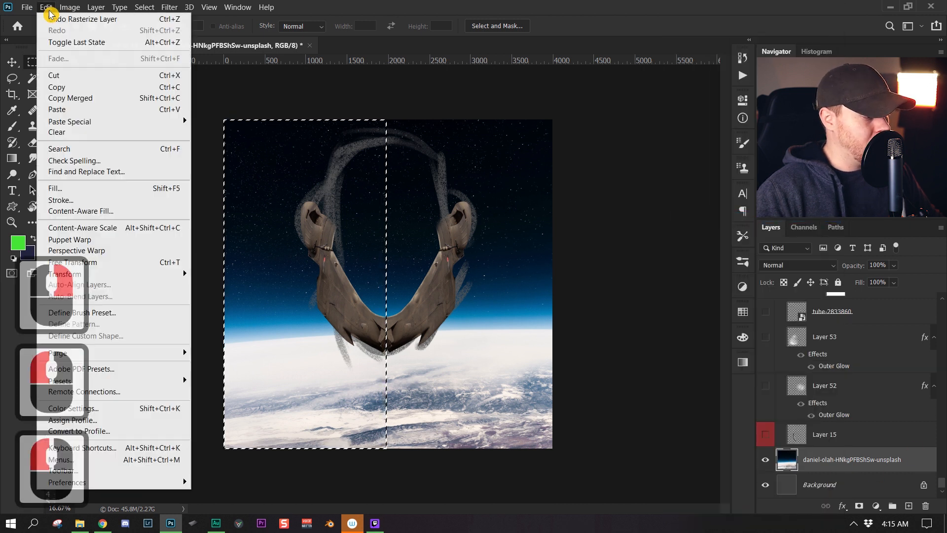
left_click(163, 227)
left_click_drag(224, 284, 122, 284)
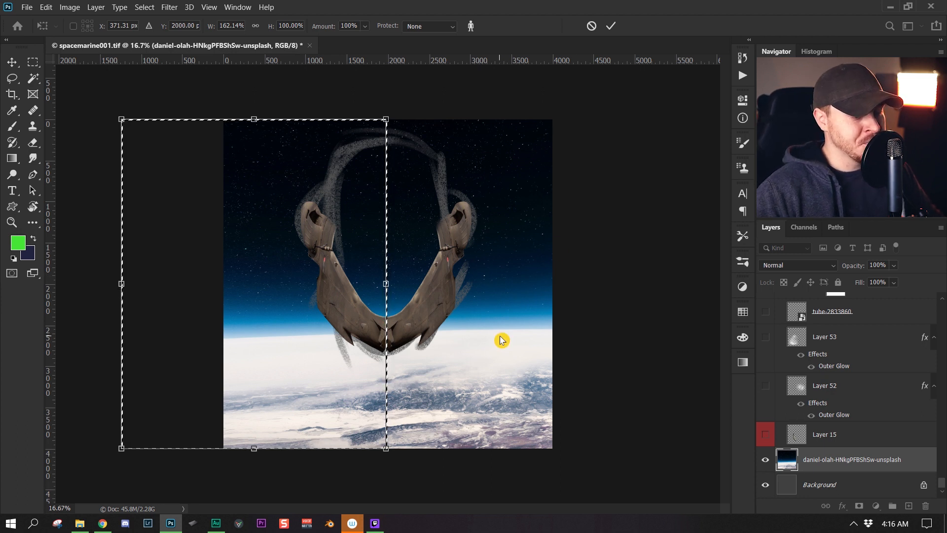
key("Escape")
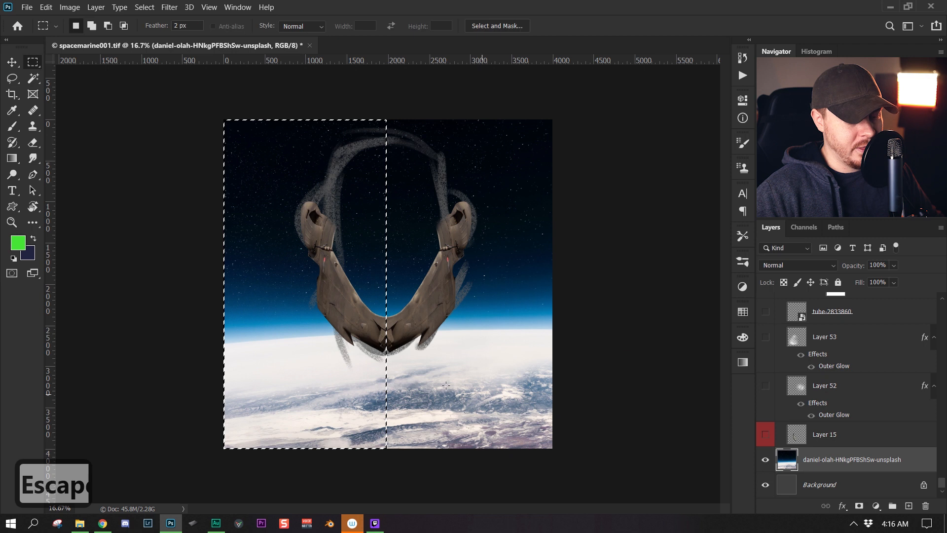
left_click(794, 475)
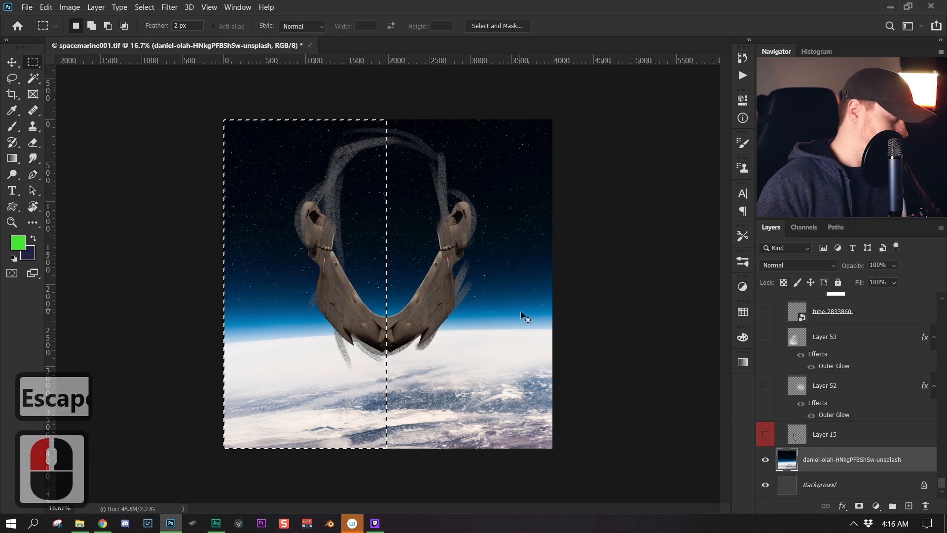
key("ctrl+d")
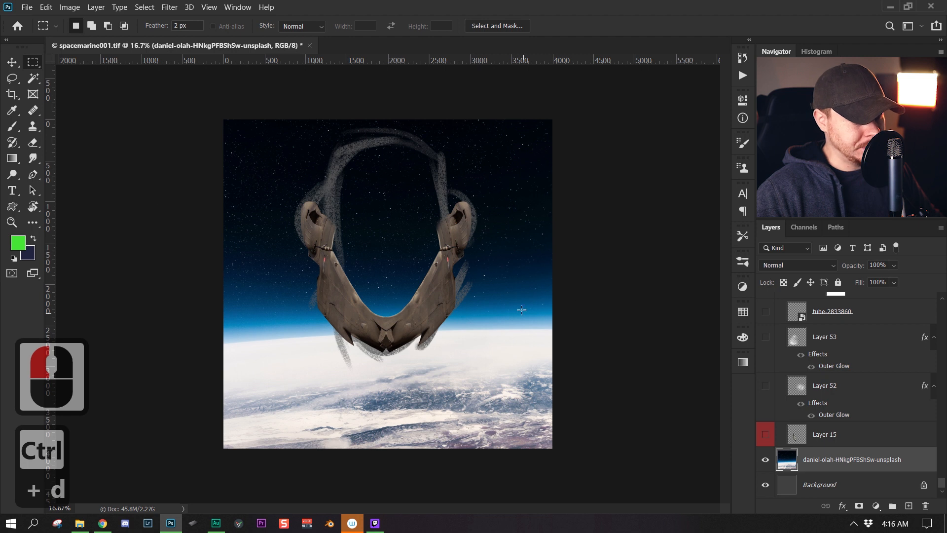
Examine the jaw armor over the space background at several scales.
key("z")
left_click_drag(443, 314, 458, 293)
left_click(620, 263)
left_click_drag(621, 264, 565, 301)
left_click(565, 301)
left_click(564, 301)
left_click(564, 301)
left_click(565, 302)
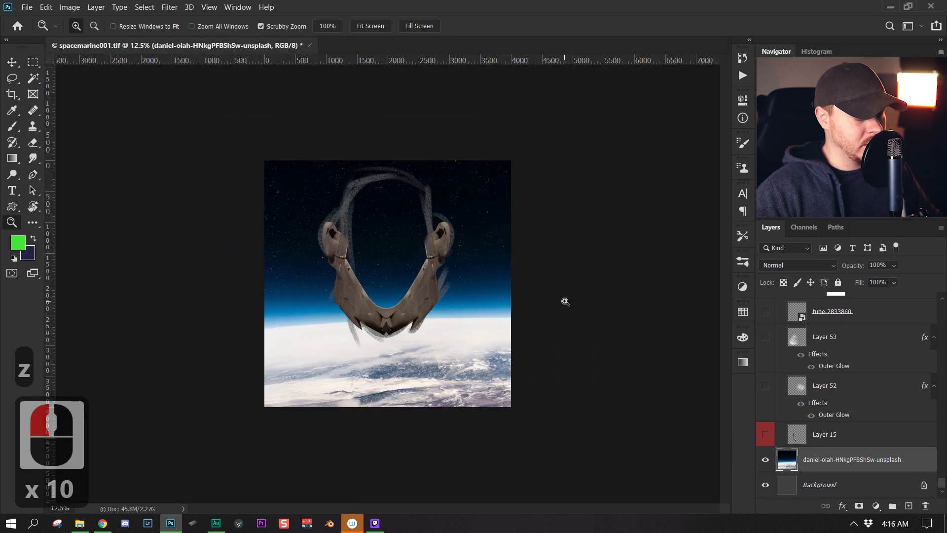
left_click(565, 301)
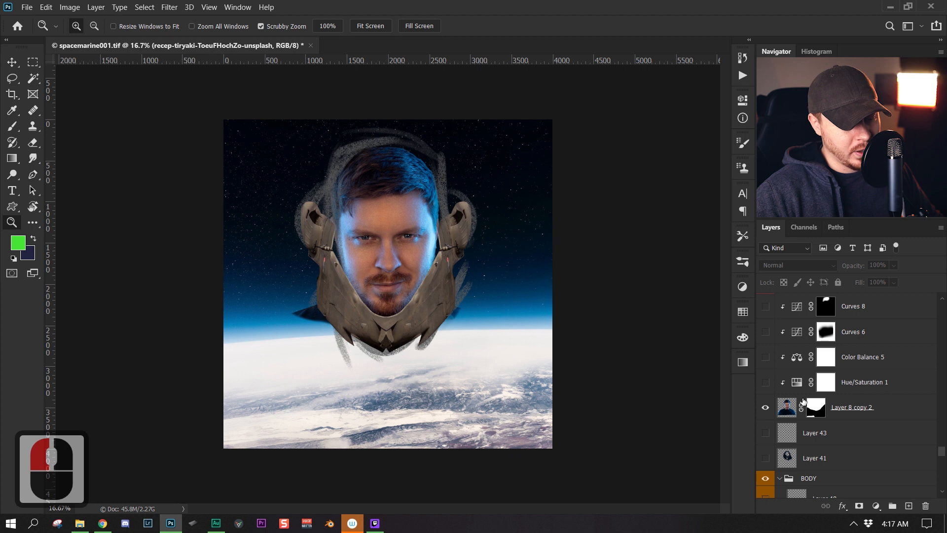
Show only the portrait in Layer 8 copy 2 and examine the blue side lighting and the eye up close.
key("alt")
left_click(765, 409, "alt")
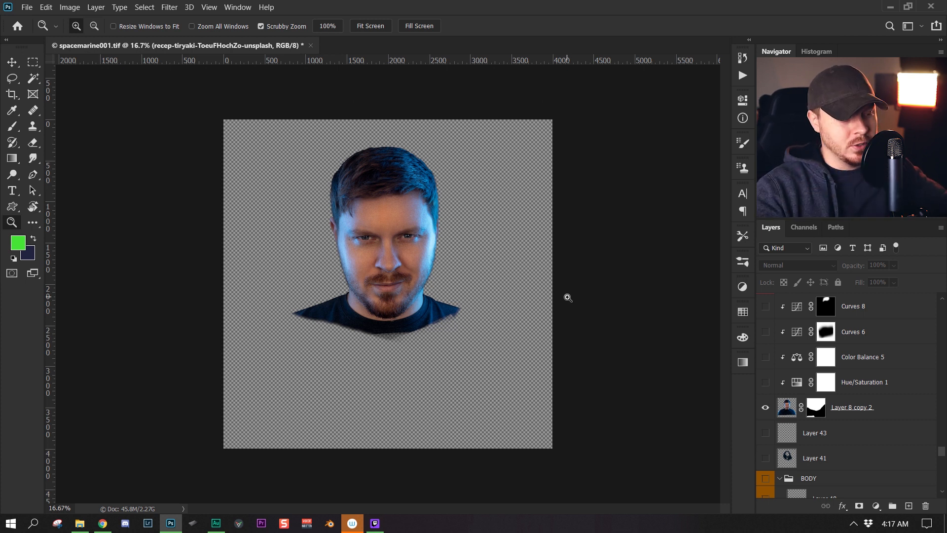
left_click(429, 243)
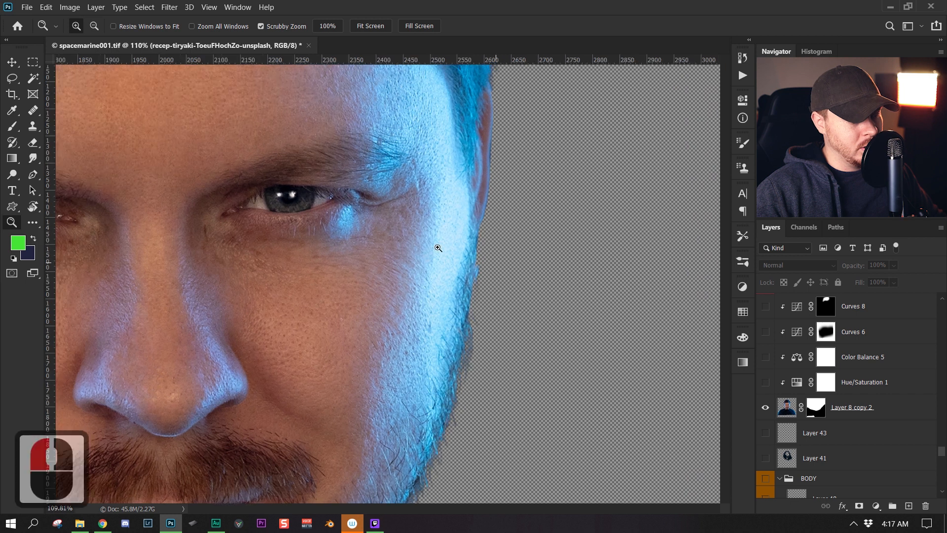
left_click(437, 245)
left_click(296, 194)
left_click(295, 194)
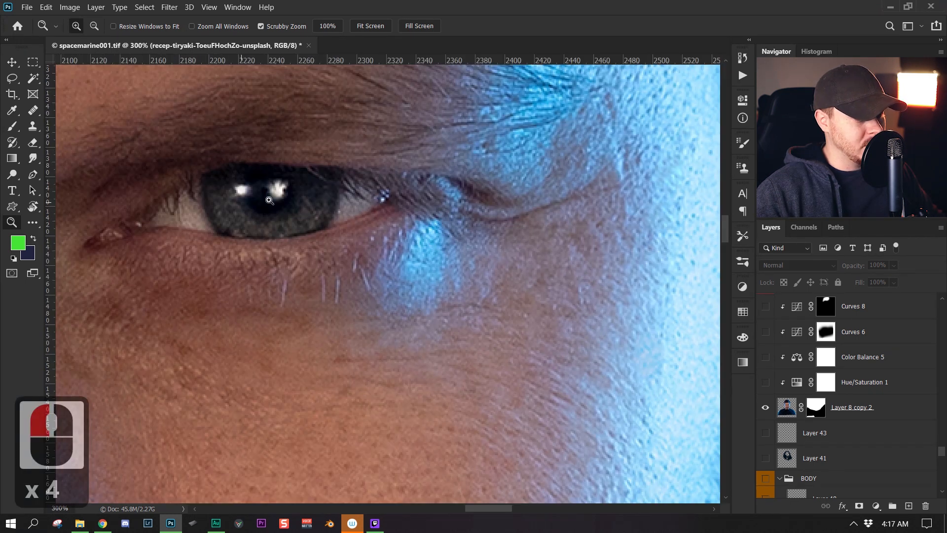
left_click(241, 203, "alt")
left_click(242, 202)
left_click_drag(242, 202, 453, 246)
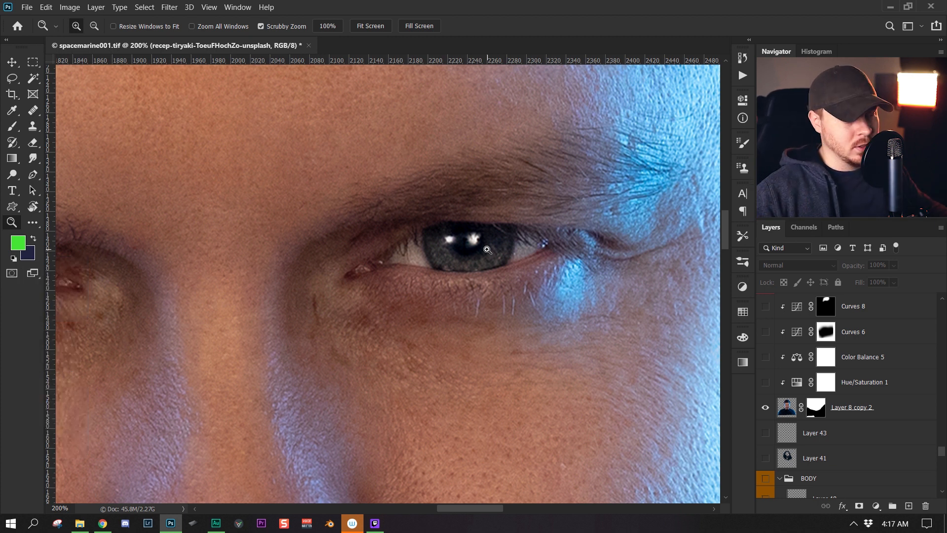
View the whole cut-out portrait, then restore the other layers and check the face inside the jaw armor.
left_click_drag(482, 257, 396, 299)
left_click(396, 251)
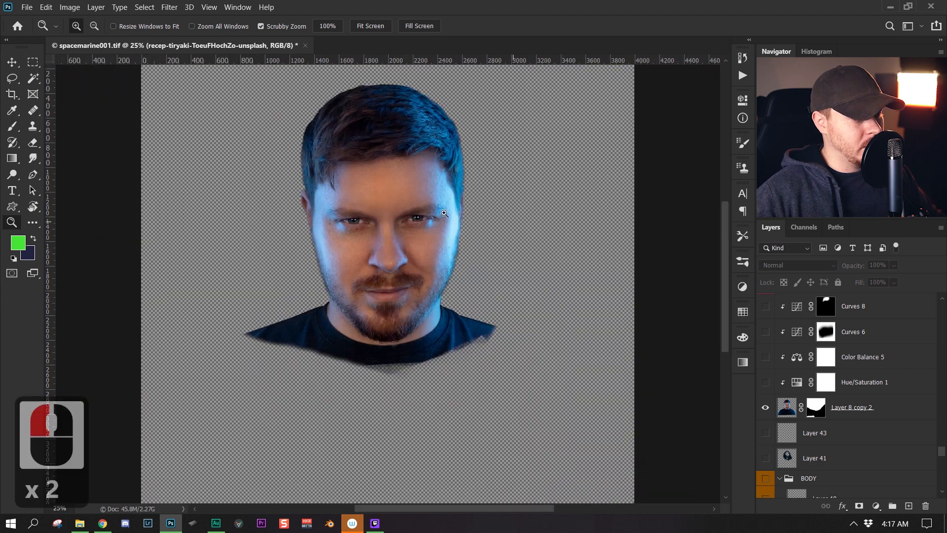
left_click_drag(427, 183, 396, 190)
left_click(397, 194)
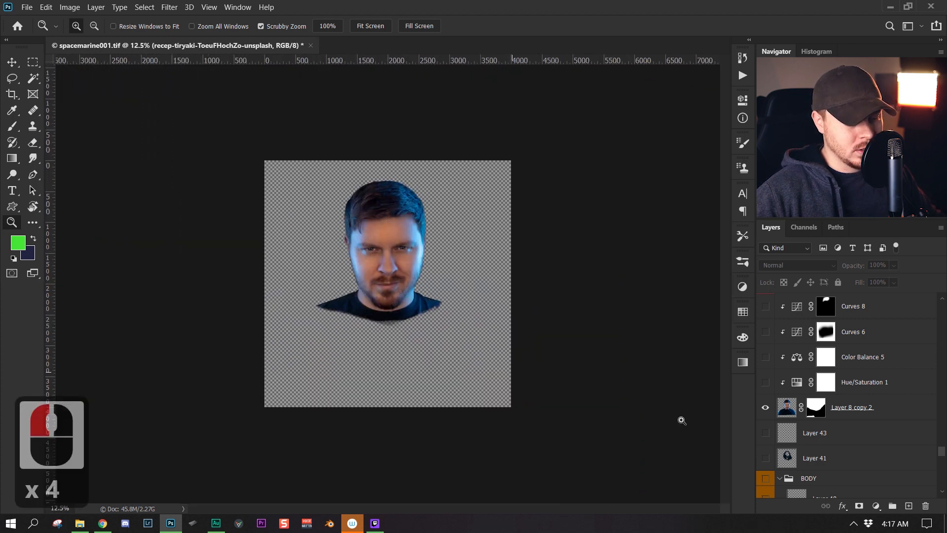
left_click(766, 408, "alt")
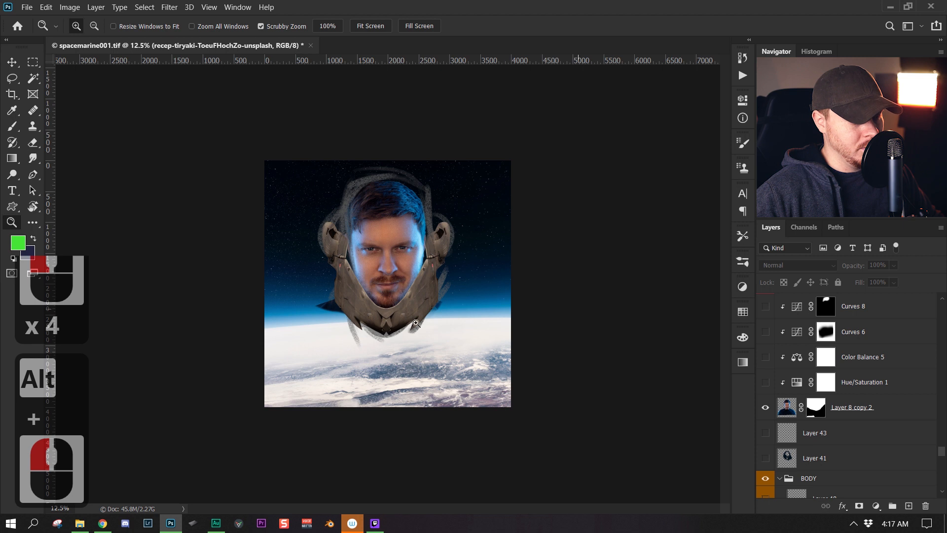
left_click(462, 283)
left_click(438, 261)
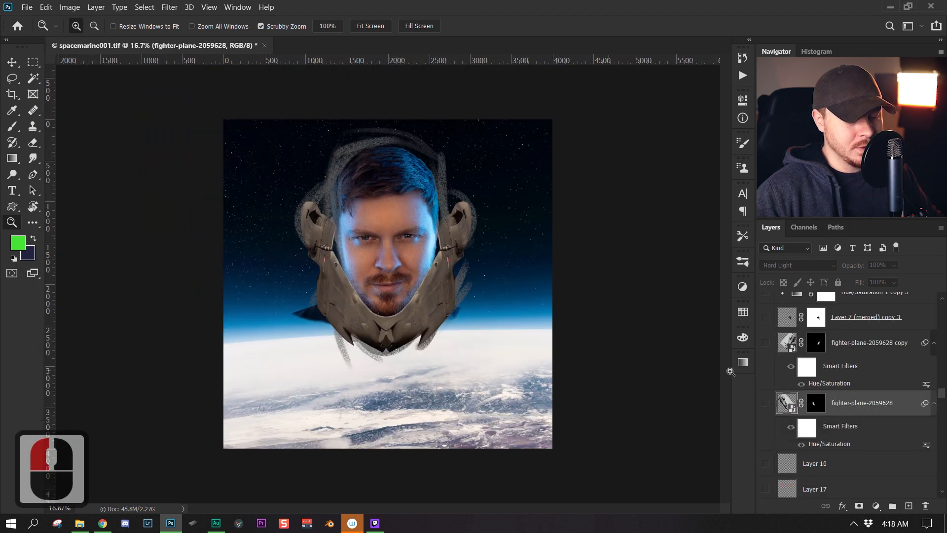
Show the Hard Light fighter-plane-2059628 layer to add a worn paint texture to one side of the jaw armor.
left_click(766, 408)
left_click(766, 408)
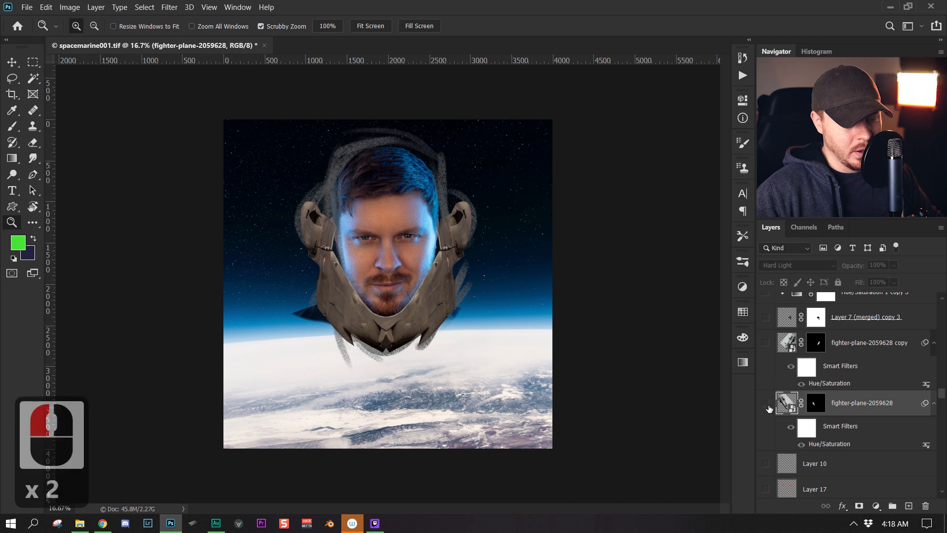
left_click(820, 403)
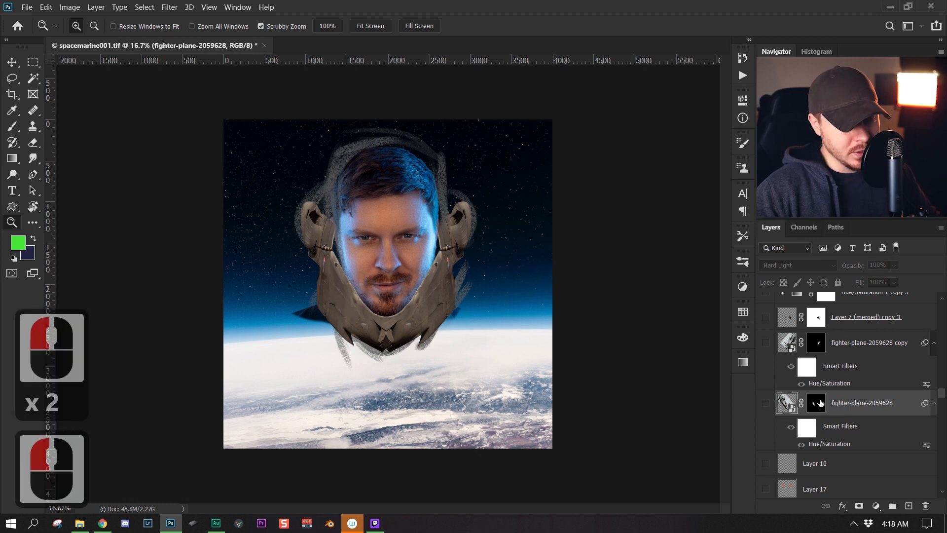
left_click(767, 404)
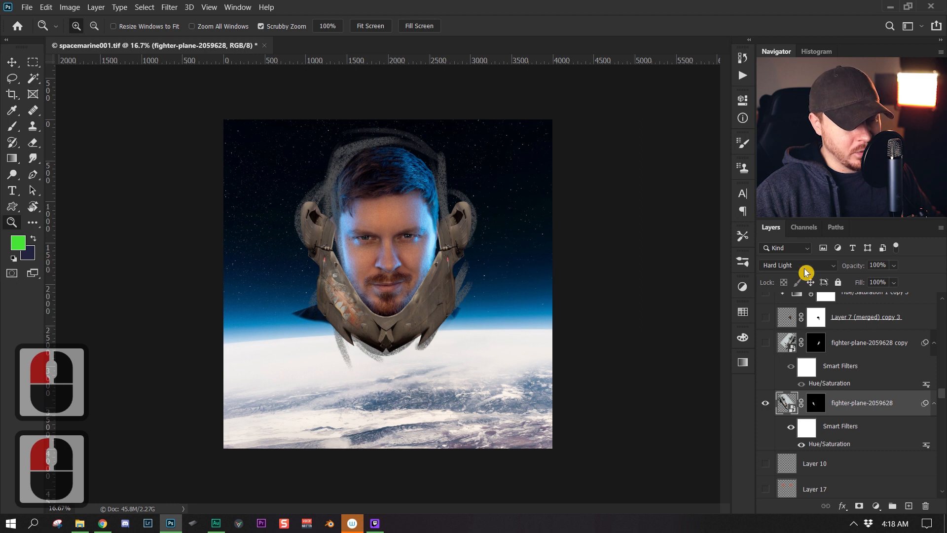
Isolate the fighter-plane-2059628 layer with its mask disabled to examine the source photo, then restore the mask and other layers.
left_click(765, 403, "alt")
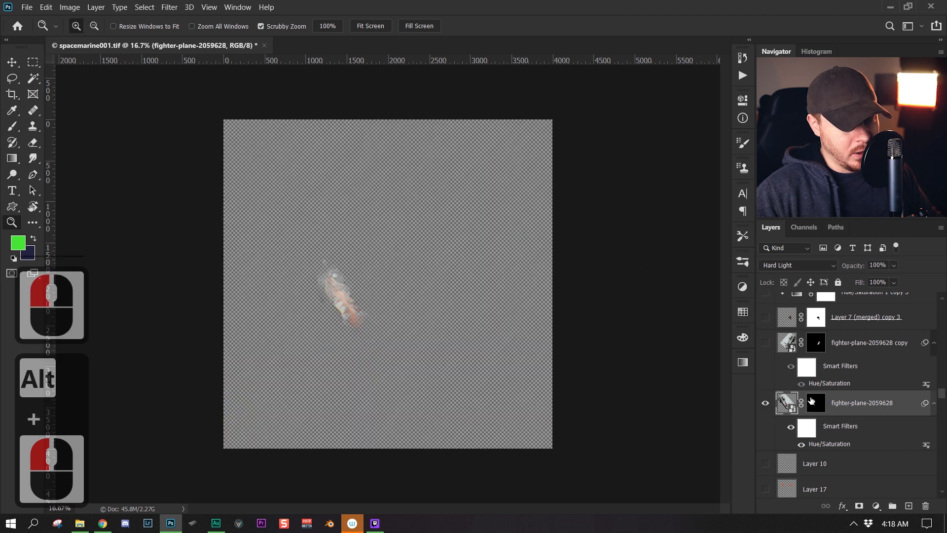
left_click(809, 402, "shift")
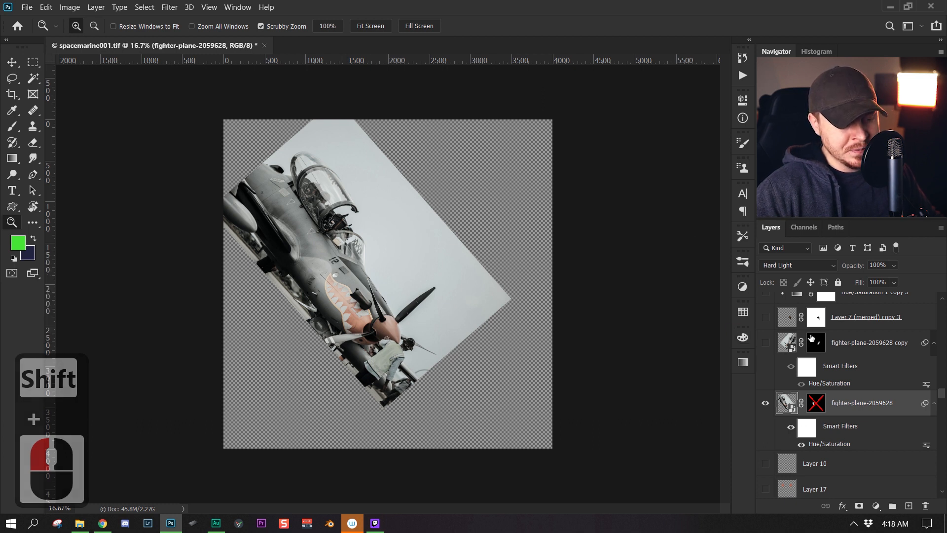
left_click(765, 403, "alt")
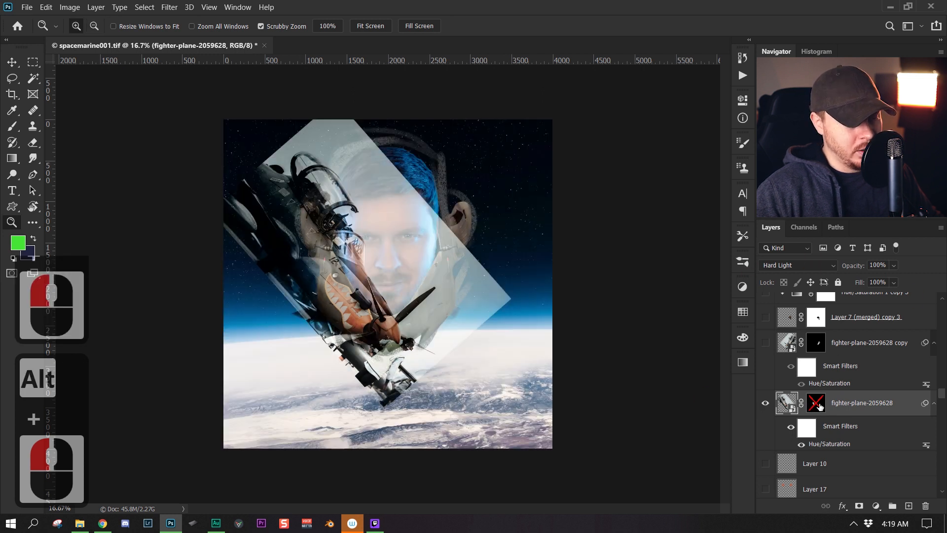
left_click(816, 403, "shift")
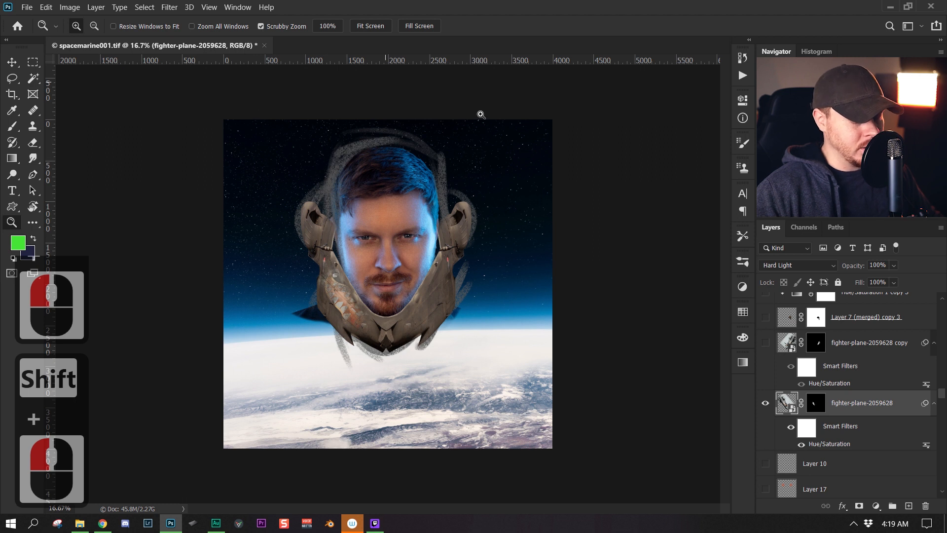
Show fighter-plane-2059628 copy for the mirrored paint texture and Layer 7 (merged) copy 3 for the attachment beside the cheek.
left_click(766, 343)
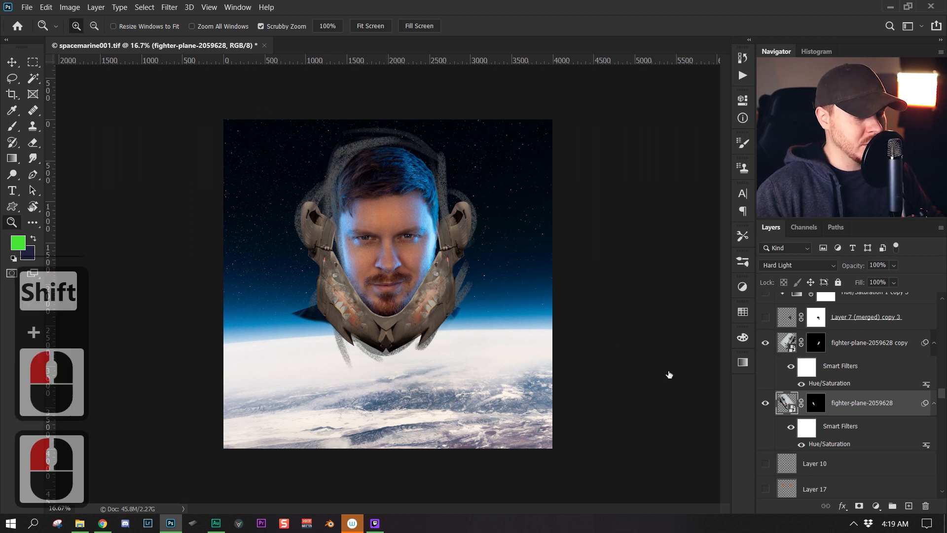
scroll(774, 370, "up", 2)
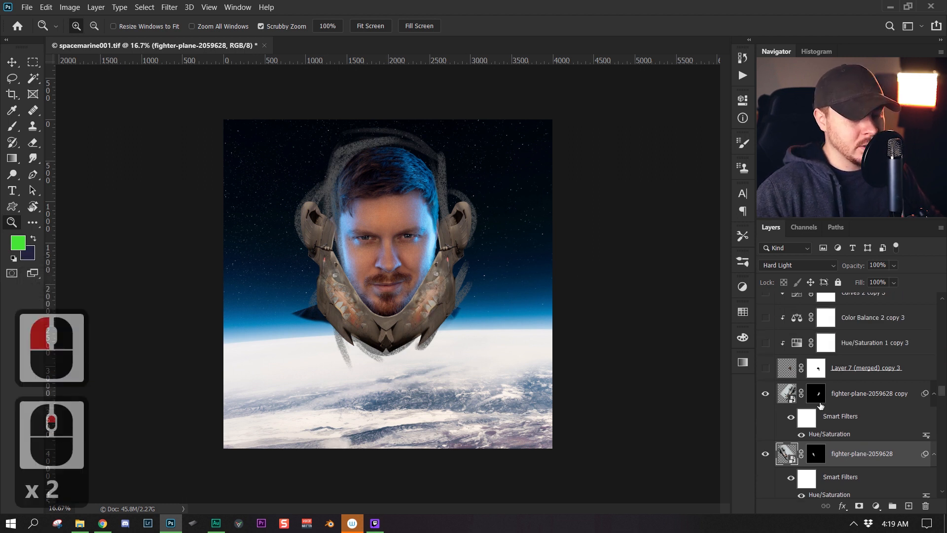
left_click(768, 368)
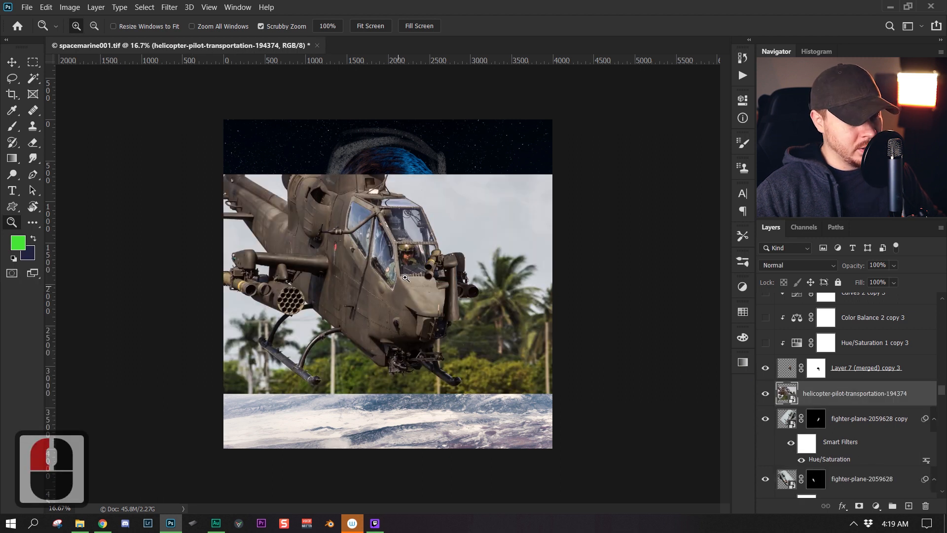
Move the helicopter-pilot-transportation-194374 photo slightly down and to the right with Free Transform.
key("ctrl+t")
left_click_drag(377, 286, 399, 302)
left_click(885, 397)
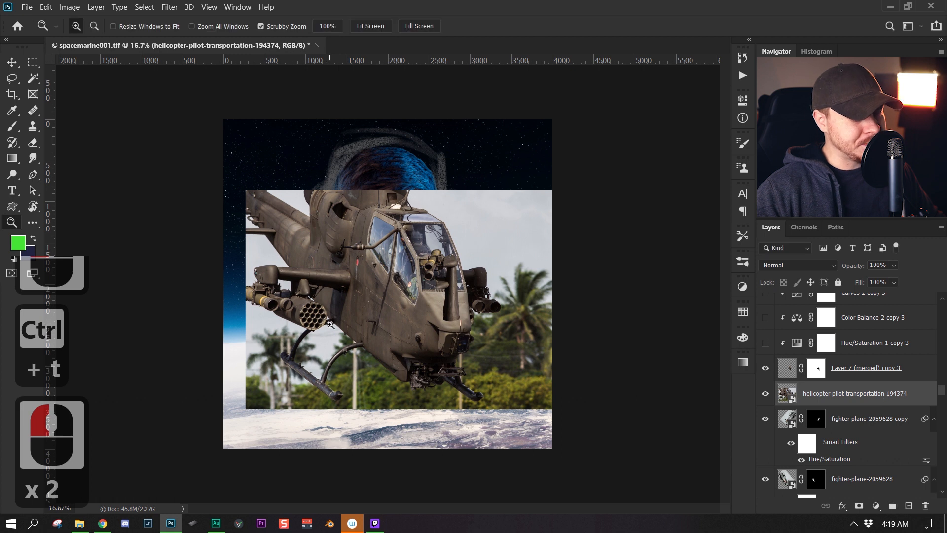
Circle the helicopter's wing and rocket pod in green with the Brush on a new layer above the photo.
key("b")
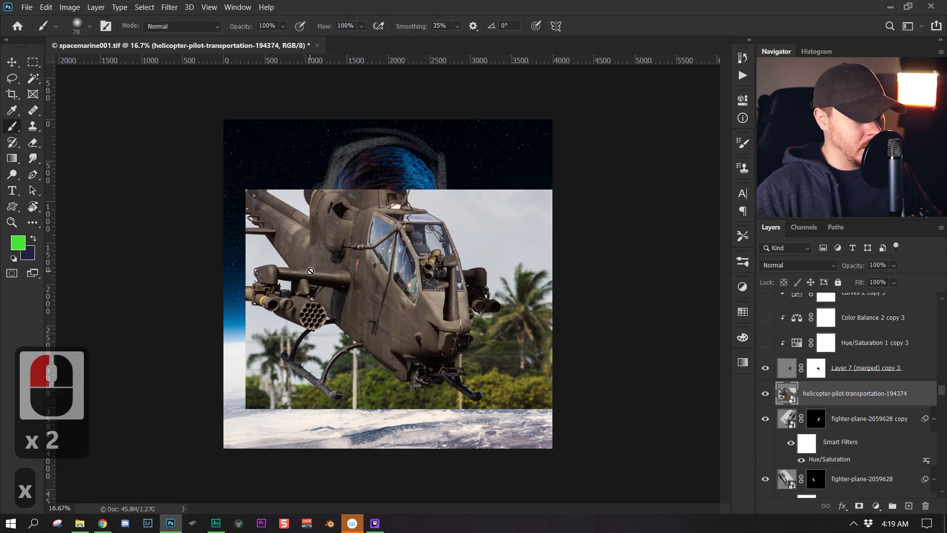
left_click(909, 505)
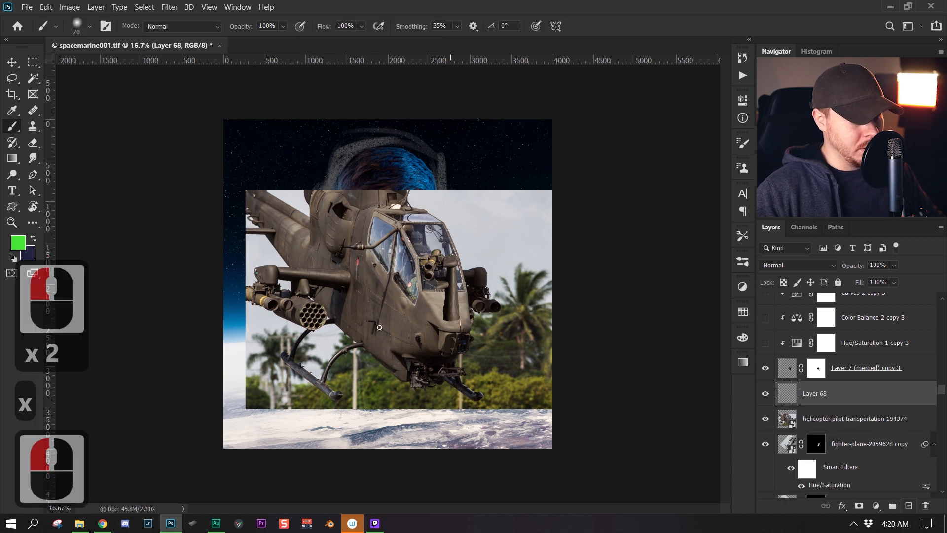
mouse_move(283, 240)
left_mouse_down()
mouse_move(235, 285)
mouse_move(262, 335)
mouse_move(284, 330)
mouse_move(323, 346)
mouse_move(351, 318)
mouse_move(301, 243)
left_mouse_up()
left_click(340, 272)
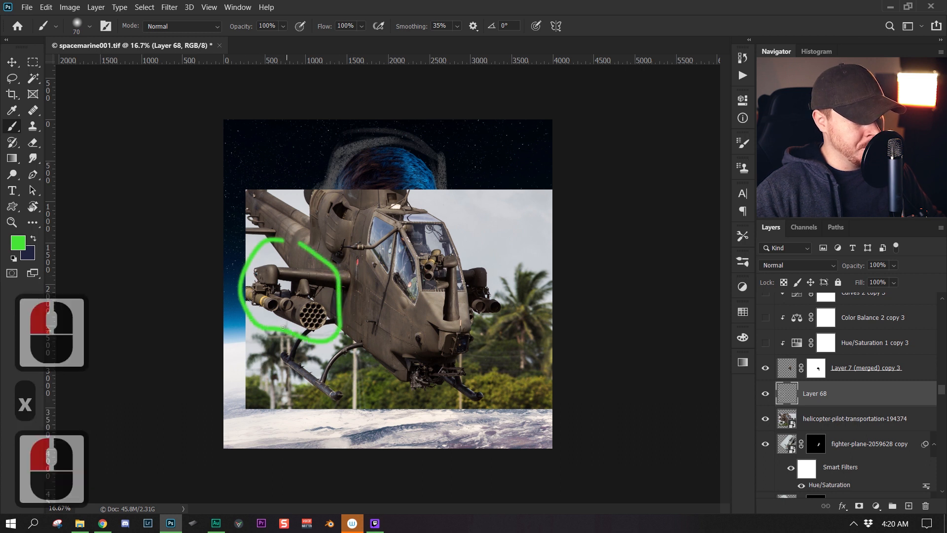
mouse_move(270, 315)
left_mouse_down()
mouse_move(294, 311)
mouse_move(291, 284)
mouse_move(252, 270)
mouse_move(239, 297)
mouse_move(260, 314)
left_mouse_up()
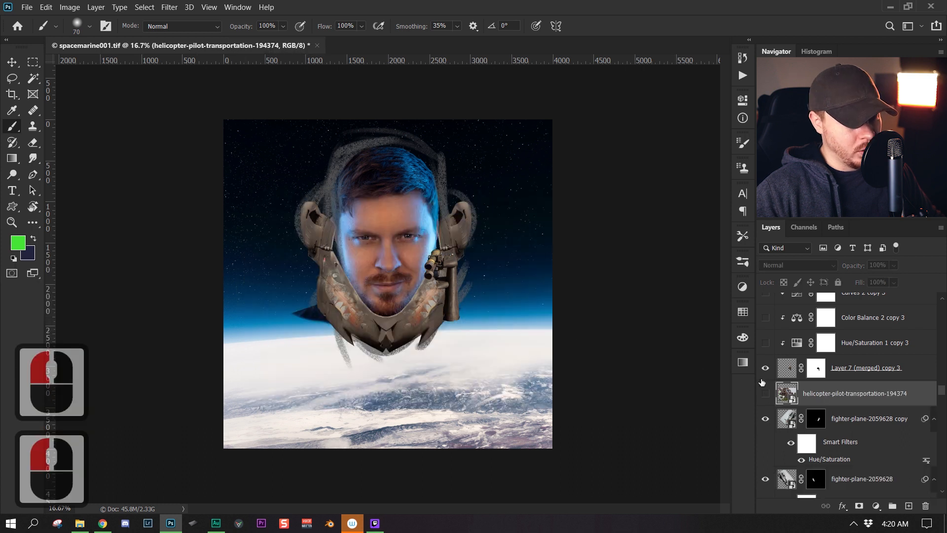
Examine the Layer 7 (merged) copy 3 attachment beside the cheek, toggling its visibility and comparing it close up and within the full composite.
left_click(765, 368)
left_click(765, 368)
key("z")
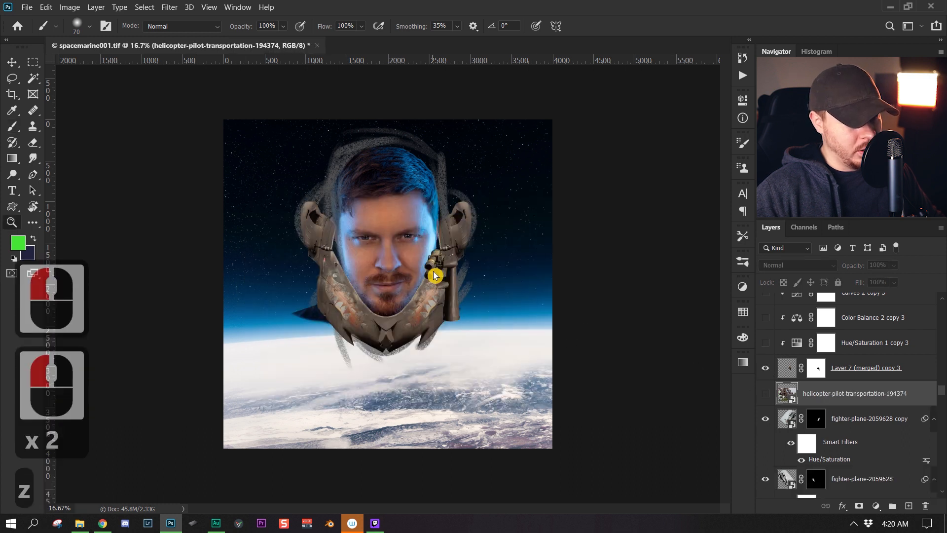
left_click(427, 290)
left_click(433, 268)
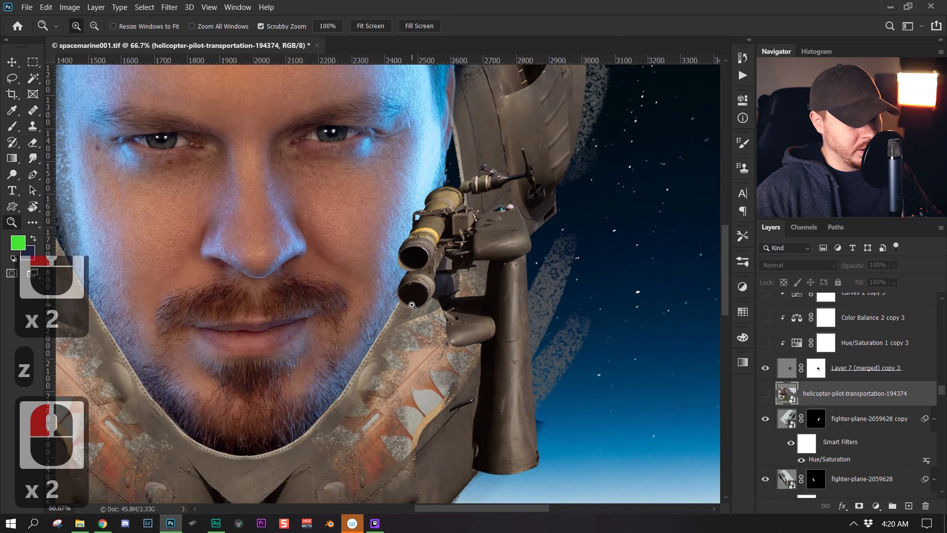
key("z")
left_click_drag(531, 265, 467, 286)
left_click(466, 287)
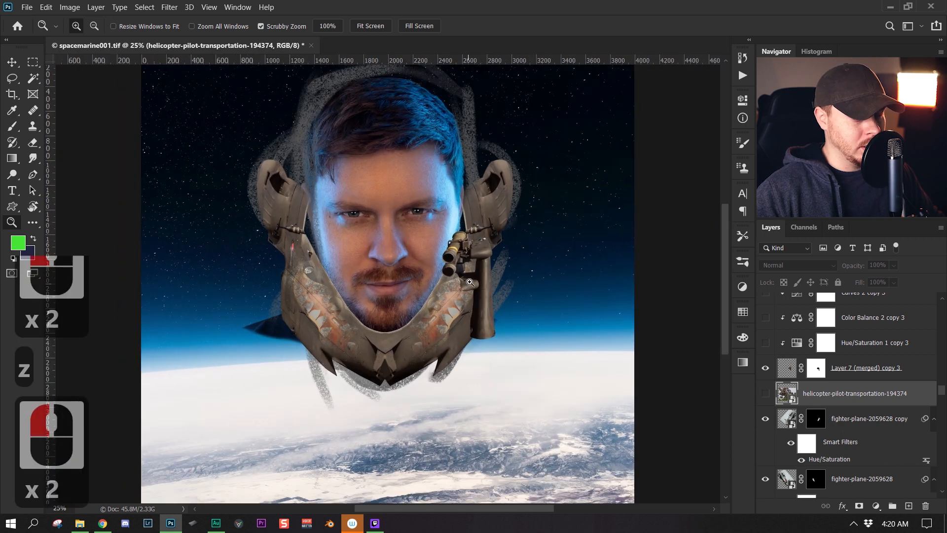
key("x")
key("z")
left_click(467, 266)
left_click_drag(480, 327, 409, 318)
left_click(409, 318)
left_click(511, 313)
left_click_drag(488, 206, 429, 231)
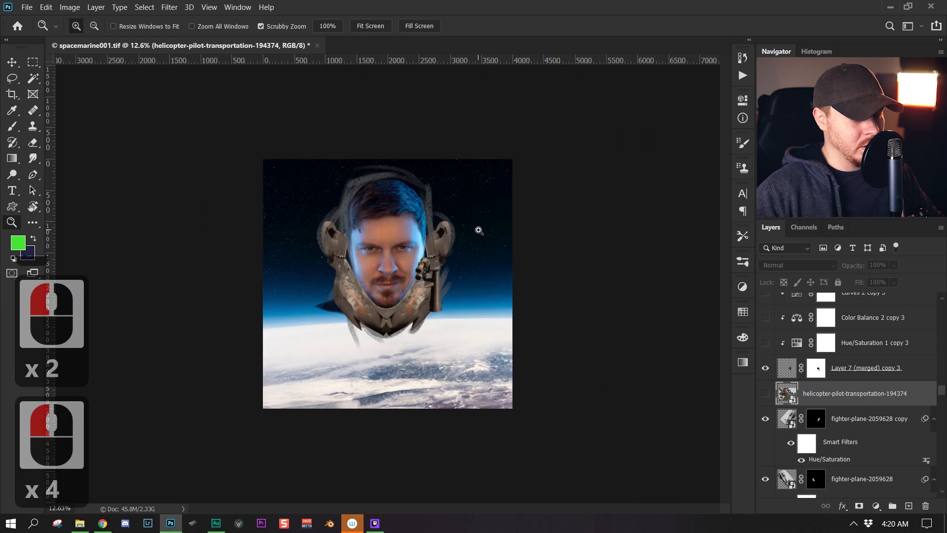
left_click(479, 231)
Isolate Layer 22 and examine the dark mechanical part up close.
scroll(846, 394, "up", 6)
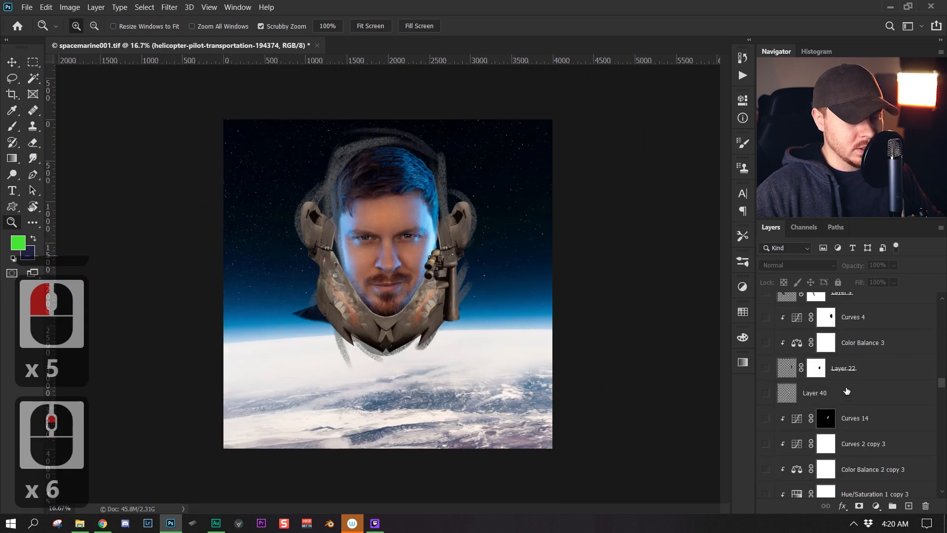
scroll(846, 394, "up", 1)
left_click(765, 394)
left_click(766, 394)
left_click(765, 393)
left_click(765, 393)
left_click(765, 393, "alt")
key("z")
left_click_drag(451, 242, 474, 231)
left_click(543, 318)
left_click(543, 318)
left_click(540, 316)
key("z")
left_click_drag(485, 276, 395, 326)
left_click(394, 326)
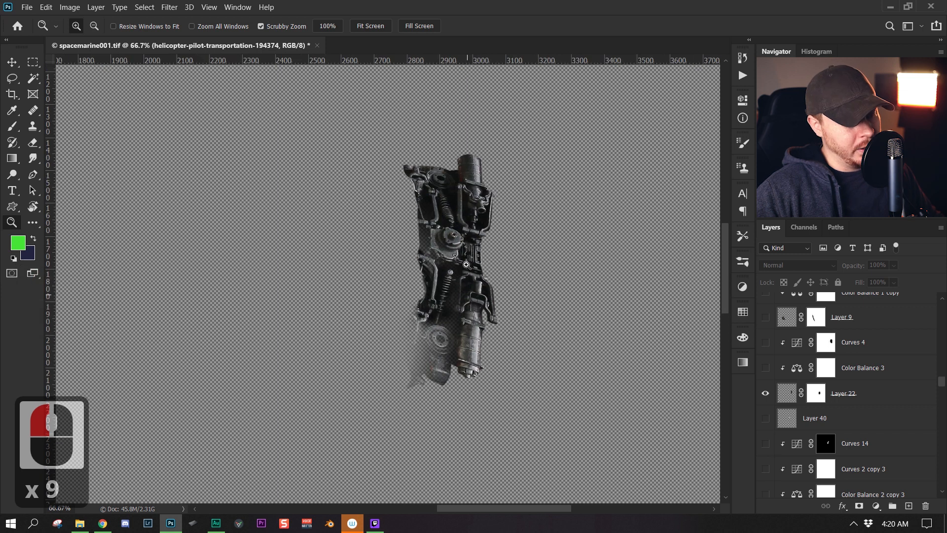
Restore the other layers, and show Layer 22 behind the cheek attachment and Layer 9 for the pod beside the jaw.
left_click(767, 393, "alt")
key("z")
left_click_drag(640, 345, 563, 375)
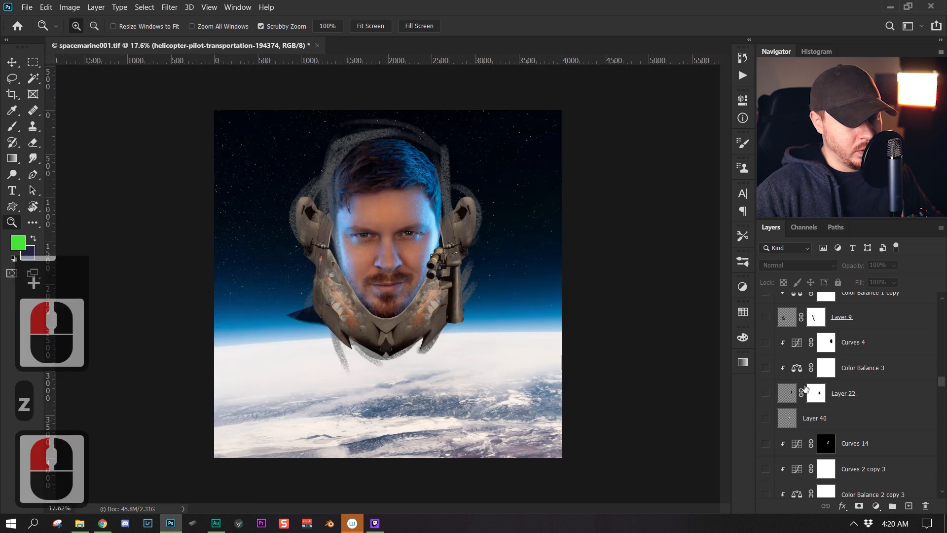
left_click(764, 395)
left_click_drag(505, 256, 542, 256)
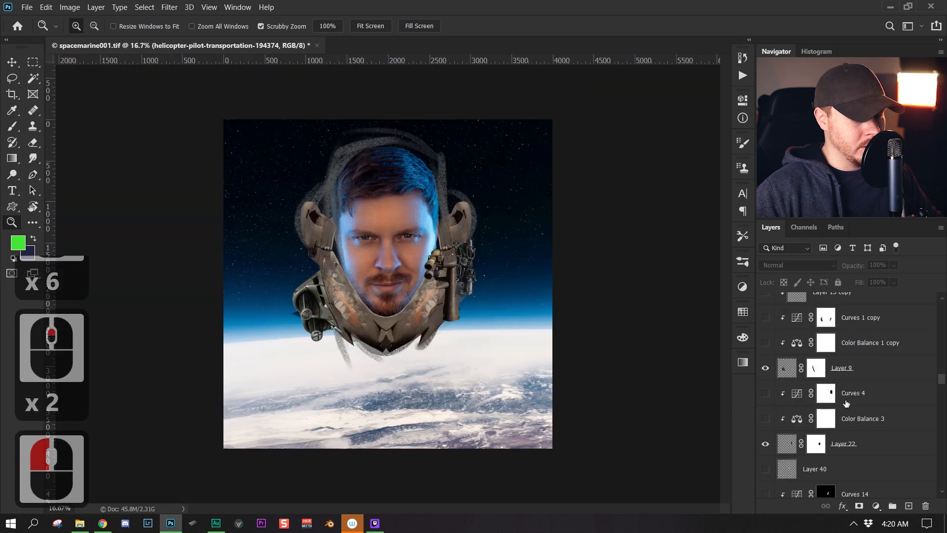
Place the boy-standing-near-helicopter-2059641 photo above the Curves 4 layer and inspect its engine intakes.
left_click(874, 394)
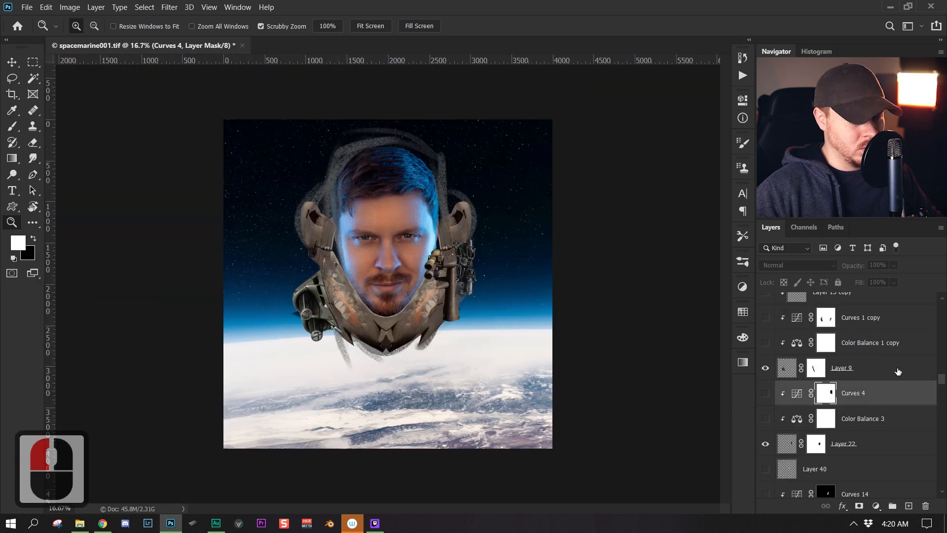
left_click(80, 523)
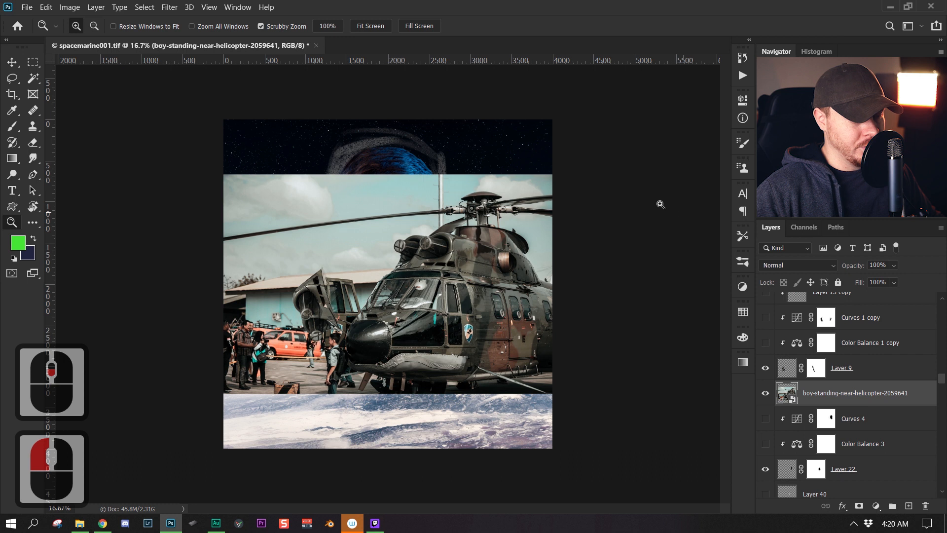
left_click_drag(459, 254, 464, 238)
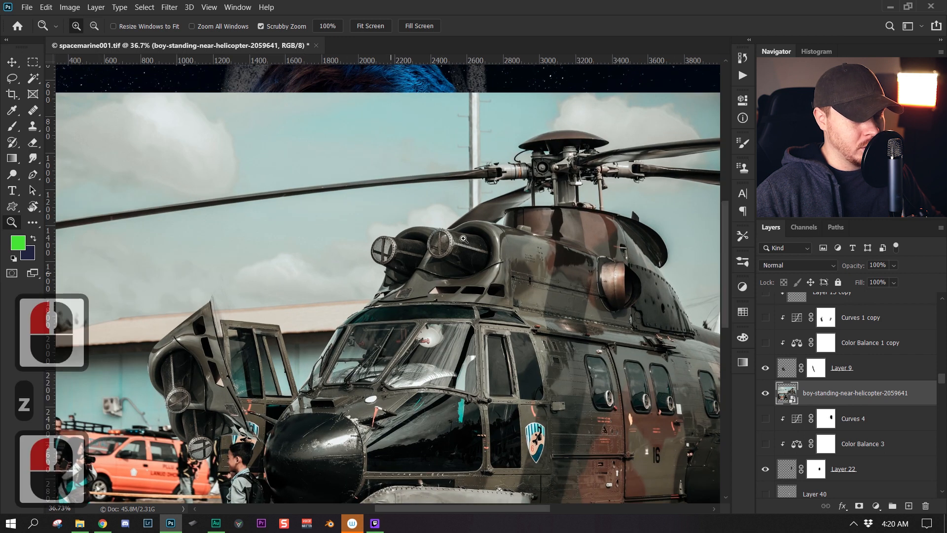
left_click_drag(527, 285, 404, 305)
left_click(403, 306)
left_click(403, 306)
left_click(403, 306)
left_click(403, 306)
left_click(403, 306)
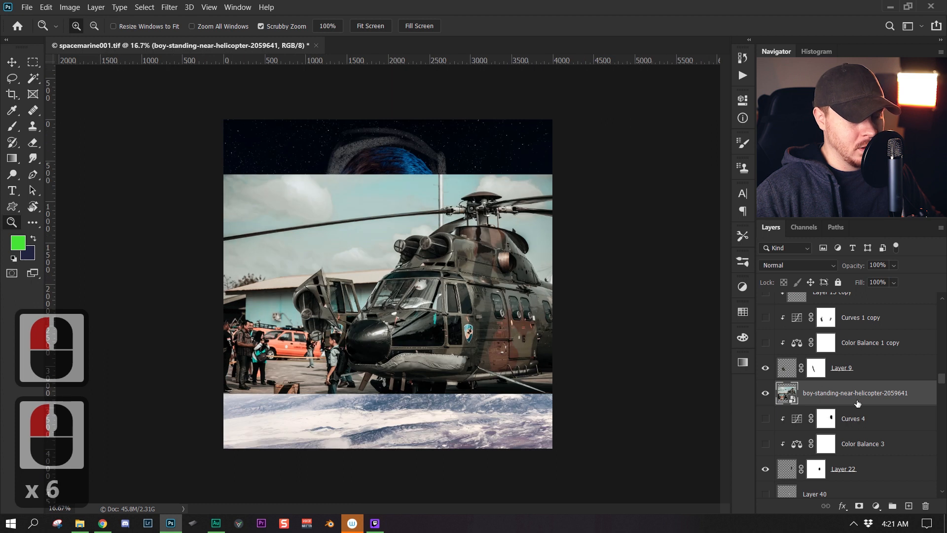
Trace a Pen tool path around the helicopter's engine intakes and the top of its windshield, and delete the path.
left_click(433, 277)
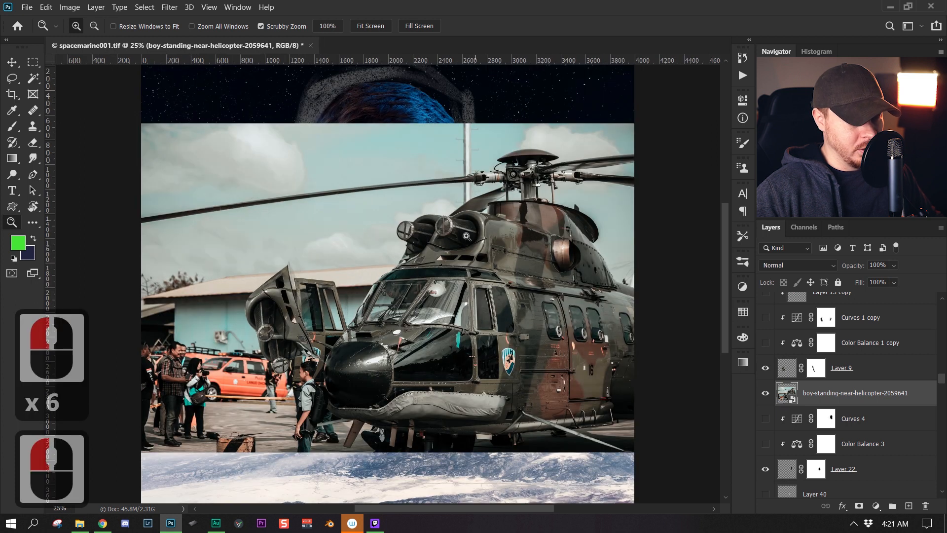
key("s")
left_click(508, 284)
left_click(438, 286)
left_click(362, 282)
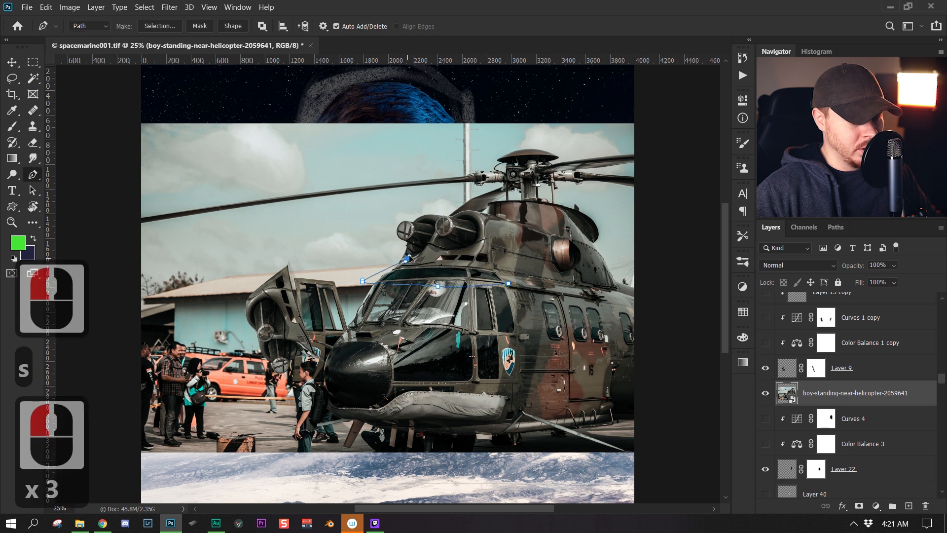
left_click(407, 257)
left_click(404, 210)
left_click(479, 212)
left_click(486, 264)
left_click(509, 284)
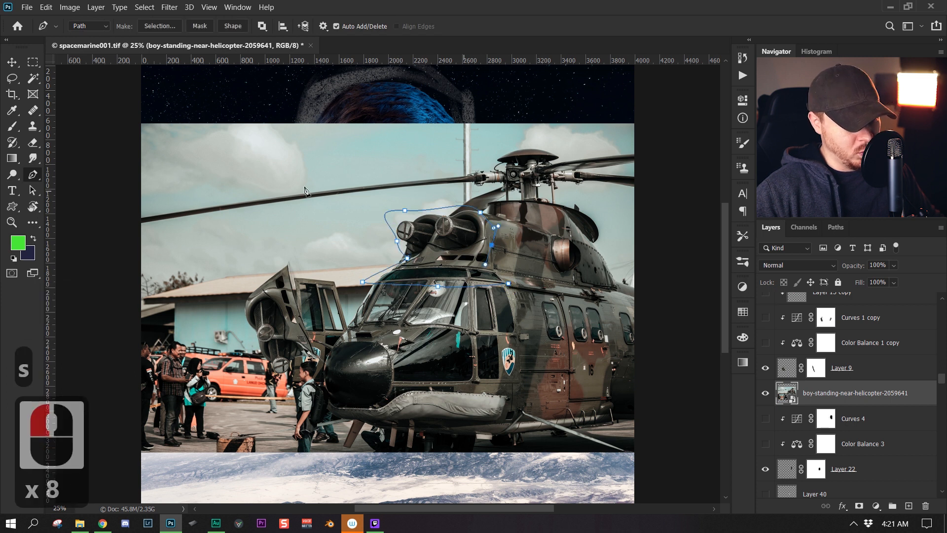
key("ctrl+z")
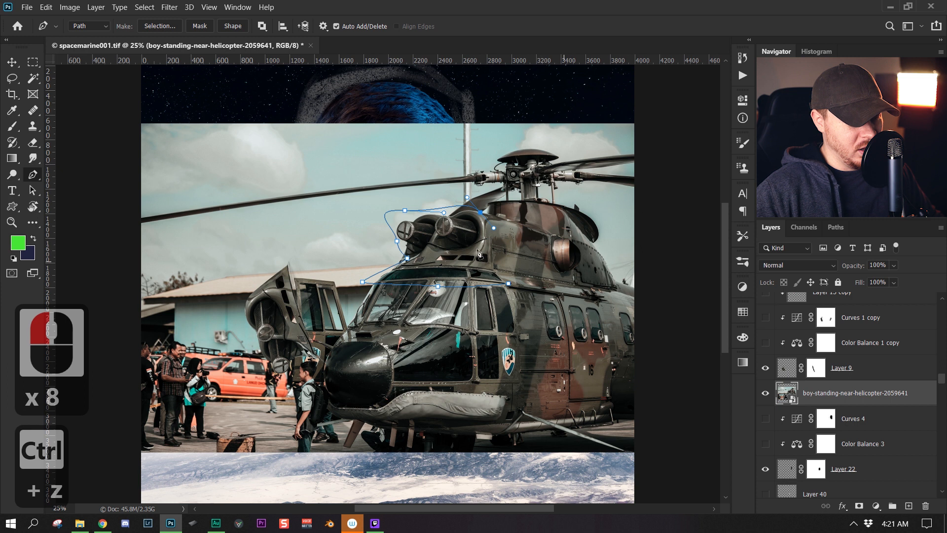
left_click(505, 265, "ctrl")
key("Delete")
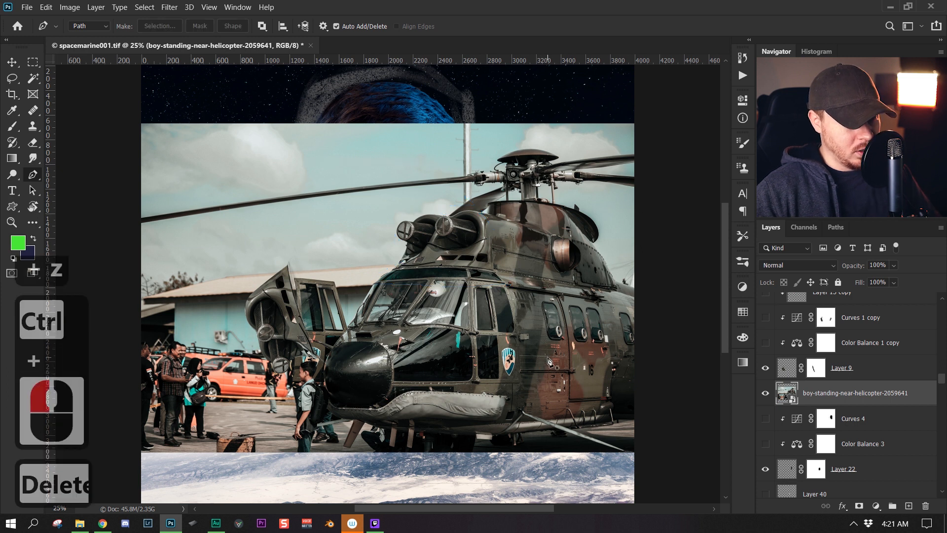
Hide the boy-standing-near-helicopter-2059641 photo to view the jaw pod in the composite, leaving the smart object unrasterized.
left_click(765, 393)
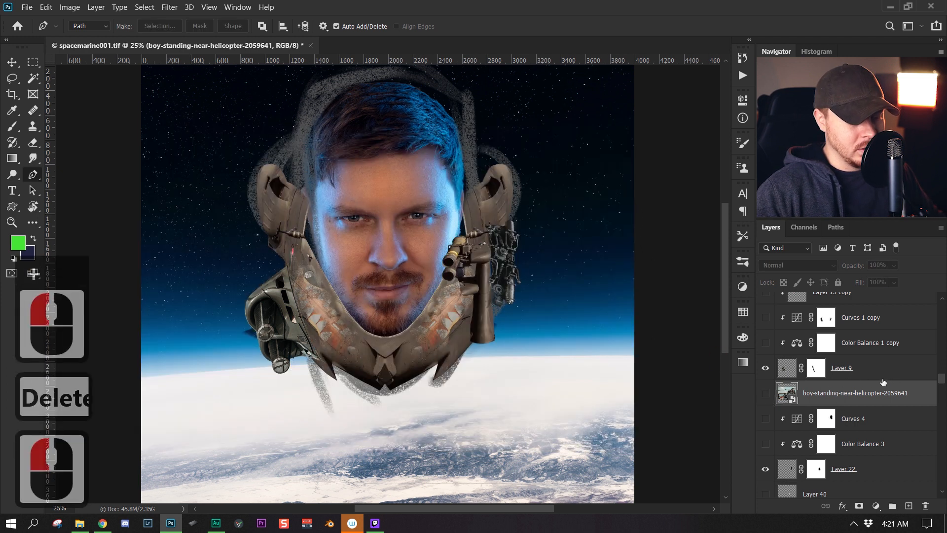
key("z")
left_click_drag(324, 324, 283, 335)
left_click(313, 347)
key("x")
left_click(272, 339)
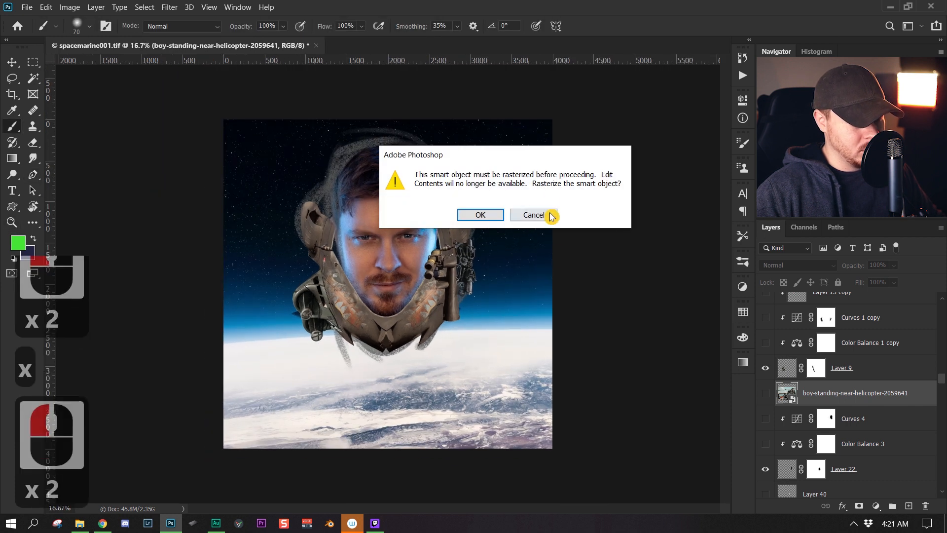
left_click(534, 214)
Show Layer 9 copy for the mirrored jaw pod and Layer 23 (merged) for the mouthpiece, and select Layer 23 (merged).
scroll(848, 395, "up", 5)
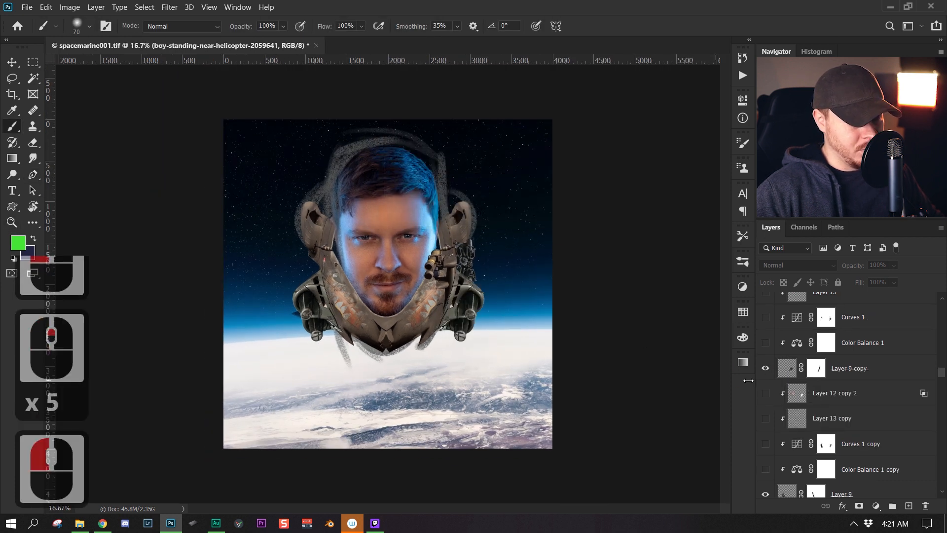
scroll(843, 398, "up", 7)
left_click(765, 393)
key("z")
left_click(407, 311)
left_click(407, 311)
left_click(407, 311)
left_click_drag(453, 321, 428, 340)
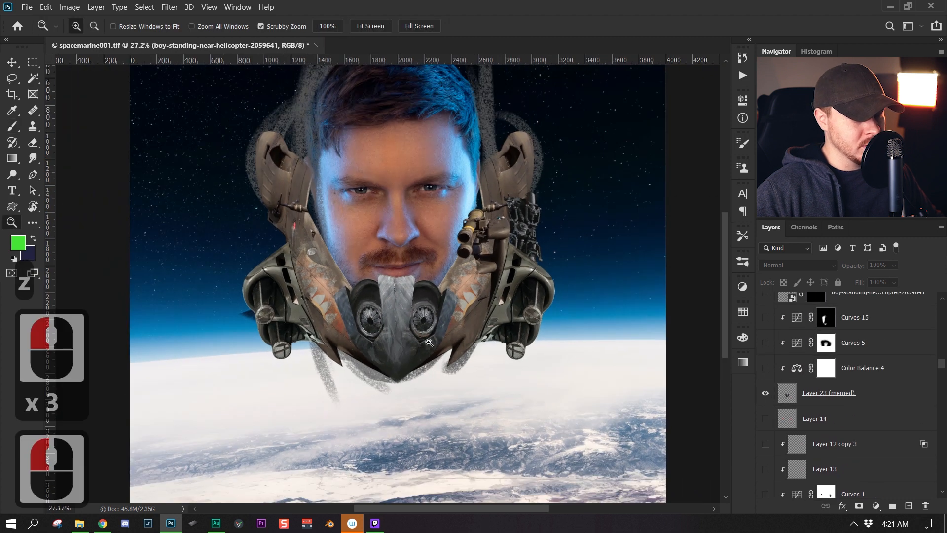
left_click(427, 343)
left_click(819, 385)
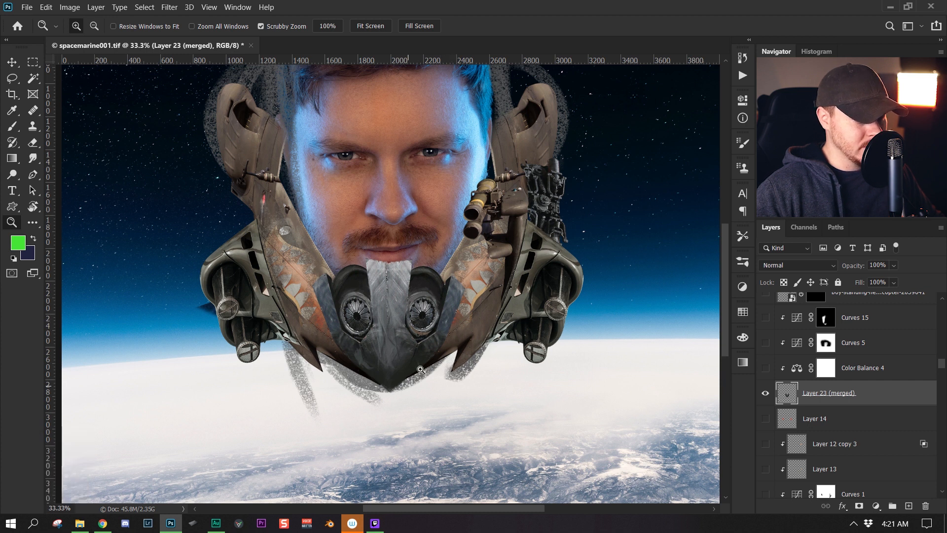
Show Layer 32 for the single helmet half, with Layer 32 copy (merged) hidden.
key("z")
left_click_drag(429, 294, 393, 304)
left_click(392, 304)
left_click(392, 305)
left_click(392, 304)
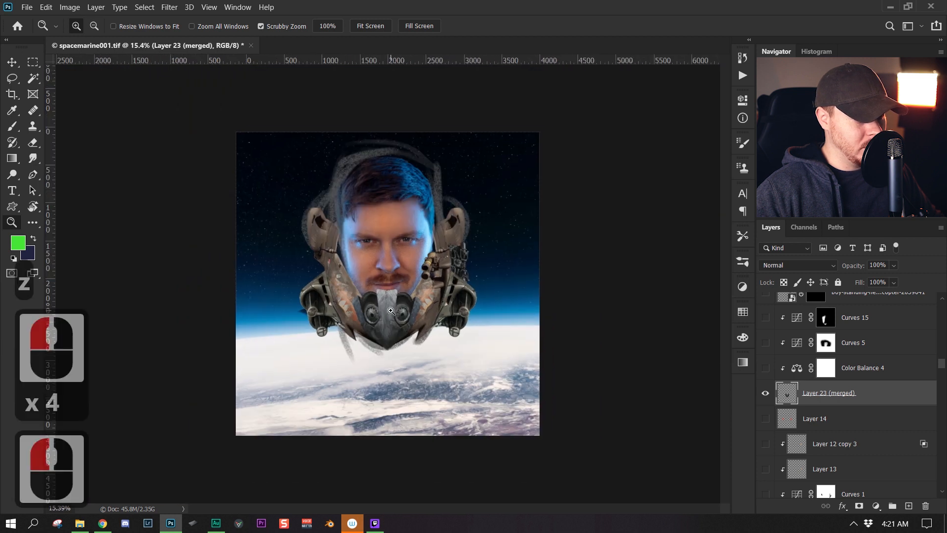
left_click(393, 304)
left_click(393, 304)
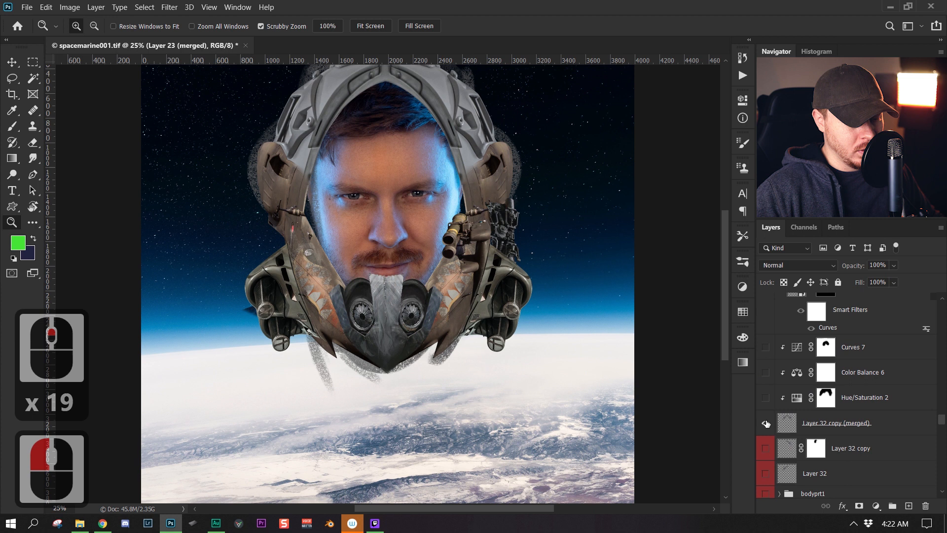
left_click(766, 423)
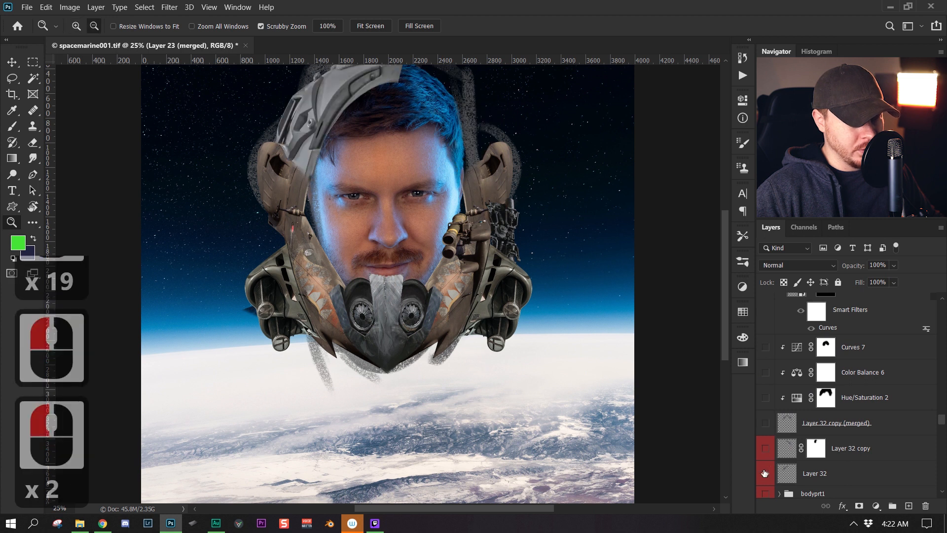
left_click(765, 473, "alt")
Place the specna-arms-wYYo7xfe-1s-unsplash helmet photo and start tracing its top ridge with the Pen tool.
scroll(384, 258, "down", 2)
left_click(380, 194)
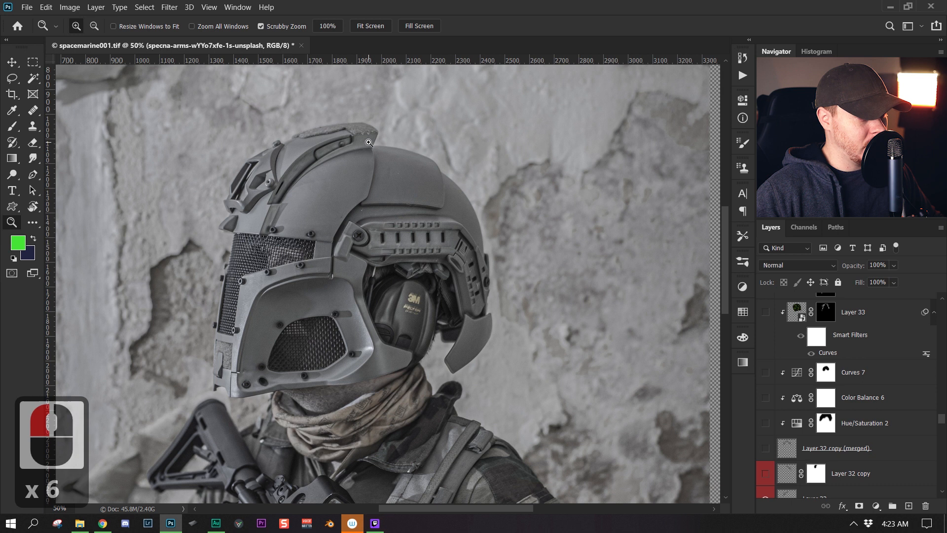
left_click_drag(320, 169, 287, 204)
key("s")
left_click(373, 151)
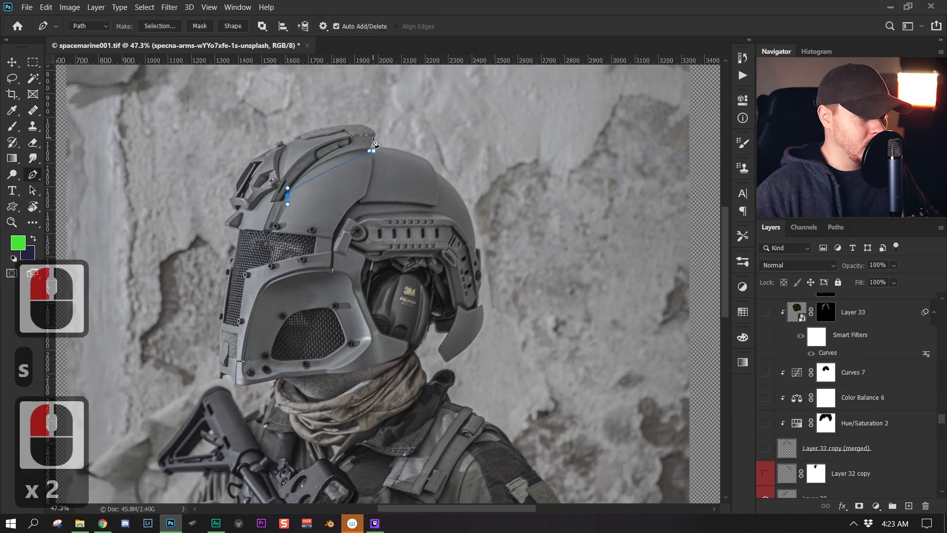
left_click_drag(379, 110, 399, 110)
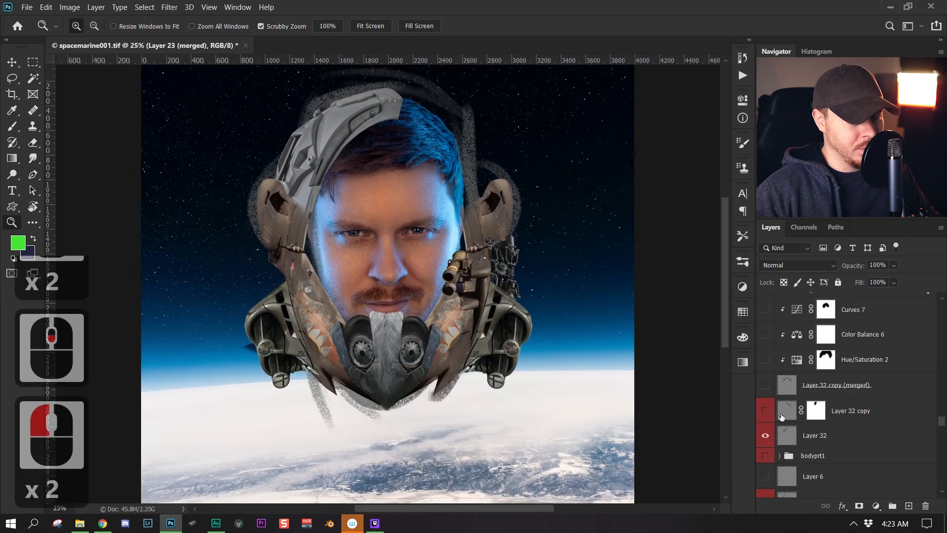
Show Layer 32 copy for the mirrored helmet half, switching its mask off and on to compare the join.
left_click(764, 411)
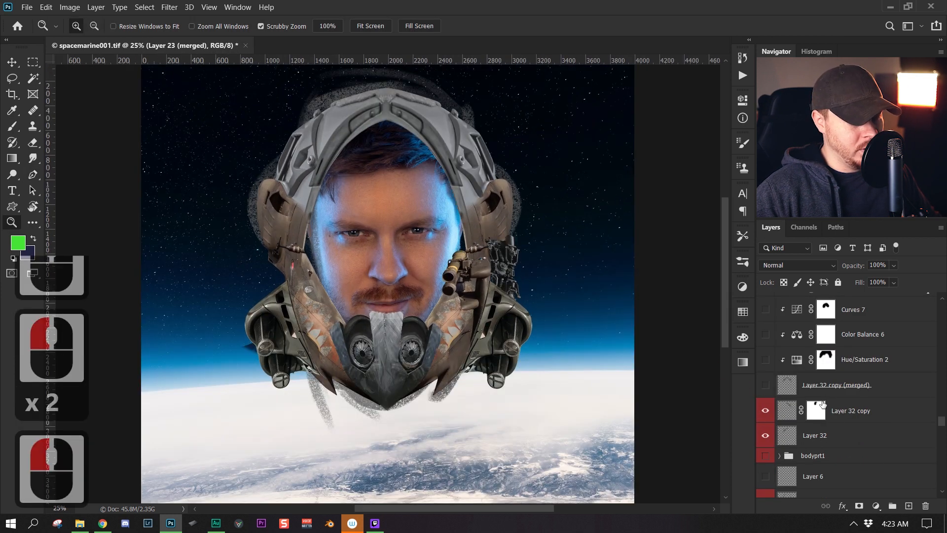
left_click(821, 407, "shift")
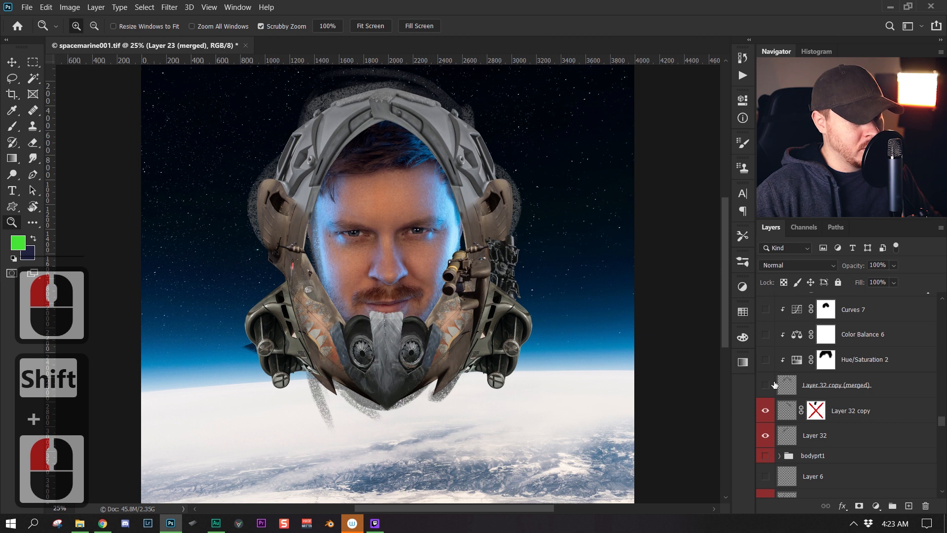
left_click(815, 410, "shift")
key("z")
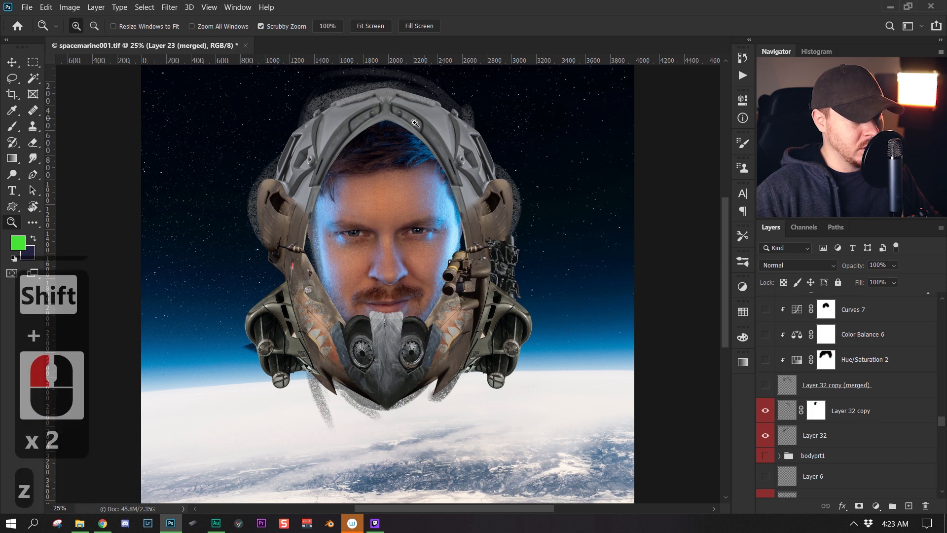
left_click_drag(412, 134, 383, 150)
left_click(383, 149)
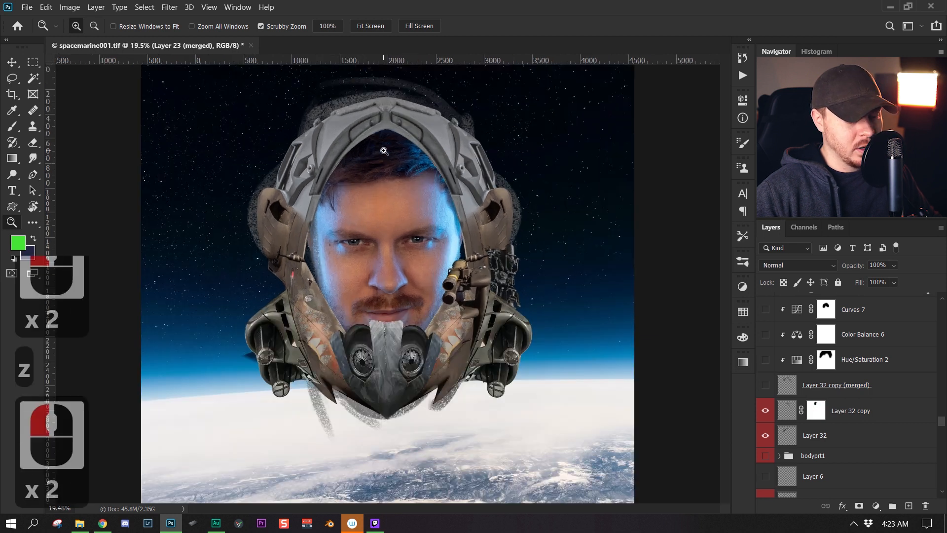
Stamp Layer 32 and Layer 32 copy into a new merged helmet layer and hide the two originals.
left_click(767, 432)
left_click(874, 439)
left_click(887, 415, "shift")
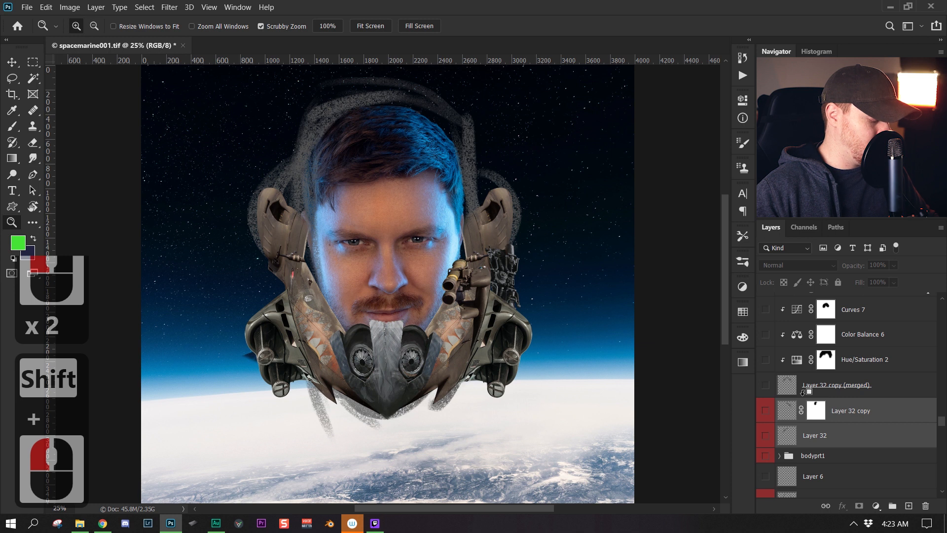
key("ctrl+alt+e")
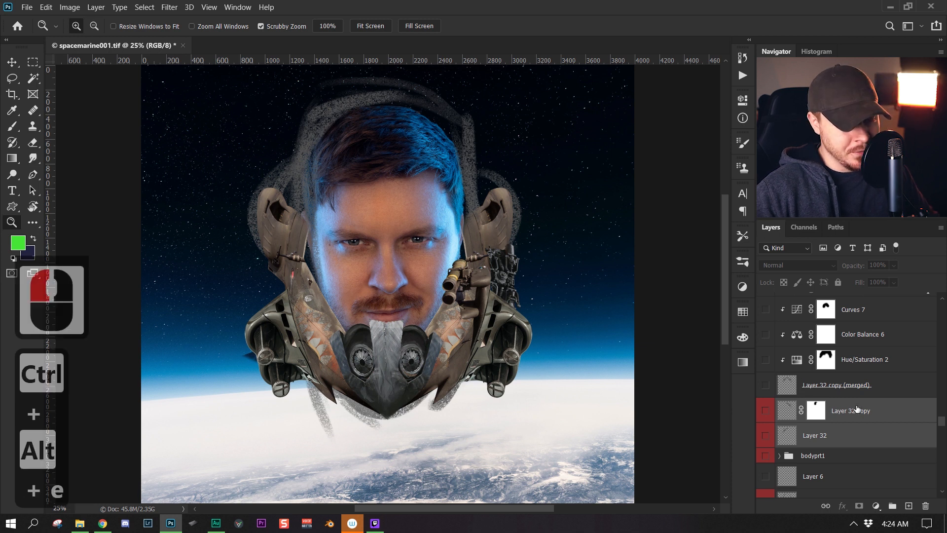
left_click(765, 435)
key("ctrl+alt+e")
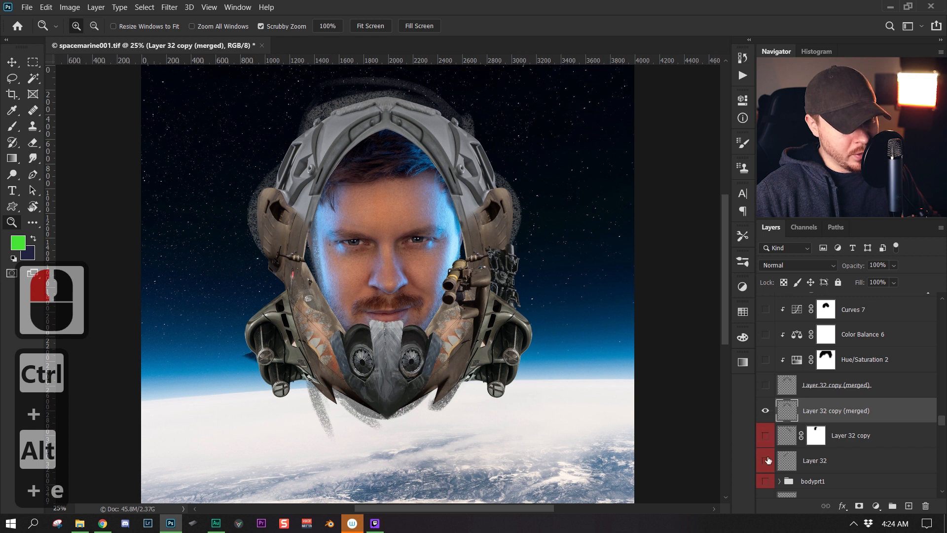
Delete the duplicate Layer 32 copy (merged) and show the remaining merged helmet layer.
left_click_drag(861, 414, 924, 504)
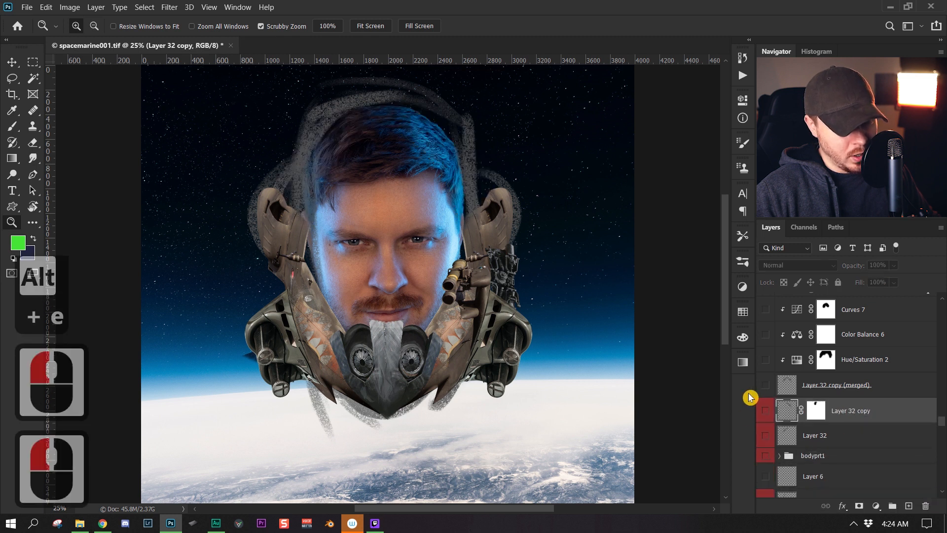
left_click(766, 387)
key("z")
left_click_drag(466, 211, 431, 207)
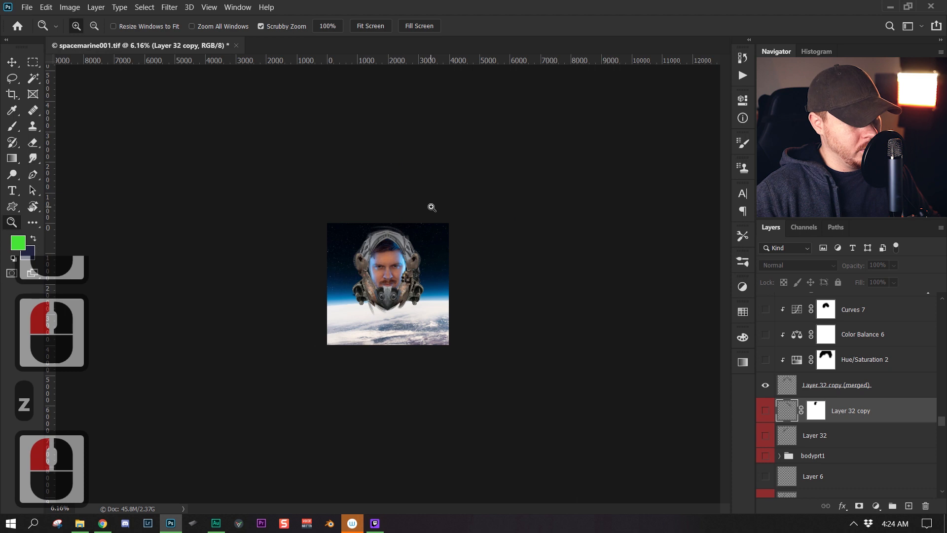
left_click(431, 207)
left_click(429, 206)
left_click(426, 206)
left_click(414, 204)
Show the recep-tiryaki soldier photo layer in the BODY group as the torso beneath the helmet.
scroll(837, 407, "down", 20)
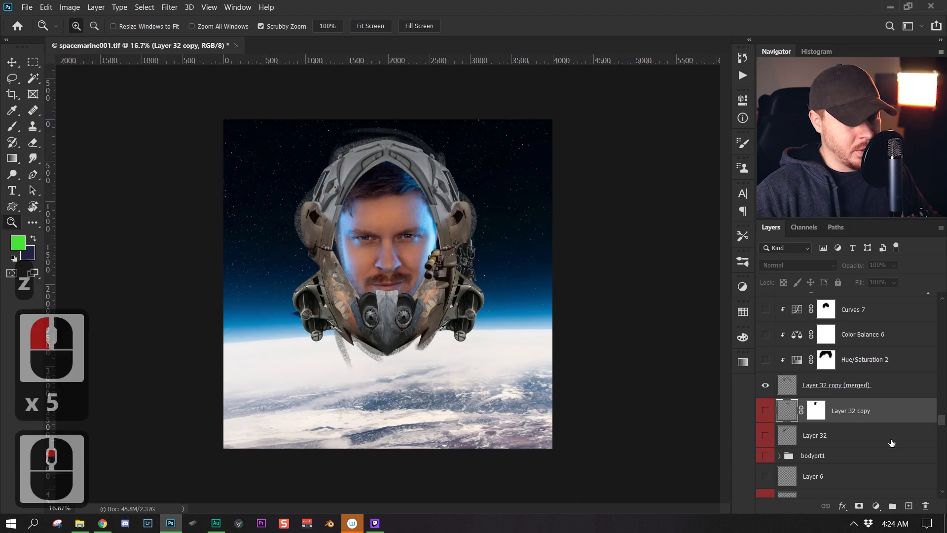
scroll(824, 478, "up", 12)
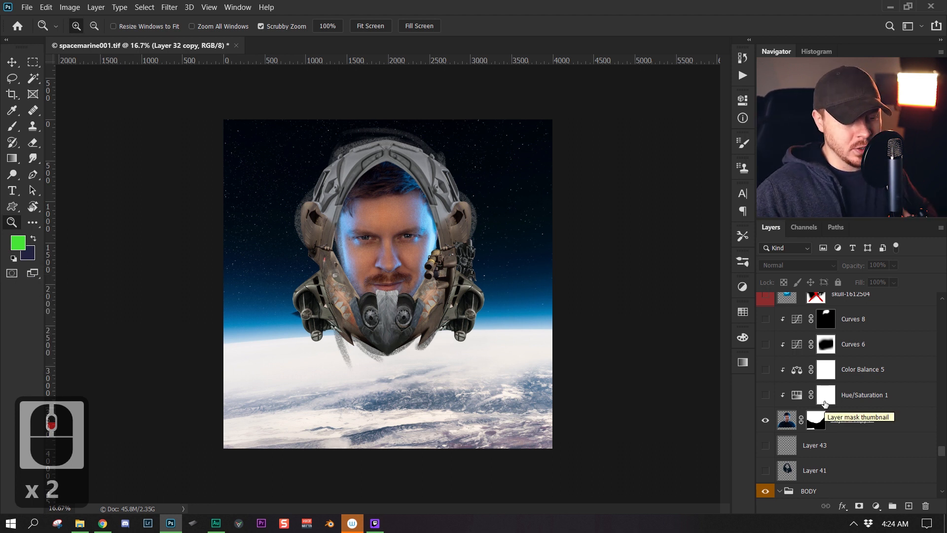
scroll(825, 403, "down", 10)
scroll(863, 438, "down", 20)
scroll(838, 394, "up", 11)
left_click(765, 347)
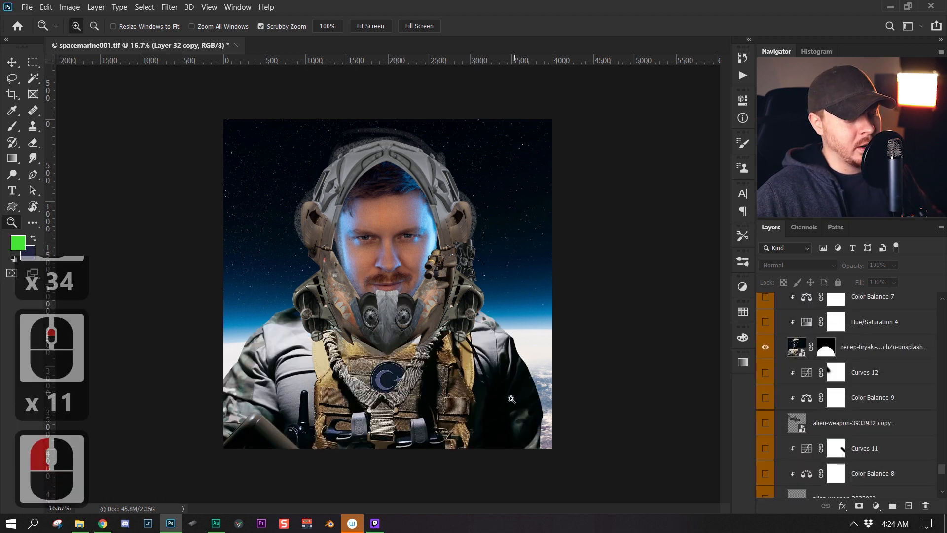
Show Layer 54 in the BODY group to cover the crescent emblem on the chest patch.
key("x")
scroll(863, 387, "up", 5)
left_click(764, 347)
key("z")
left_click_drag(538, 331, 486, 330)
left_click(486, 330)
left_click(444, 365)
left_click(387, 408)
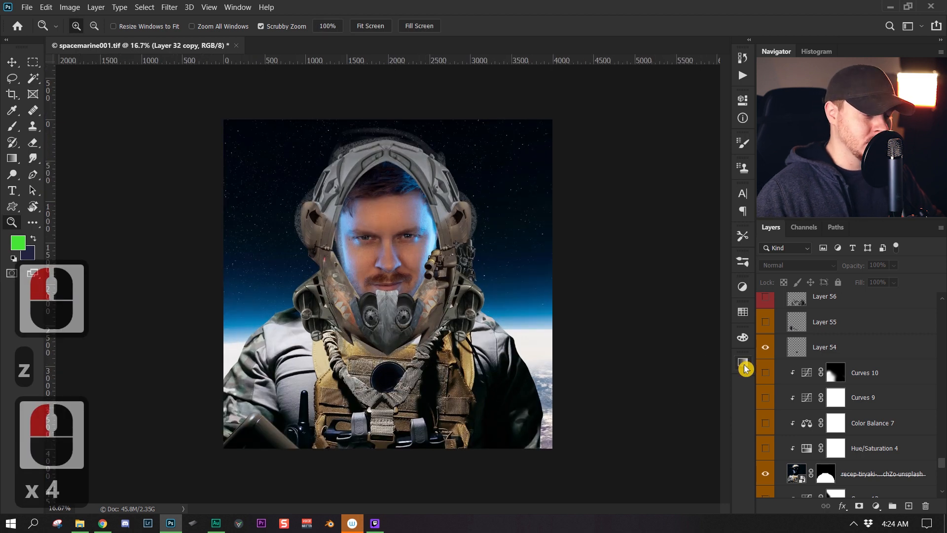
left_click(469, 349, "alt")
left_click(468, 352, "alt")
left_click(468, 351)
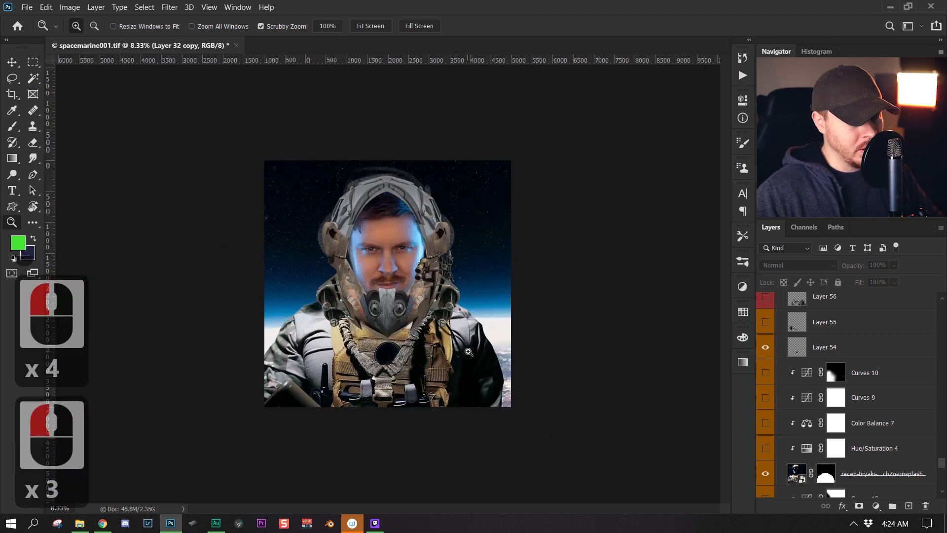
left_click(440, 331)
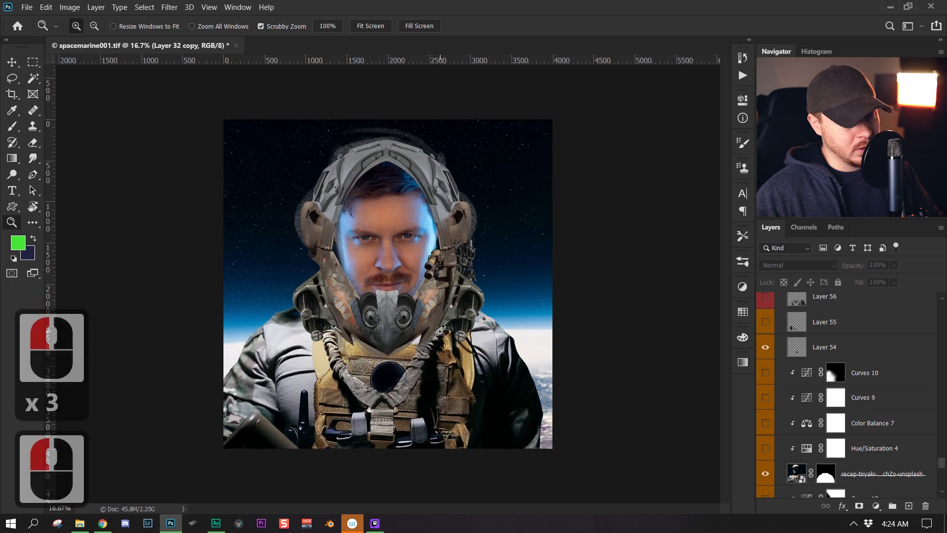
left_click(482, 314, "alt")
left_click(404, 348)
left_click(382, 366)
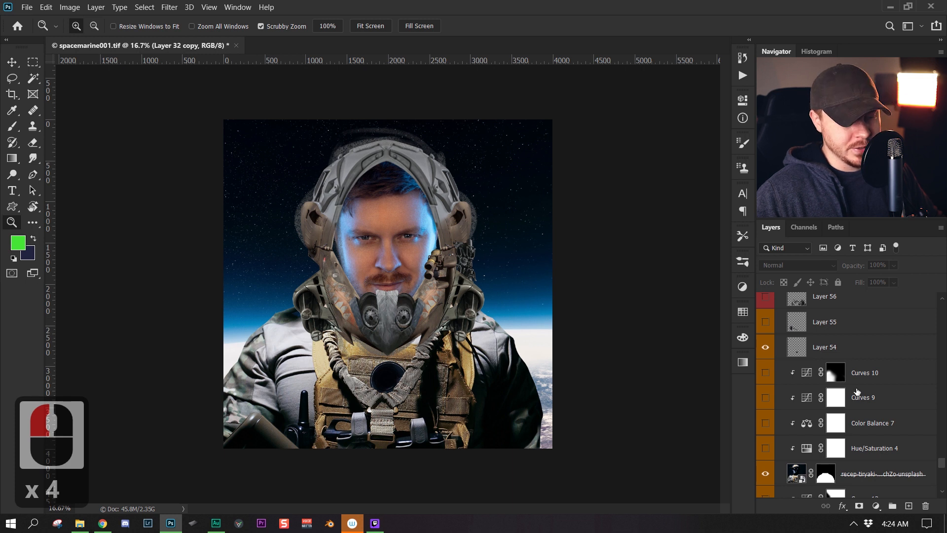
Show Layer 55 and the shadow layer, Layer 48, over the soldier's body.
scroll(856, 391, "up", 2)
left_click(765, 372)
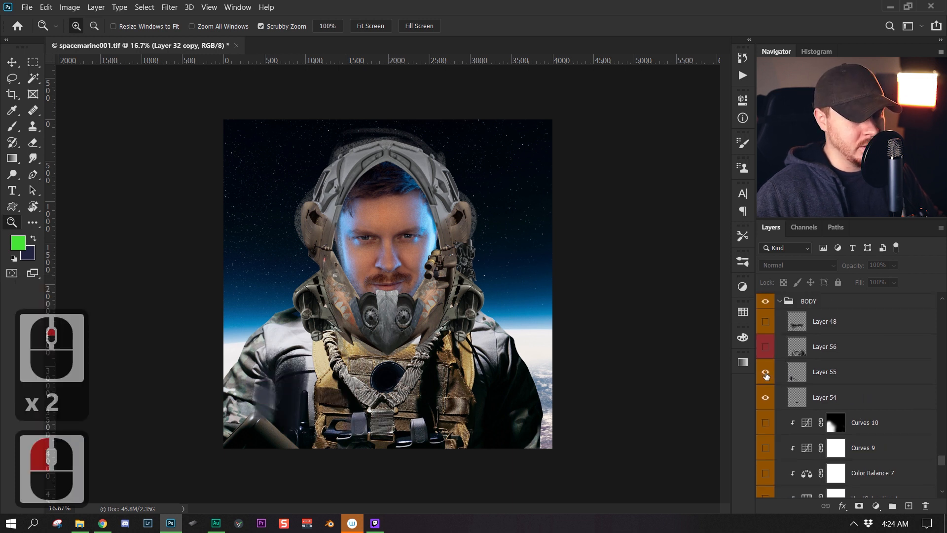
left_click(765, 322)
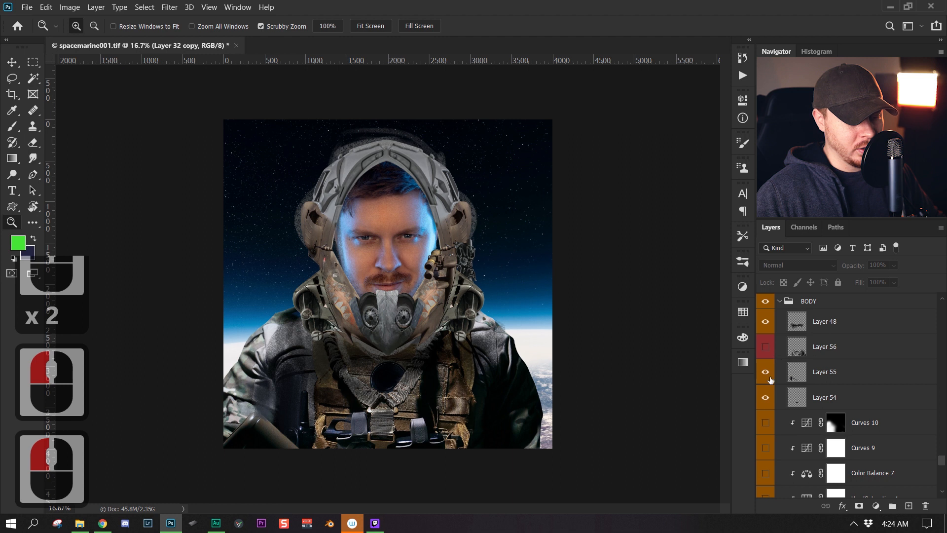
Look through the BODY group's soldier photo, adjustment layers and alien-weapon layers.
scroll(767, 394, "down", 7)
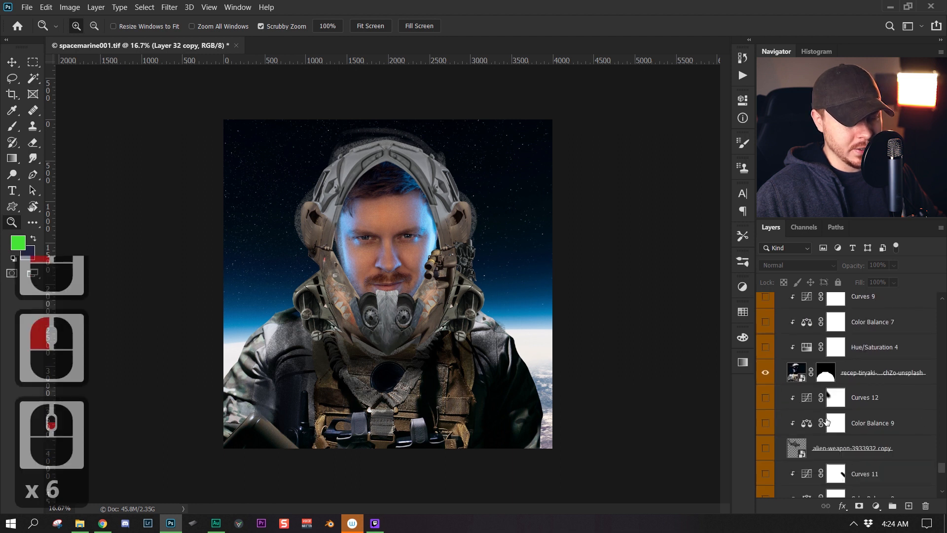
scroll(766, 365, "down", 2)
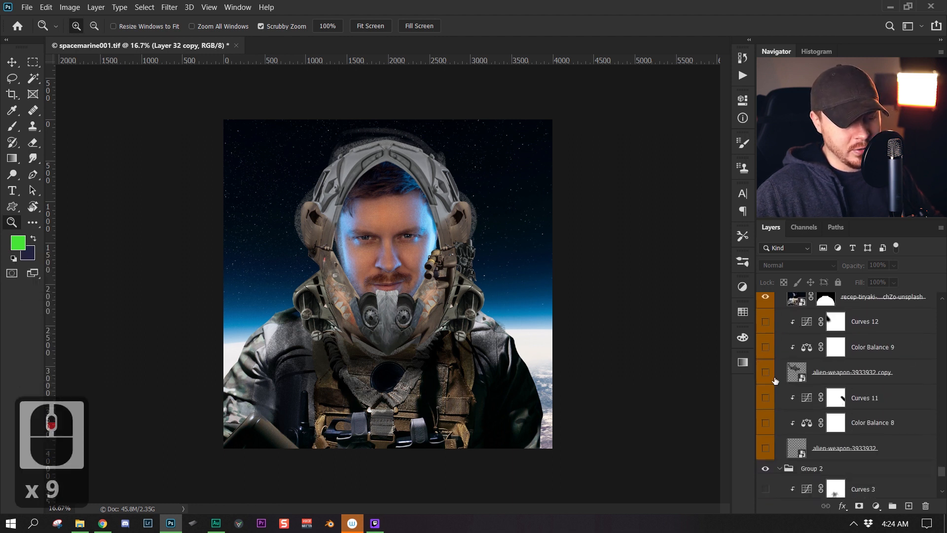
scroll(794, 400, "down", 3)
scroll(809, 415, "down", 2)
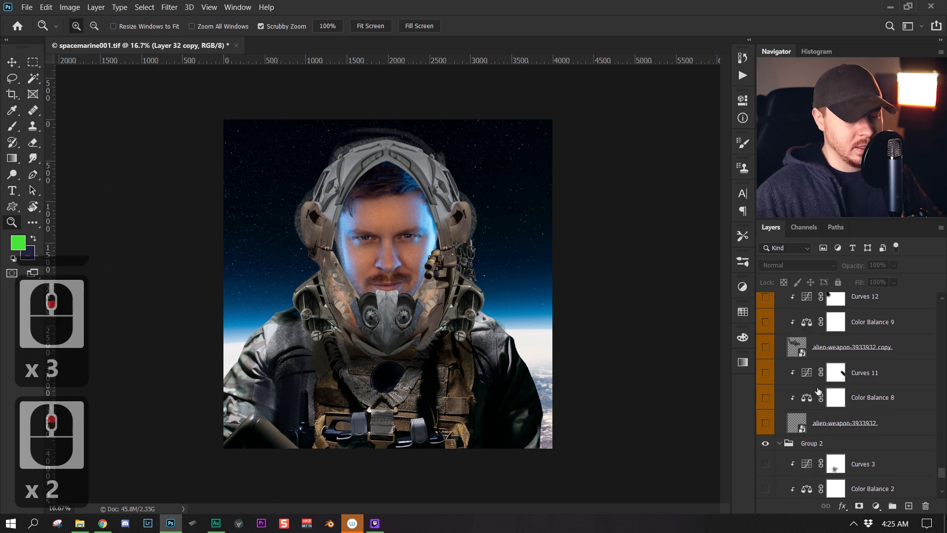
scroll(819, 389, "up", 3)
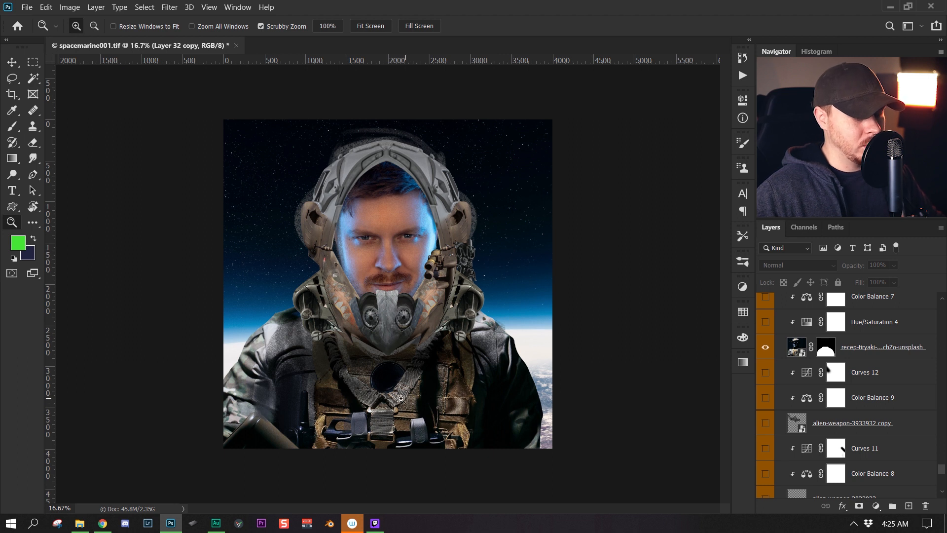
scroll(842, 401, "up", 2)
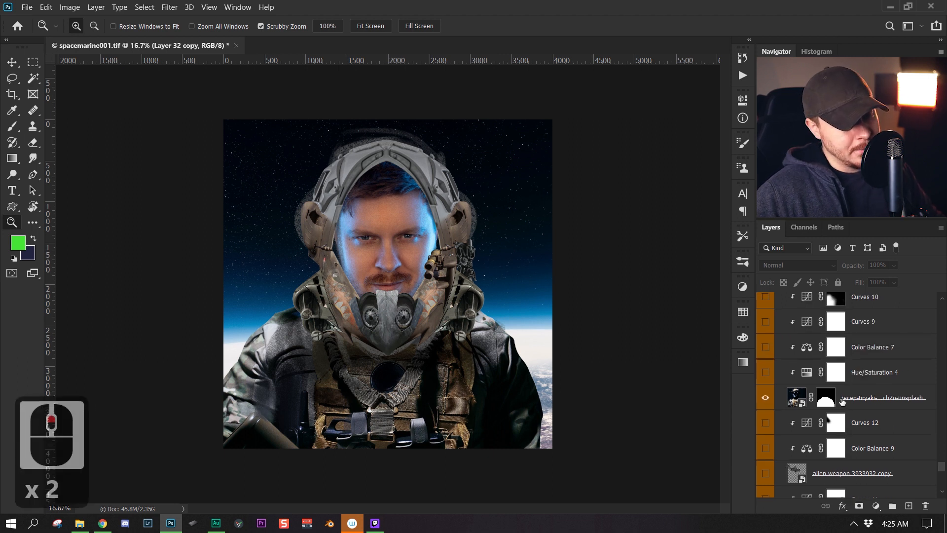
scroll(843, 401, "down", 3)
scroll(842, 401, "down", 4)
scroll(843, 401, "up", 3)
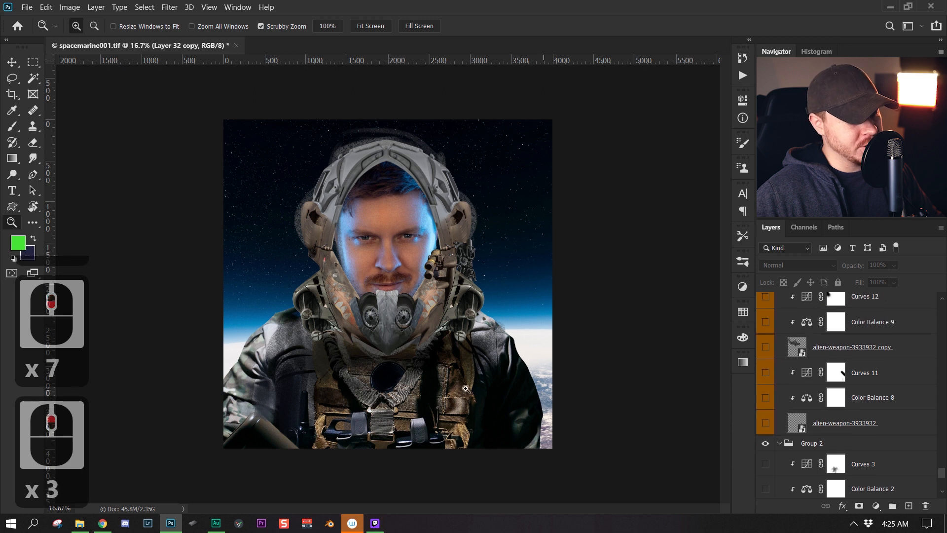
Show Layer 52 for the fiery nebula explosion behind the shoulder, switching it off and on to compare.
key("b")
scroll(827, 425, "down", 9)
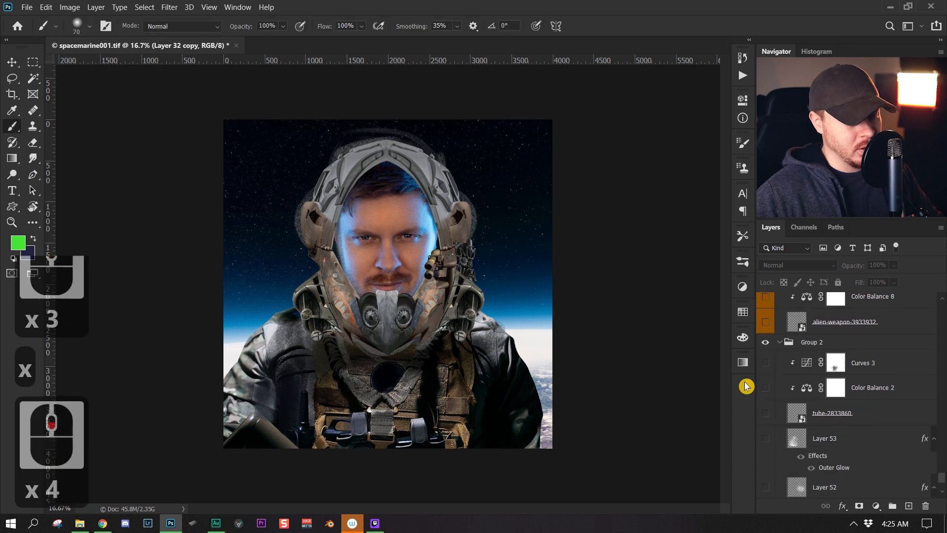
left_click(767, 387)
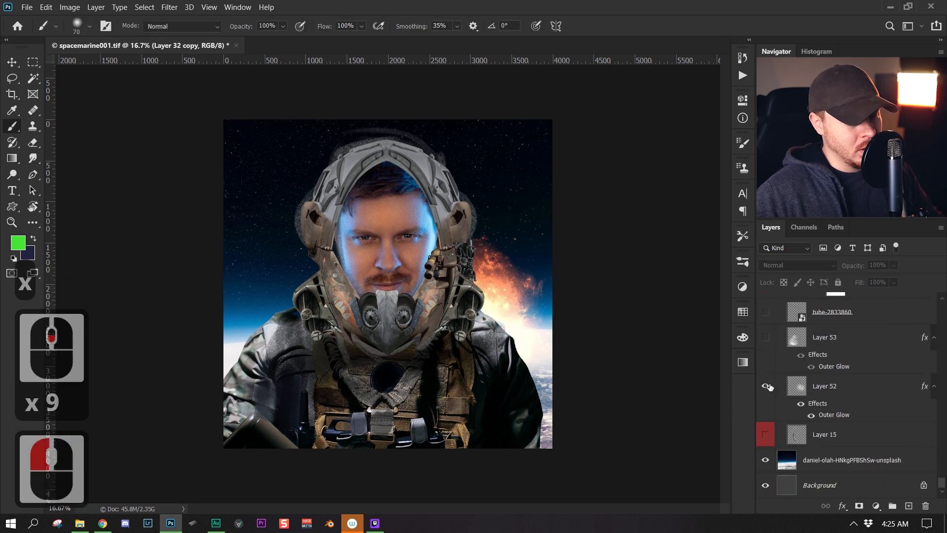
left_click(768, 386)
left_click(768, 387)
left_click(767, 387)
left_click(767, 386)
scroll(852, 424, "down", 4)
left_click(766, 386)
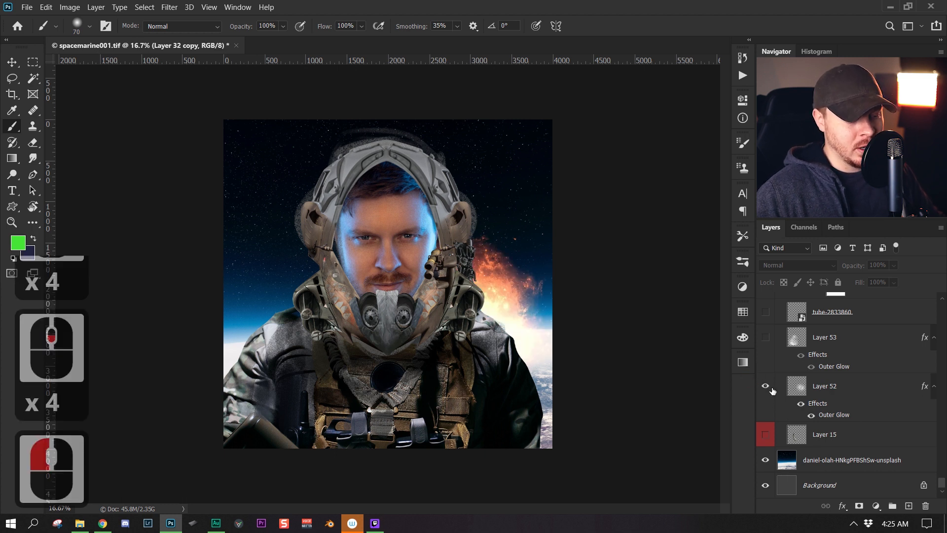
Select Layer 52 and choose the nebulabrush001.tif brush from the nebula pack.
left_click(879, 394)
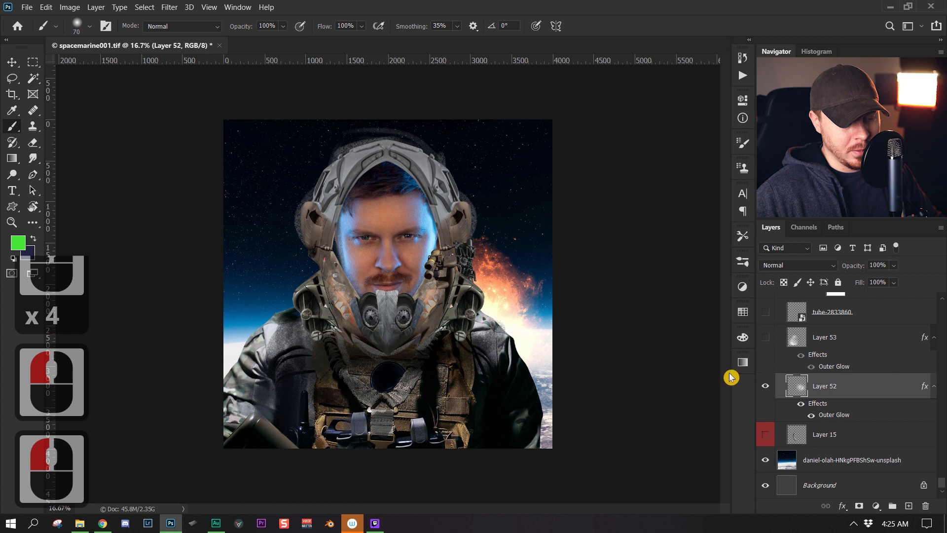
scroll(859, 469, "down", 2)
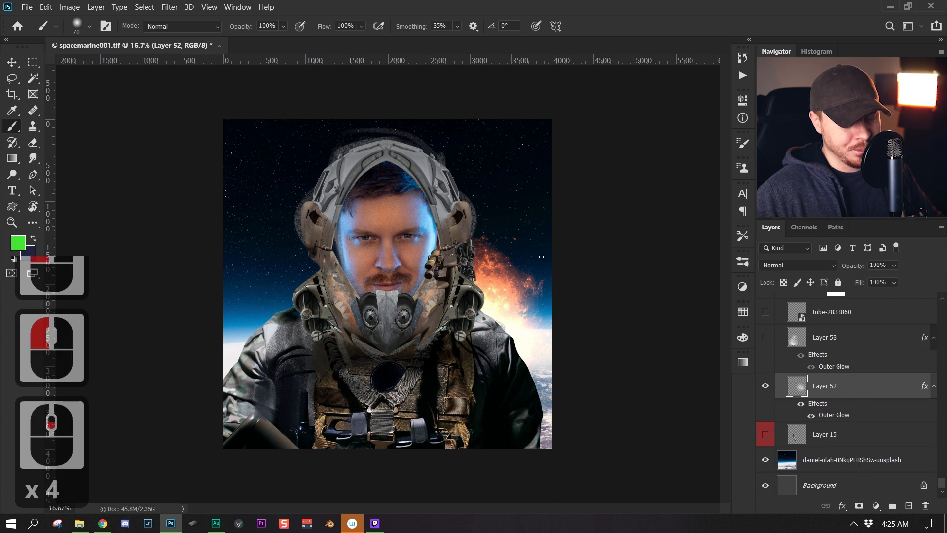
key("x")
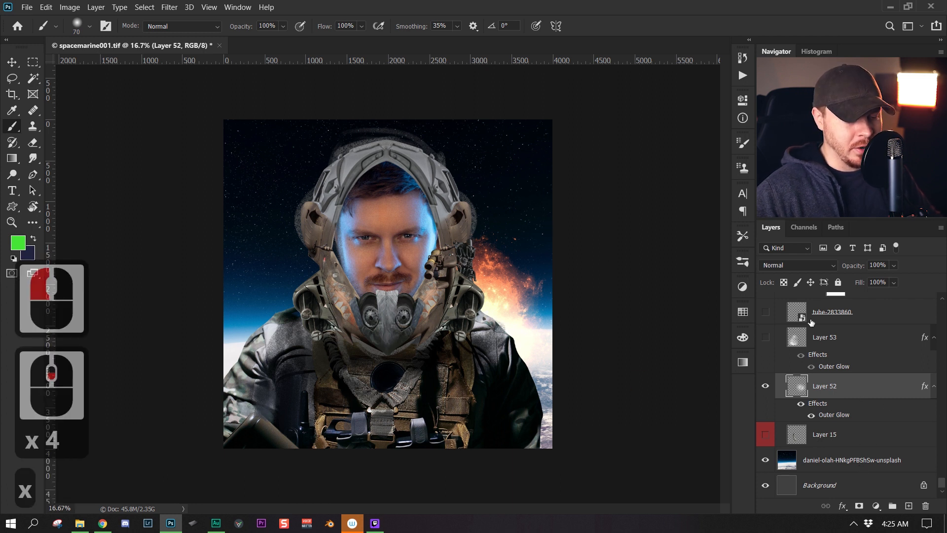
left_click(743, 262)
scroll(724, 297, "down", 8)
left_click_drag(726, 297, 720, 458)
scroll(687, 411, "down", 3)
scroll(687, 411, "down", 10)
scroll(641, 344, "up", 14)
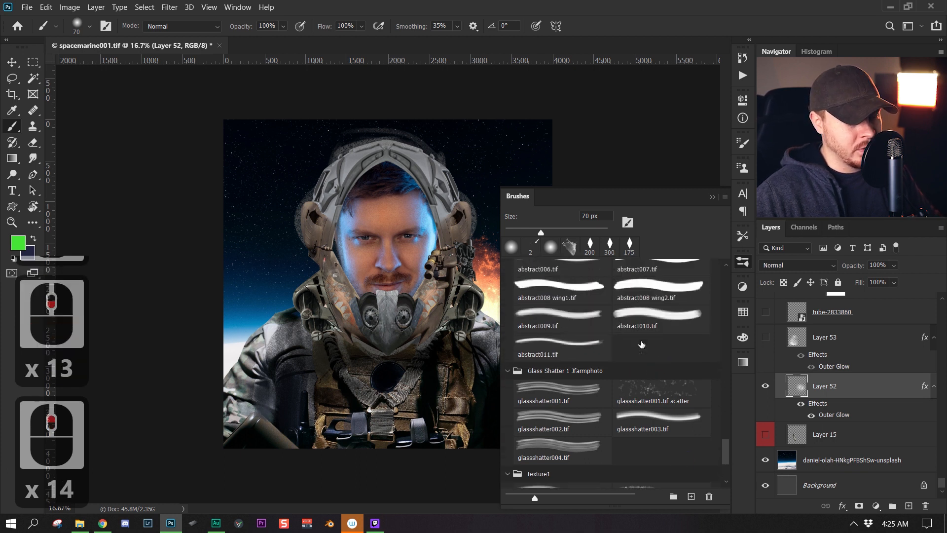
scroll(641, 344, "up", 20)
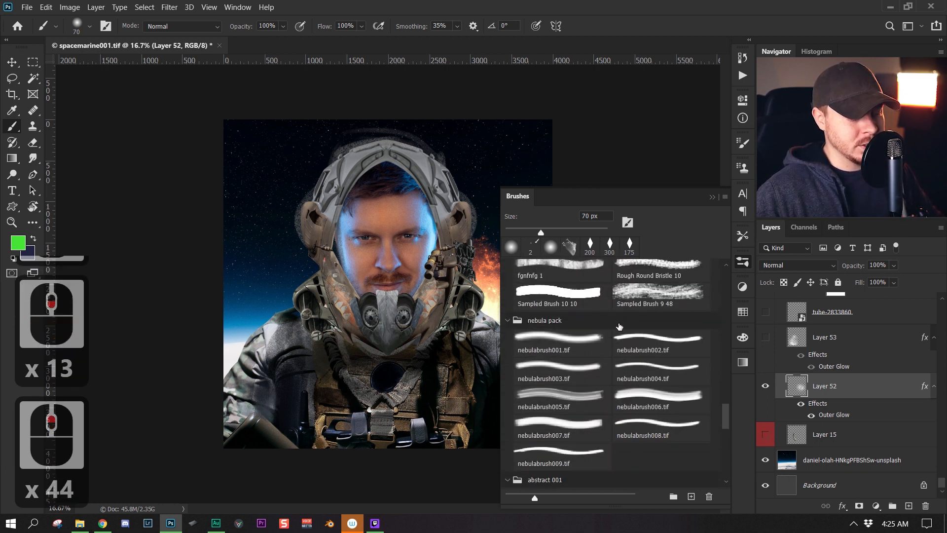
left_click(559, 340)
Try stamping the green nebula brush beside the helmet on Layer 52, undoing the first stamp before repeating it.
left_click(295, 217)
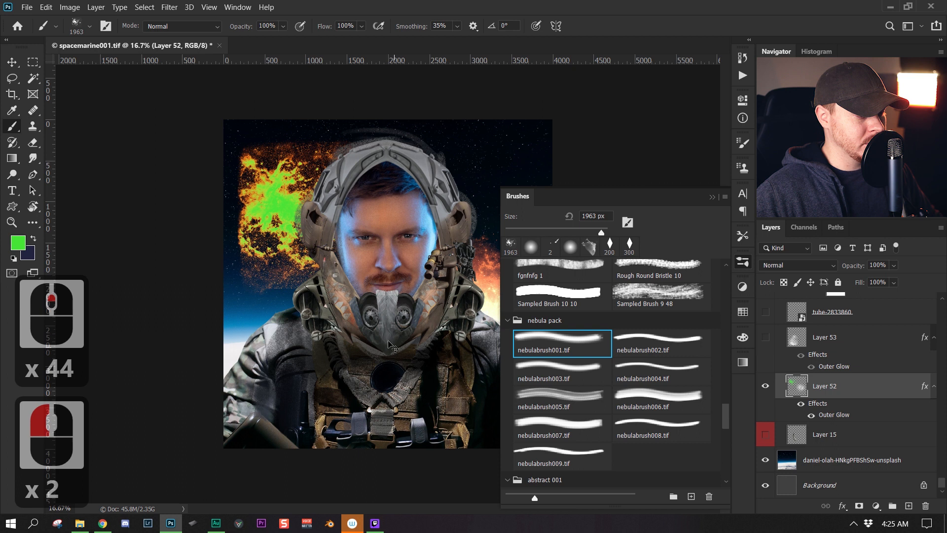
key("ctrl+z")
left_click(278, 217)
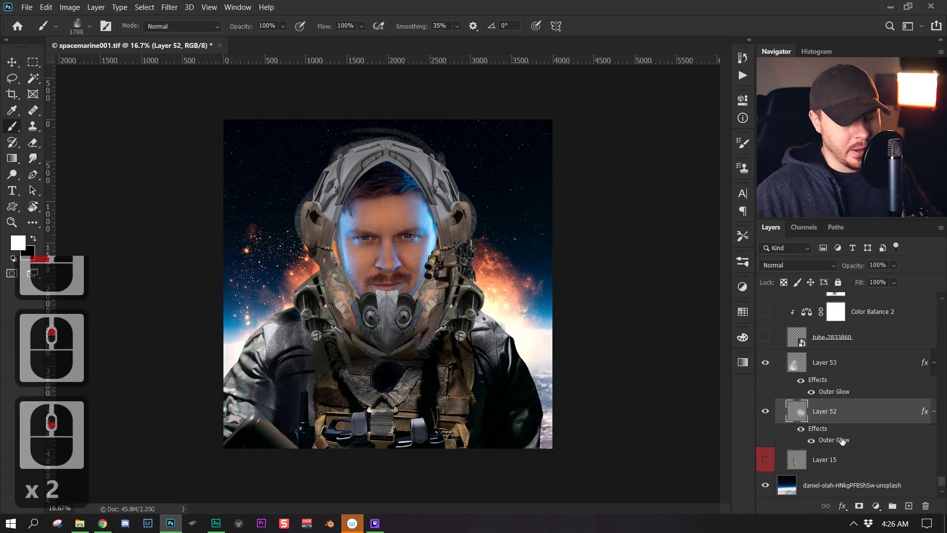
Open the Outer Glow settings of Layer 52.
left_click(843, 507)
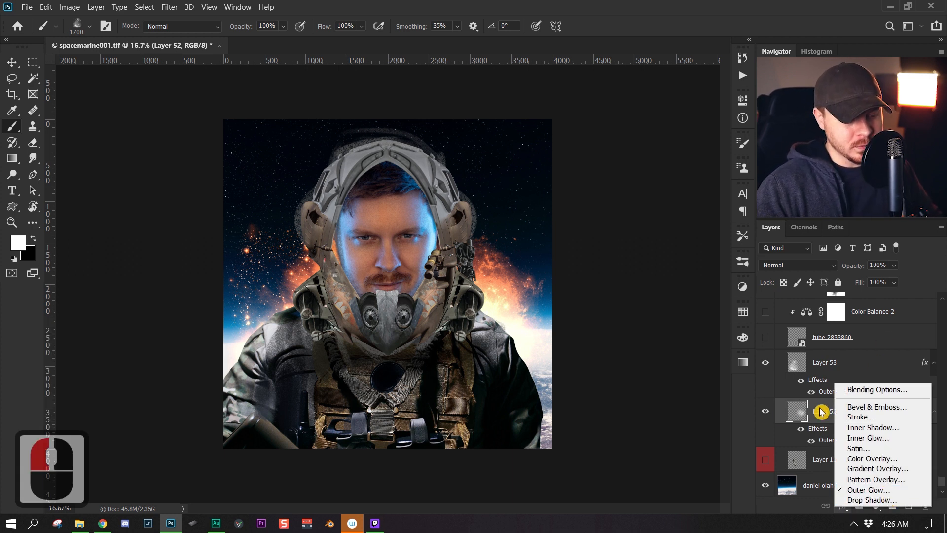
left_click(798, 411)
double_click(829, 445)
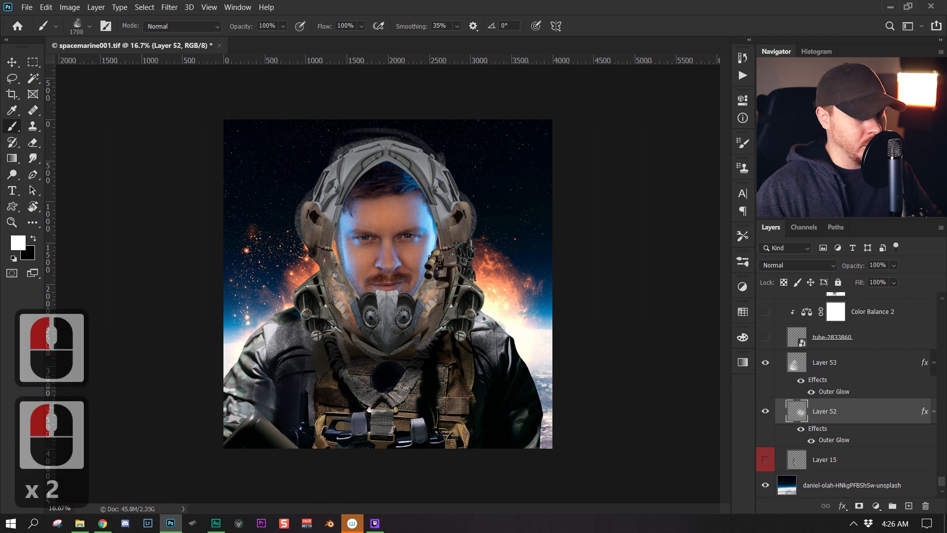
left_click_drag(732, 93, 631, 84)
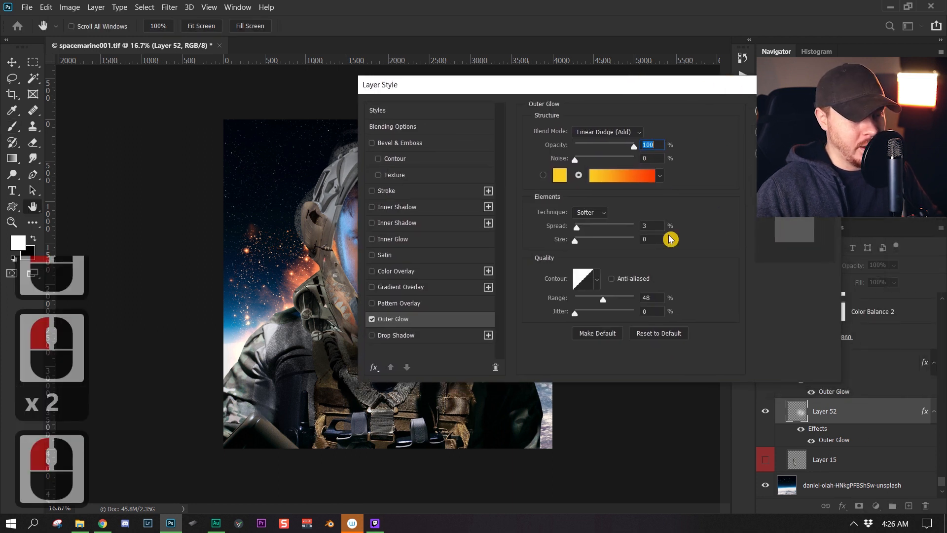
Examine the Outer Glow's gradient and the Oranges presets, then close the Gradient Editor and Layer Style dialog.
left_click(624, 184)
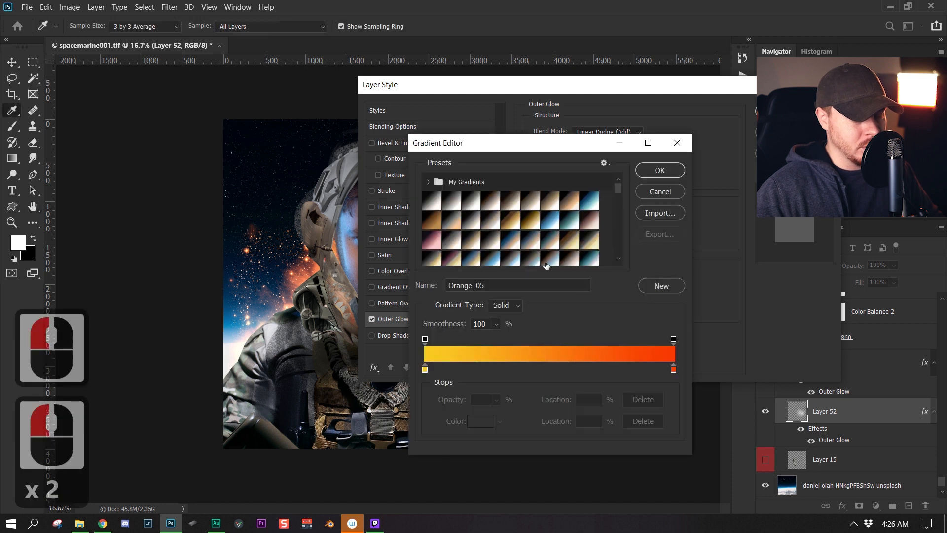
scroll(619, 235, "down", 14)
mouse_move(618, 235)
left_mouse_down()
mouse_move(620, 262)
mouse_move(620, 245)
left_mouse_up()
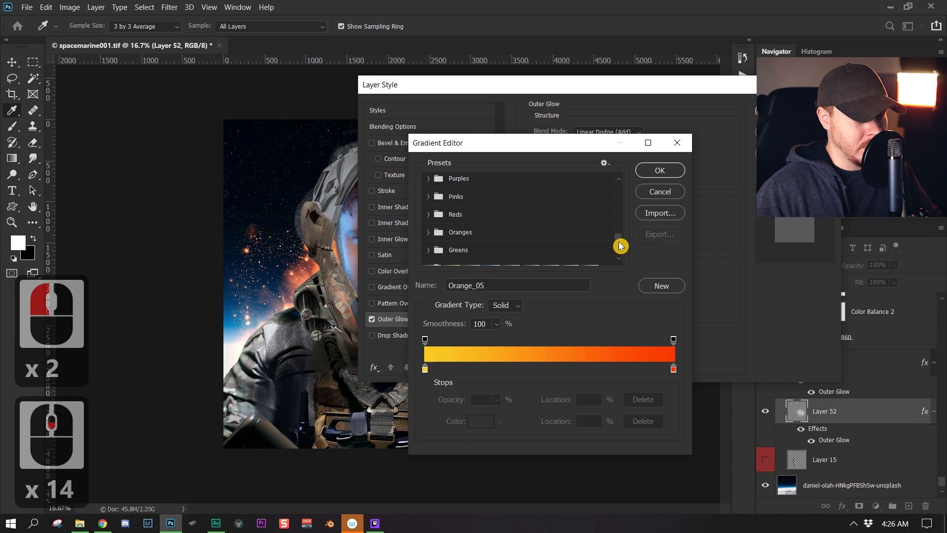
left_click(446, 236)
left_click(429, 233)
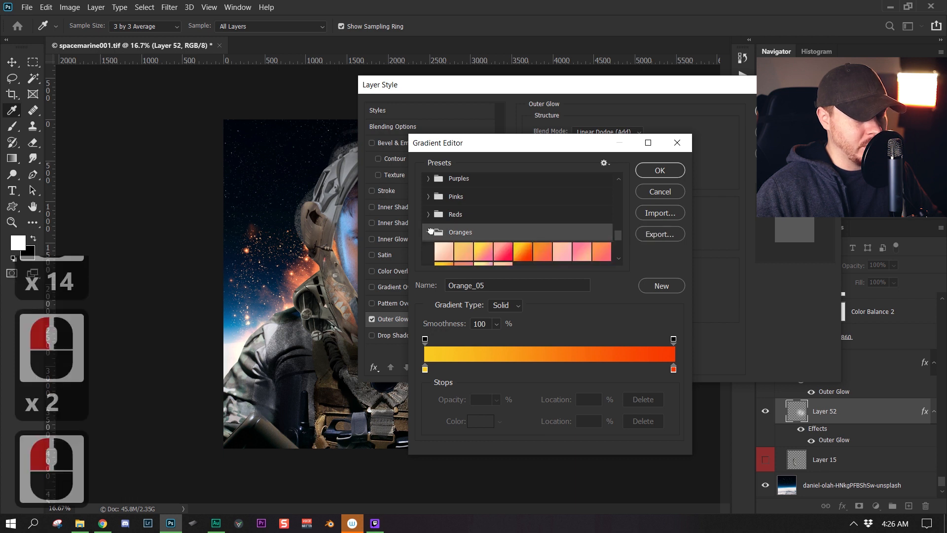
left_click(676, 148)
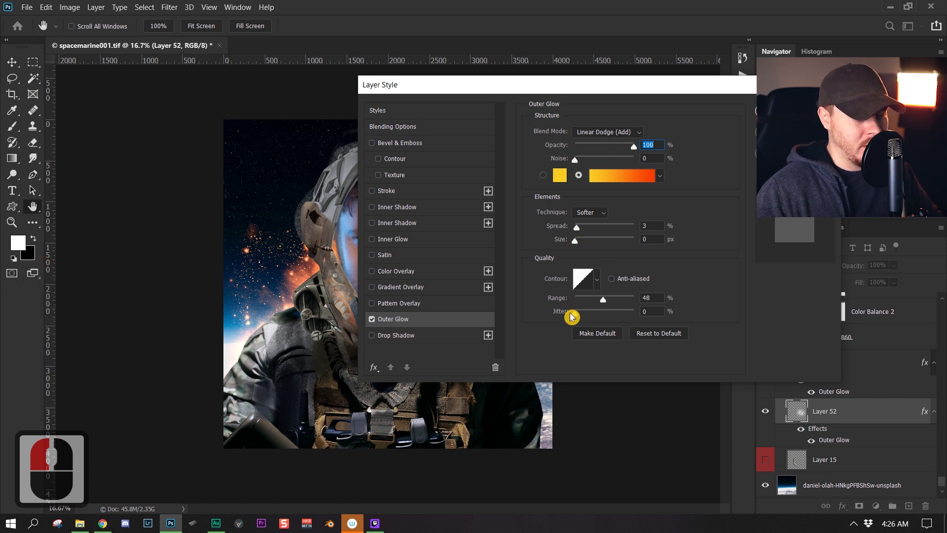
left_click_drag(645, 80, 847, 22)
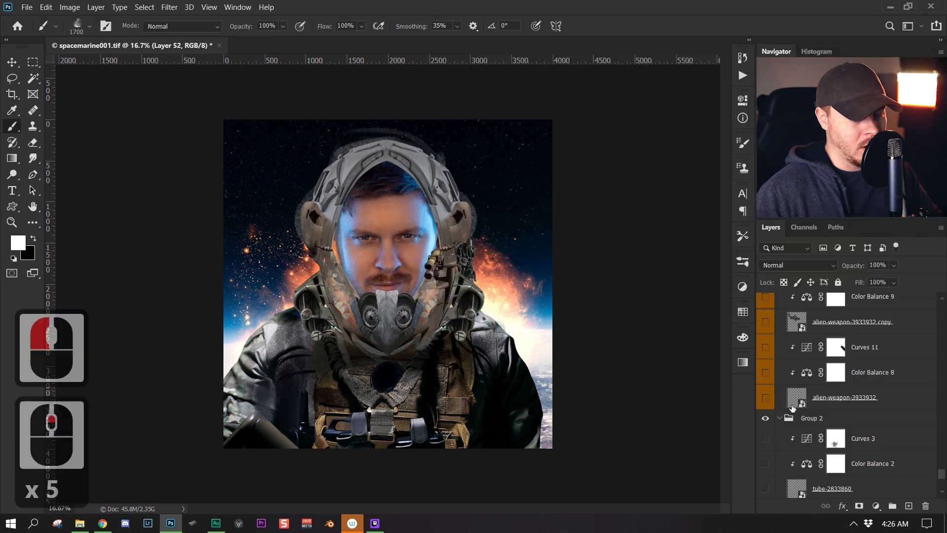
Show the alien-weapon-3933932 copy and alien-weapon-3933932 layers behind the helmet and shoulder.
scroll(848, 394, "down", 2)
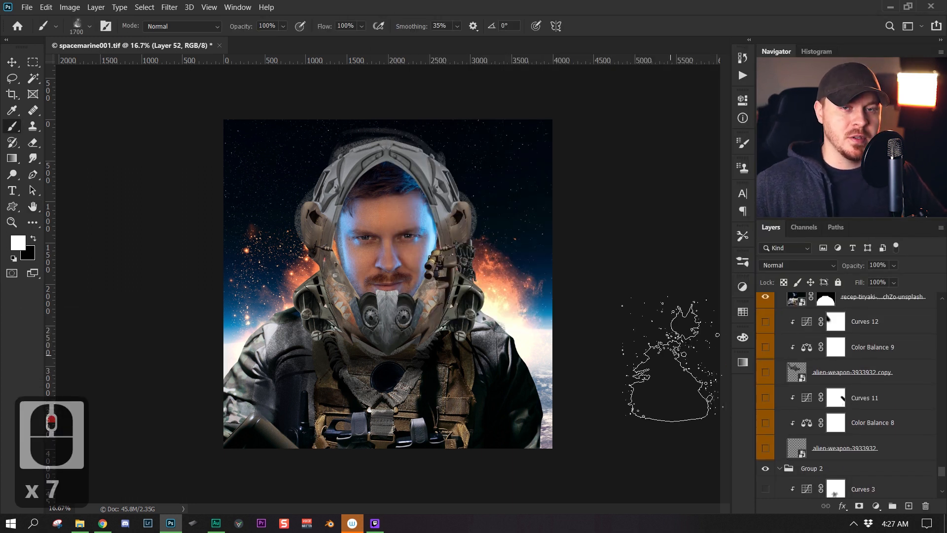
left_click(765, 373)
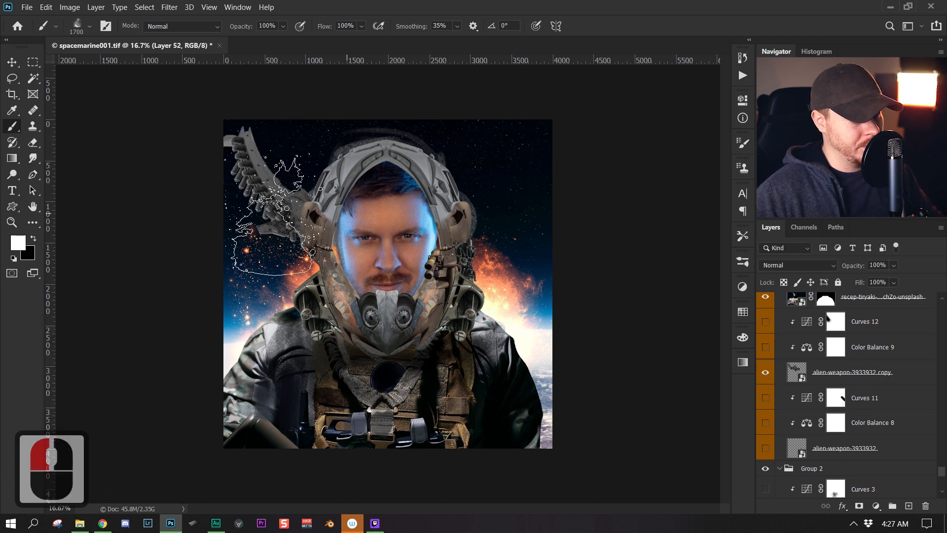
scroll(784, 384, "down", 1)
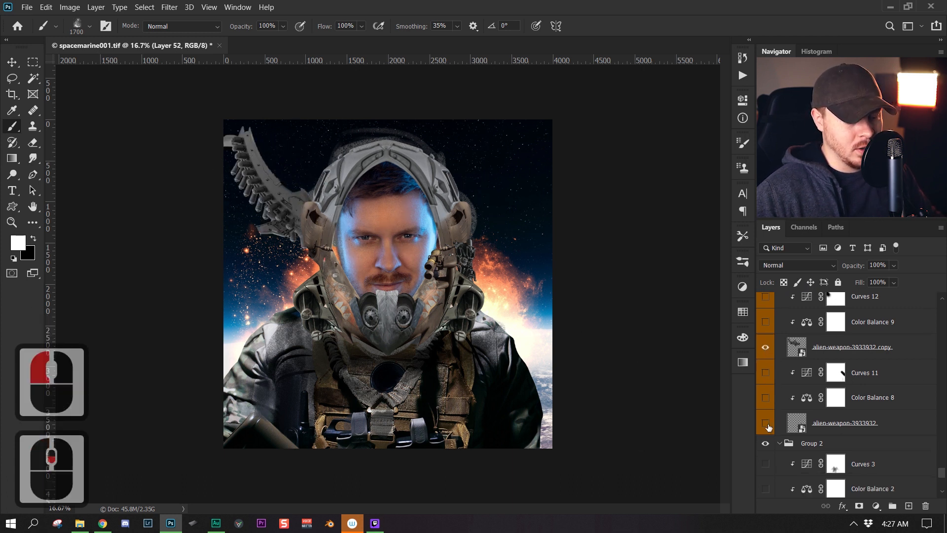
left_click(765, 423)
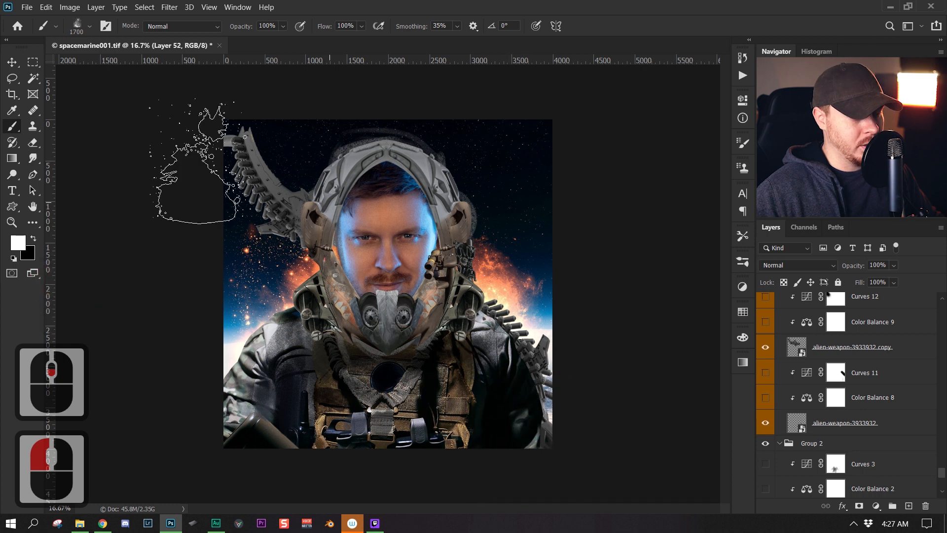
Examine how the two alien weapon parts fit behind the soldier in the whole composite.
key("z")
left_click_drag(541, 323, 482, 336)
left_click(483, 336)
left_click(482, 336)
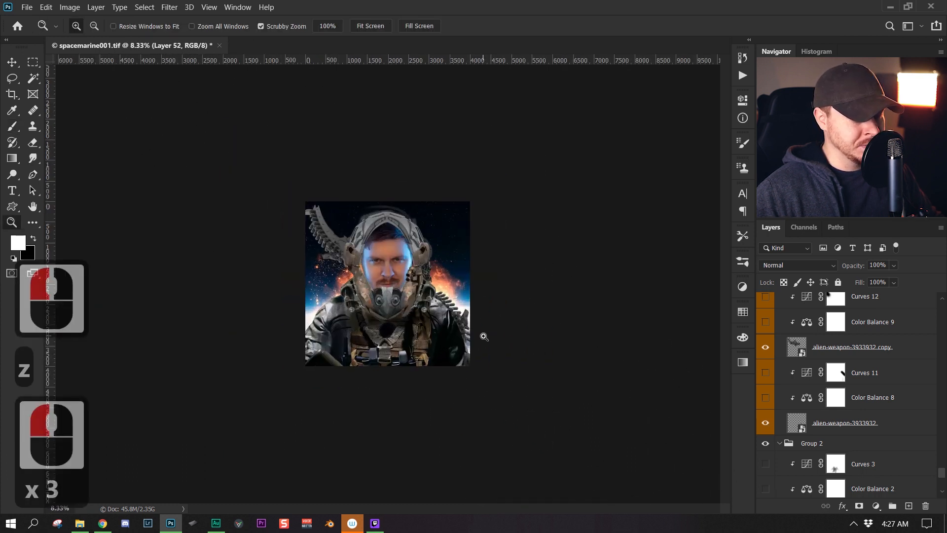
left_click(482, 336)
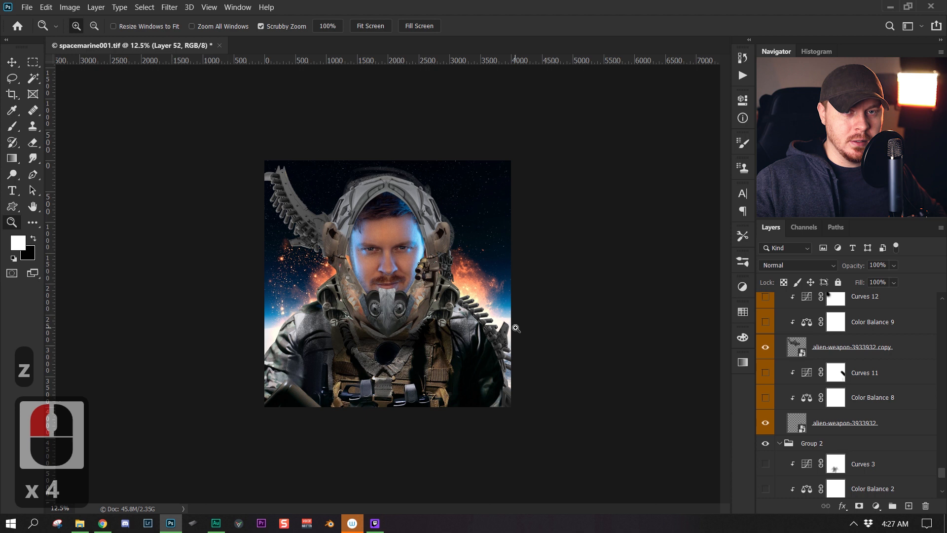
key("z")
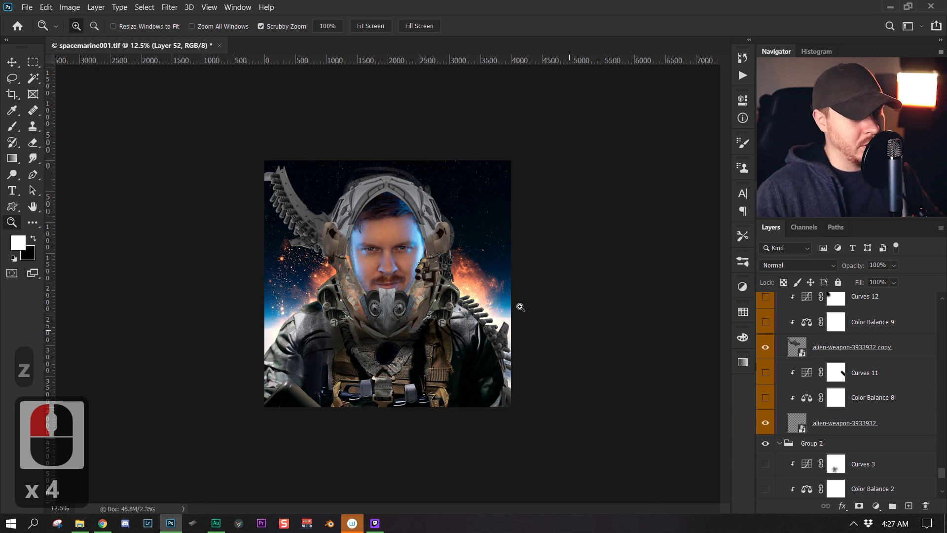
left_click(461, 311, "alt")
left_click(459, 313, "alt")
left_click(459, 313, "alt")
left_click(460, 313)
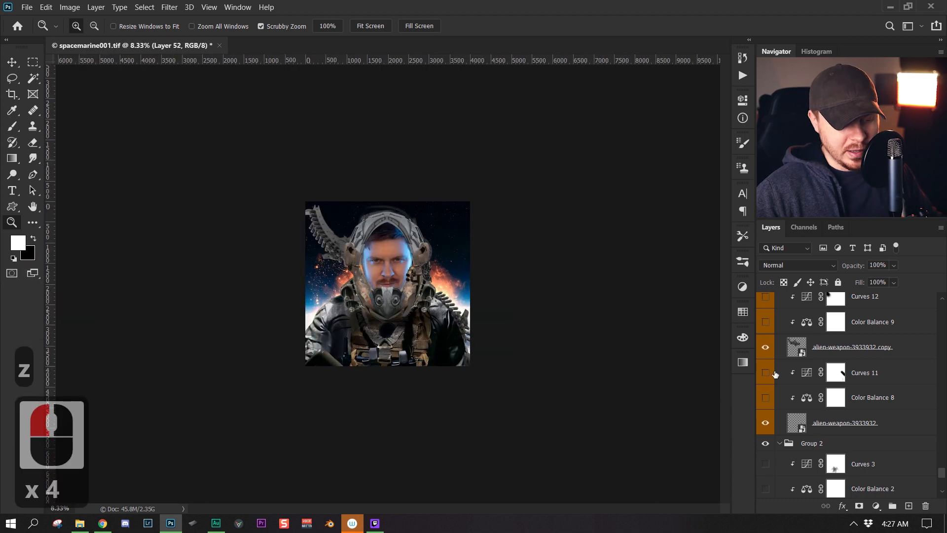
Show the tube-2833860 layer in Group 2 as an antenna behind the shoulder.
scroll(770, 405, "down", 3)
left_click(770, 438)
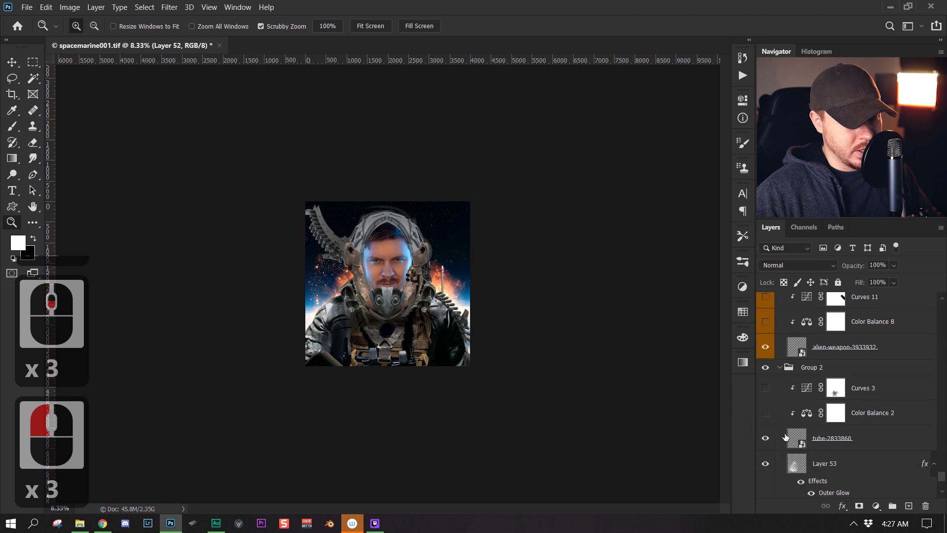
key("z")
left_click(535, 338)
left_click(551, 345)
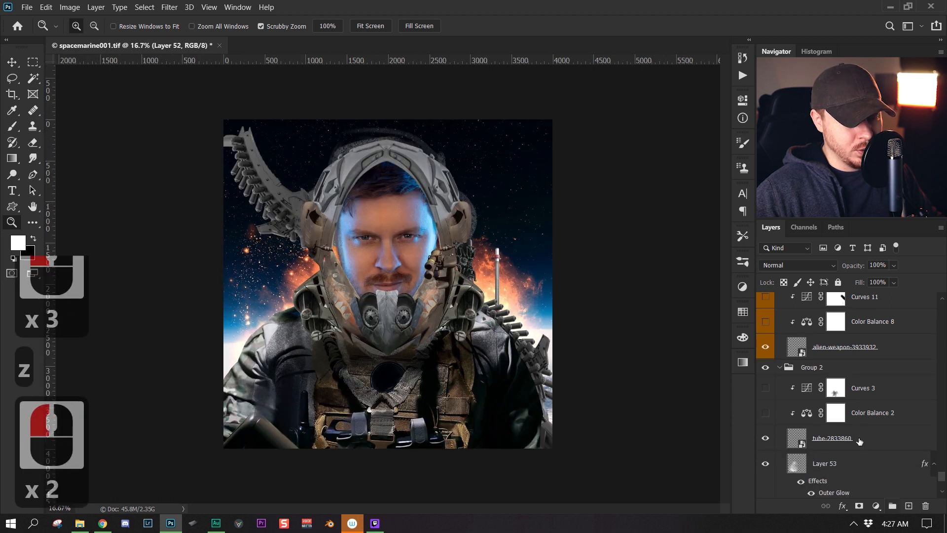
Look through the layer stack from the background layers up past the BODY group to the portrait's adjustment layers.
scroll(868, 465, "down", 5)
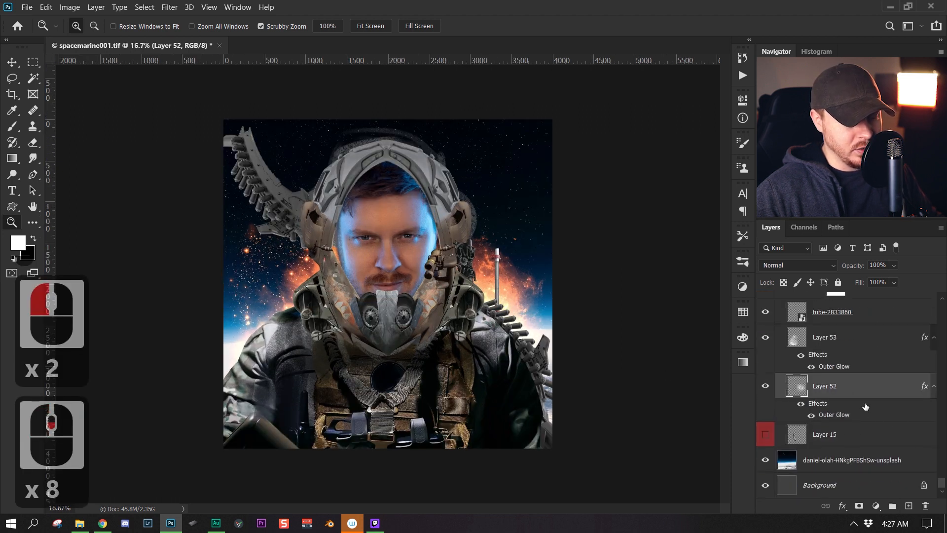
scroll(889, 442, "up", 2)
scroll(894, 402, "up", 9)
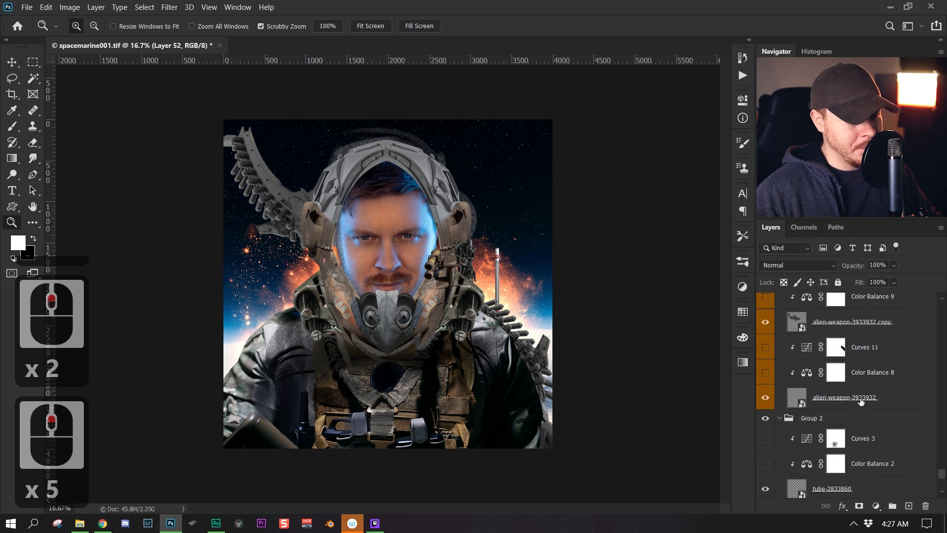
scroll(889, 425, "up", 8)
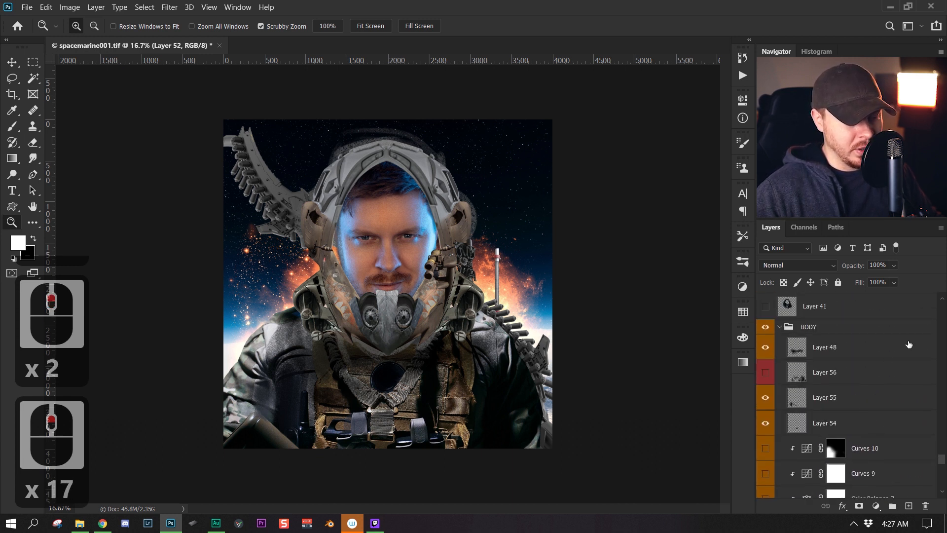
scroll(787, 410, "up", 3)
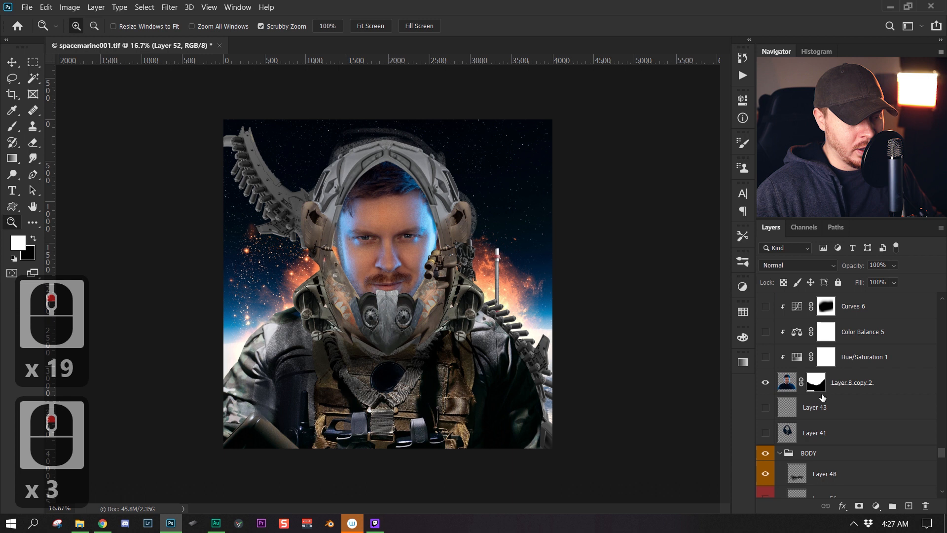
scroll(865, 413, "up", 3)
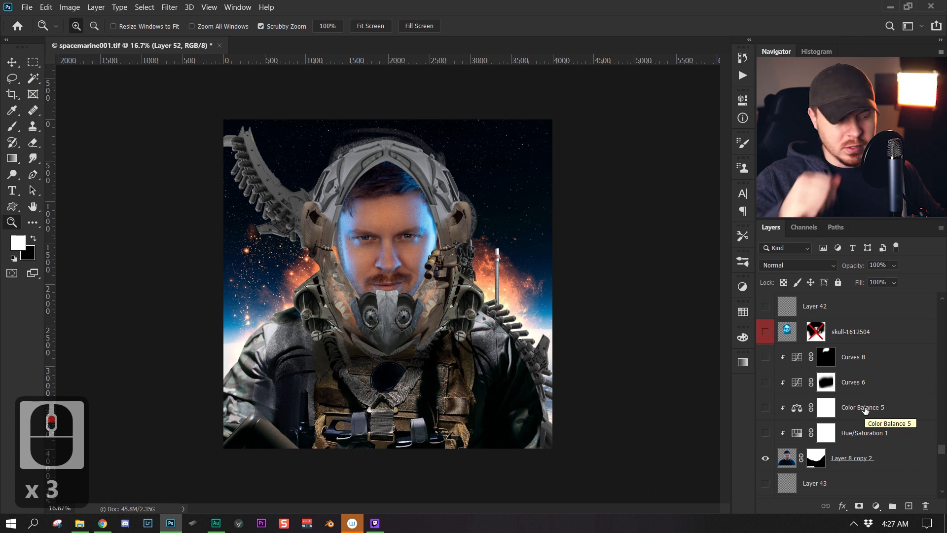
Examine the composite's overall silhouette with the weapon parts and antenna around the soldier.
left_click(461, 312, "alt")
left_click(461, 313, "alt")
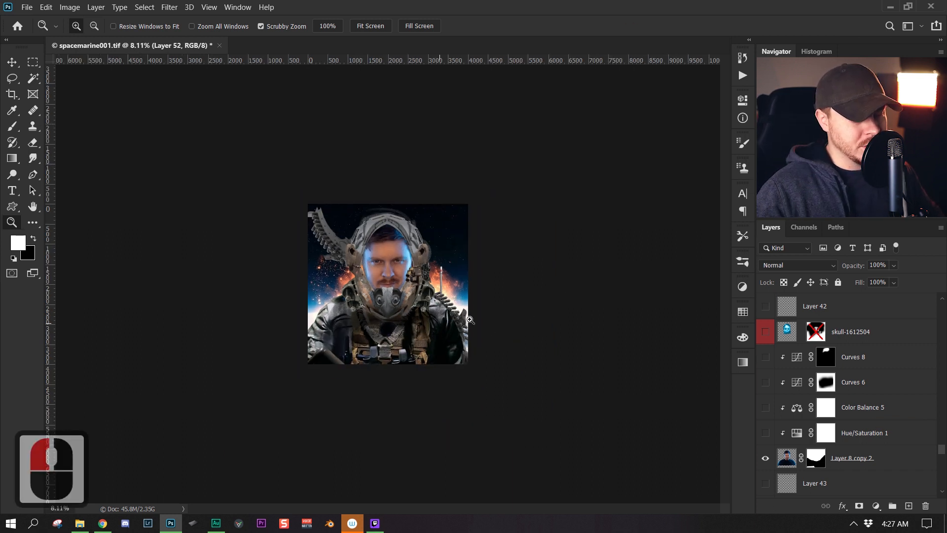
left_click(473, 318)
left_click(473, 318)
scroll(565, 395, "down", 2)
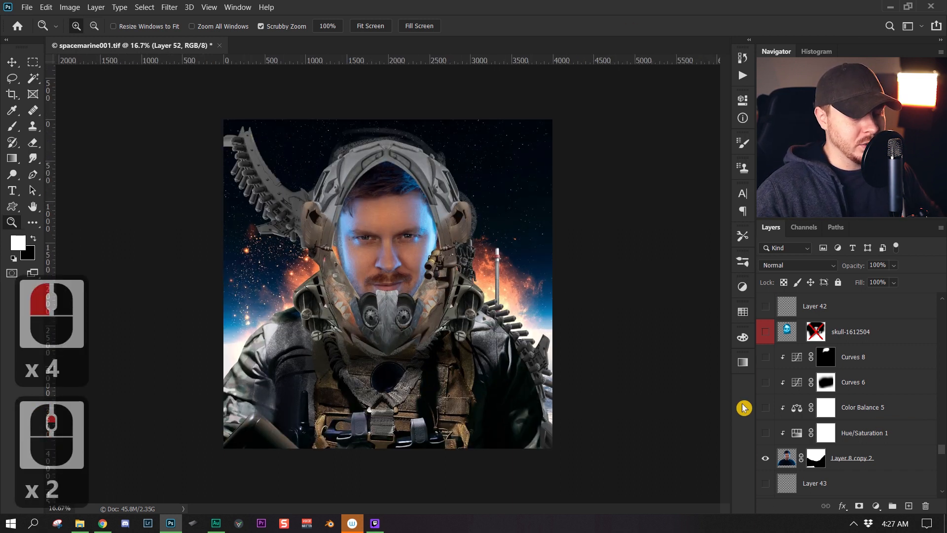
left_click(545, 392)
left_click(545, 392)
left_click(548, 383)
left_click(548, 382)
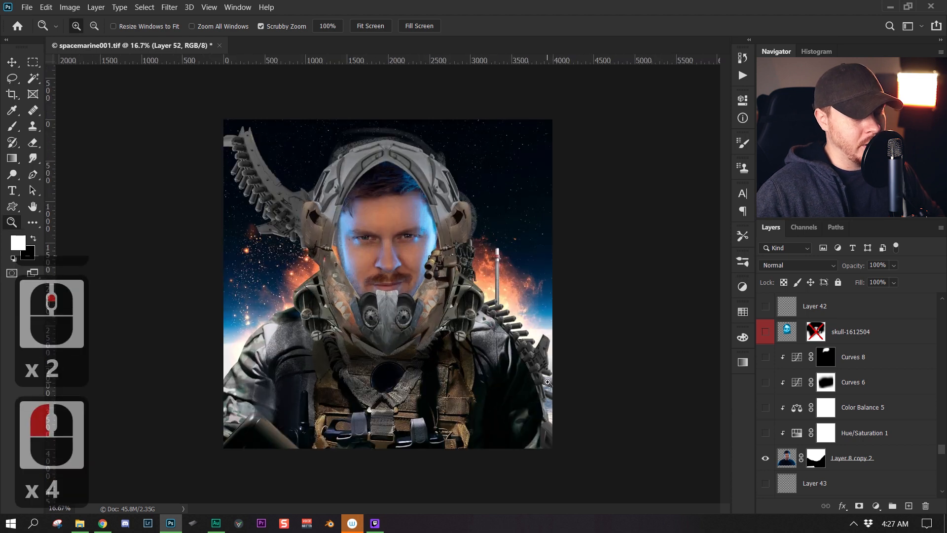
left_click_drag(569, 347, 543, 362)
left_click(553, 362)
left_click(553, 361)
left_click(544, 363)
left_click(544, 363)
left_click(544, 362)
left_click_drag(575, 331, 502, 383)
left_click(502, 381)
left_click(507, 366)
left_click(508, 363)
left_click(508, 356)
left_click(508, 356)
left_click(509, 356)
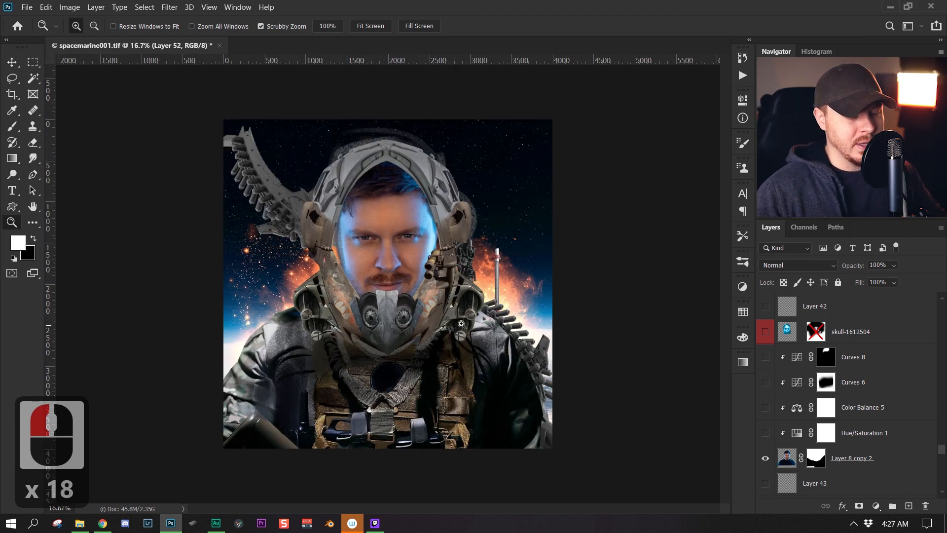
left_click_drag(462, 325, 432, 324)
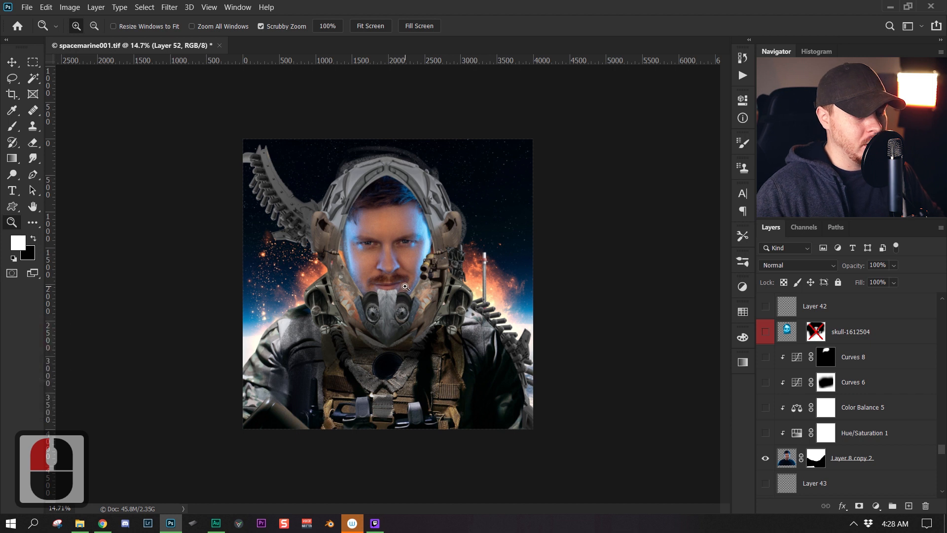
left_click(467, 299)
left_click(468, 300)
left_click_drag(516, 381, 479, 357)
left_click(513, 363)
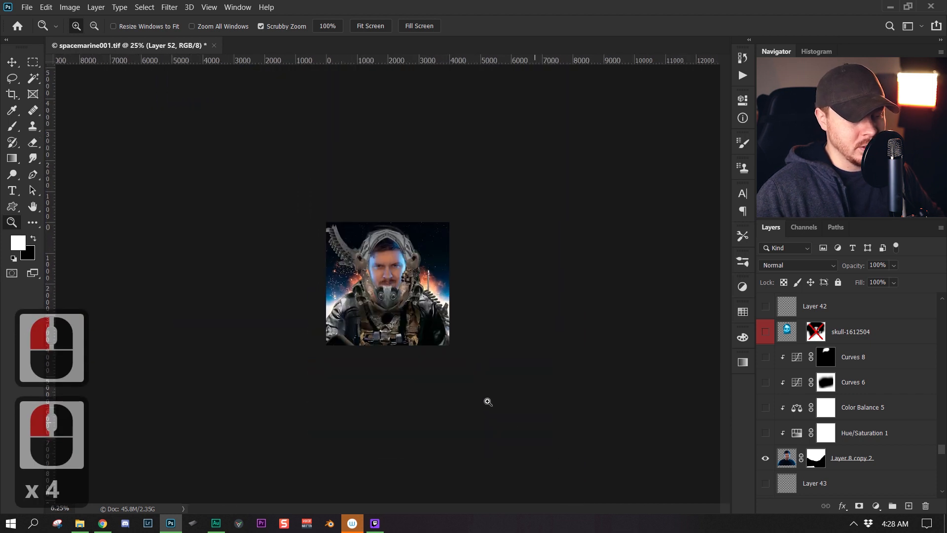
left_click(452, 360)
left_click(452, 360)
Compare the portrait's lower face with and without the black mask on Layer 30.
scroll(852, 454, "up", 3)
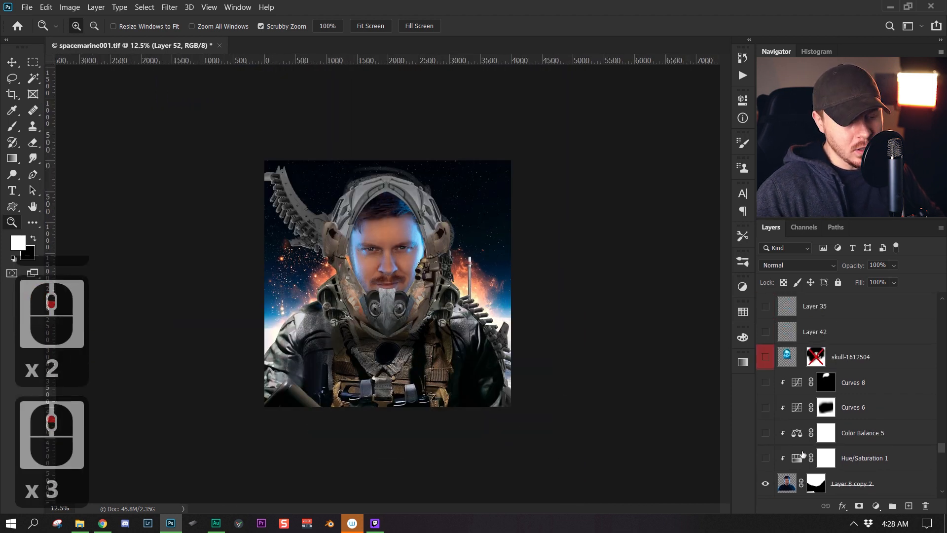
scroll(780, 364, "up", 2)
scroll(831, 379, "up", 2)
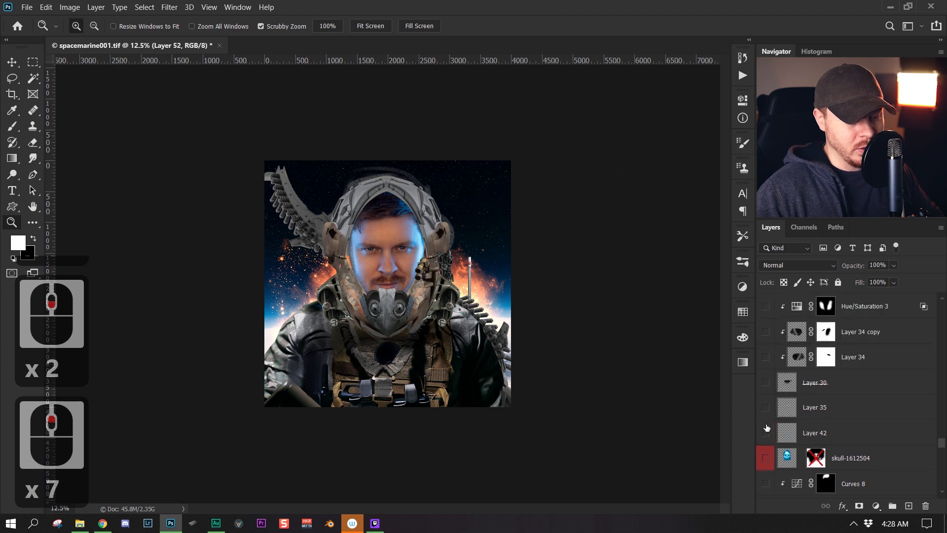
left_click(765, 383)
left_click(765, 383)
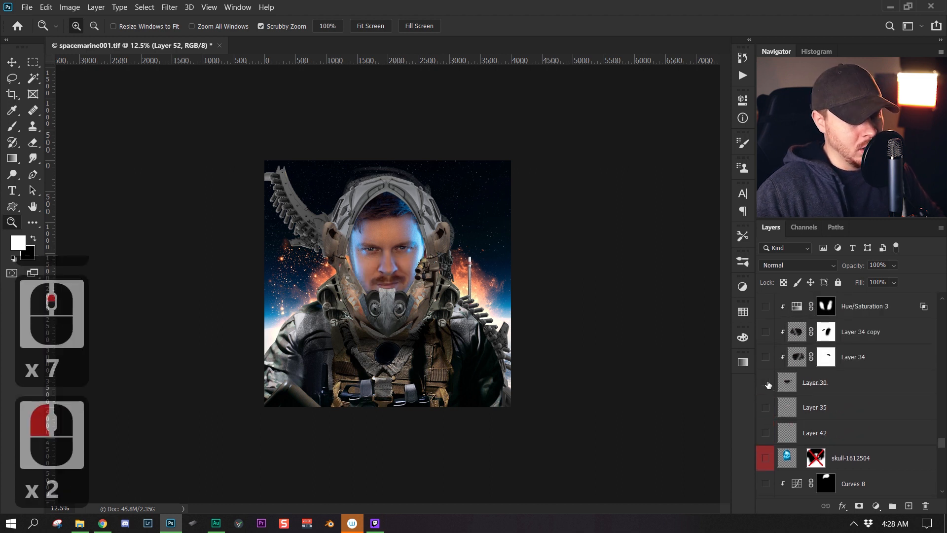
left_click(765, 383)
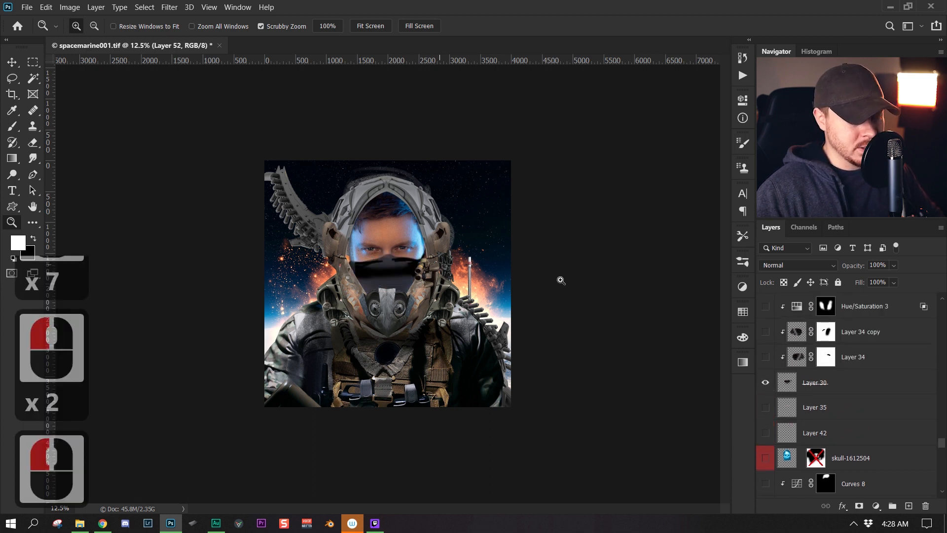
left_click(397, 285)
left_click(765, 383)
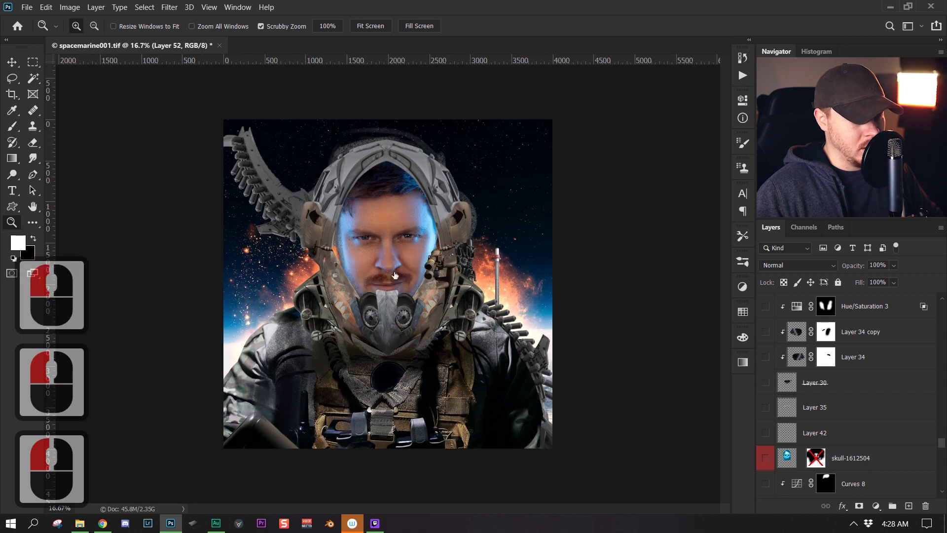
left_click(411, 310)
left_click(456, 259)
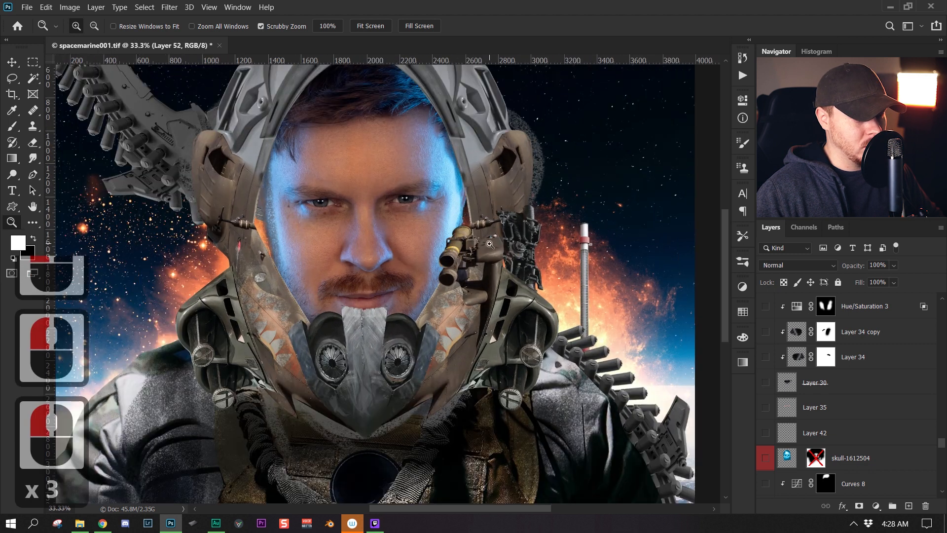
left_click_drag(490, 246, 417, 284)
left_click(417, 285)
left_click(417, 284)
left_click(417, 284)
left_click(417, 285)
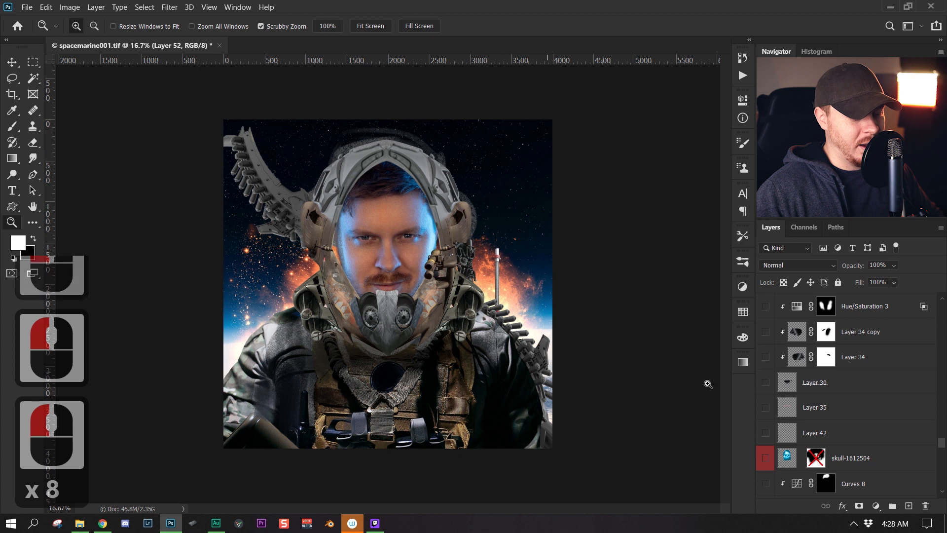
Show the Layer 30 black mask over the portrait's nose and mouth.
left_click(765, 382)
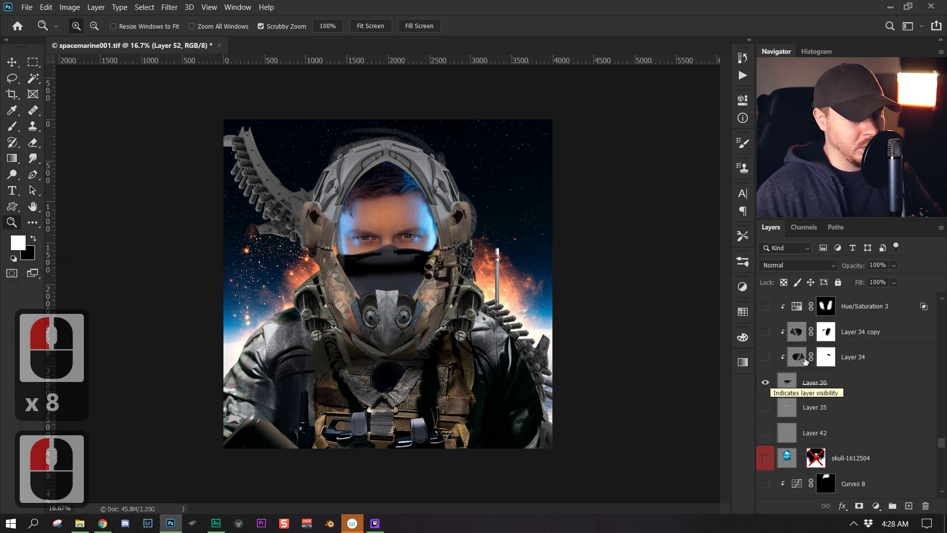
left_click(764, 382)
left_click(765, 383)
key("z")
left_click_drag(366, 286, 398, 285)
key("x")
key("z")
left_click_drag(525, 244, 459, 291)
left_click(459, 291)
left_click(459, 291)
left_click(446, 278)
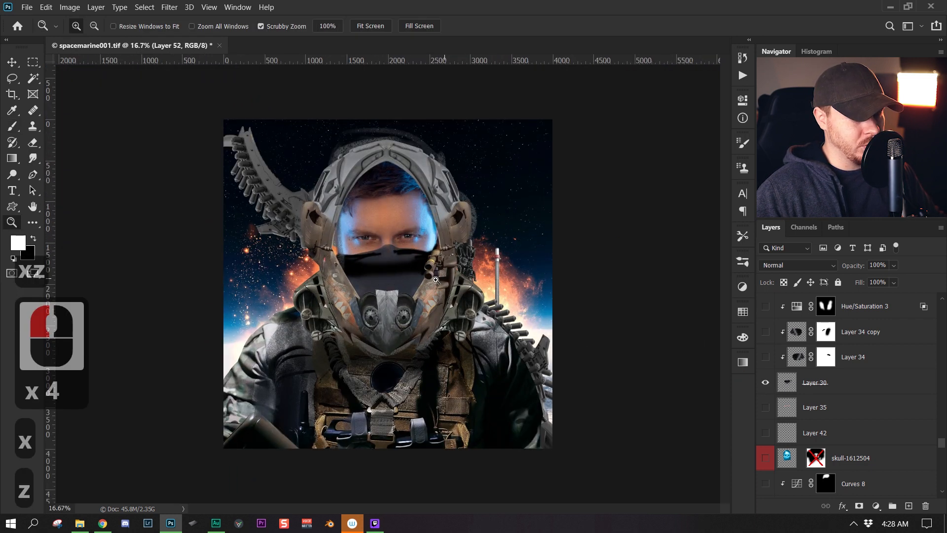
left_click(447, 279)
Compare the face mask with and without the camouflage fabric clipped to it on Layer 34, and select Layer 34.
left_click(854, 389)
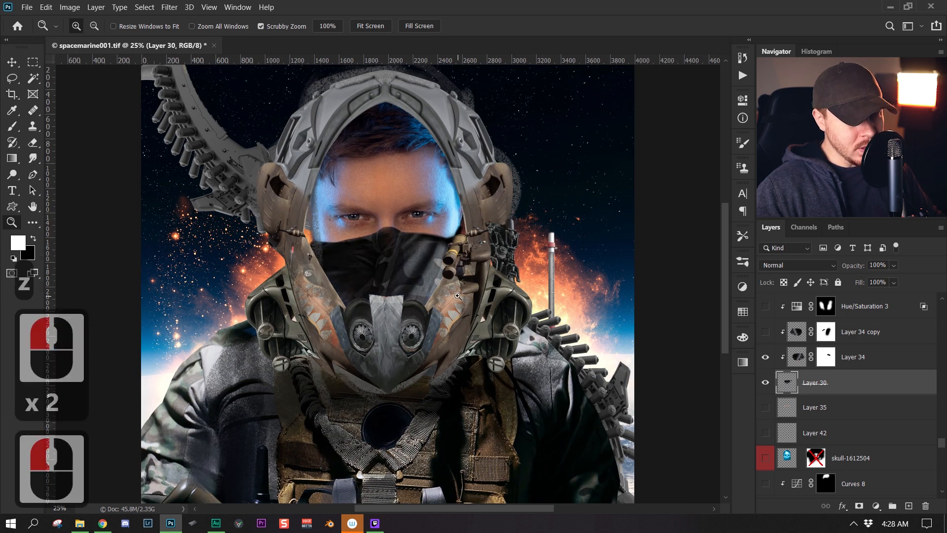
left_click(423, 272)
double_click(423, 272)
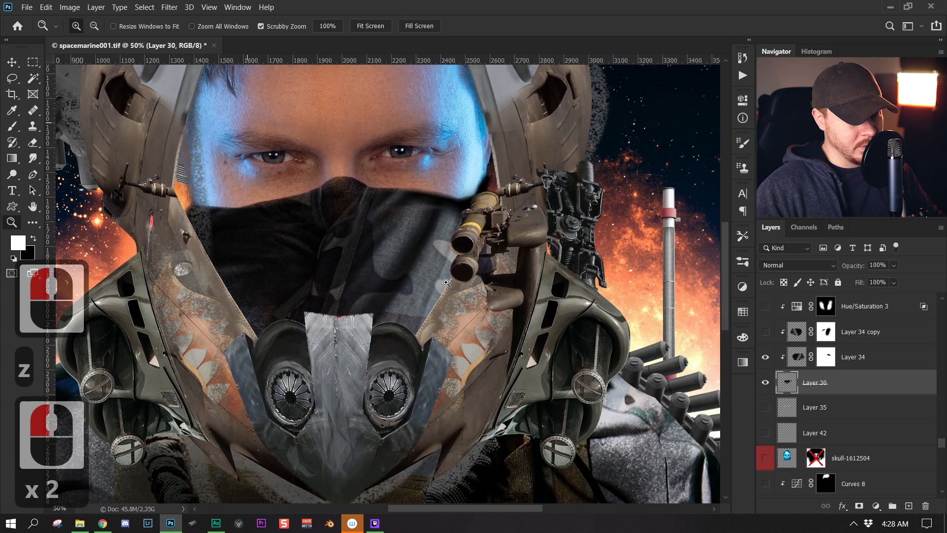
left_click(765, 358)
left_click(765, 358)
left_click(765, 358)
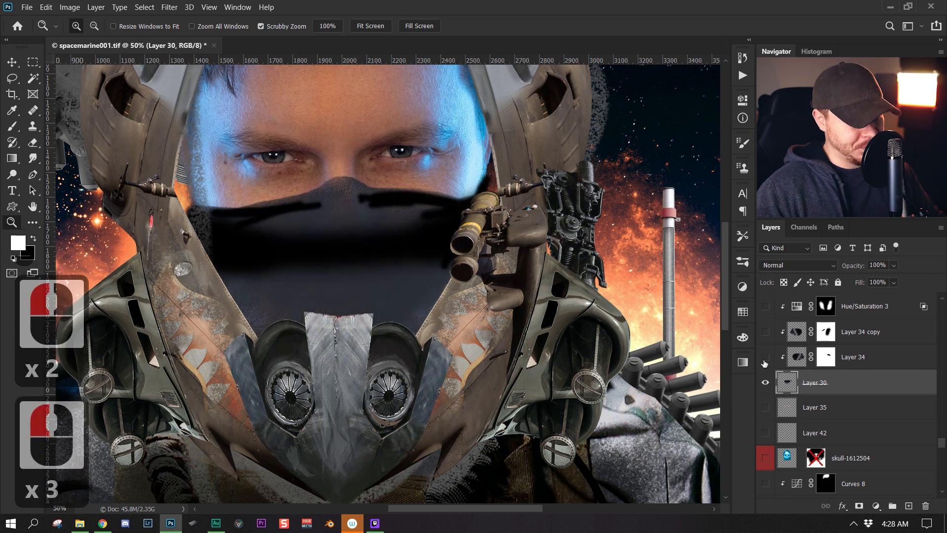
left_click(764, 362)
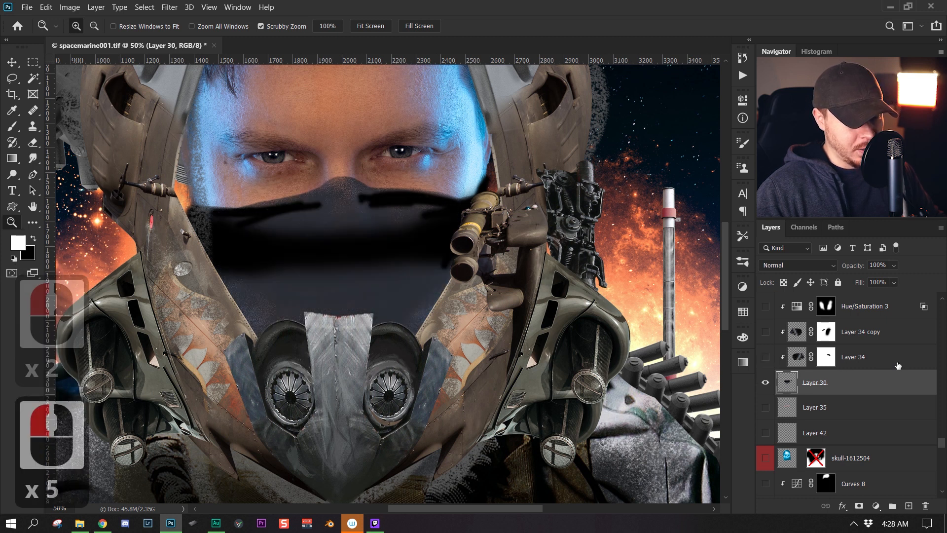
left_click(867, 356)
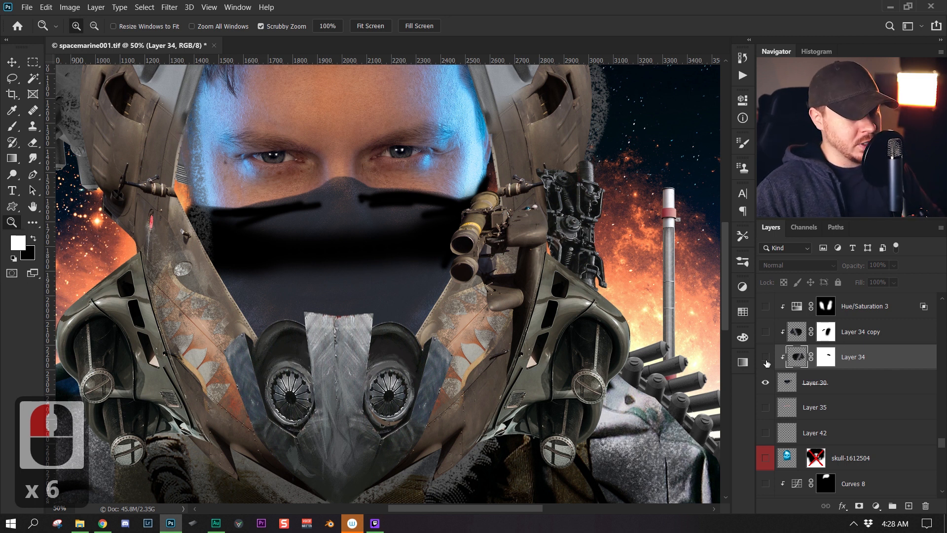
Show the camouflage fabric of Layer 34 and Layer 34 copy across both halves of the black face mask.
left_click(765, 358)
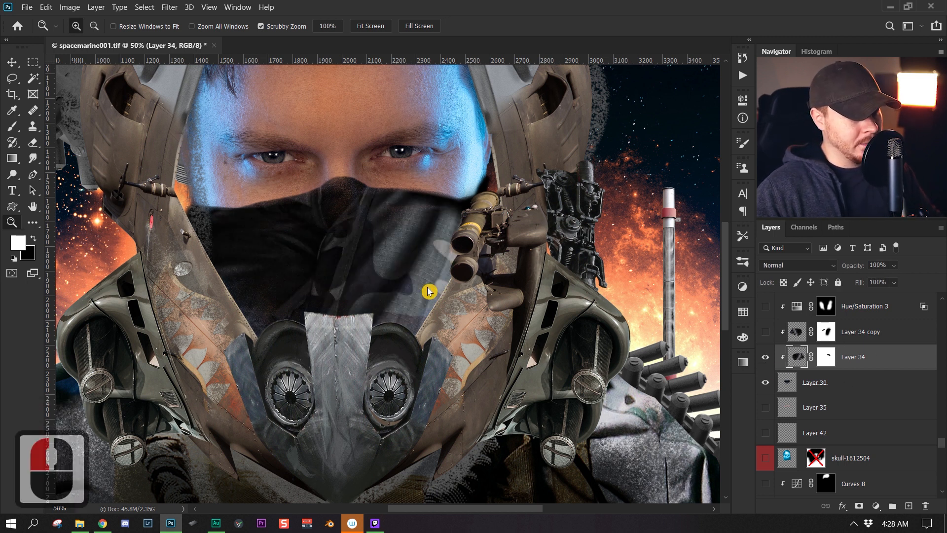
key("z")
left_click_drag(428, 286, 300, 320)
left_click_drag(389, 247, 416, 237)
left_click(765, 331)
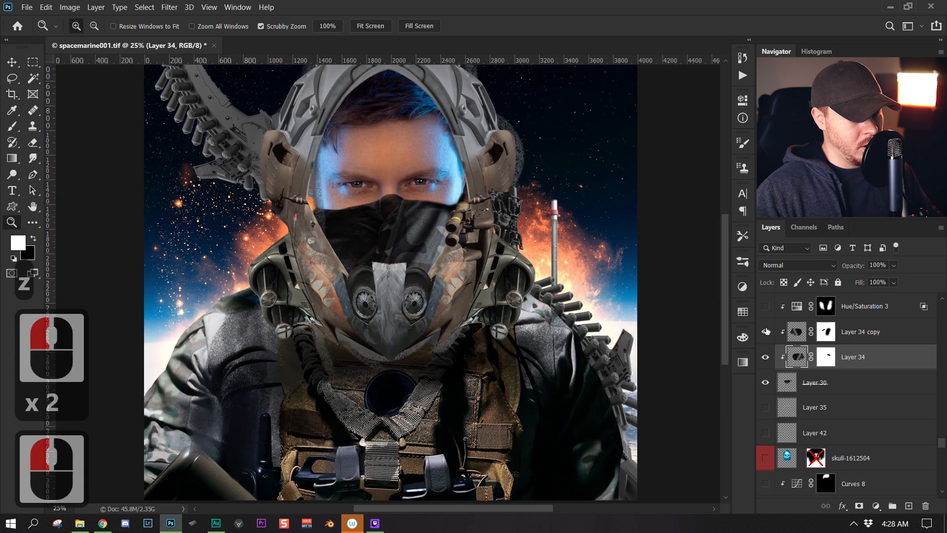
left_click(767, 332)
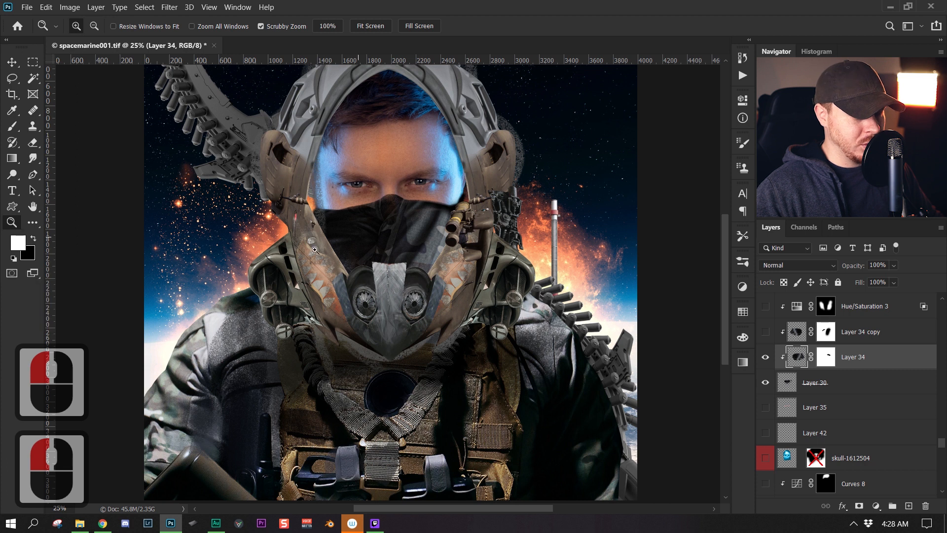
left_click(765, 333)
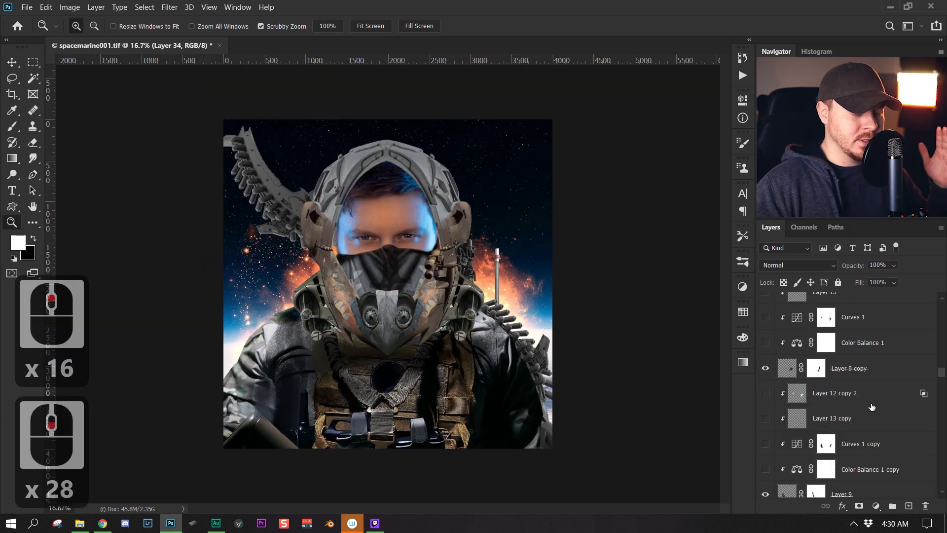
Locate and select the helmet arch layer, Layer 32 copy (merged), and compare the composite with and without it.
scroll(834, 403, "down", 3)
scroll(834, 403, "down", 20)
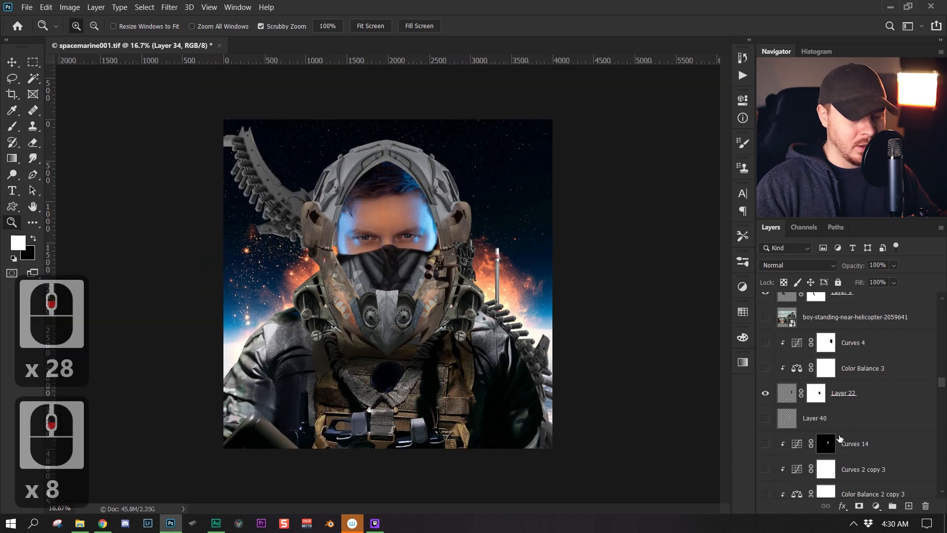
scroll(837, 408, "down", 20)
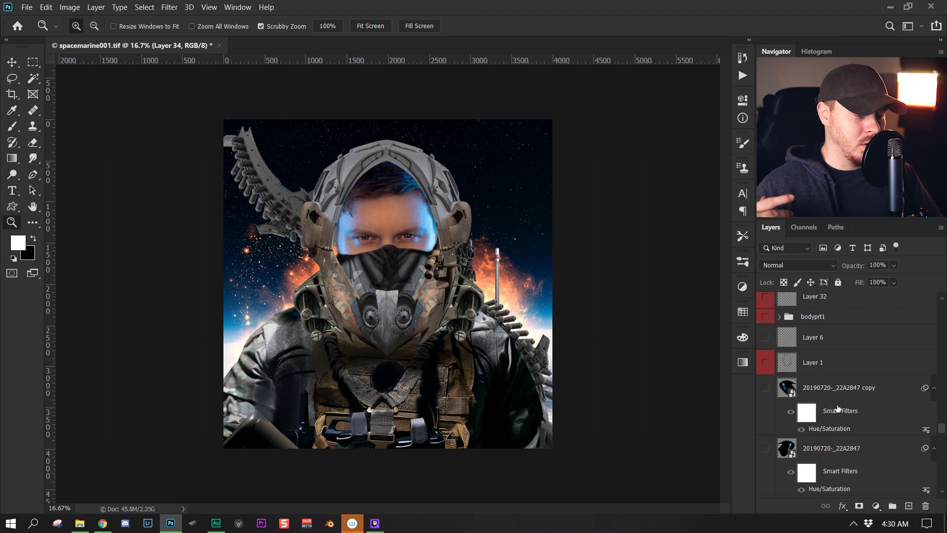
scroll(909, 421, "down", 11)
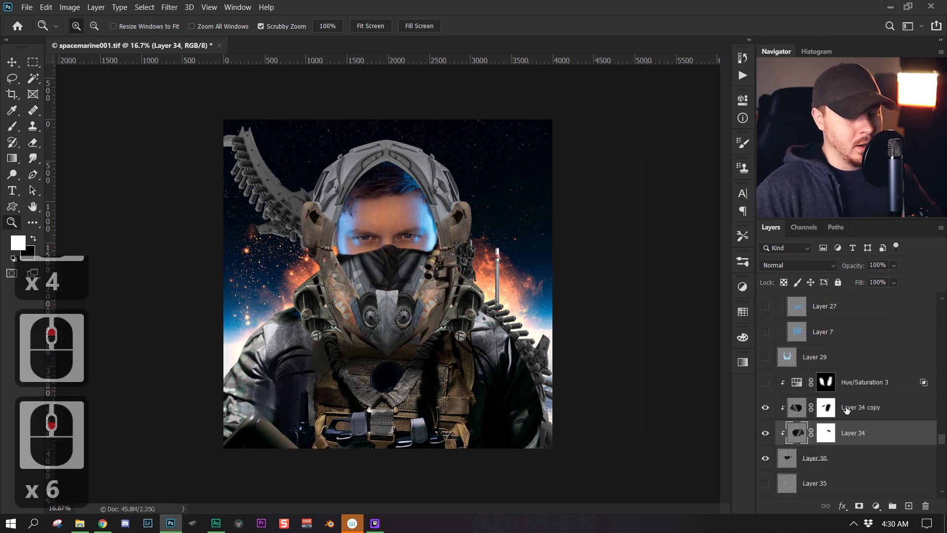
scroll(853, 400, "down", 9)
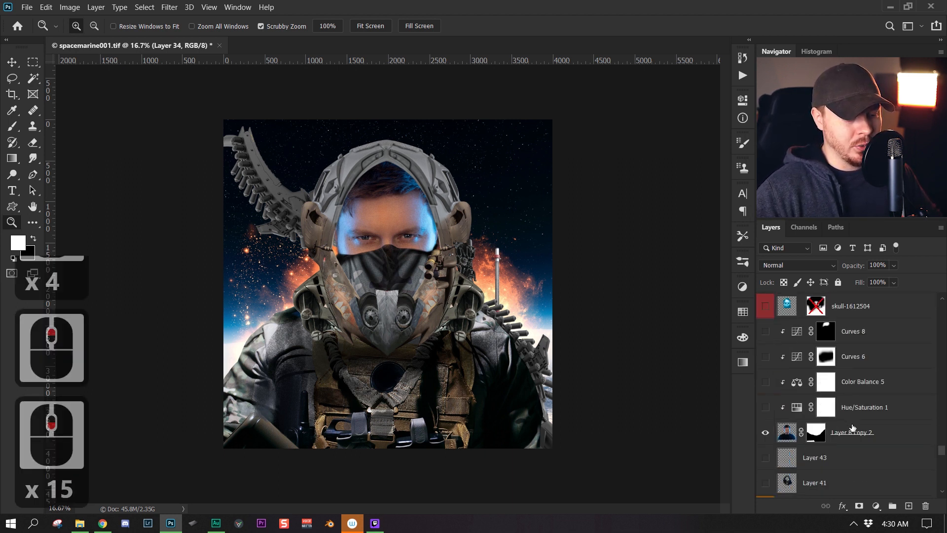
scroll(830, 466, "down", 11)
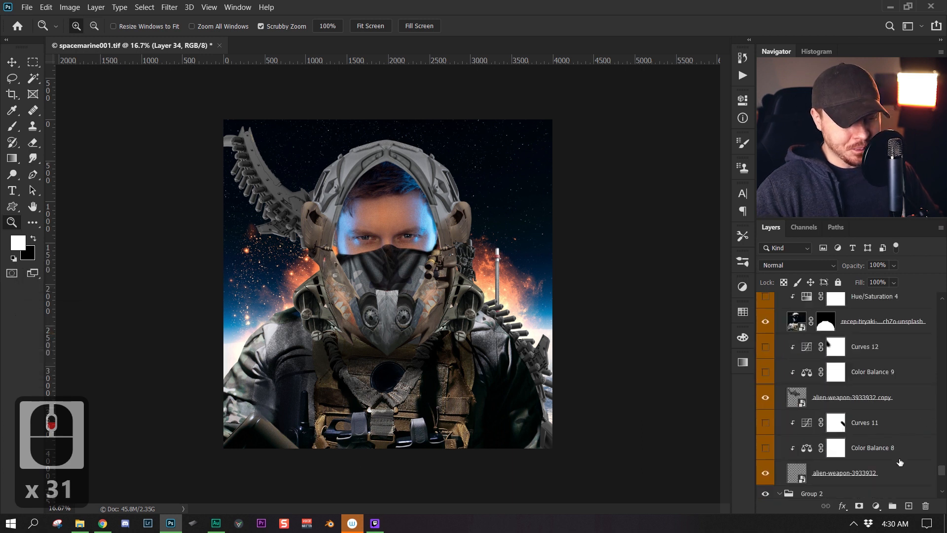
scroll(837, 393, "up", 6)
scroll(837, 393, "down", 7)
left_click(787, 420)
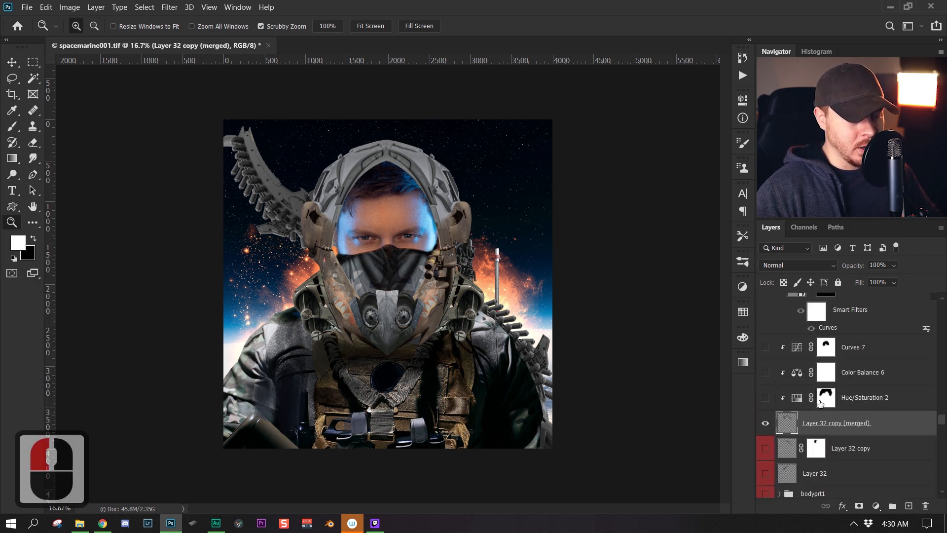
left_click(765, 424)
left_click(765, 424)
Show the Color Balance 6 adjustment clipped to the helmet arch and select it.
left_click(788, 403)
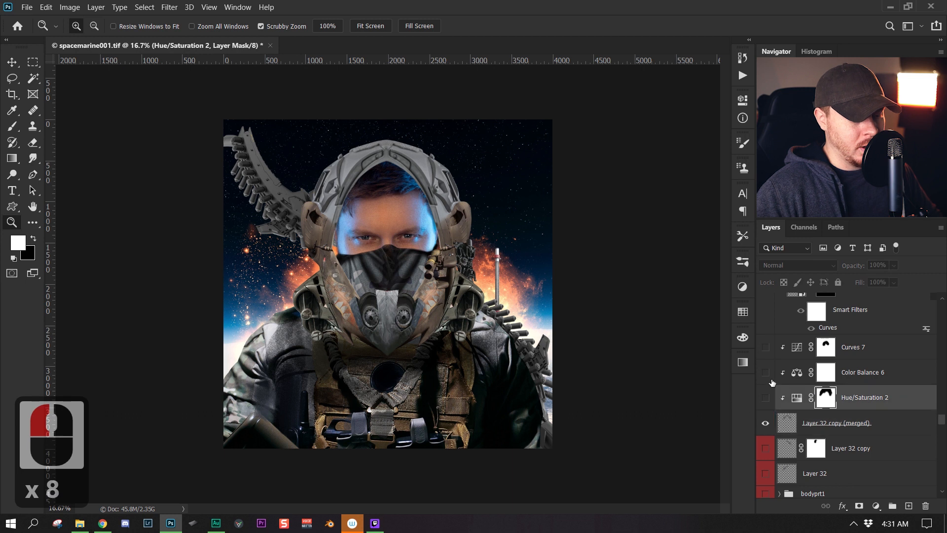
left_click(765, 374)
left_click(887, 374)
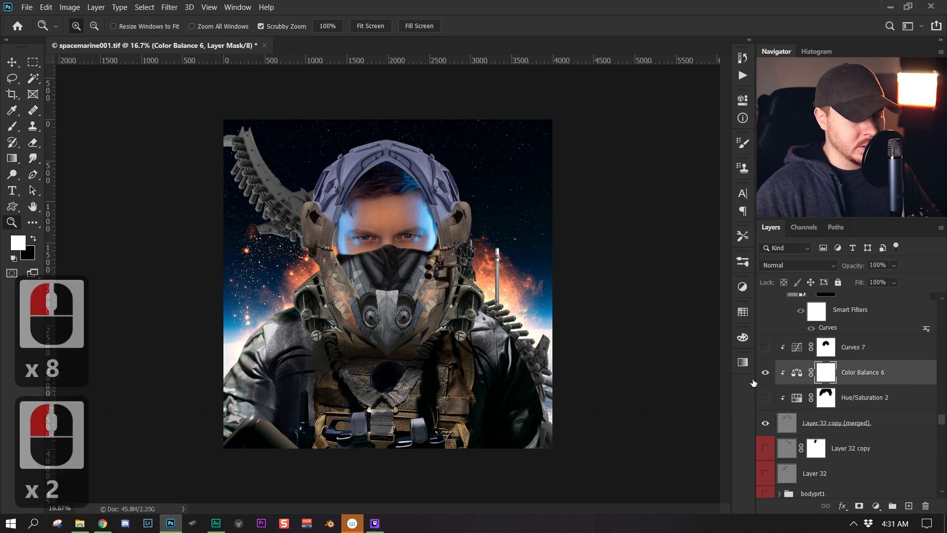
Check the Curves 7 adjustment layer and compare the helmet arch with and without Hue/Saturation 2.
left_click(881, 347)
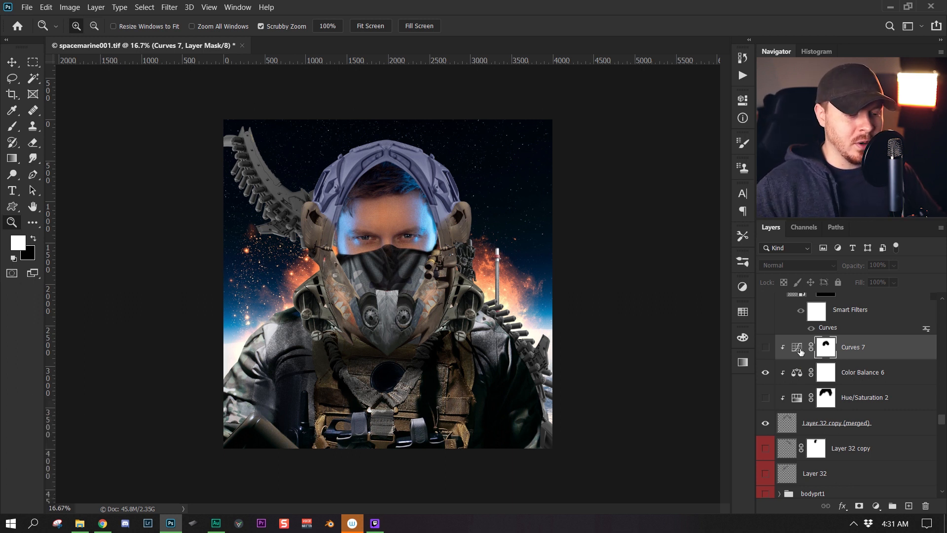
left_click(886, 346)
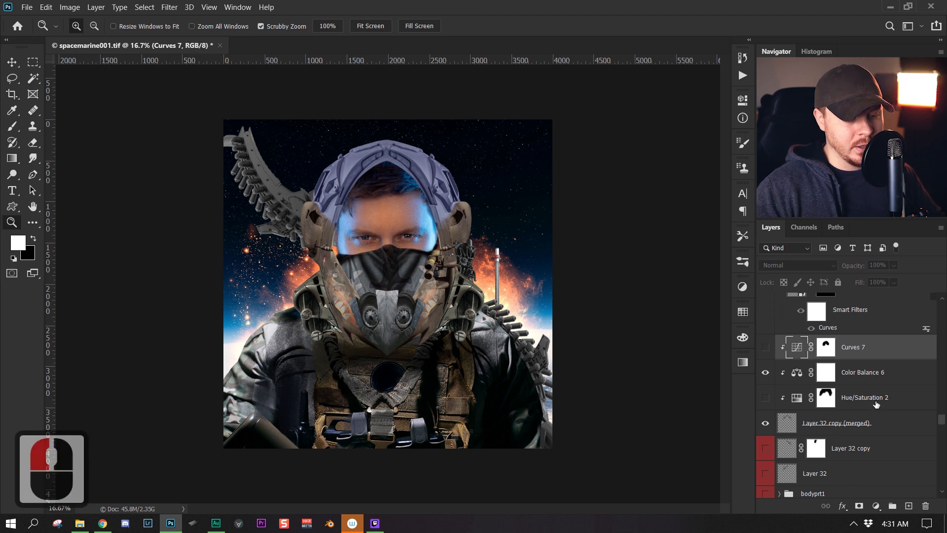
left_click(876, 405)
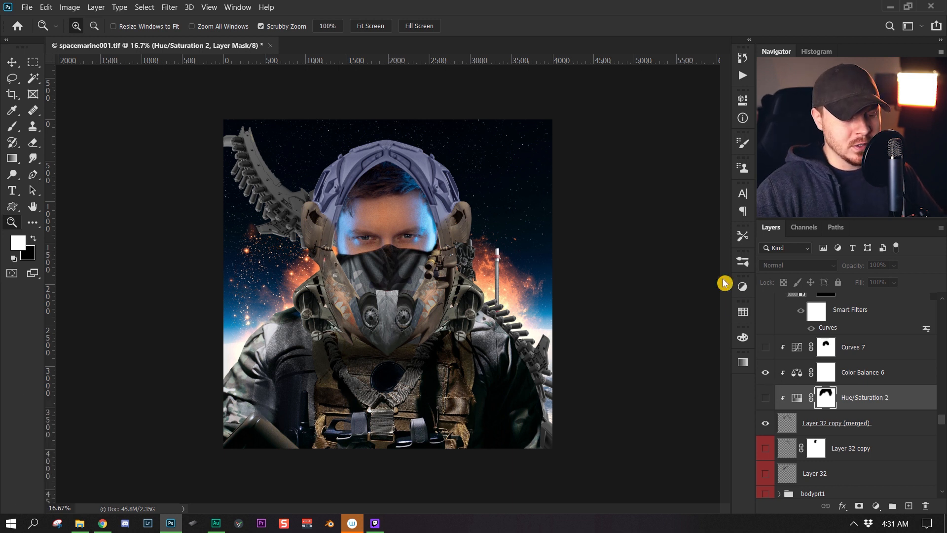
left_click(766, 399)
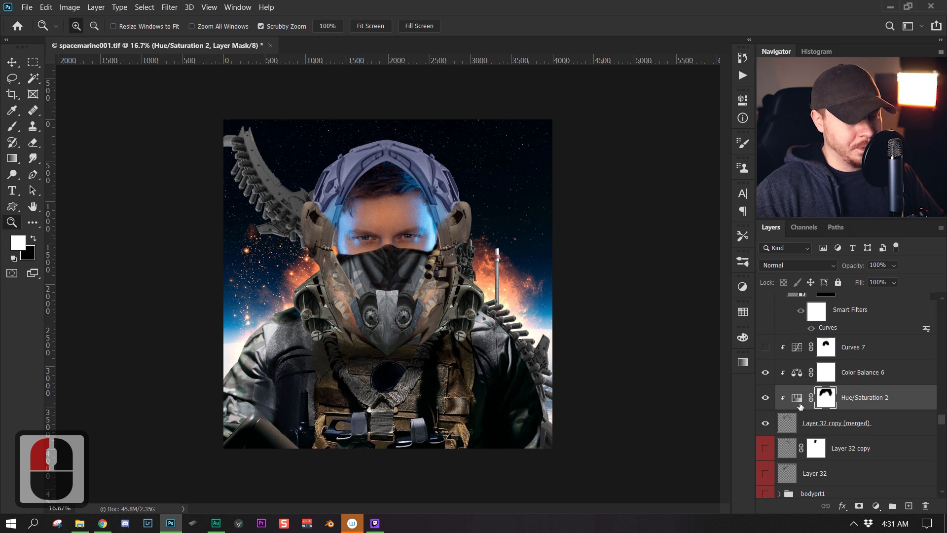
left_click(765, 398)
Set the Yellow–Blue midtones of Color Balance 6 on the helmet arch to +45.
left_click(928, 379)
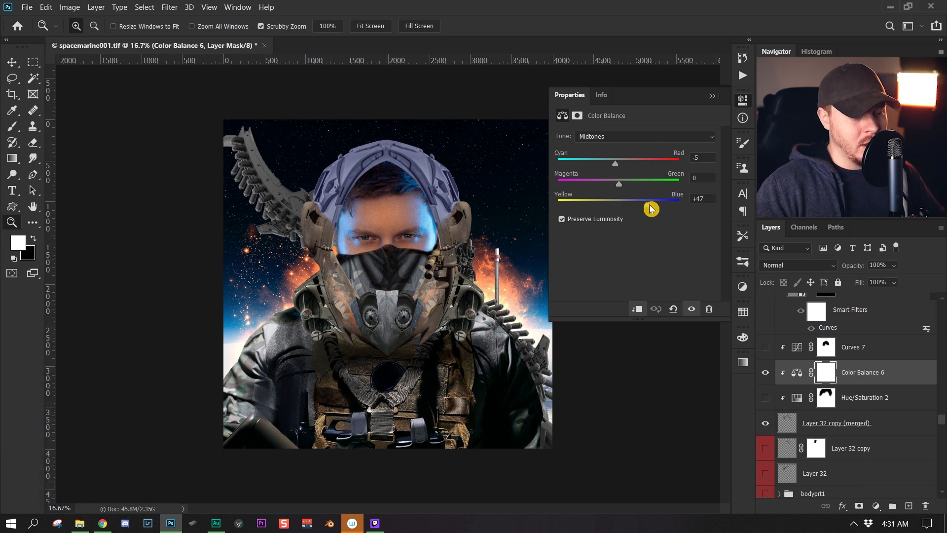
mouse_move(649, 207)
left_mouse_down()
mouse_move(615, 208)
mouse_move(649, 211)
left_mouse_up()
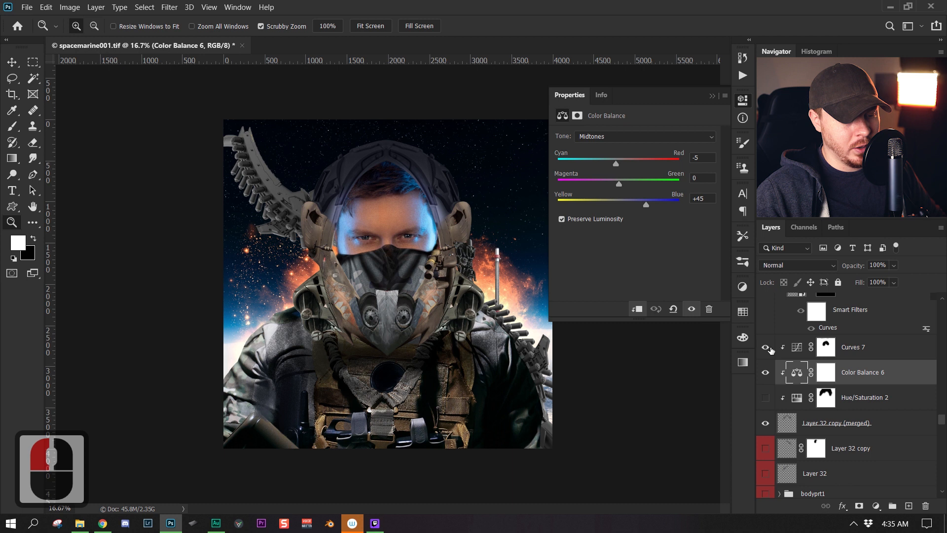
Compare the helmet with and without Curves 7, leave the adjustment visible, and open its curve settings.
left_click(766, 348)
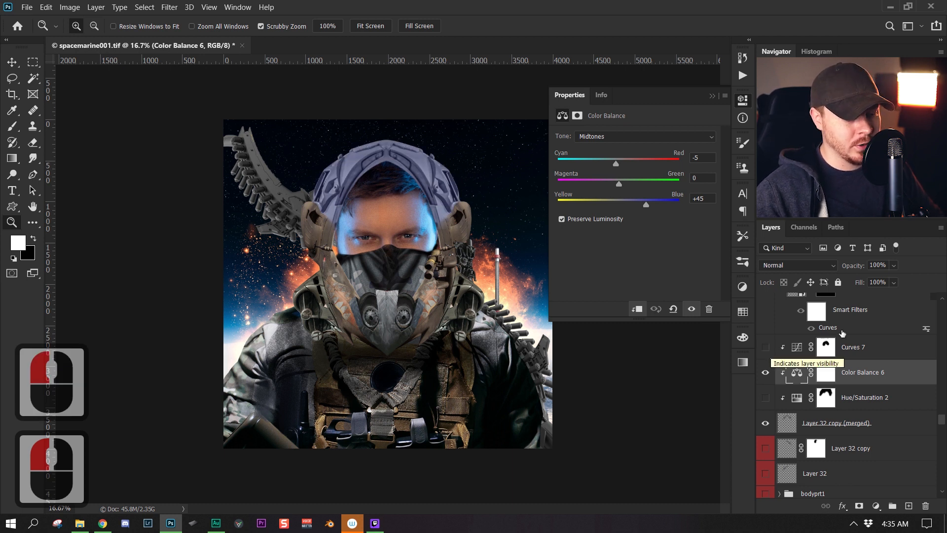
left_click(765, 348)
left_click(798, 347)
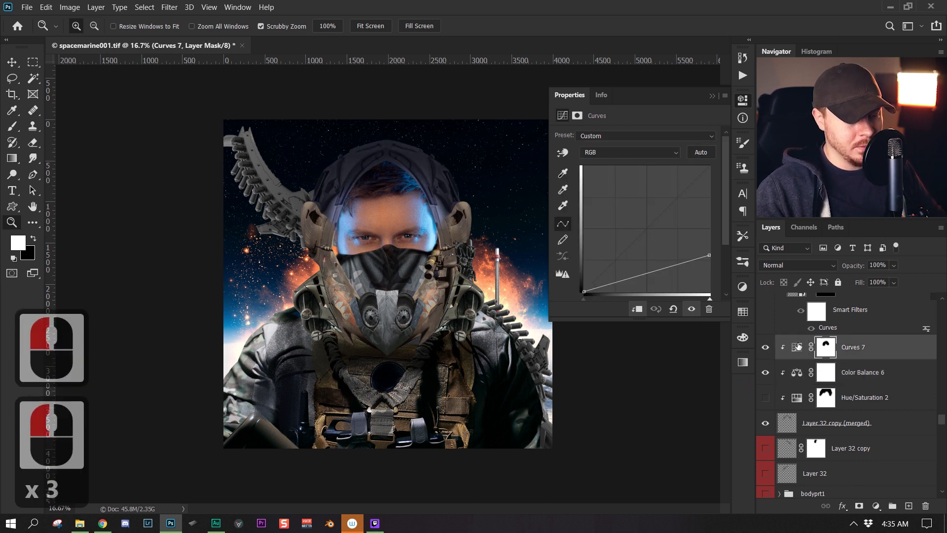
Try darkening the helmet with a full-height white point and lowered midtones in Curves 7, and restore the lowered white point.
left_click_drag(709, 255, 711, 167)
left_click_drag(656, 219, 661, 252)
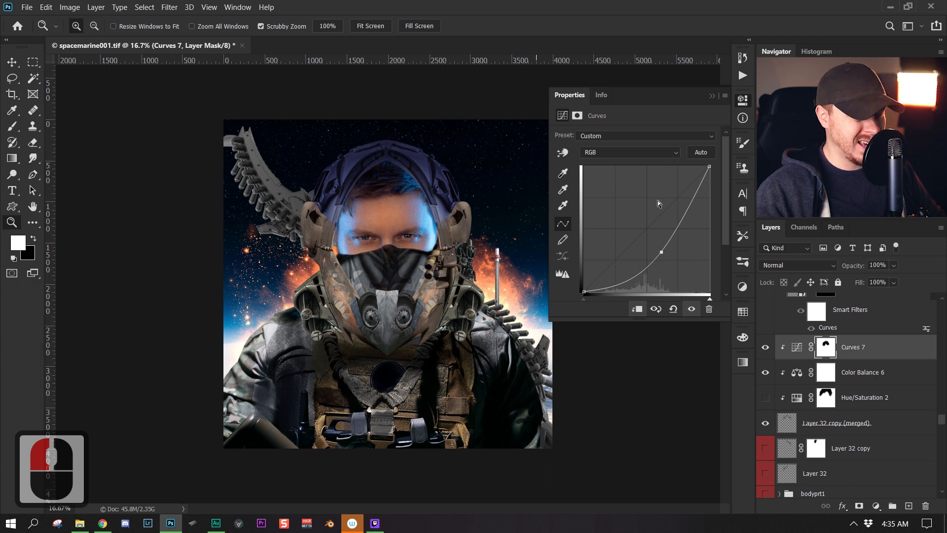
left_click_drag(664, 252, 725, 193)
left_click_drag(710, 167, 784, 253)
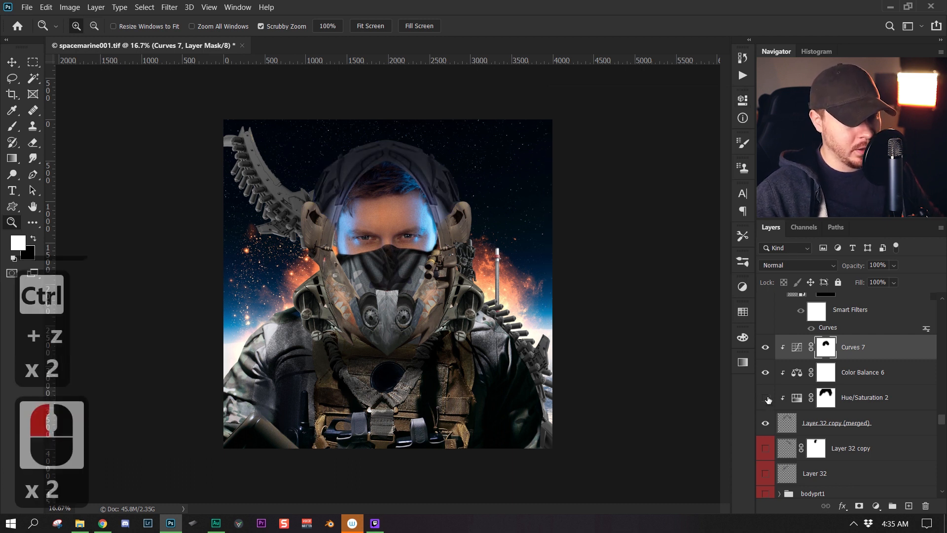
Show Hue/Saturation 2 on the helmet arch and test its Colorize and Lightness settings.
left_click(766, 398)
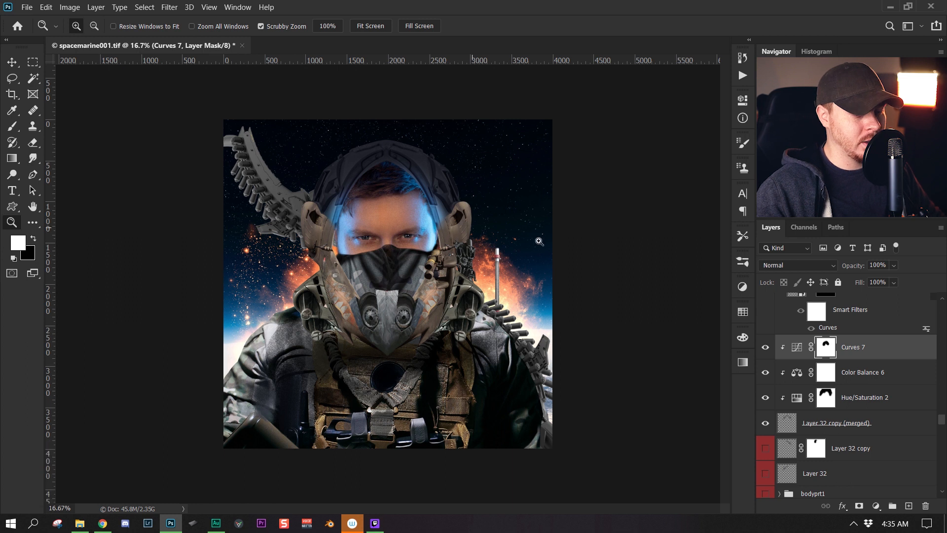
double_click(797, 397)
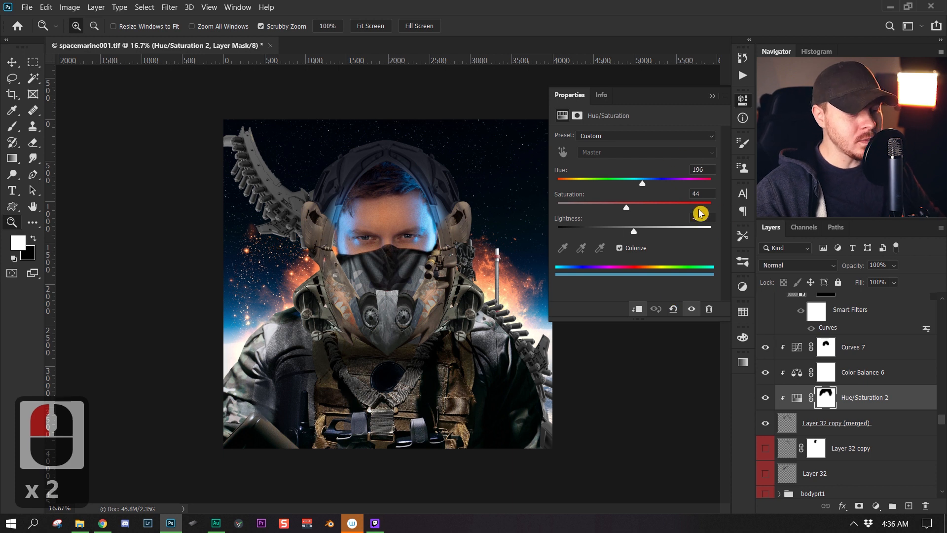
double_click(620, 248)
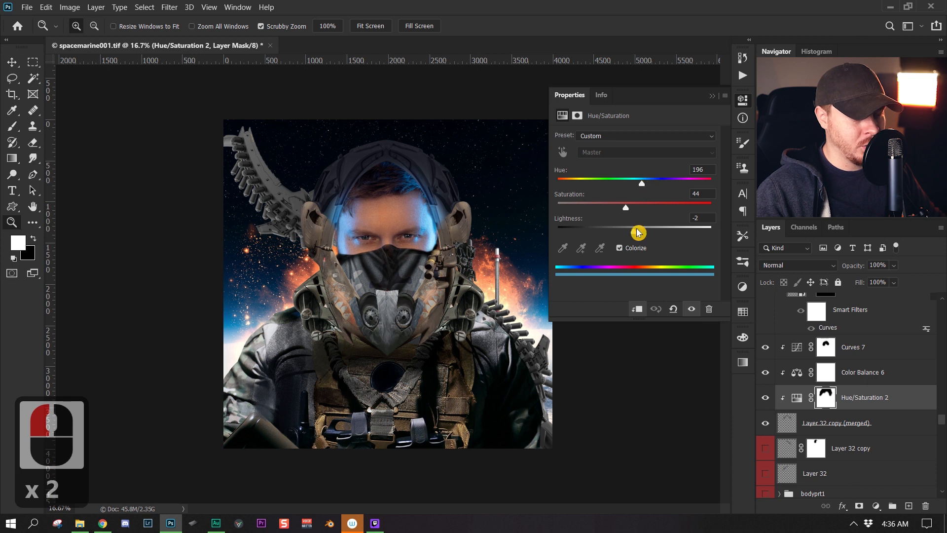
left_click_drag(634, 230, 656, 228)
Show the Layer 33 camouflage texture clipped to the helmet arch, inspect the arch up close, and select the layer.
scroll(765, 369, "up", 3)
left_click(765, 366)
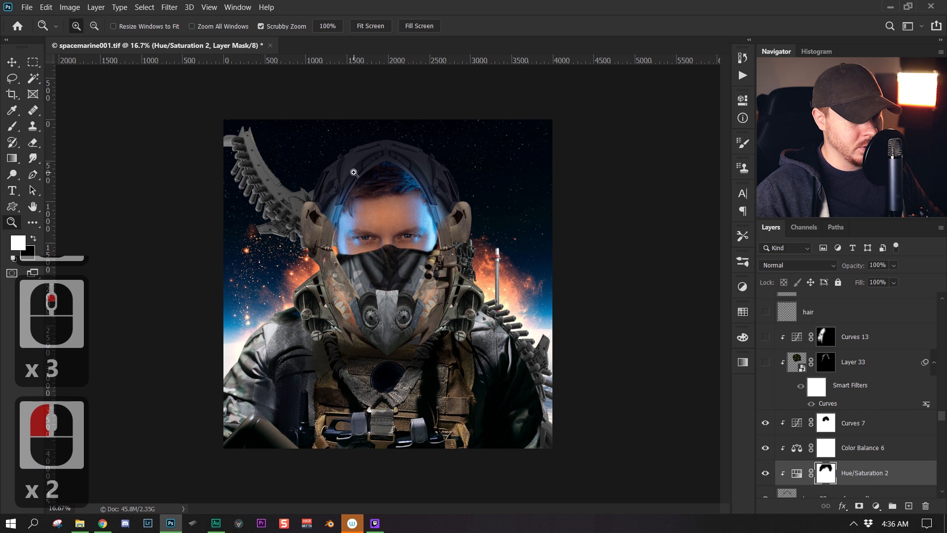
left_click(370, 160)
left_click(341, 134)
left_click_drag(371, 149, 380, 215)
key("z")
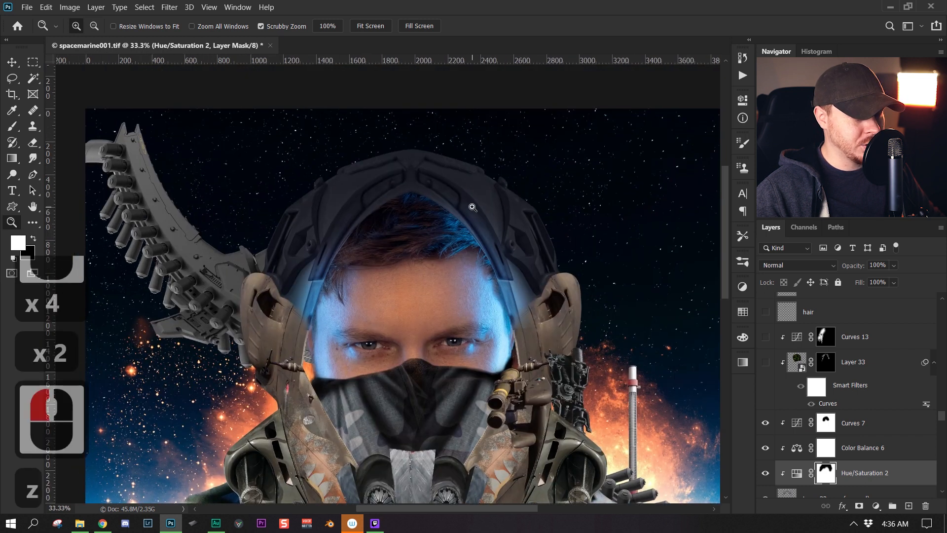
left_click_drag(472, 206, 424, 209)
left_click(445, 213)
left_click(445, 213)
left_click(431, 185)
left_click_drag(435, 161, 480, 248)
key("z")
left_click(425, 191)
left_click(418, 181)
key("z")
left_click(447, 156)
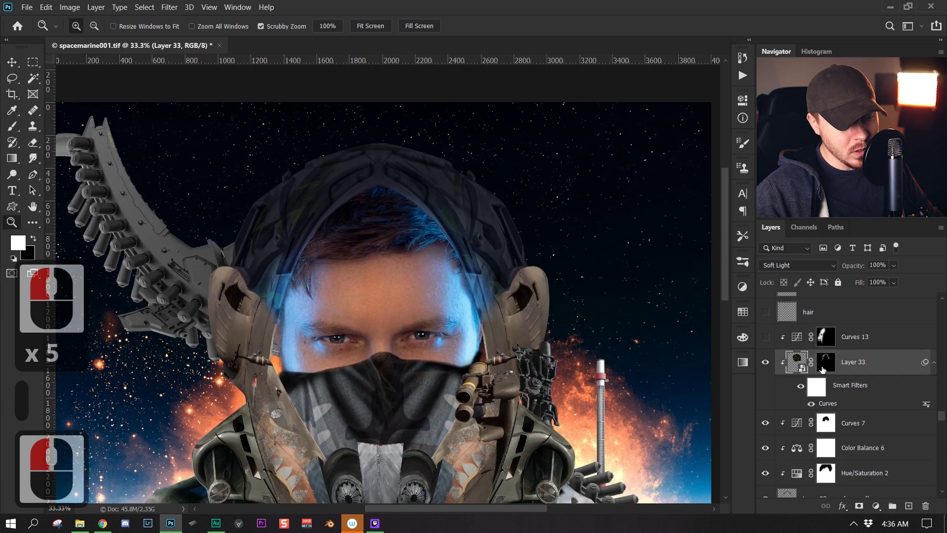
Examine the Layer 33 texture in isolation along with its blend mode, restore the other layers, and compare the full composite with and without it.
left_click(765, 361, "alt")
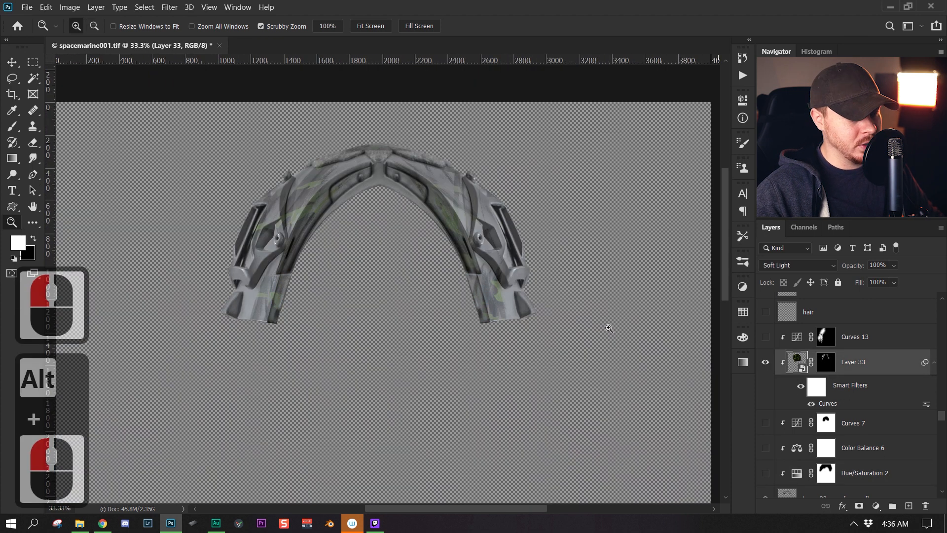
left_click(798, 265)
left_click(936, 370)
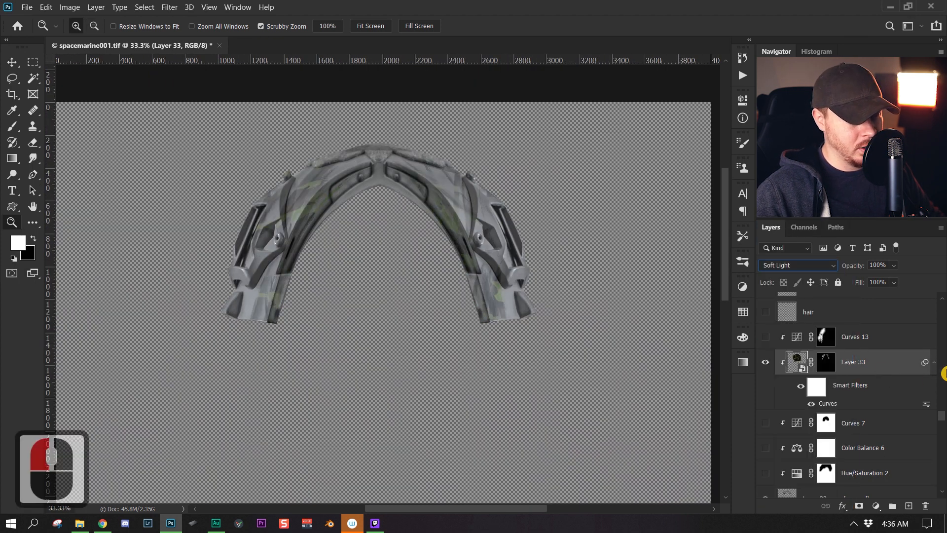
left_click(766, 362, "alt")
key("z")
left_click_drag(515, 234, 459, 233)
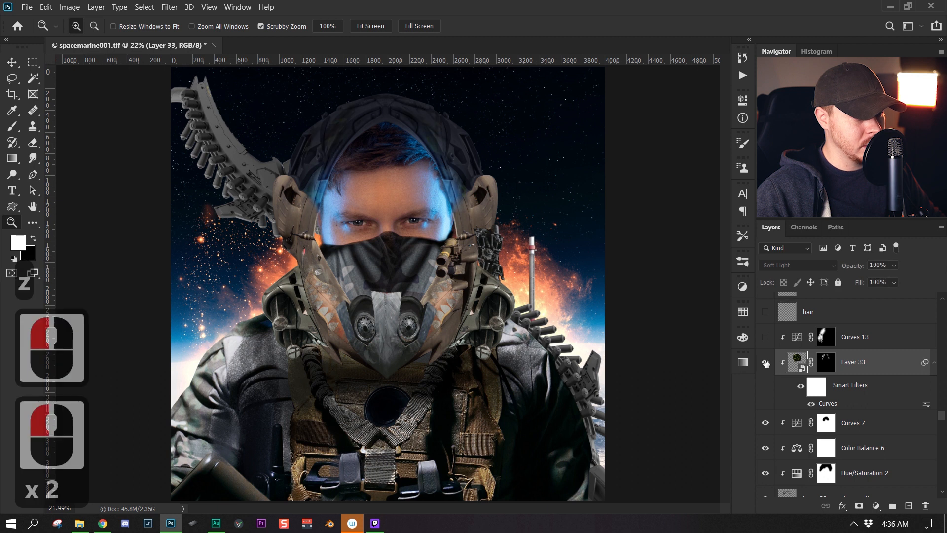
Show the Curves 13 brightening adjustment clipped to the helmet arch and open its curve settings.
left_click_drag(448, 135, 433, 204)
left_click(429, 153)
left_click(429, 153)
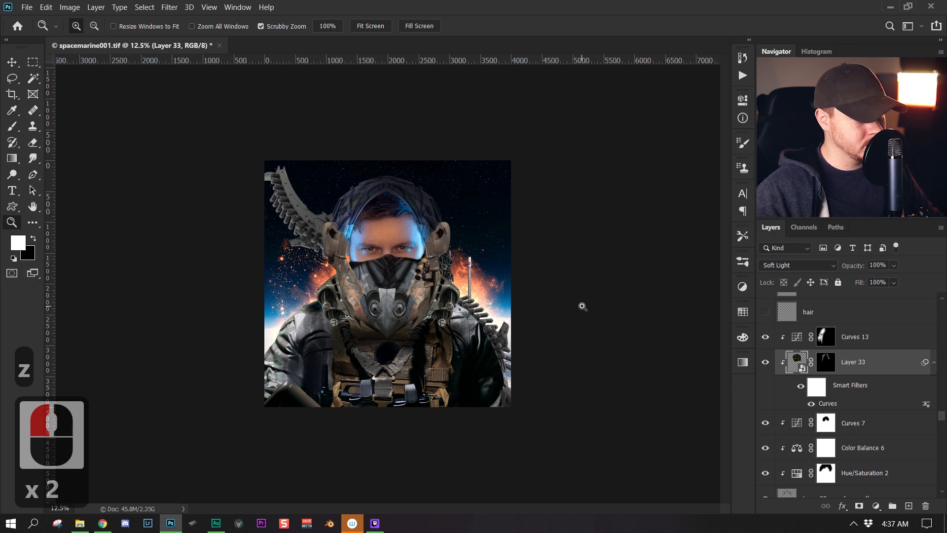
left_click(528, 211)
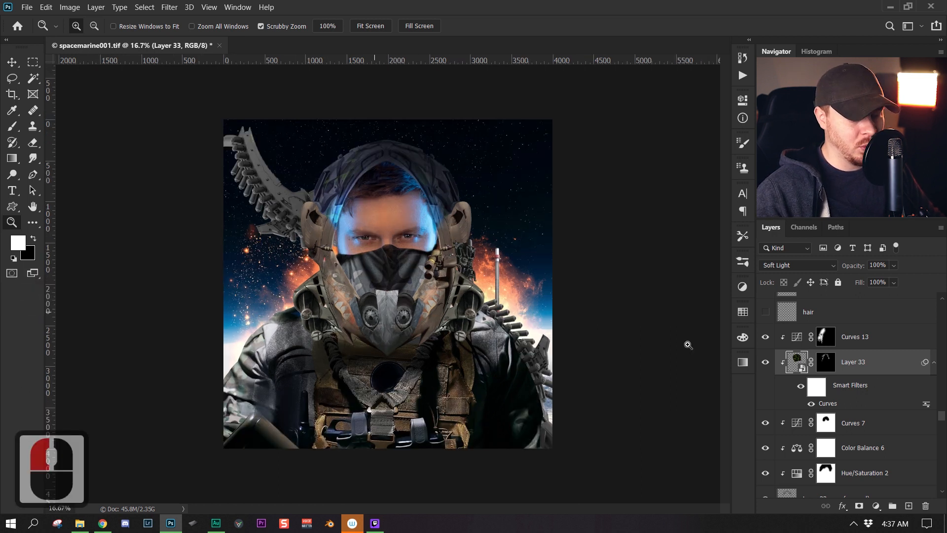
left_click(874, 337)
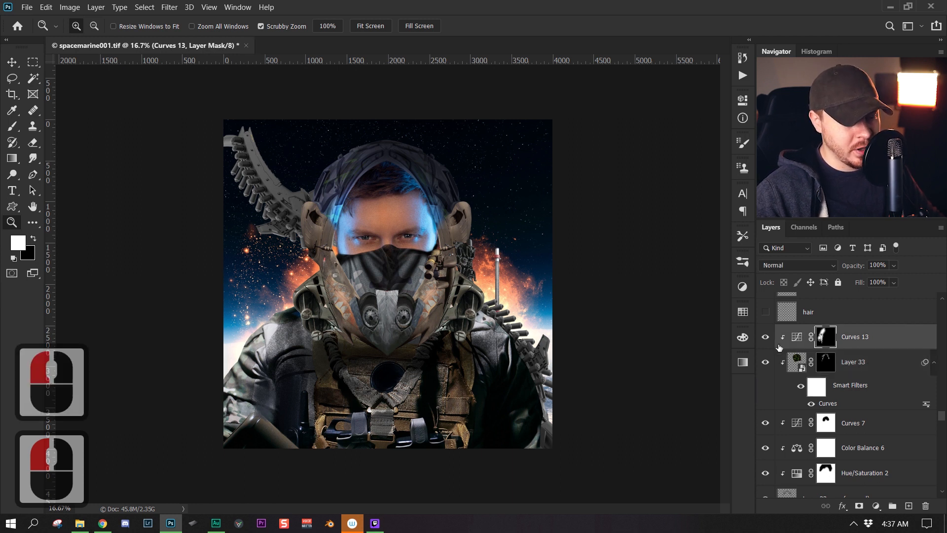
double_click(796, 337)
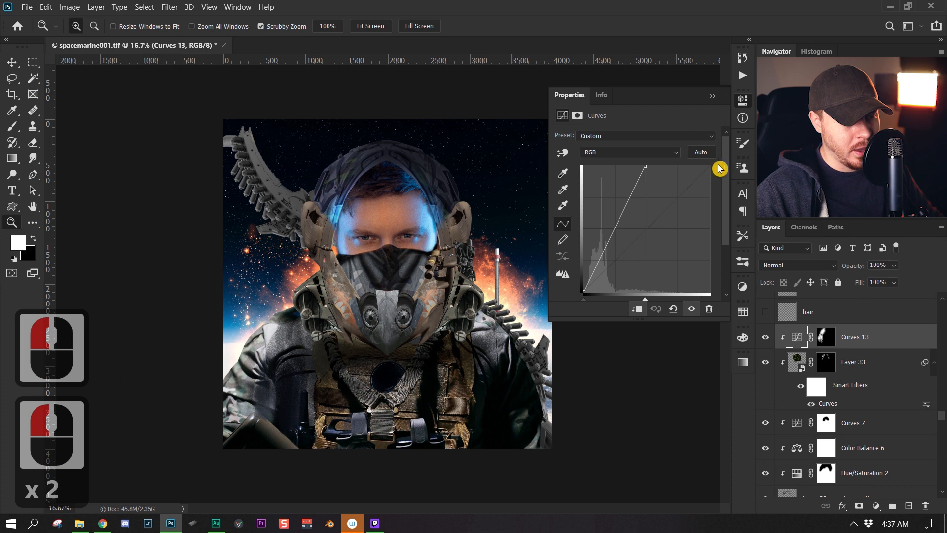
Close the curve settings, zoom in on the portrait, and compare it with and without the hair layer.
left_click(712, 95)
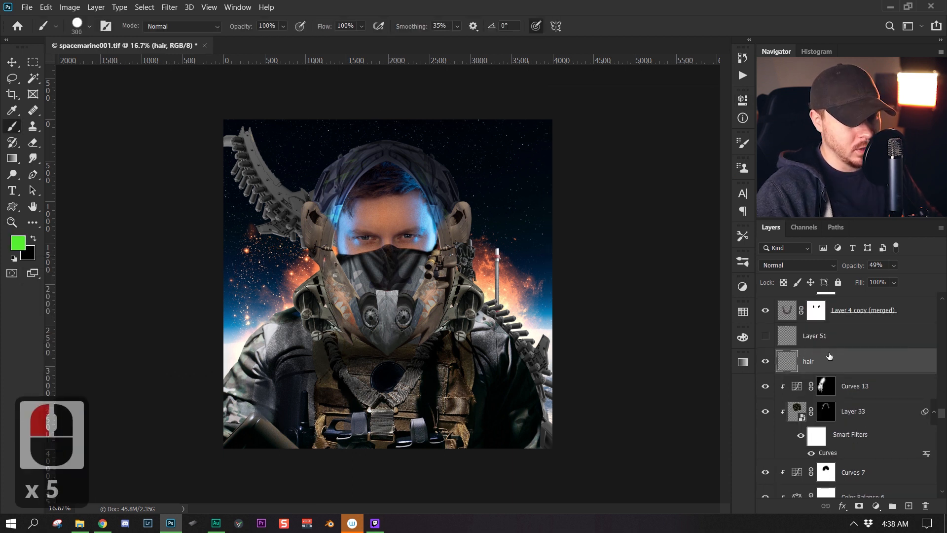
key("z")
left_click(366, 227)
left_click(366, 227)
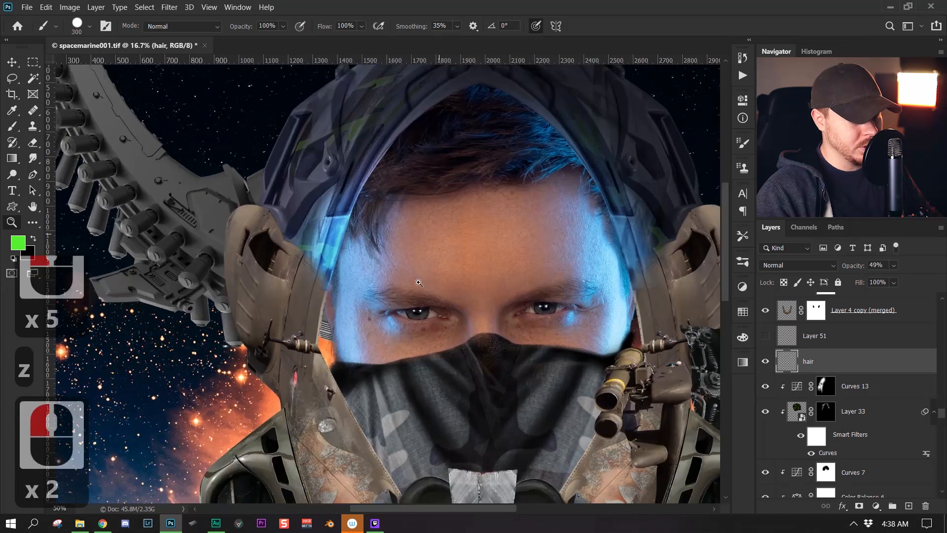
left_click(766, 362)
left_click(766, 362)
left_click(766, 362)
left_click(766, 362)
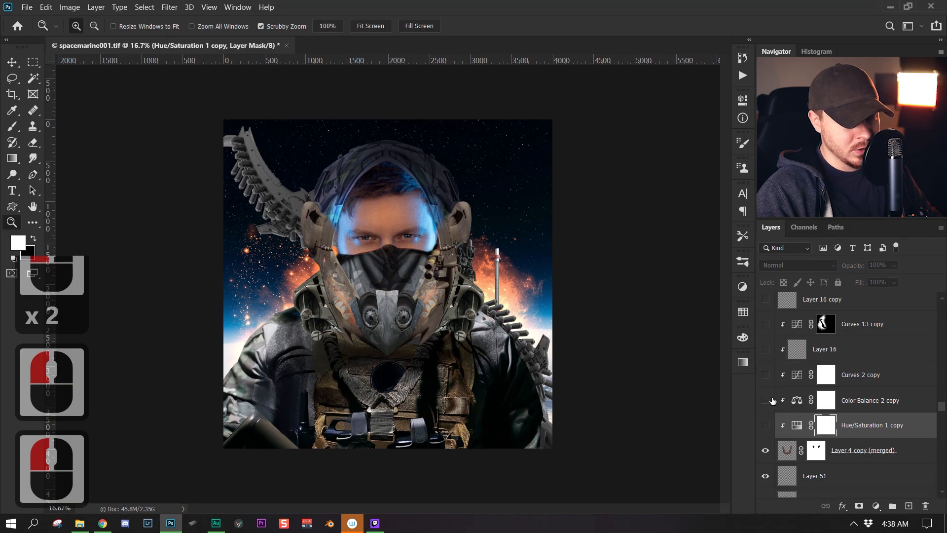
Show Curves 2 copy, Color Balance 2 copy and Hue/Saturation 1 copy clipped to Layer 4 copy (merged), and review each adjustment's settings.
left_click(766, 376)
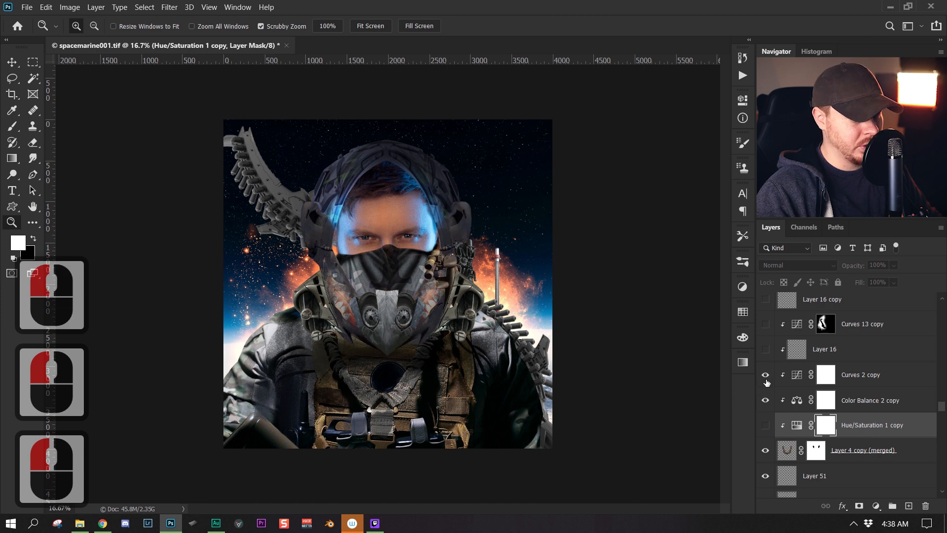
left_click(766, 420)
double_click(797, 400)
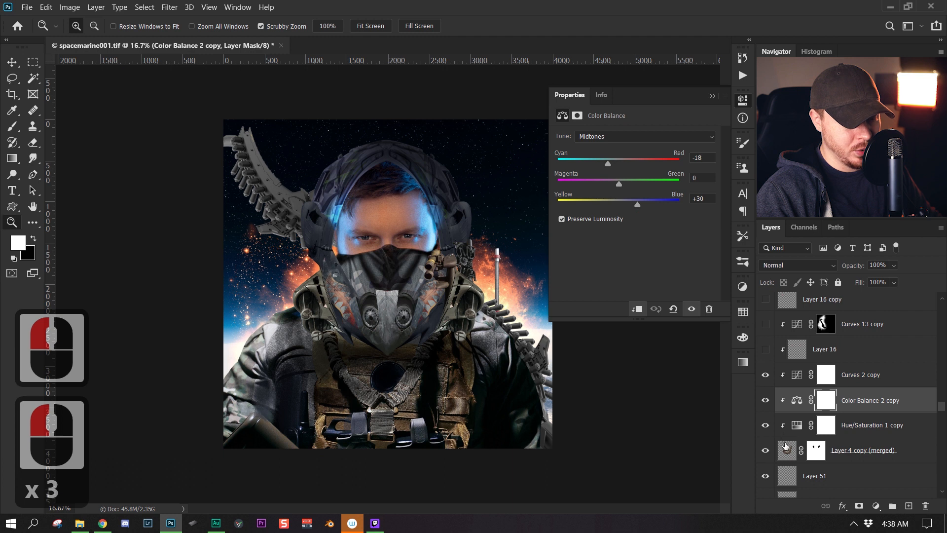
double_click(797, 425)
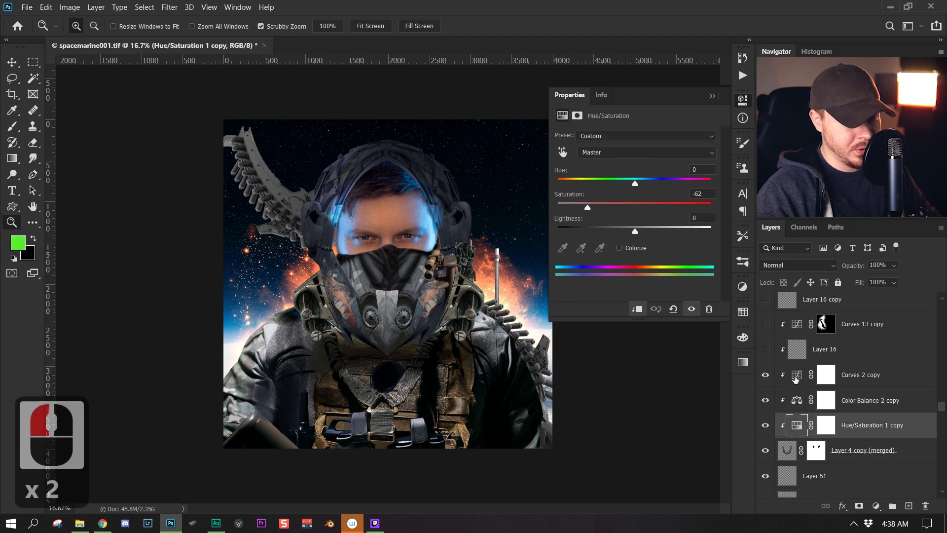
double_click(797, 379)
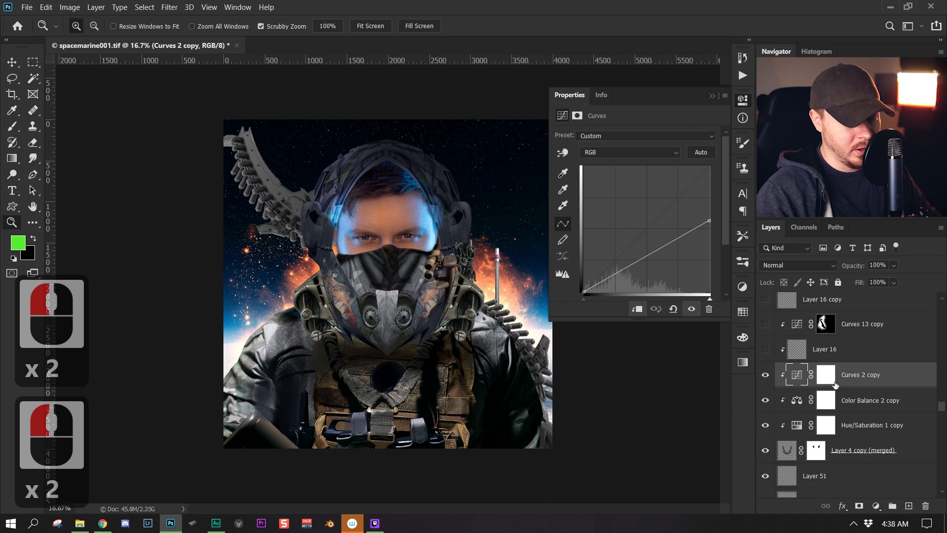
Show Curves 13 copy and the orange Layer 16 clipped to the lower helmet, comparing the helmet with and without Layer 16.
left_click(825, 323)
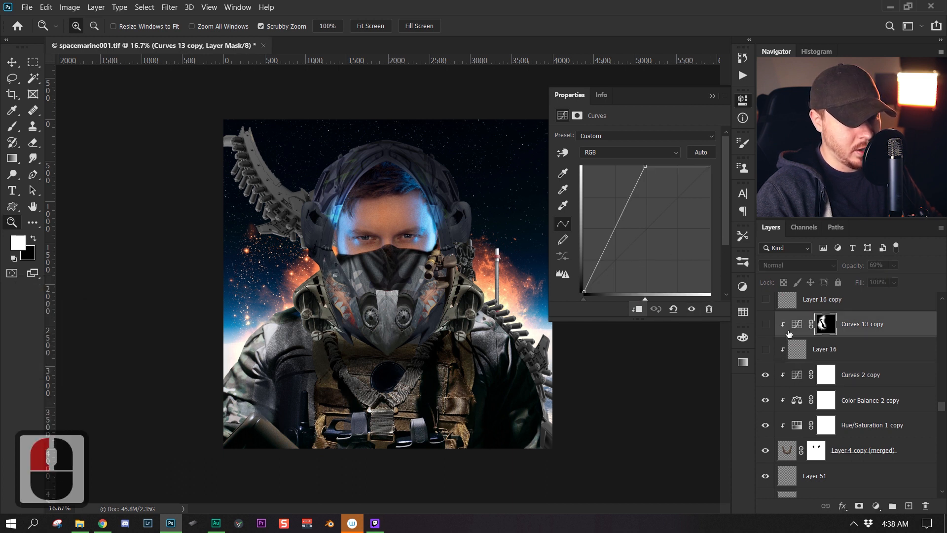
left_click(766, 324)
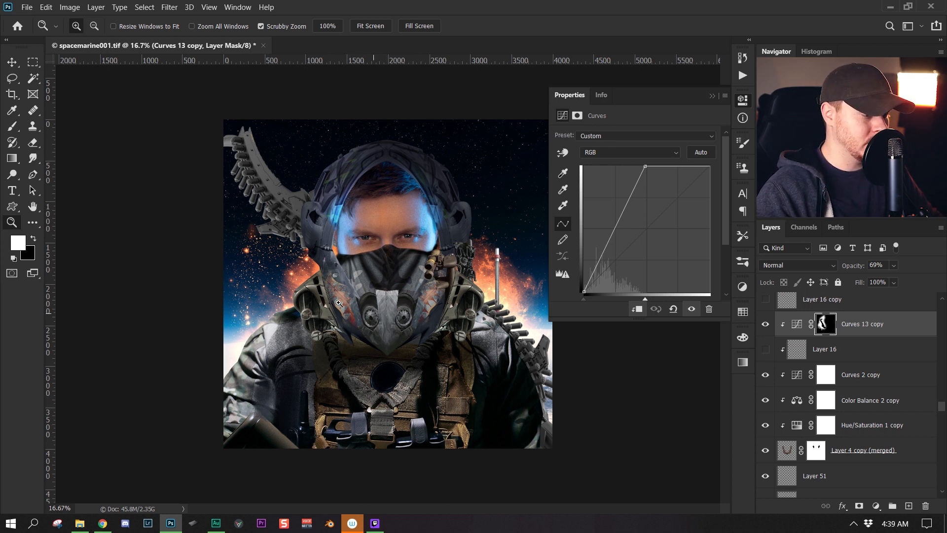
left_click(764, 350)
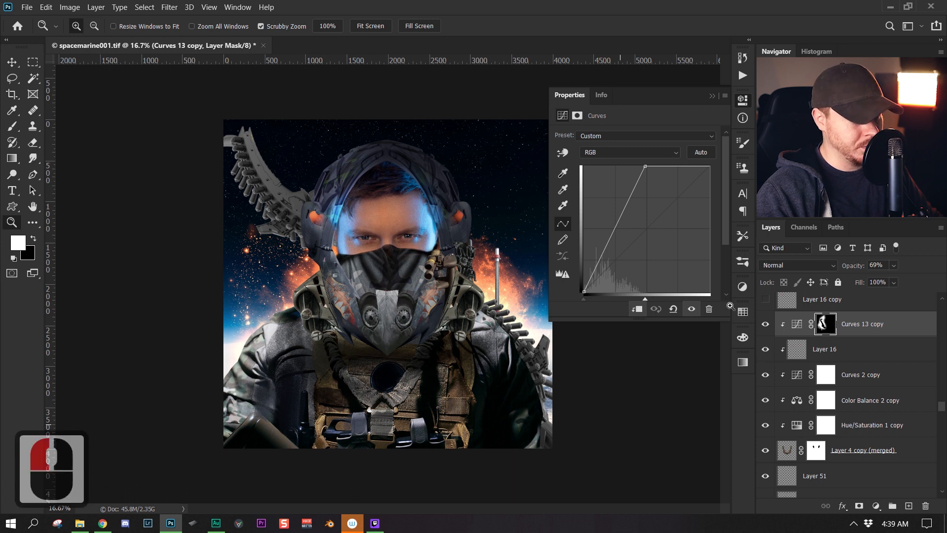
left_click(764, 350)
left_click(764, 350)
left_click(765, 350)
Inspect the orange paint in the helmet's ear openings up close, close the curve settings, and select Layer 16.
left_click(462, 217)
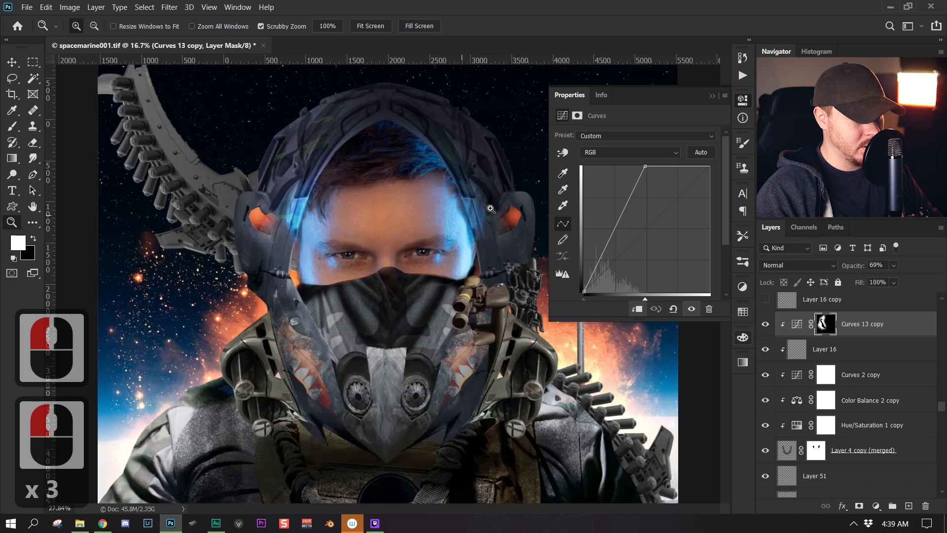
left_click(281, 203)
left_click(281, 203, "alt")
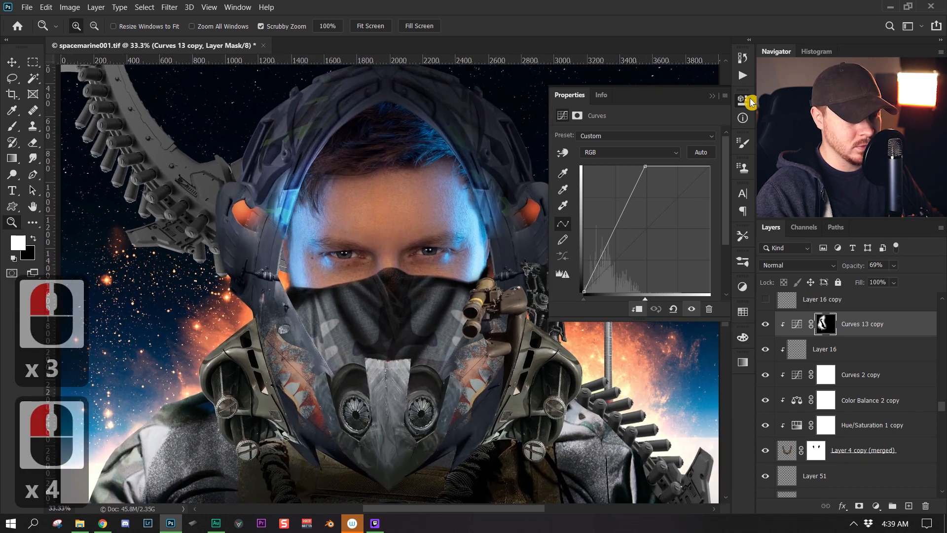
left_click(712, 97)
key("z")
left_click_drag(598, 300, 567, 301)
left_click(567, 301)
left_click(864, 323)
left_click(861, 349)
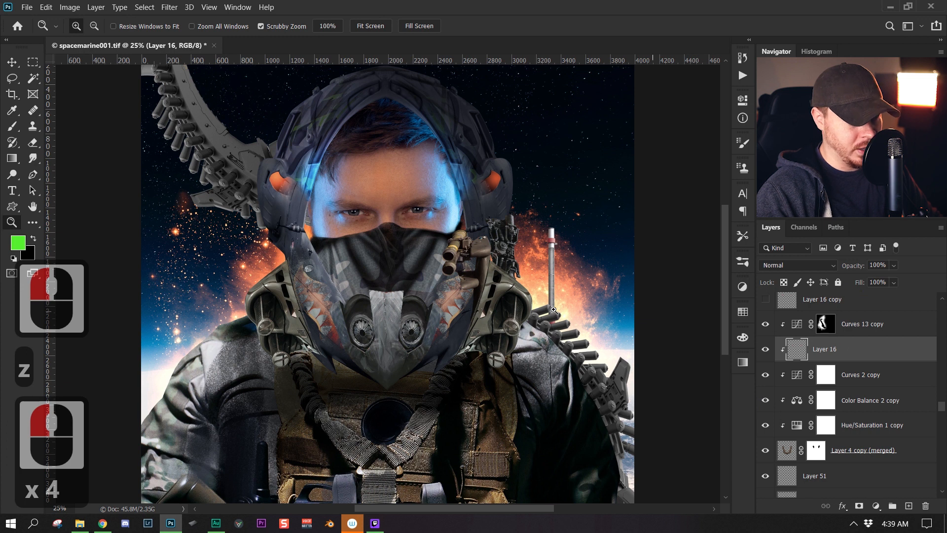
key("x")
key("z")
left_click_drag(477, 178, 499, 173)
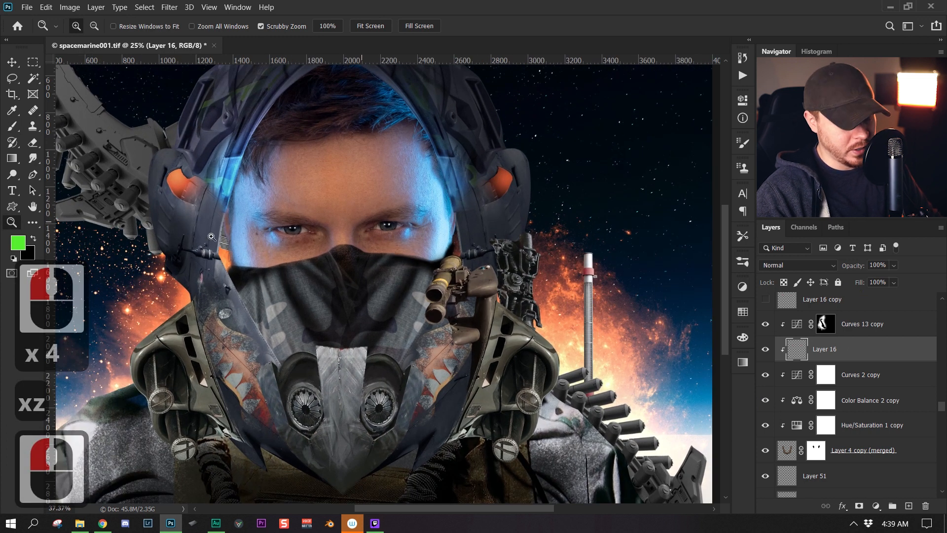
Draw a rough freehand Lasso selection across the eye and cheek, and clear it.
key("l")
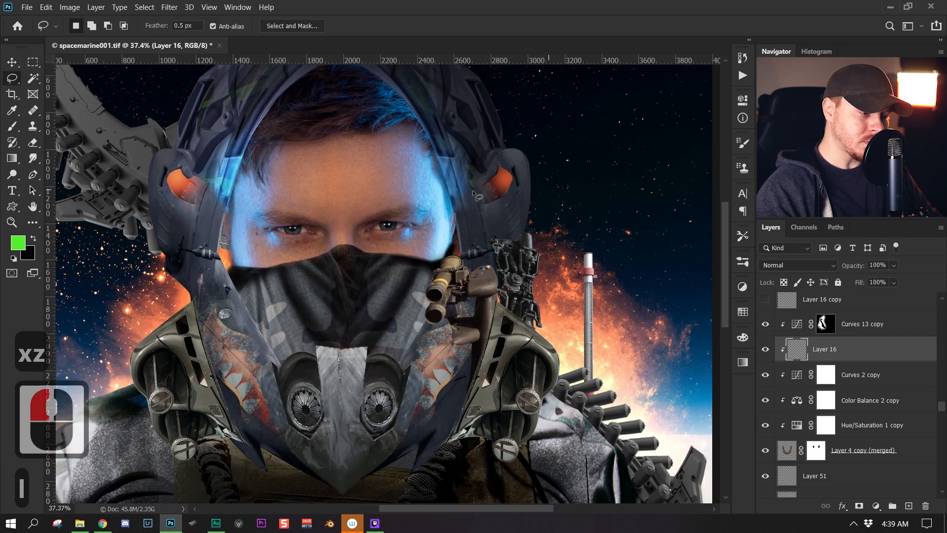
mouse_move(421, 236)
left_mouse_down()
mouse_move(461, 195)
mouse_move(437, 222)
left_mouse_up()
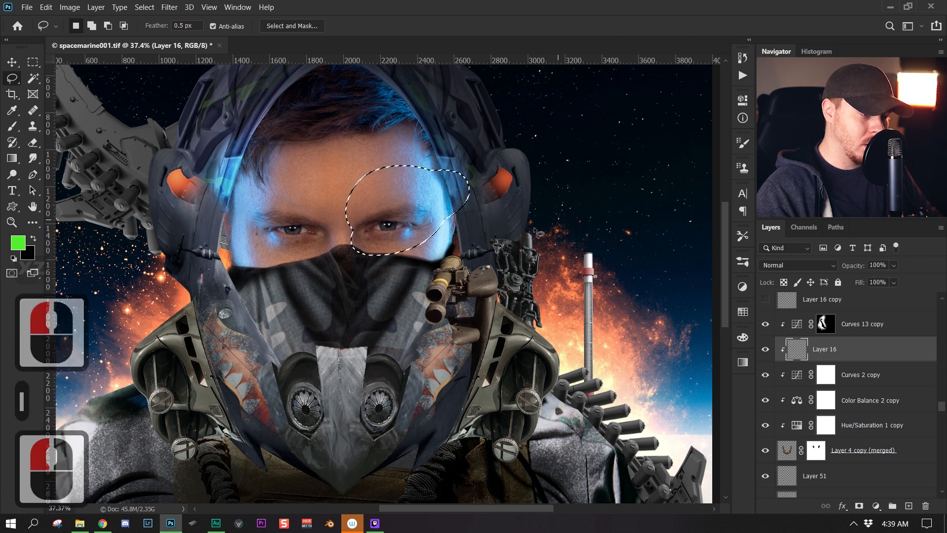
mouse_move(207, 186)
left_mouse_down()
mouse_move(191, 169)
mouse_move(206, 217)
left_mouse_up()
left_click(481, 196)
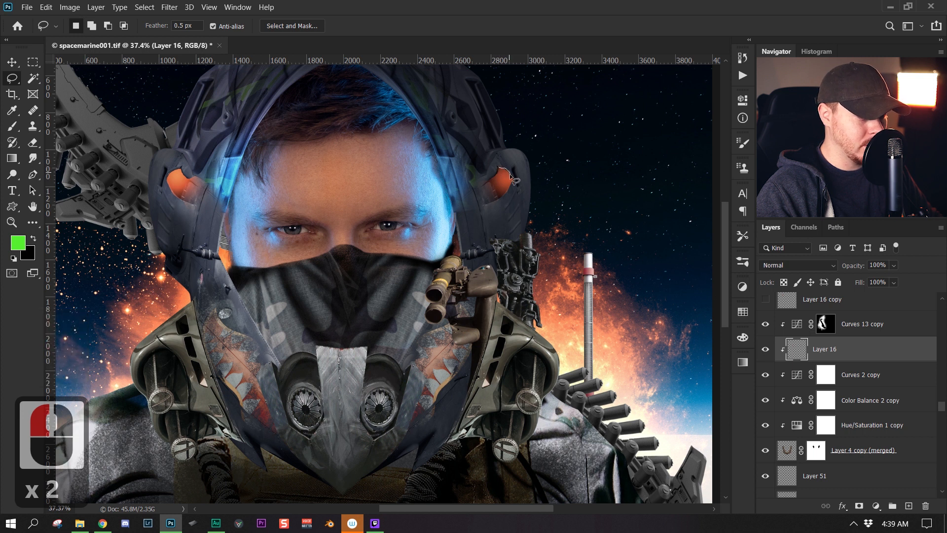
left_click(481, 170)
Outline the ear piece's orange opening with straight Lasso segments and try brushing inside the selection on Layer 16.
mouse_move(512, 177)
left_mouse_down()
mouse_move(486, 174)
mouse_move(483, 165)
mouse_move(515, 176)
mouse_move(507, 194)
mouse_move(450, 215)
mouse_move(447, 228)
mouse_move(487, 234)
mouse_move(470, 223)
left_mouse_up()
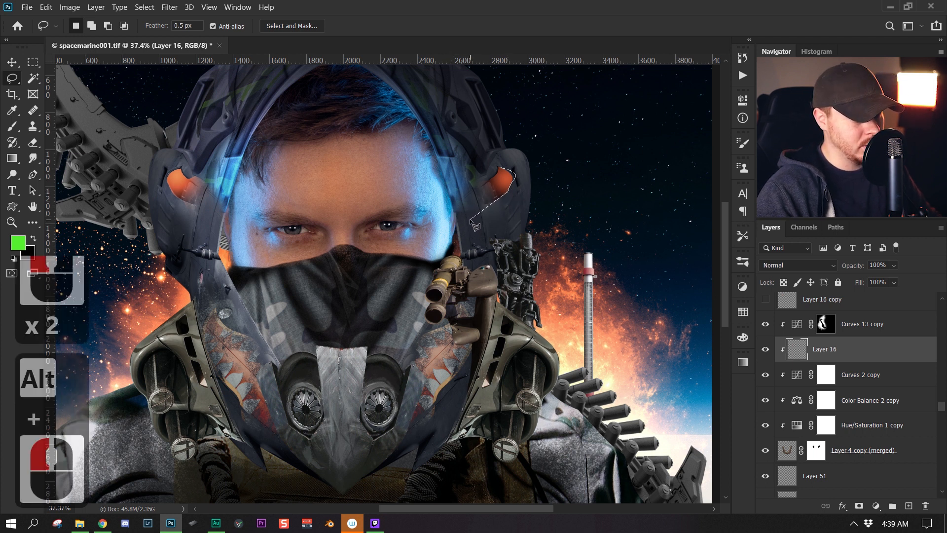
left_click(470, 221, "alt")
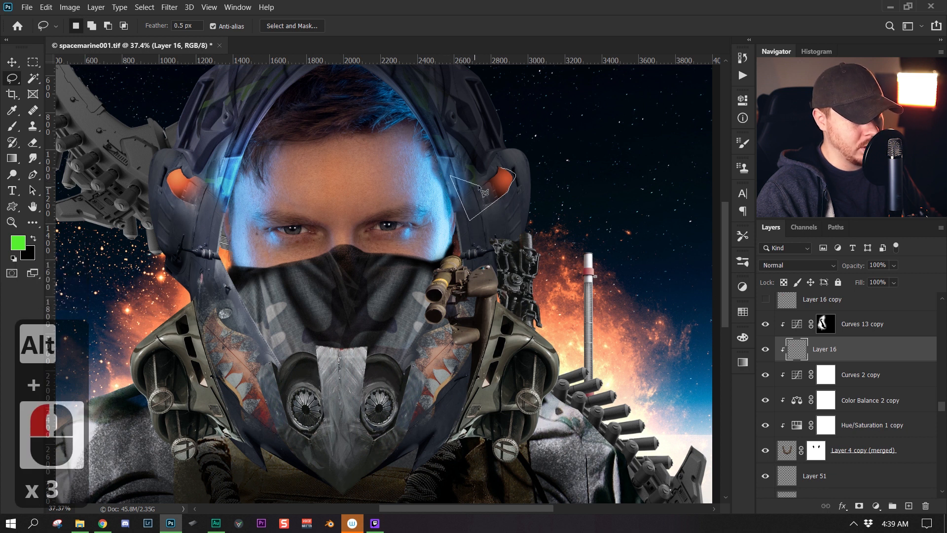
left_click(495, 182, "alt")
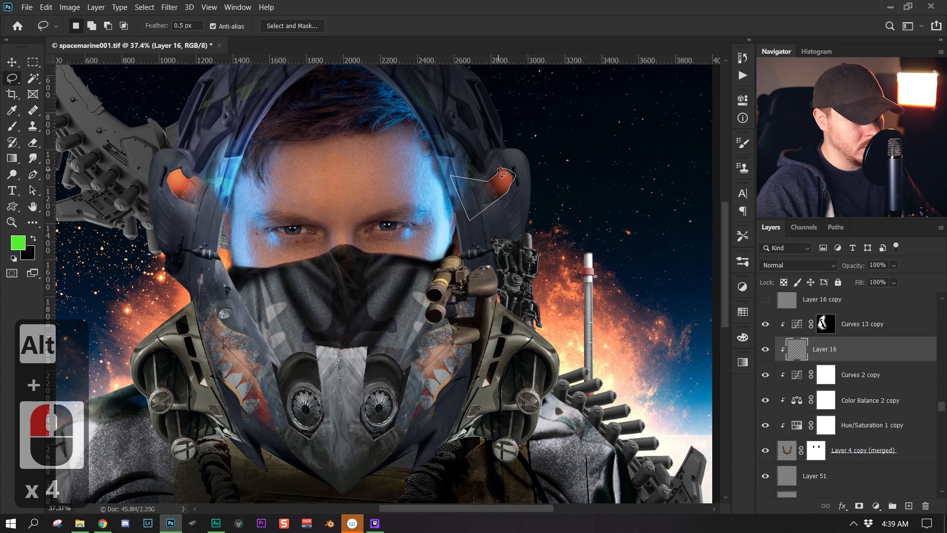
left_click(502, 173)
key("b")
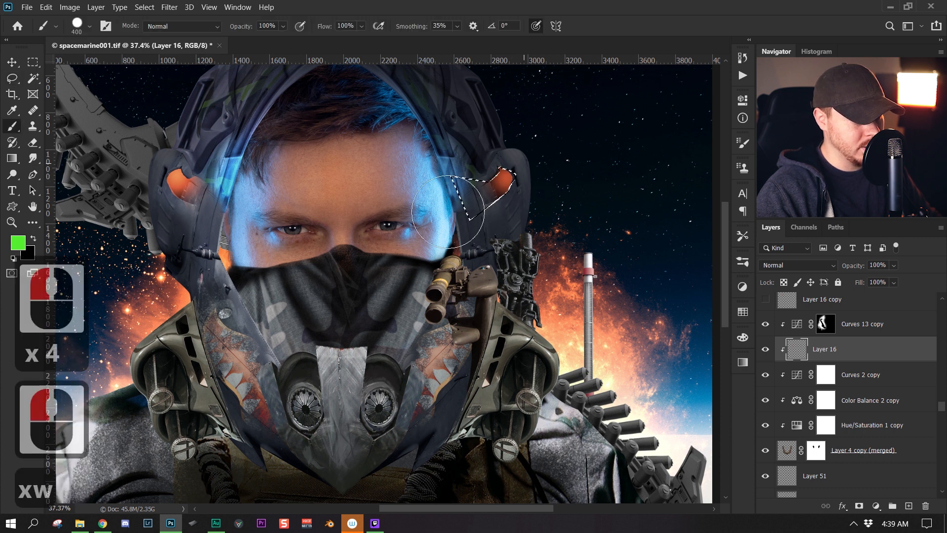
left_click_drag(447, 212, 218, 242)
key("ctrl+z")
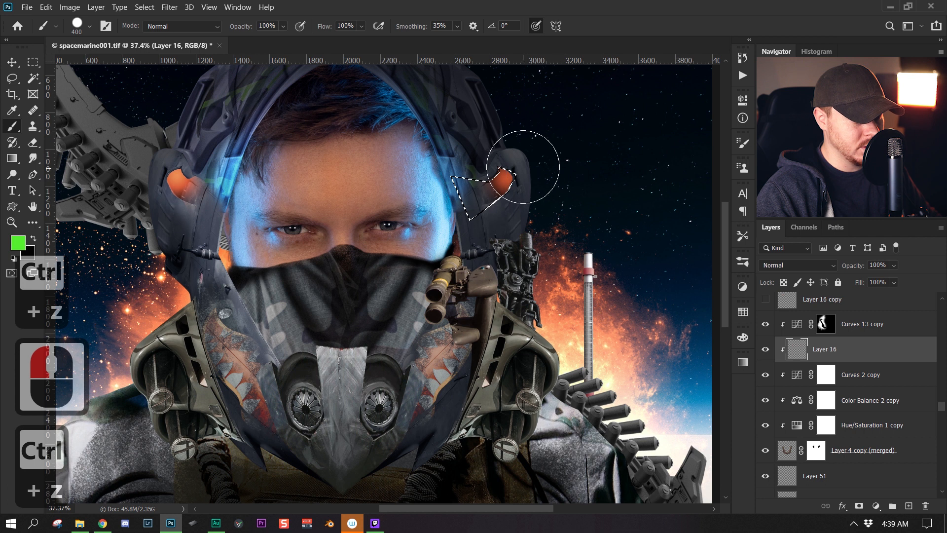
left_click_drag(519, 168, 537, 316)
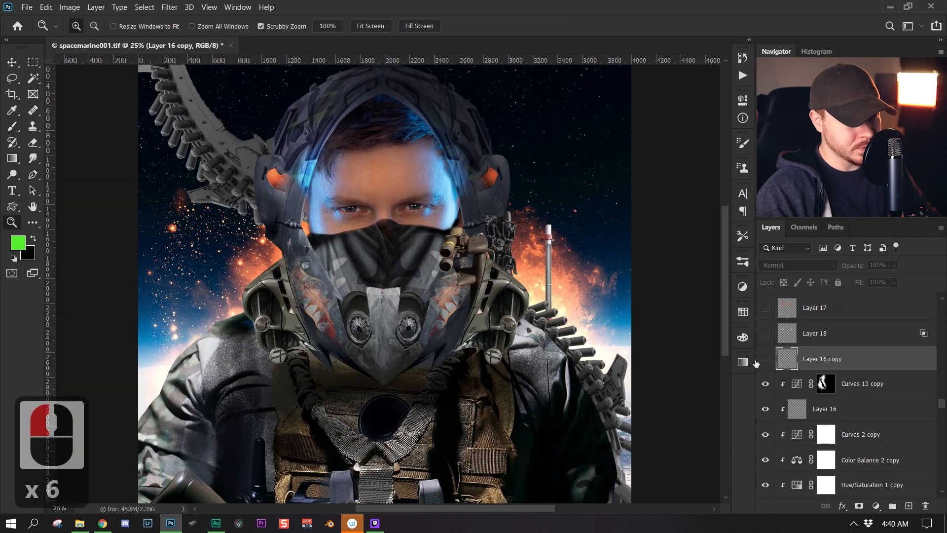
Show Layer 16 copy above the helmet adjustments and examine the orange ear openings up close.
key("z")
mouse_move(580, 221)
left_mouse_down()
mouse_move(510, 222)
mouse_move(582, 220)
left_mouse_up()
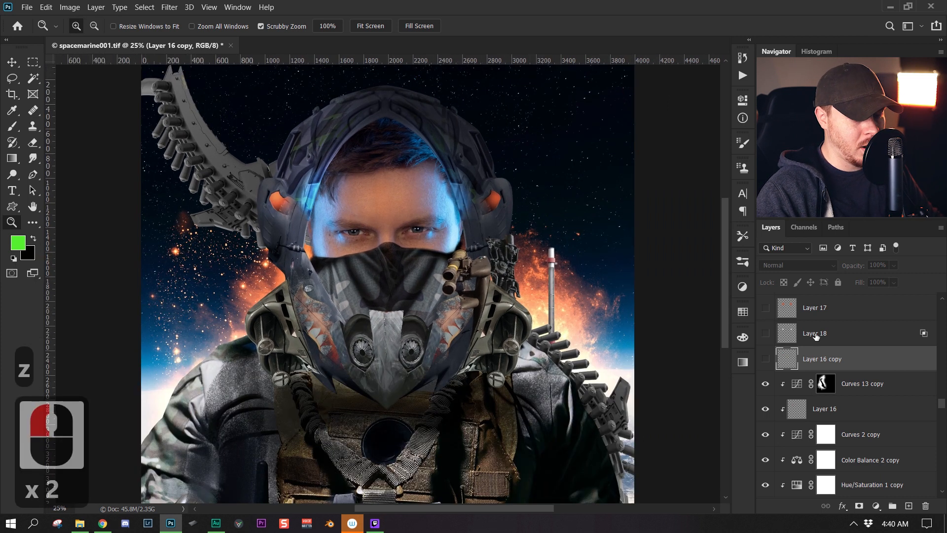
left_click(770, 360)
left_click(639, 423)
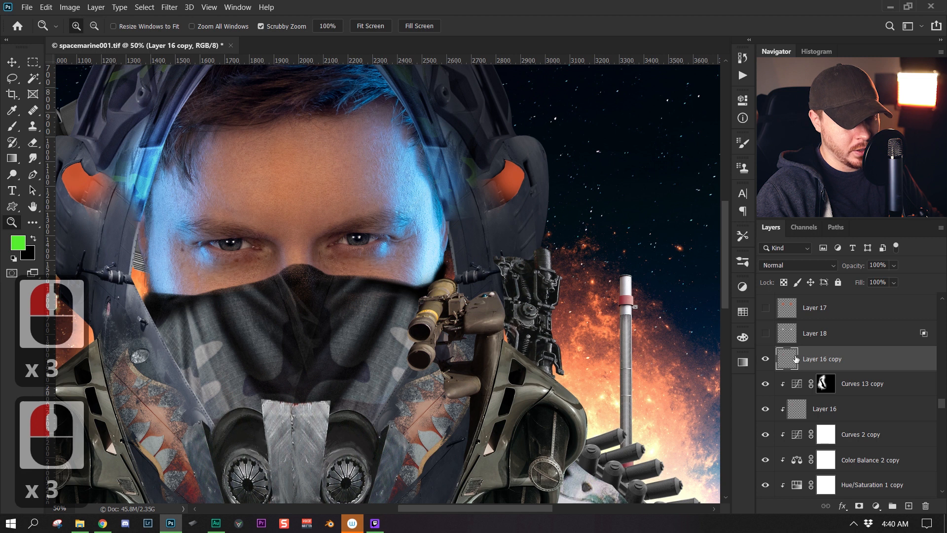
key("z")
left_click_drag(394, 190, 363, 189)
left_click(424, 197)
left_click(425, 197)
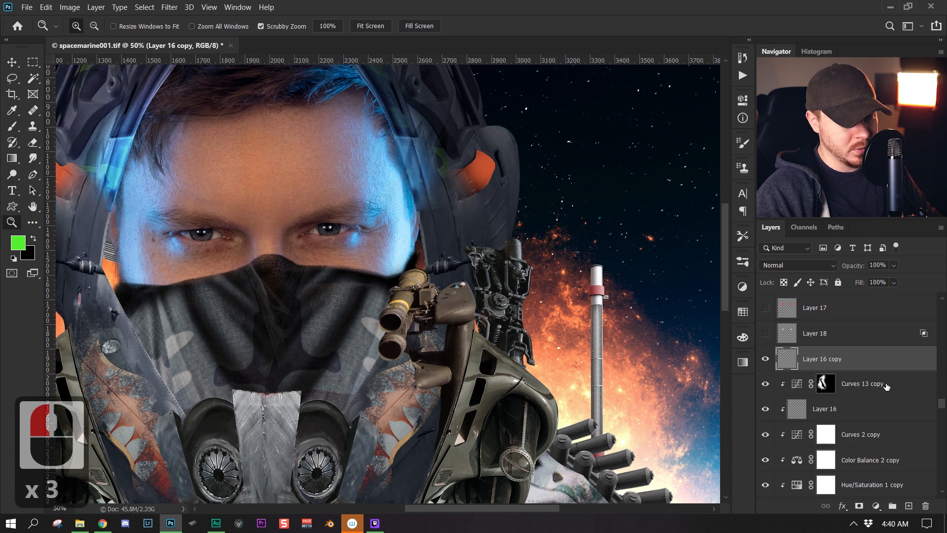
Trace the orange opening in the helmet's ear piece with the Lasso tool and clear the outline.
key("l")
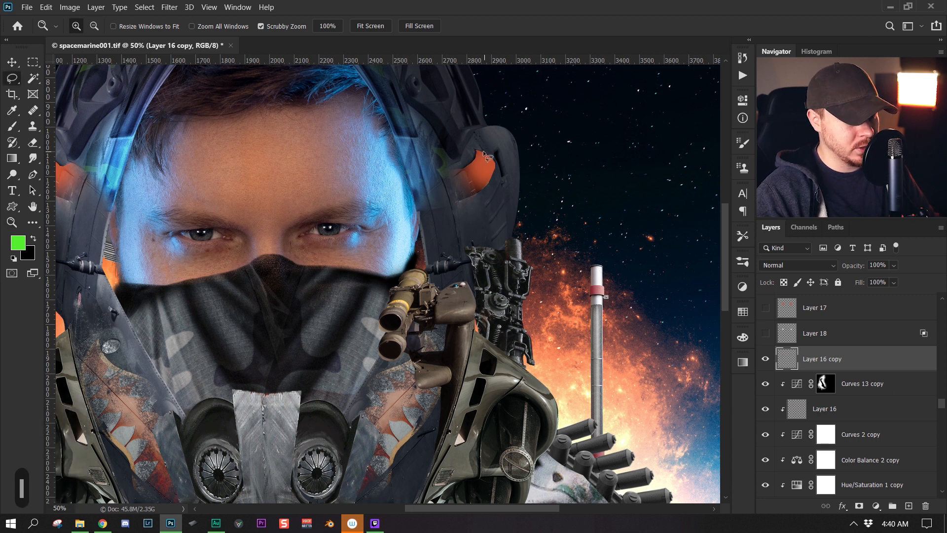
mouse_move(434, 186)
left_mouse_down()
mouse_move(491, 146)
mouse_move(521, 228)
left_mouse_up()
left_click(448, 133)
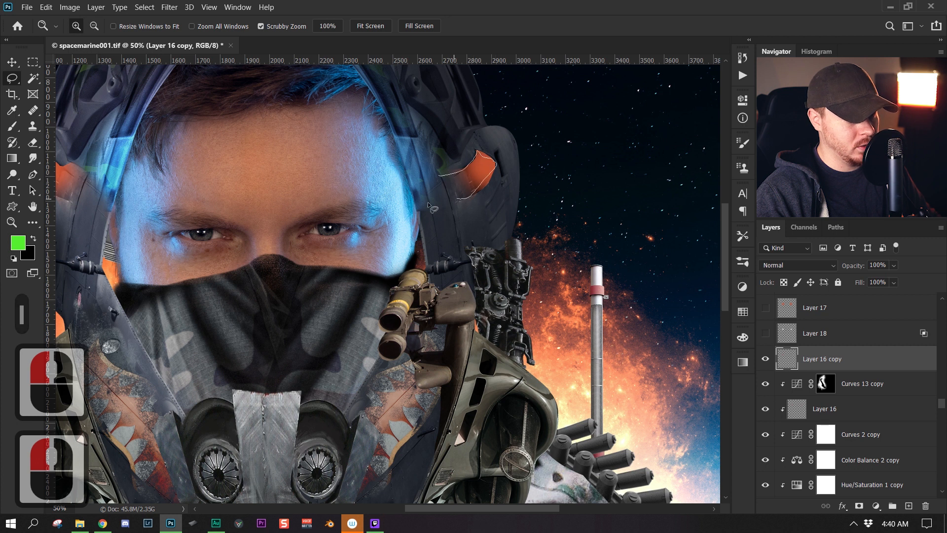
left_click_drag(443, 199, 439, 187)
left_click(714, 315)
Select and show the Layer 18 Color Dodge glow in the ear openings, inspecting it up close and across the whole helmet.
left_click(858, 332)
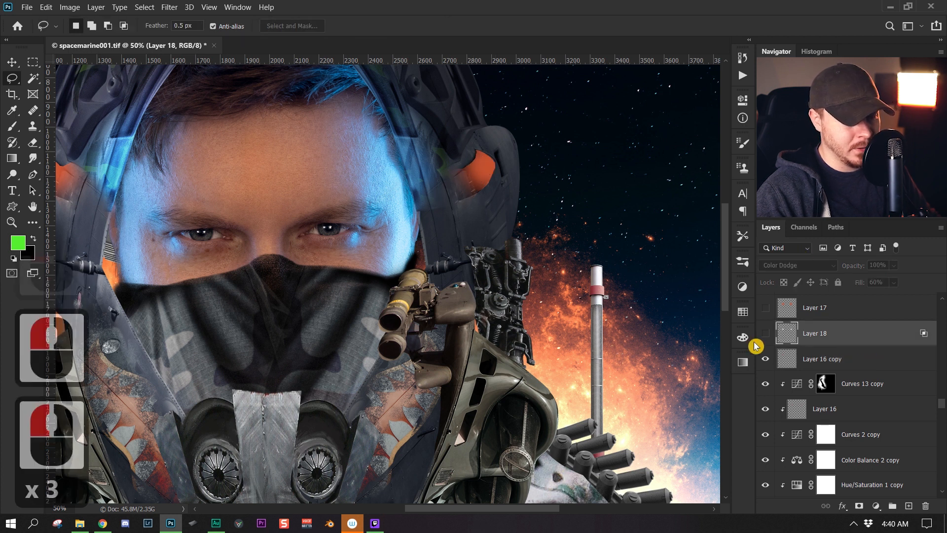
left_click(766, 334)
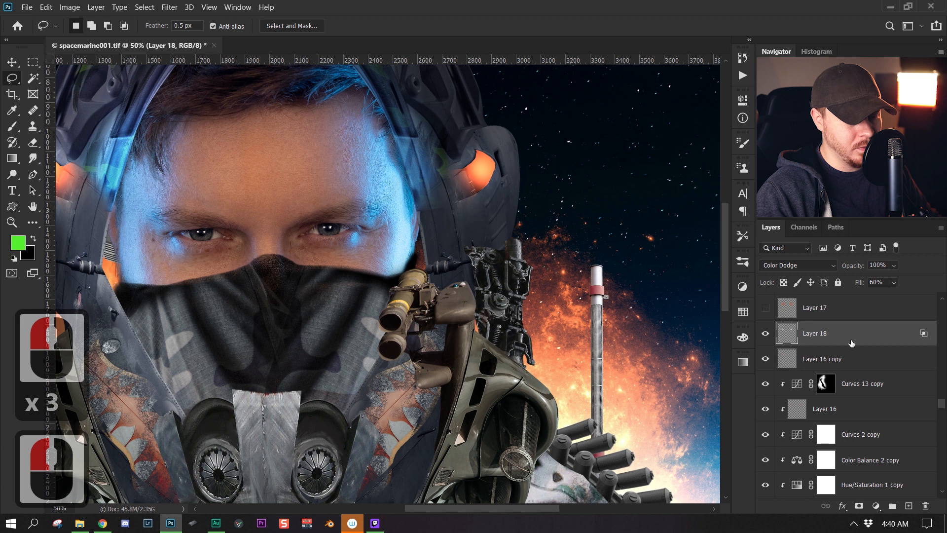
left_click(803, 352)
left_click(842, 343)
key("z")
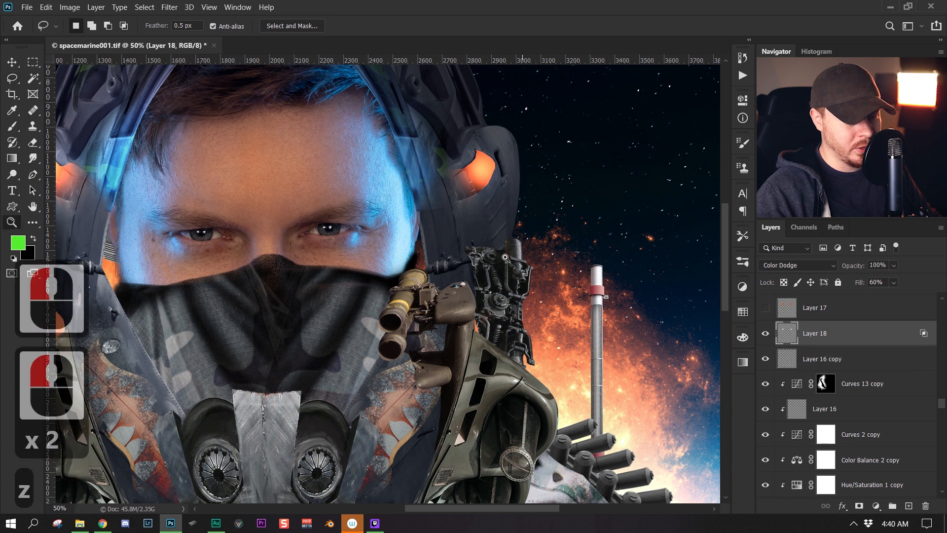
left_click_drag(484, 247, 430, 224)
left_click(414, 207)
left_click(473, 233)
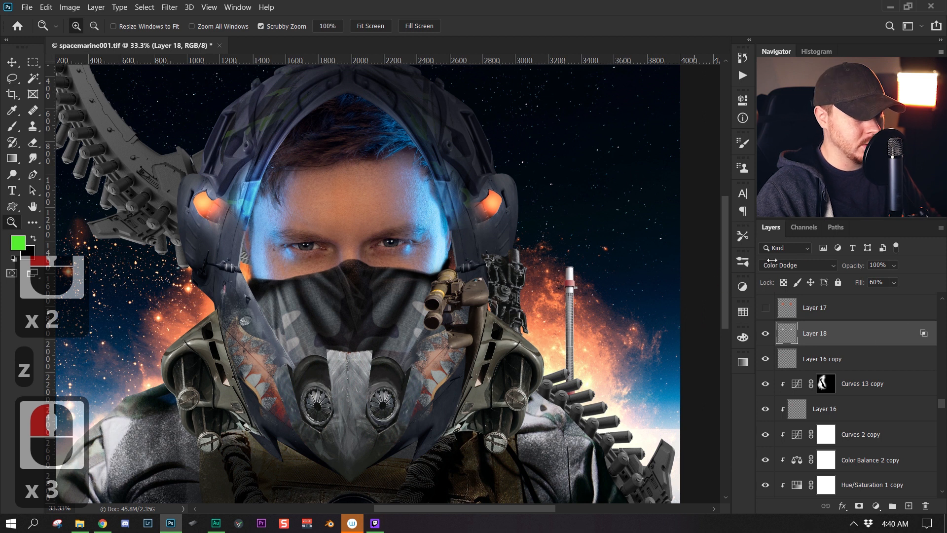
Open the layer style blending options of Layer 18.
left_click(886, 338)
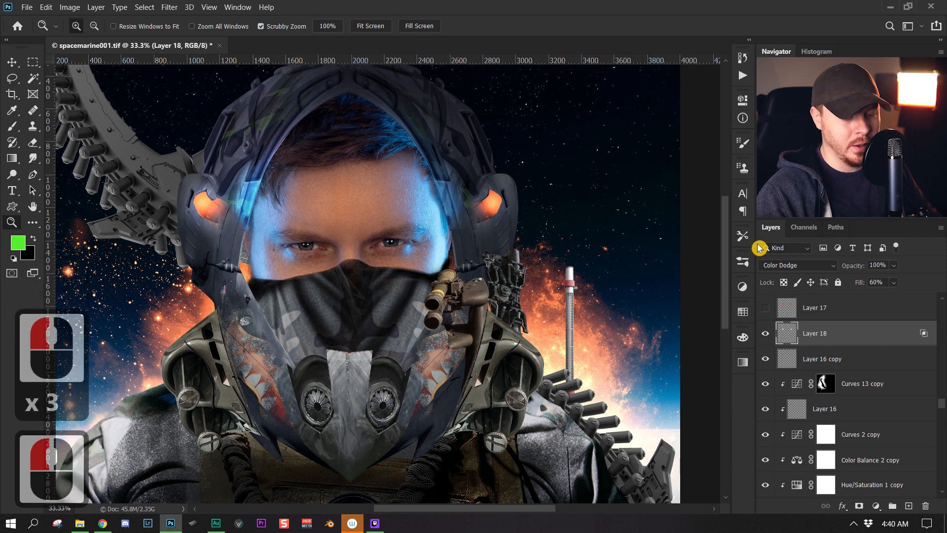
double_click(874, 337)
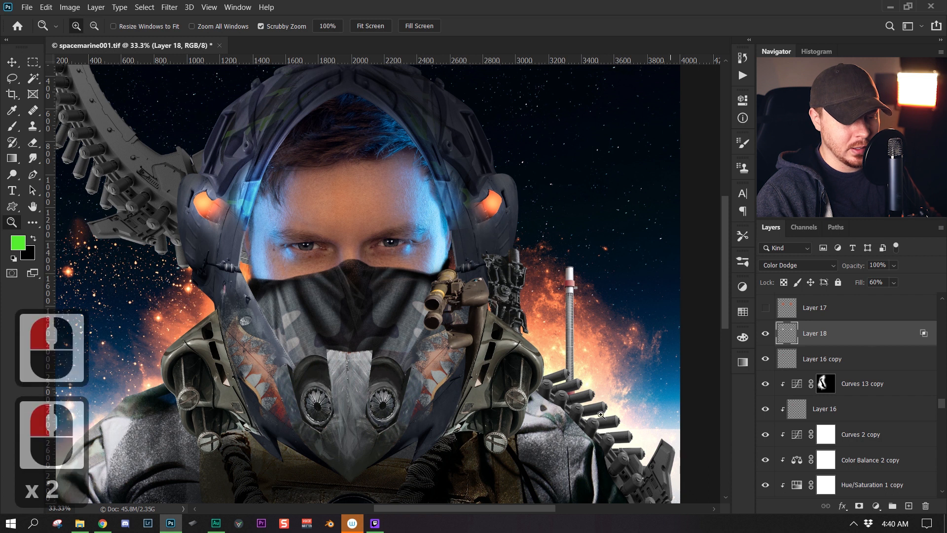
double_click(884, 336)
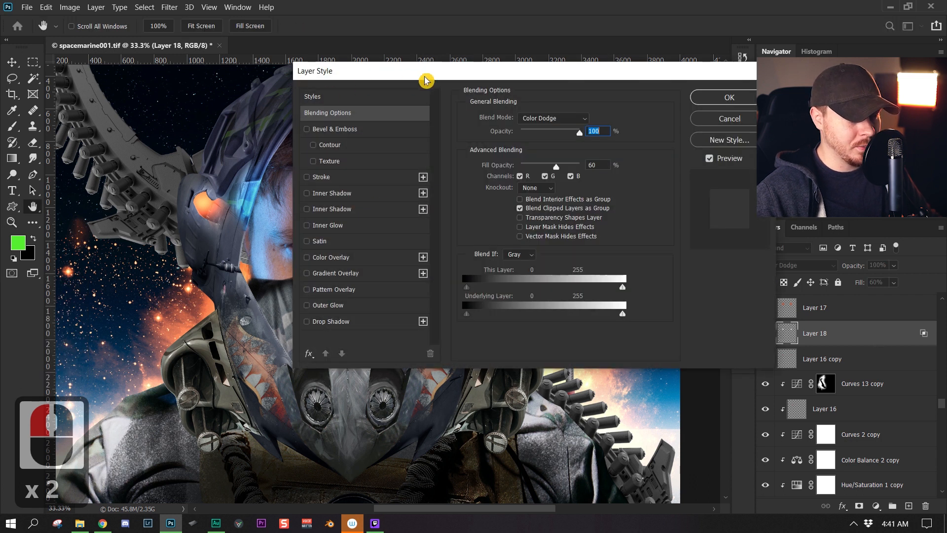
Compare Layer 18's Color Dodge glow with Transparency Shapes Layer on and off, leave it off, and close the layer style settings.
left_click_drag(425, 75, 449, 71)
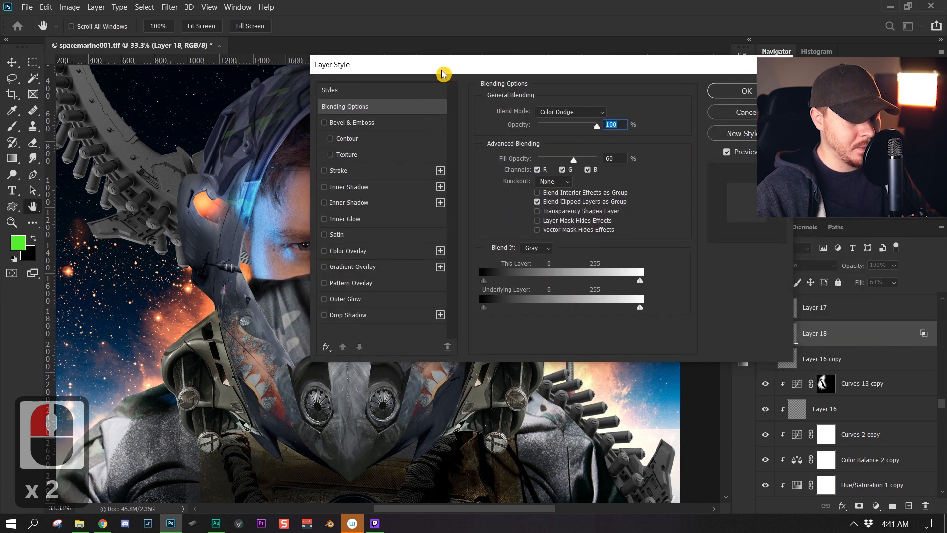
left_click(544, 213)
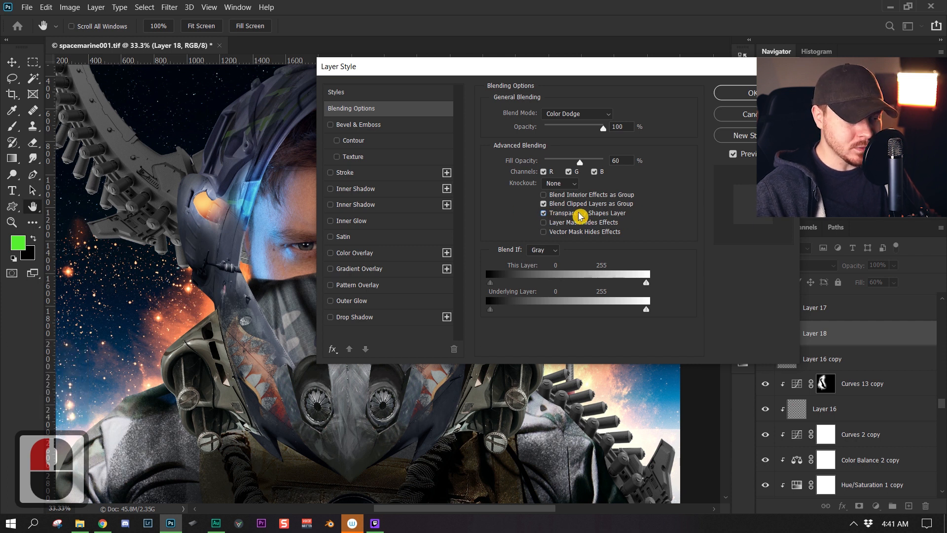
left_click(543, 214)
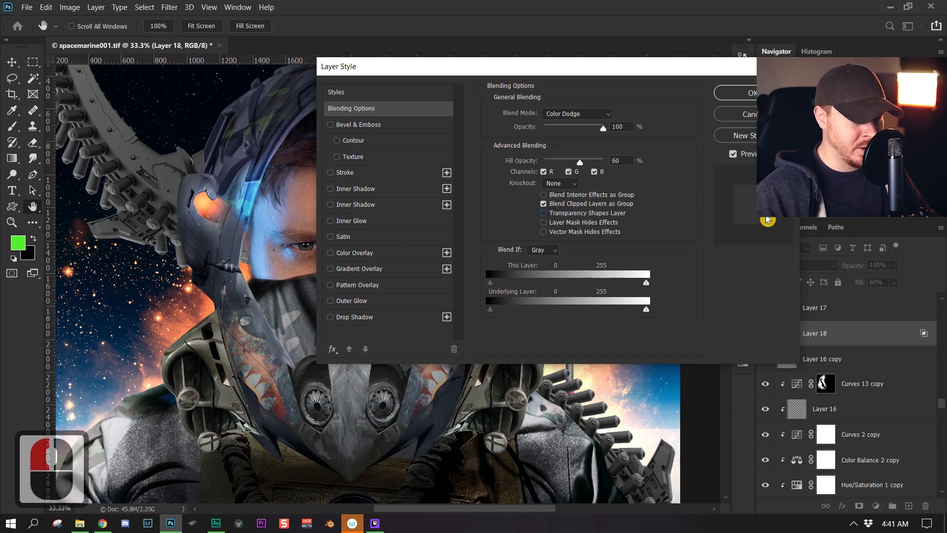
left_click(592, 114)
left_click(601, 228)
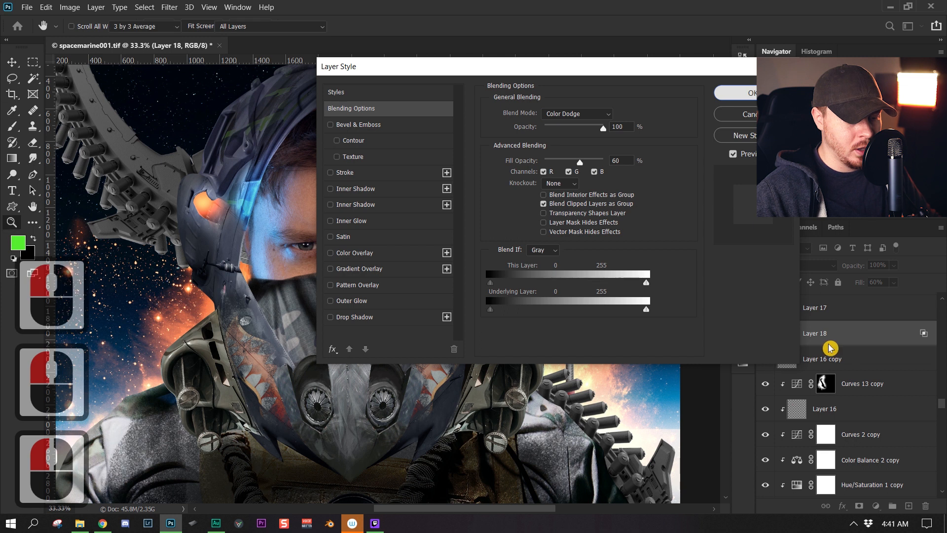
left_click(752, 93)
Try a green brush stroke over the helmet's ear light on Layer 18 with a 200 px brush, and undo it.
key("bracketleft")
key("bracketleft")
key("bracketleft")
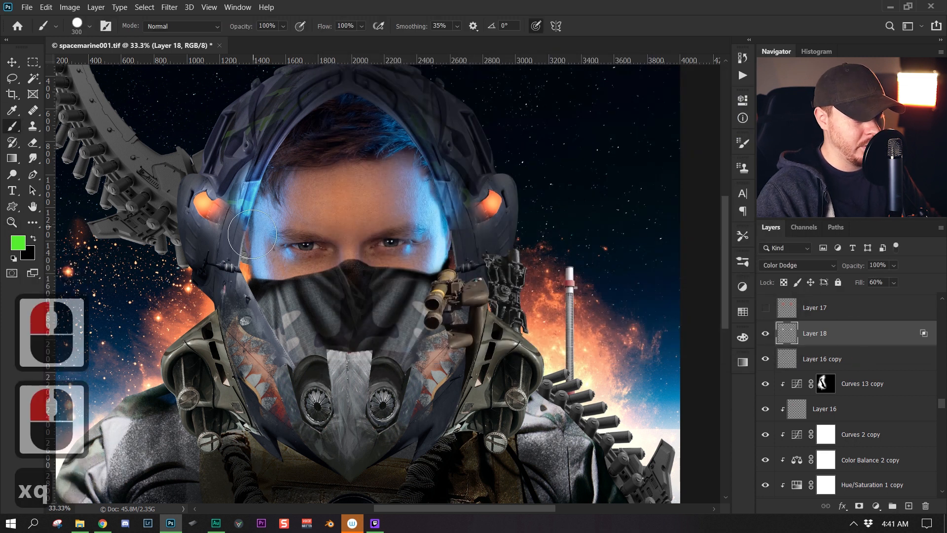
key("ctrl+z")
mouse_move(208, 216)
left_mouse_down()
mouse_move(222, 268)
mouse_move(218, 314)
mouse_move(219, 248)
left_mouse_up()
key("ctrl+z")
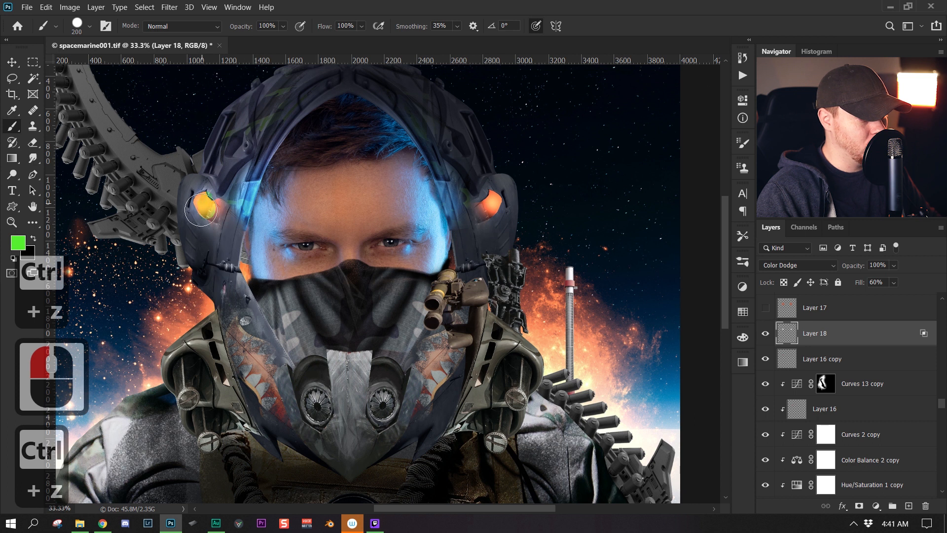
Set the foreground color to white, try a brush dab over the same ear light, and undo the dab.
key("x")
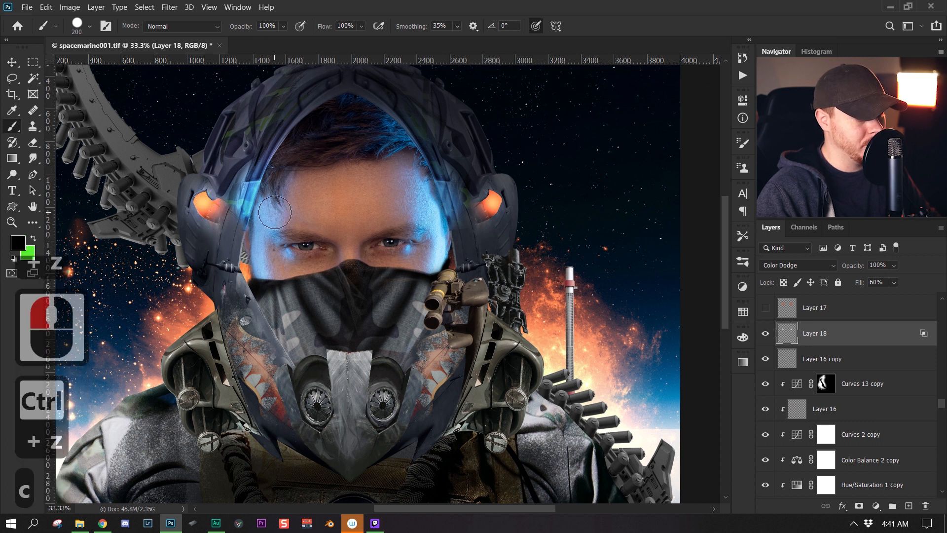
left_click(743, 337)
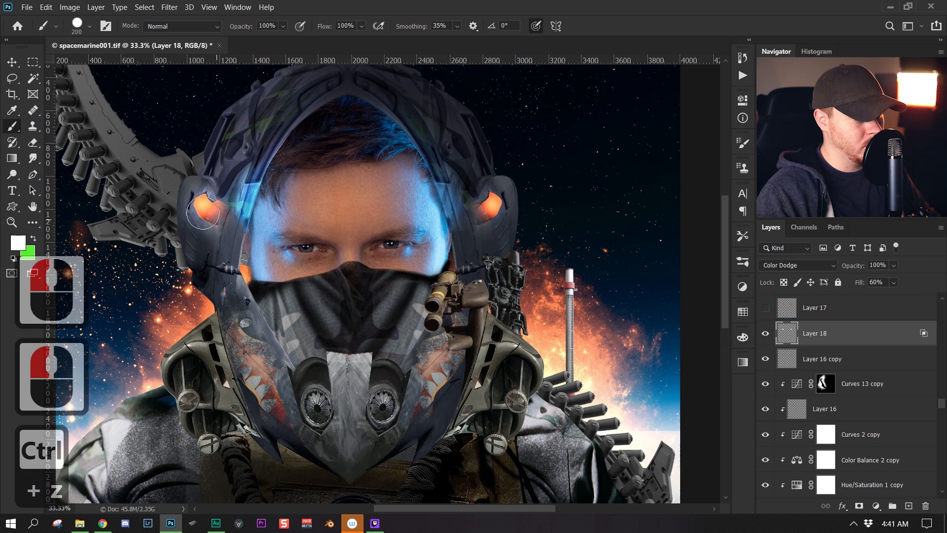
left_click(210, 218)
key("ctrl+z")
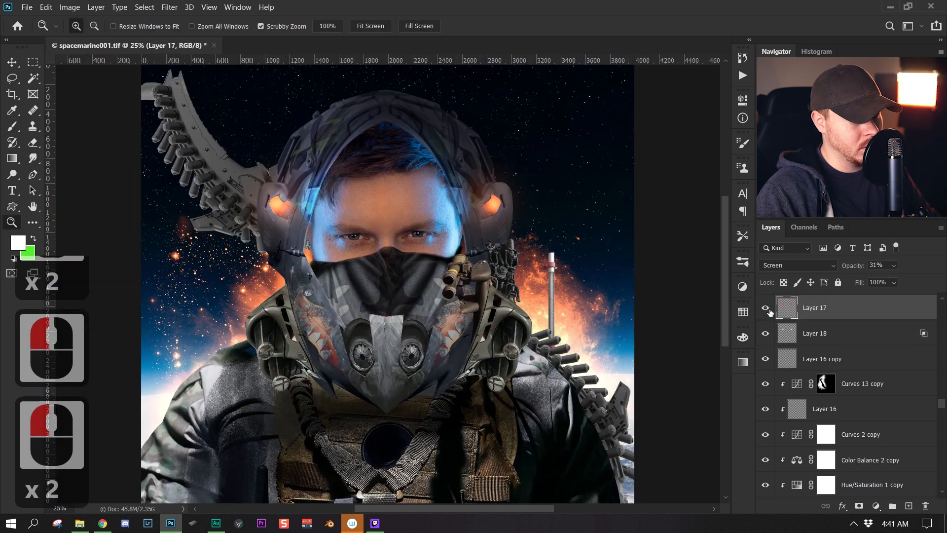
Compare the helmet with and without the Layer 17 Screen glow around the ear lights.
left_click(768, 309)
left_click(766, 308)
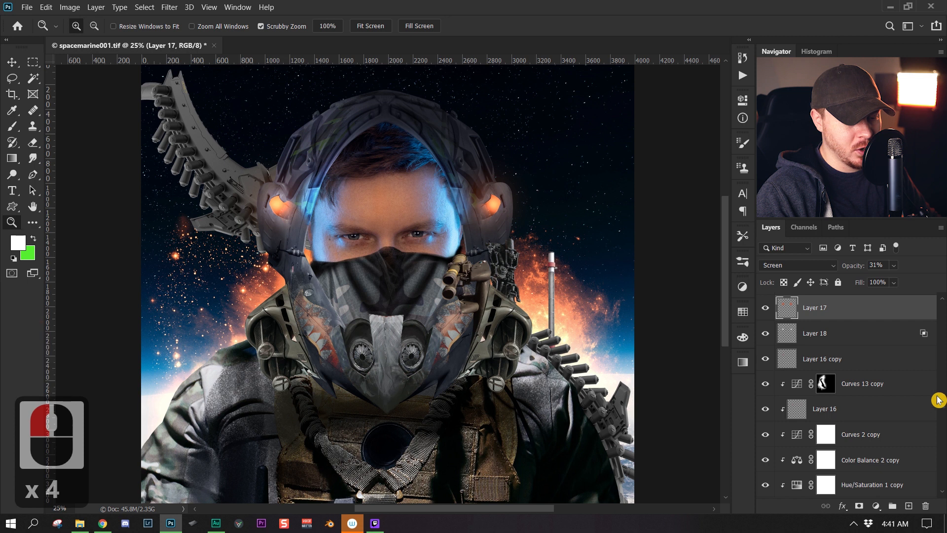
scroll(873, 375, "up", 3)
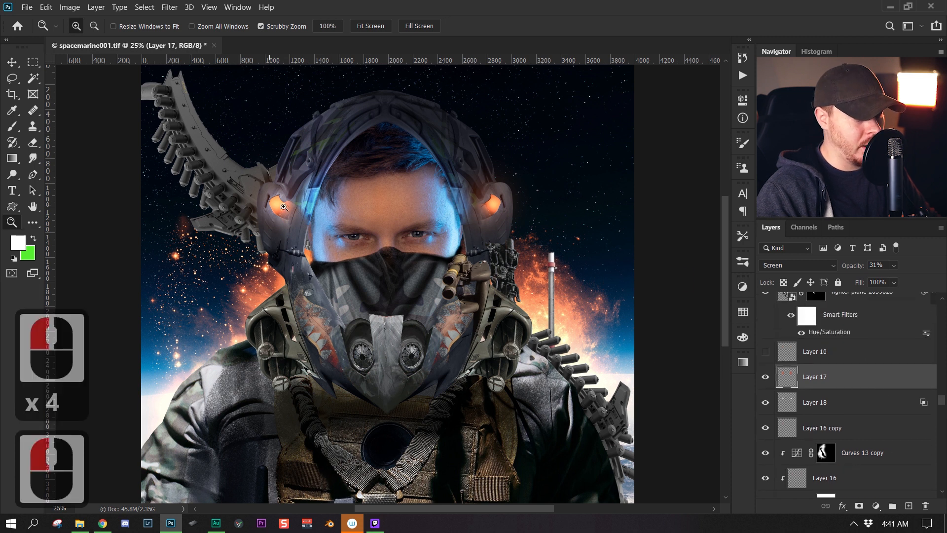
key("b")
key("w")
key("w")
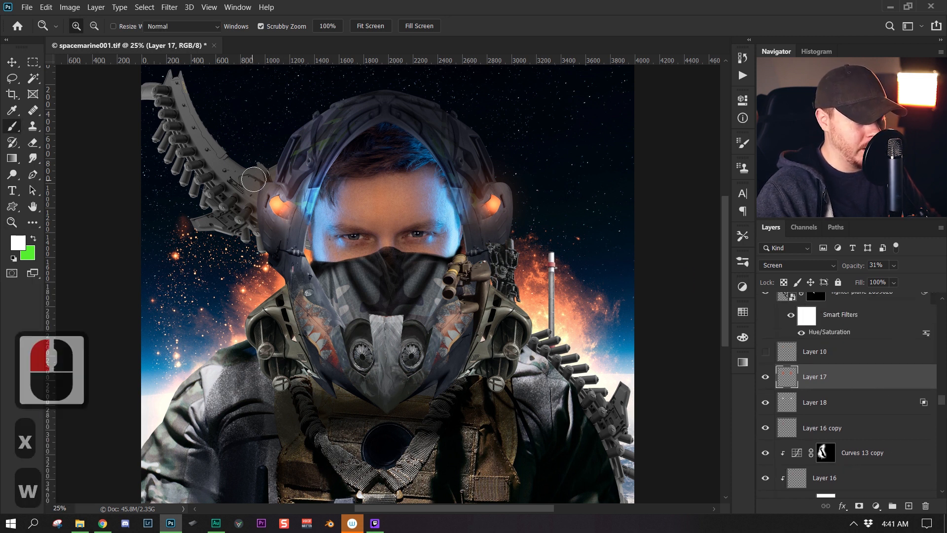
Preview the Layer 17 glow at 100% and 83% opacity, and set it back to 31%.
left_click_drag(853, 271, 919, 269)
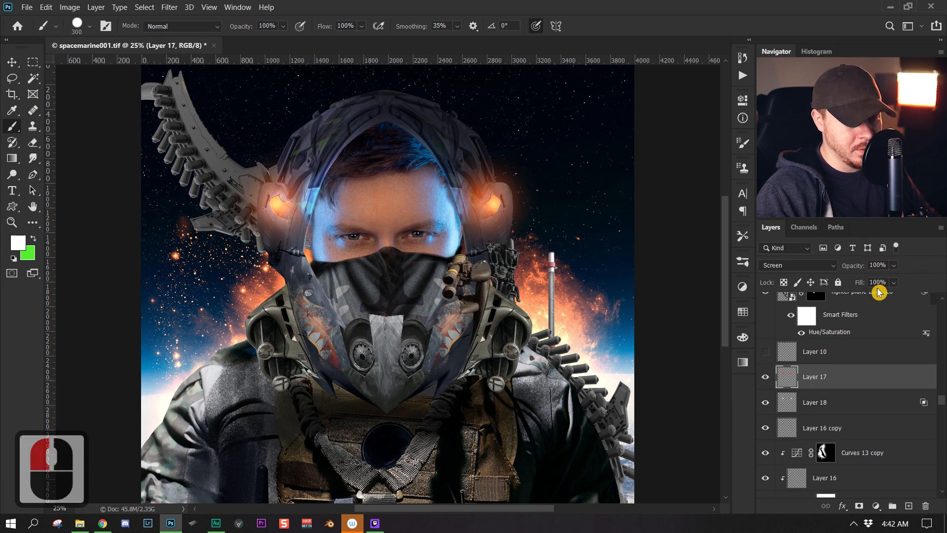
left_click(859, 265)
left_click_drag(859, 266, 851, 265)
left_click(880, 266)
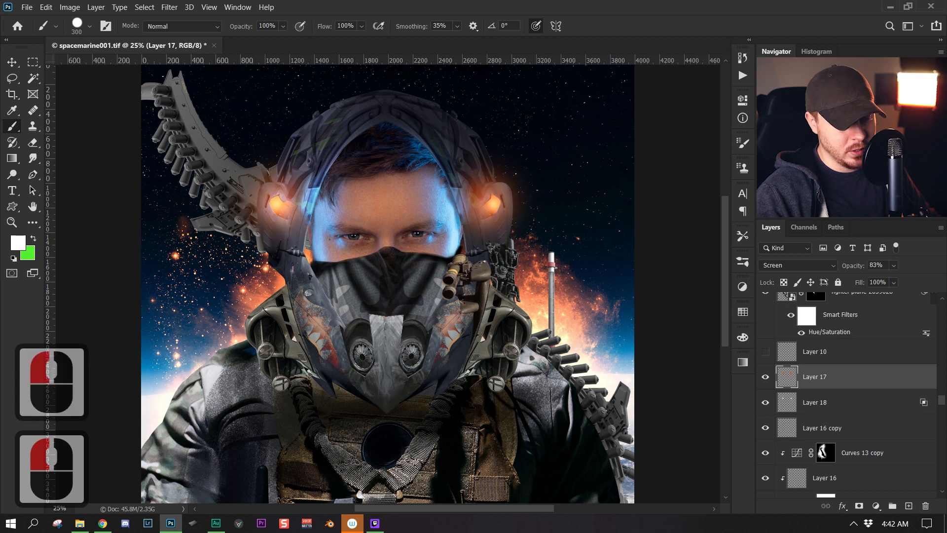
left_click(848, 271)
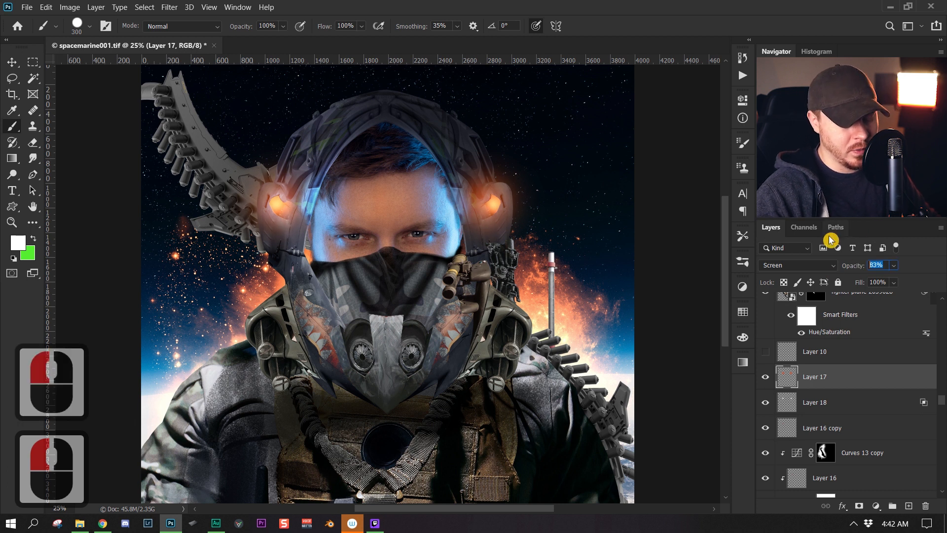
type("31")
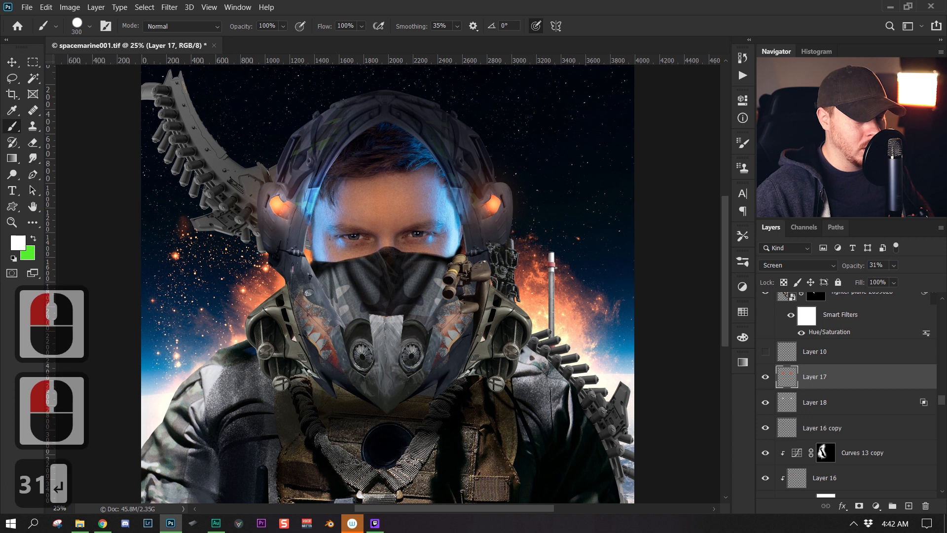
key("Return")
Select and show Layer 29, the blue Color Dodge glow around the face and mask.
key("z")
left_click_drag(478, 216, 434, 232)
left_click(444, 271)
left_click(463, 257)
left_click(486, 238)
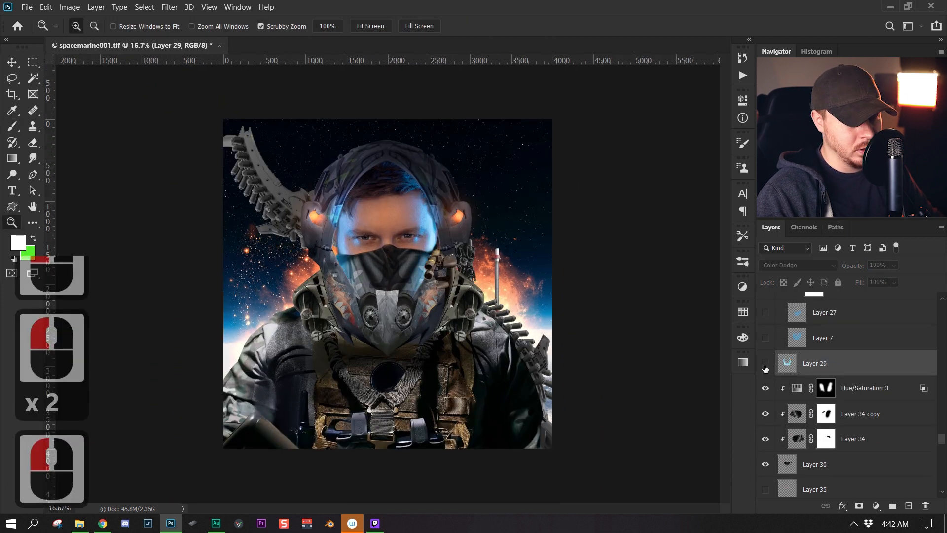
left_click(765, 367)
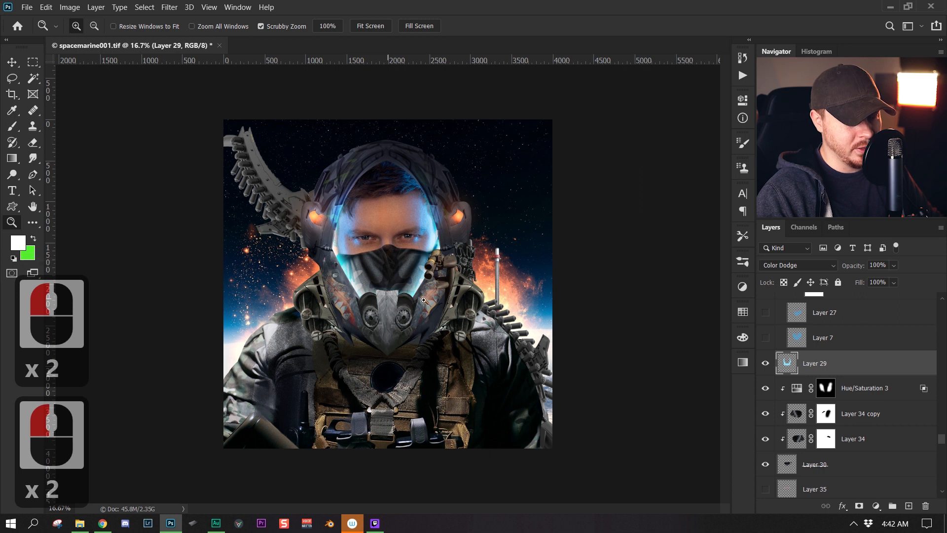
Show and select Layer 7, the blue Screen glow in Group 1, comparing the image with and without it.
left_click(766, 337)
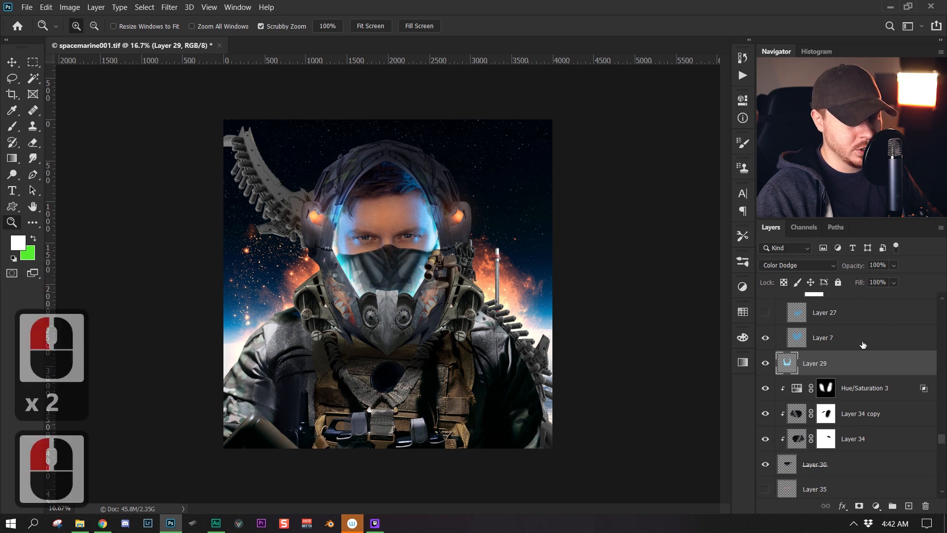
left_click(843, 345)
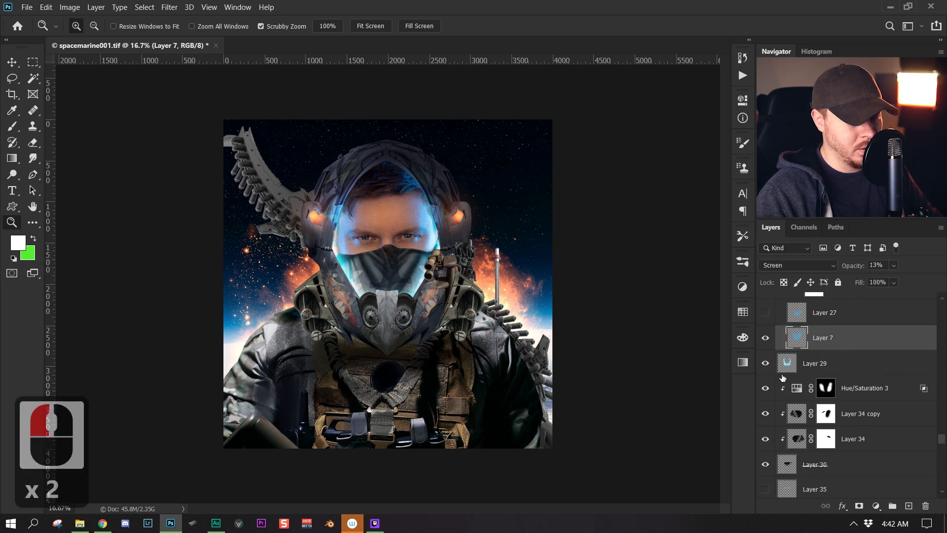
left_click(855, 320)
left_click(847, 335)
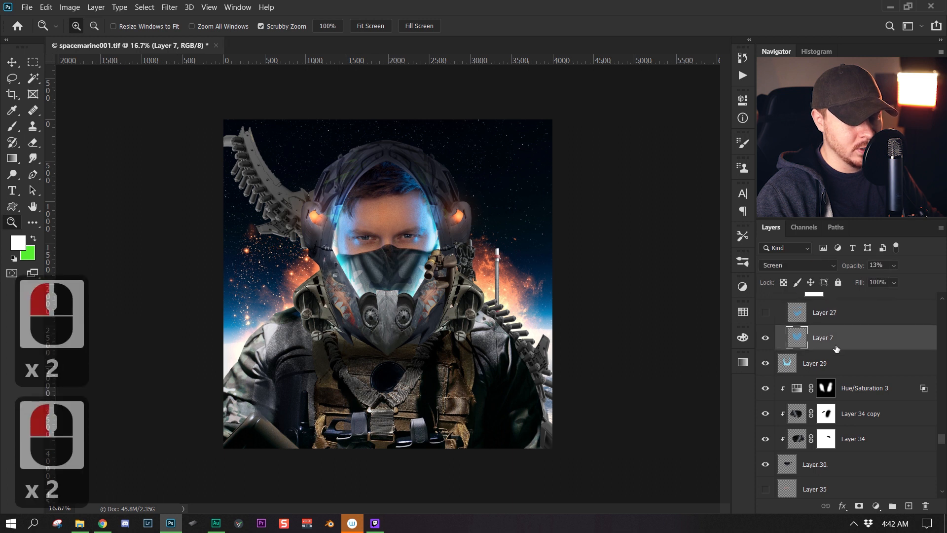
left_click(840, 365)
left_click_drag(943, 436, 943, 433)
left_click(766, 444)
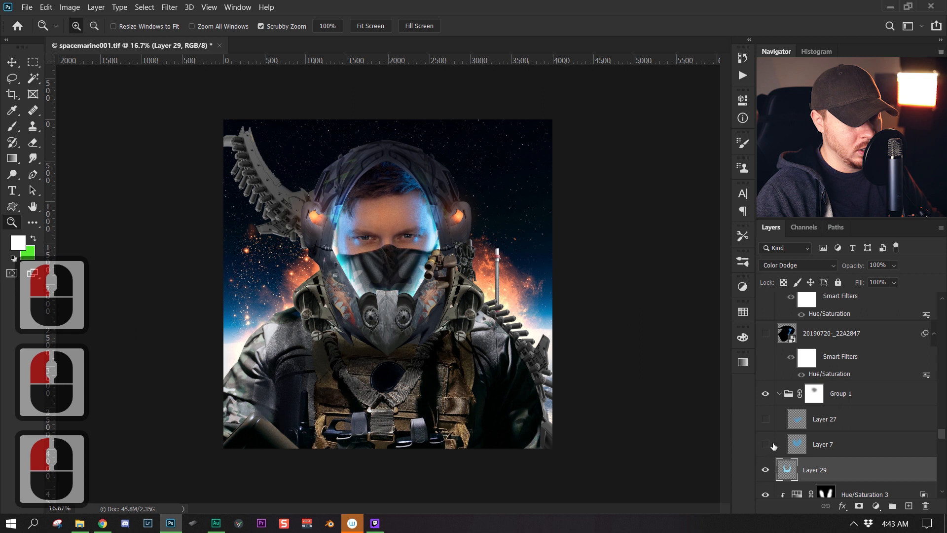
left_click(768, 444)
left_click(838, 444)
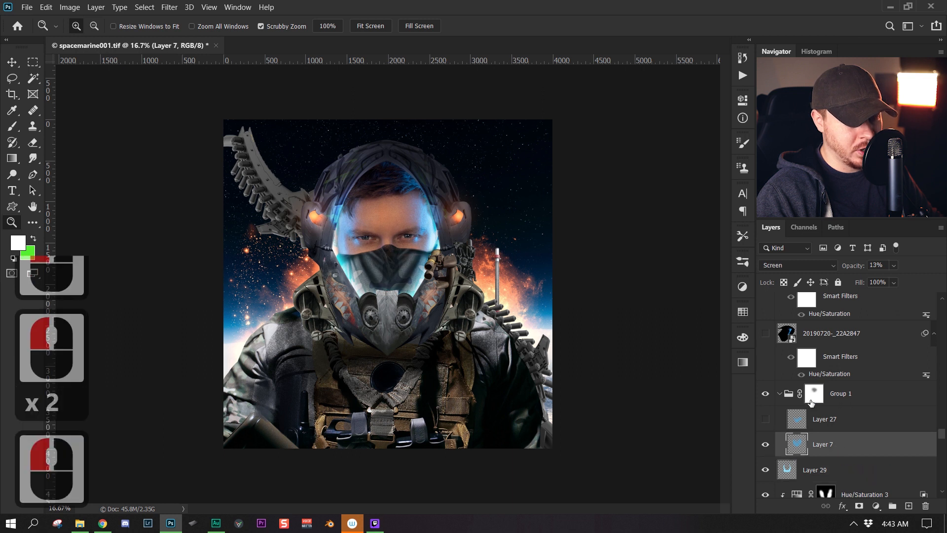
Show and select Layer 27, the blue Overlay glow in Group 1, and review the full composite.
left_click(768, 420)
left_click(828, 432)
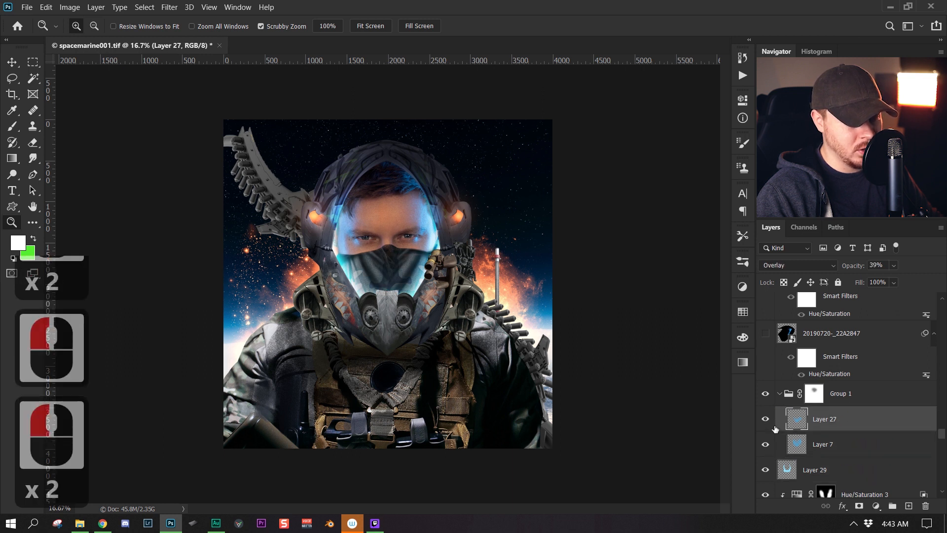
key("z")
left_click_drag(380, 261, 339, 290)
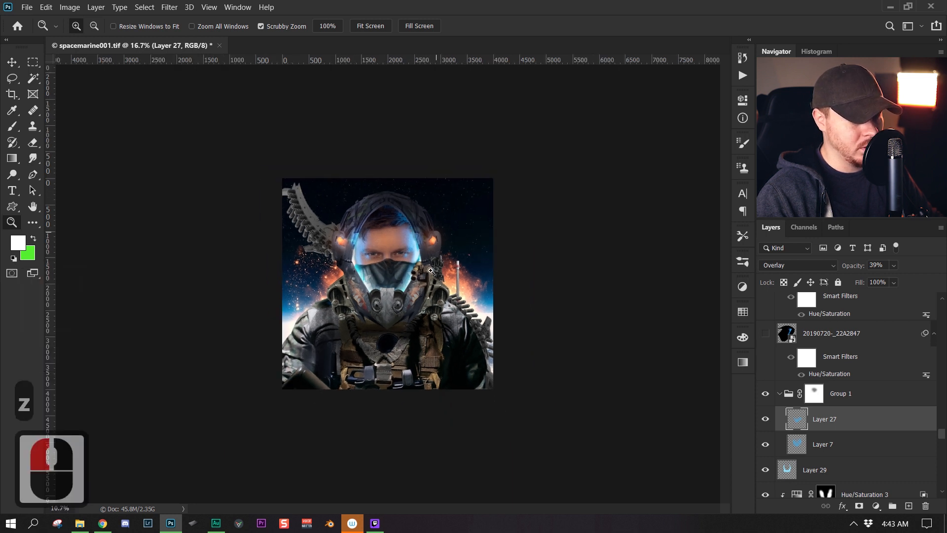
Isolate the 20190720-_22A2847 layer to examine its blue reflection streak up close, and bring the composite back.
mouse_move(940, 444)
left_mouse_down()
mouse_move(941, 451)
mouse_move(941, 434)
left_mouse_up()
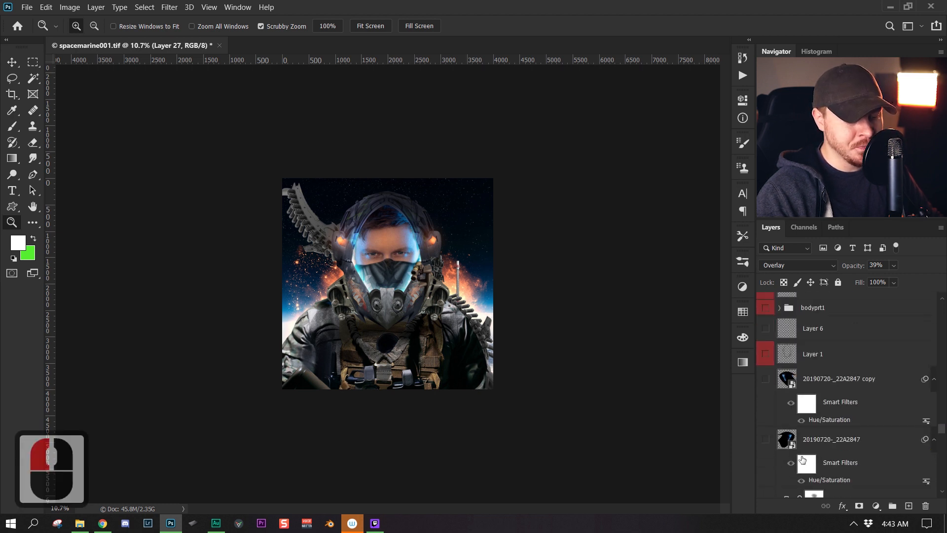
left_click(783, 443)
left_click(765, 439, "alt")
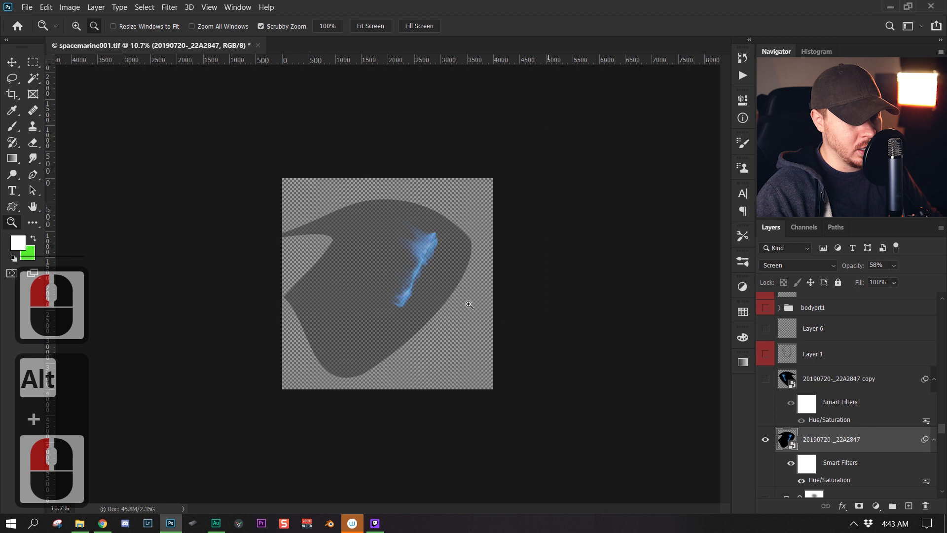
left_click_drag(418, 280, 443, 280)
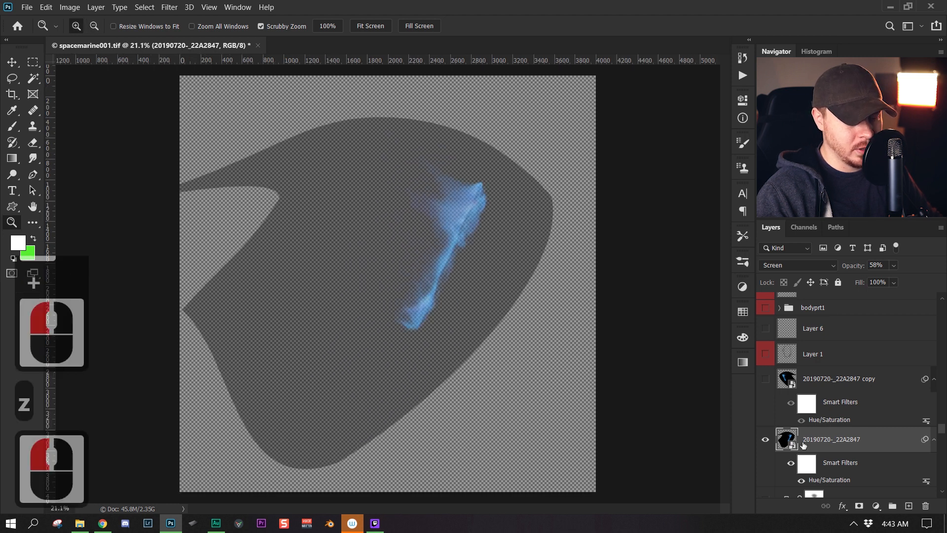
left_click(765, 439, "alt")
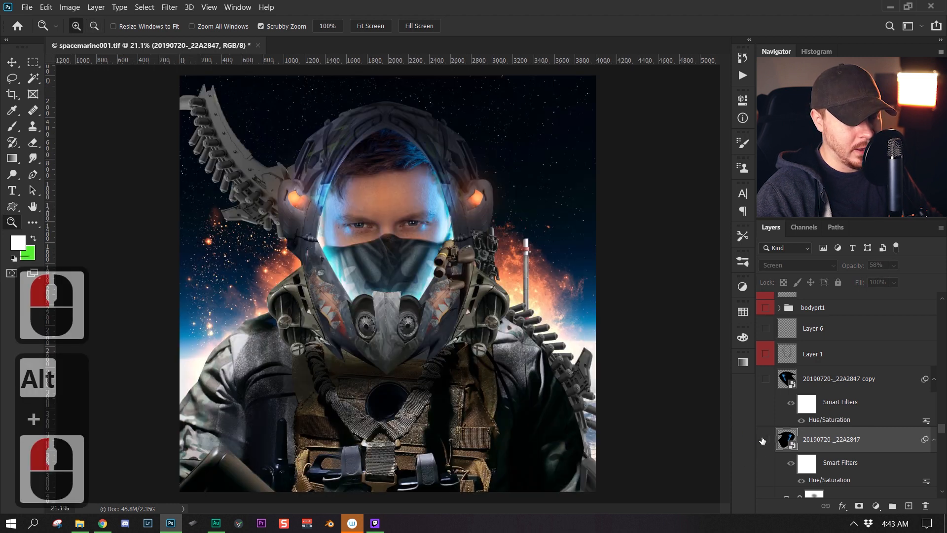
Show the 20190720-_22A2847 reflection layer and its copy over the visor, viewing the whole image.
left_click(765, 439)
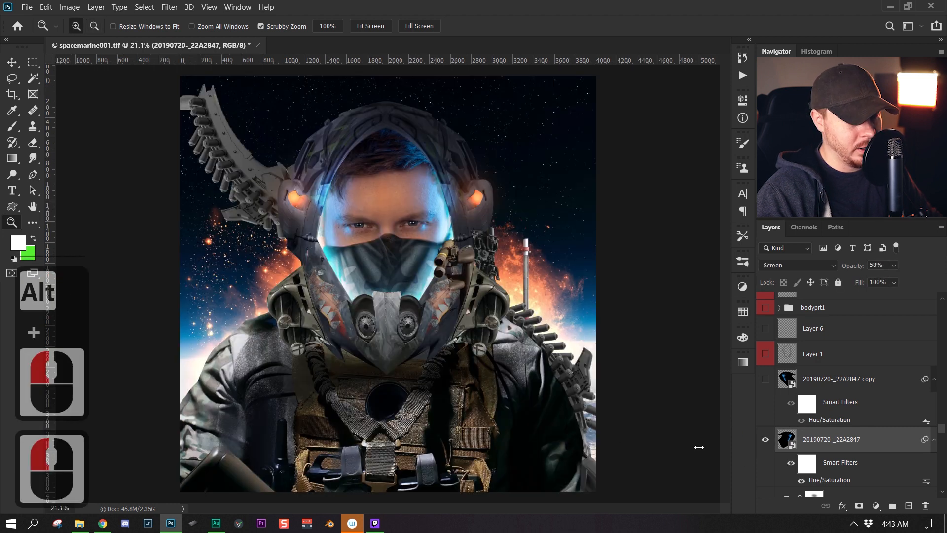
left_click(768, 379)
key("z")
left_click_drag(457, 263, 424, 266)
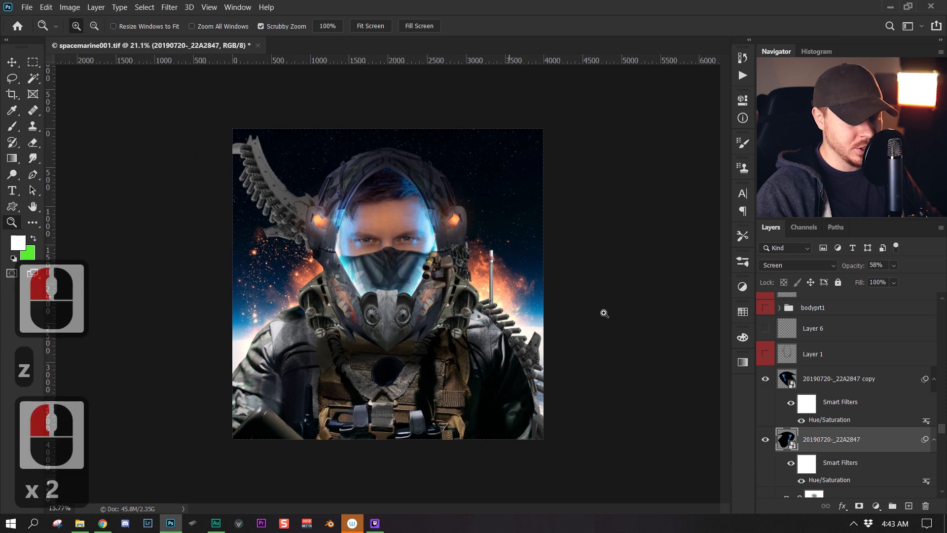
Examine the warp mesh of the 20190720-_22A2847 layer in Free Transform, and cancel the transform.
key("ctrl+t")
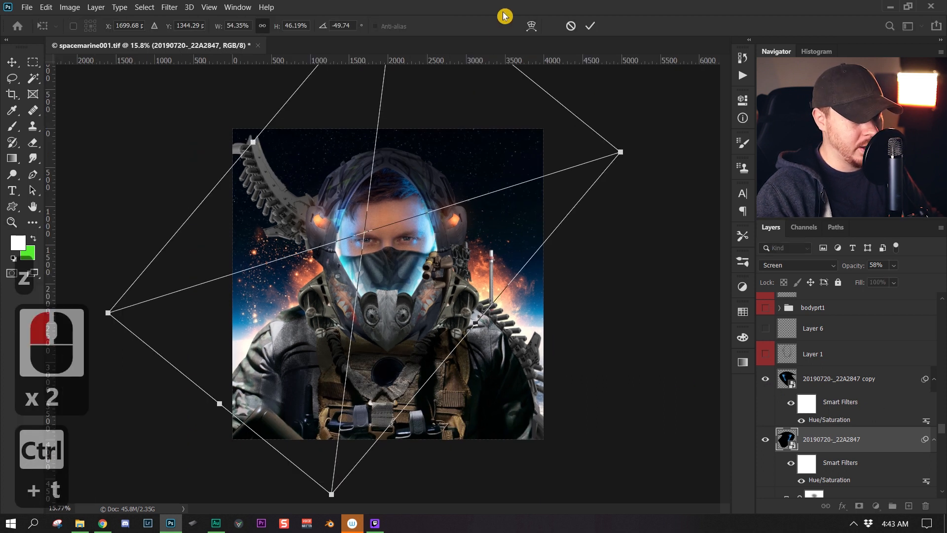
left_click(535, 26)
key("Escape")
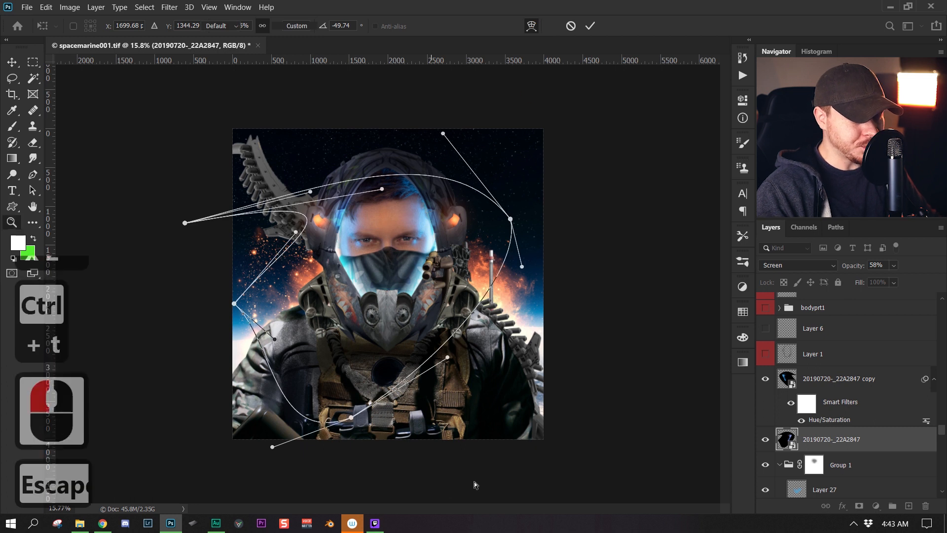
Show the clipped Color Balance 2 and Curves 3 adjustments above the tube-2833860 layer in Group 2.
scroll(767, 388, "down", 5)
left_click(782, 385)
left_click_drag(765, 388, 767, 366)
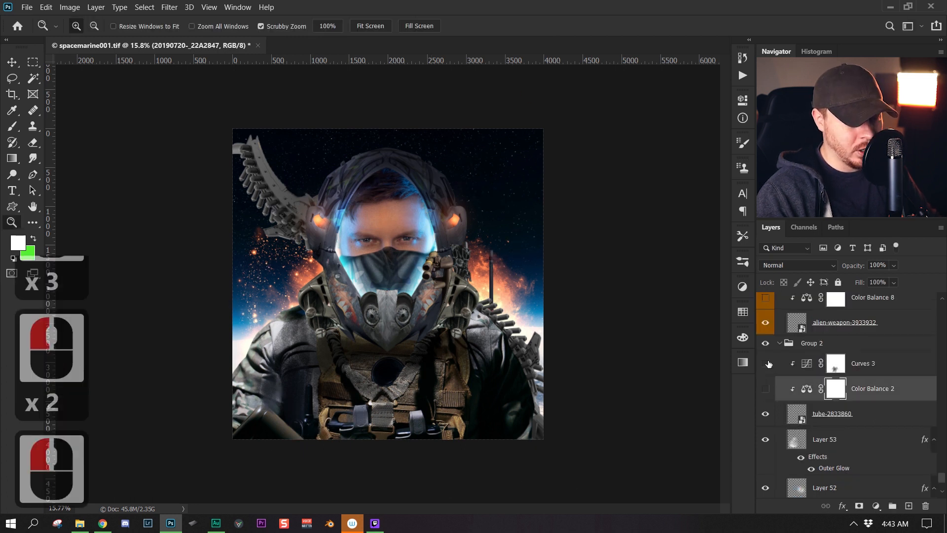
left_click_drag(765, 388, 766, 365)
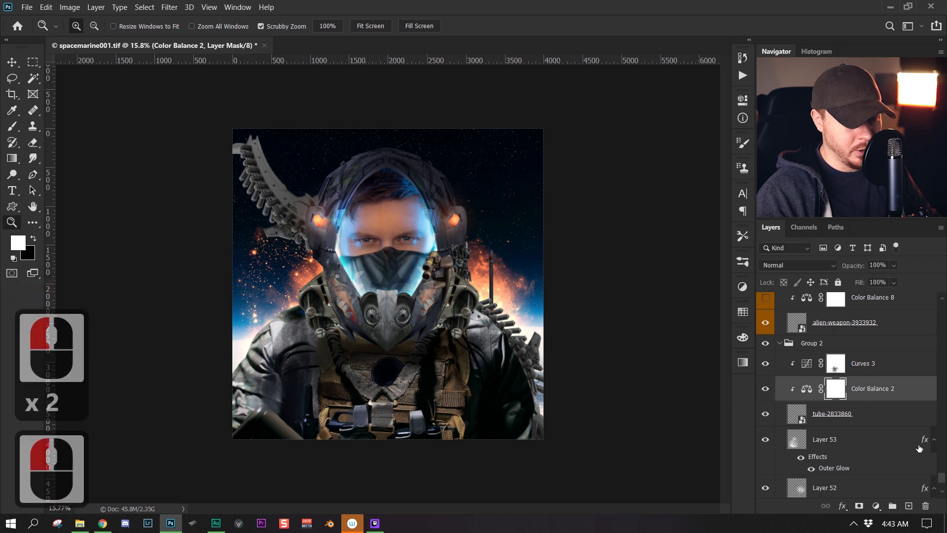
Show the clipped Color Balance 8 and Curves 11 adjustments above the alien-weapon-3933932 layer, comparing the weapon with and without them.
scroll(941, 478, "up", 3)
left_click(861, 375)
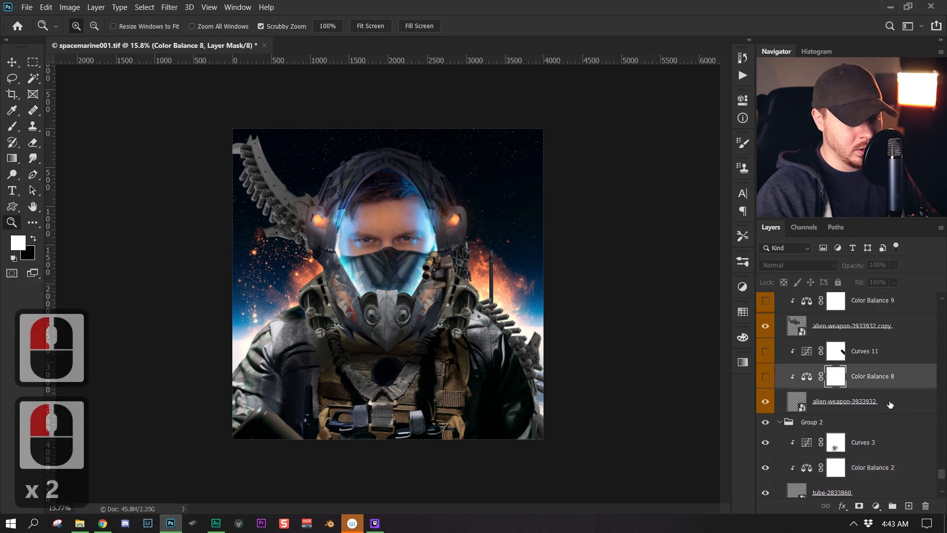
left_click(763, 376)
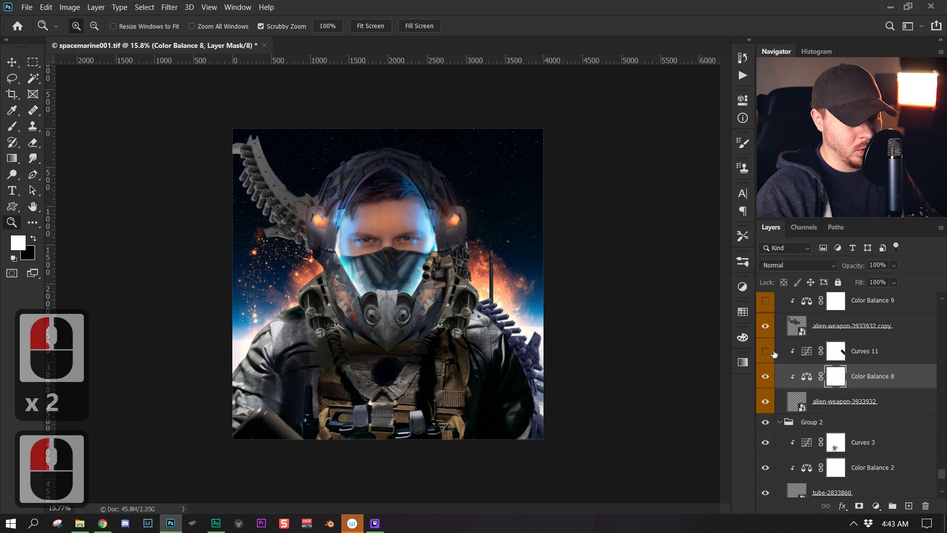
left_click(766, 351)
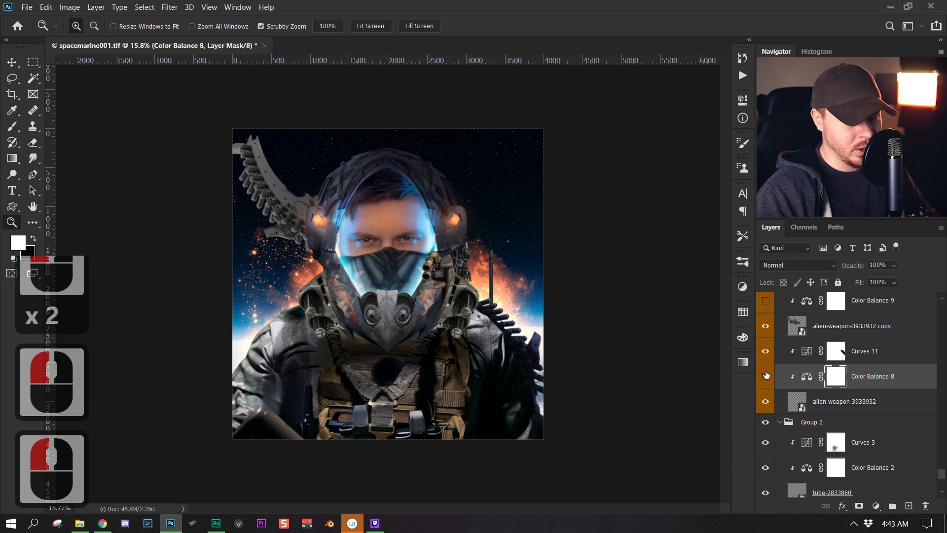
left_click_drag(765, 377, 766, 352)
scroll(942, 478, "up", 2)
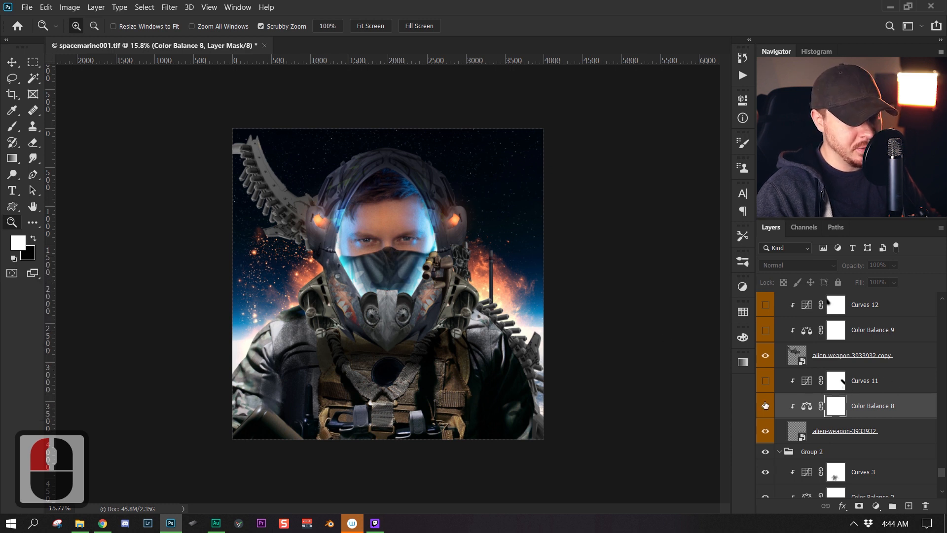
left_click(764, 382)
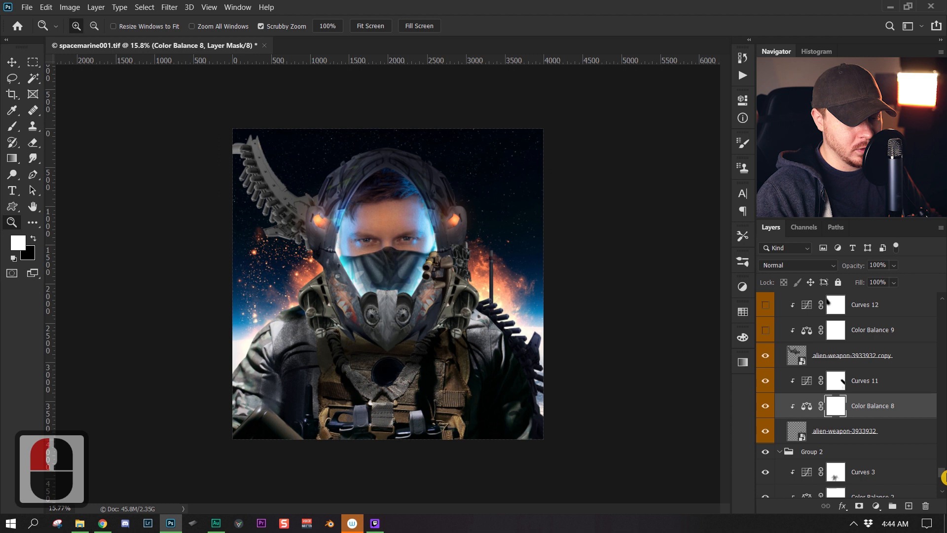
Show the adjustments clipped to the alien-weapon copy and the body photo, plus Layers 54 and 55, and collapse the BODY group.
left_click_drag(945, 474, 945, 470)
left_click_drag(764, 431, 765, 405)
left_click_drag(943, 469, 943, 464)
left_click_drag(768, 451, 765, 370)
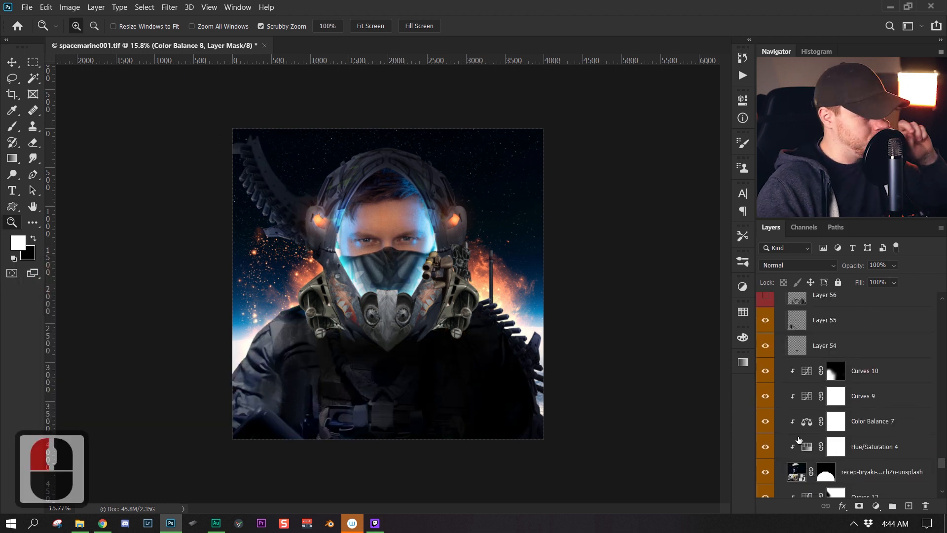
double_click(768, 372)
left_click_drag(941, 469, 940, 468)
left_click(780, 362)
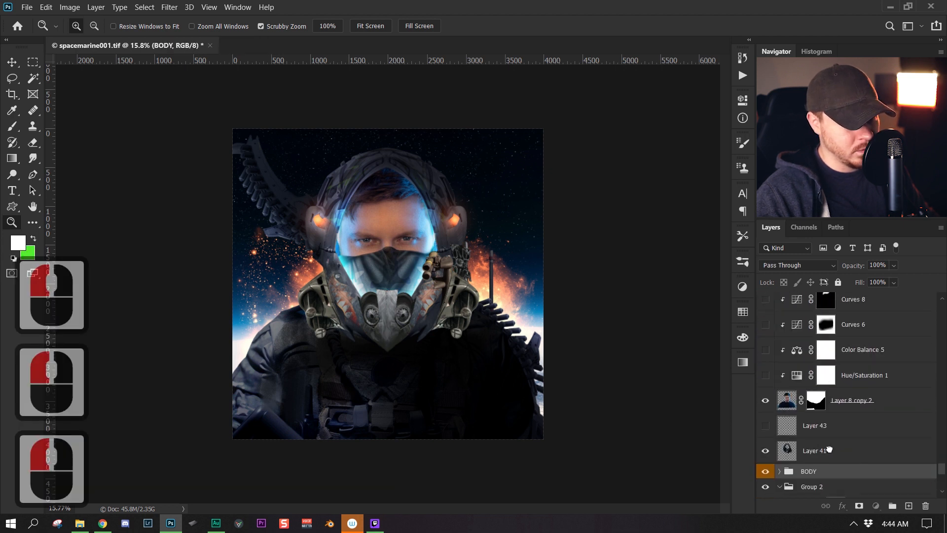
Compare the composite with Layer 41 hidden and shown.
left_click(824, 450)
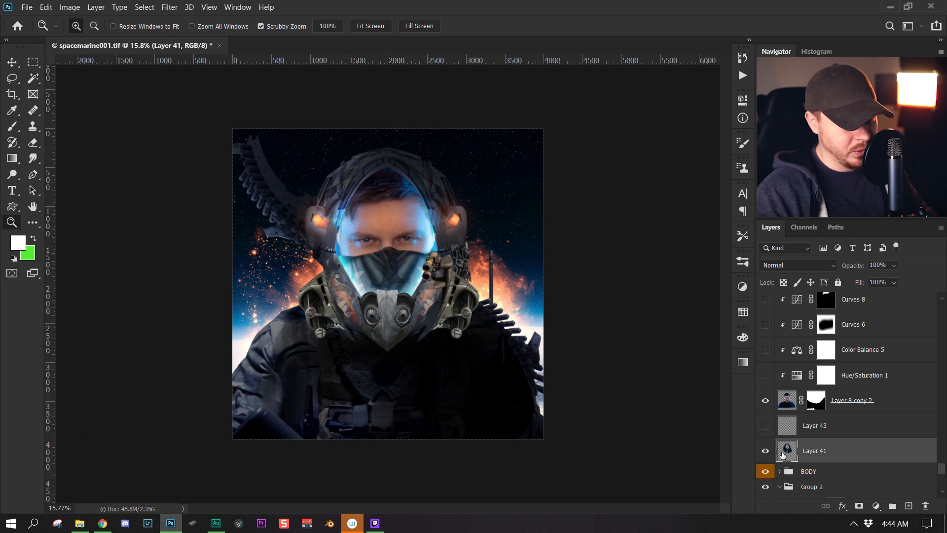
left_click(765, 452)
left_click(765, 453)
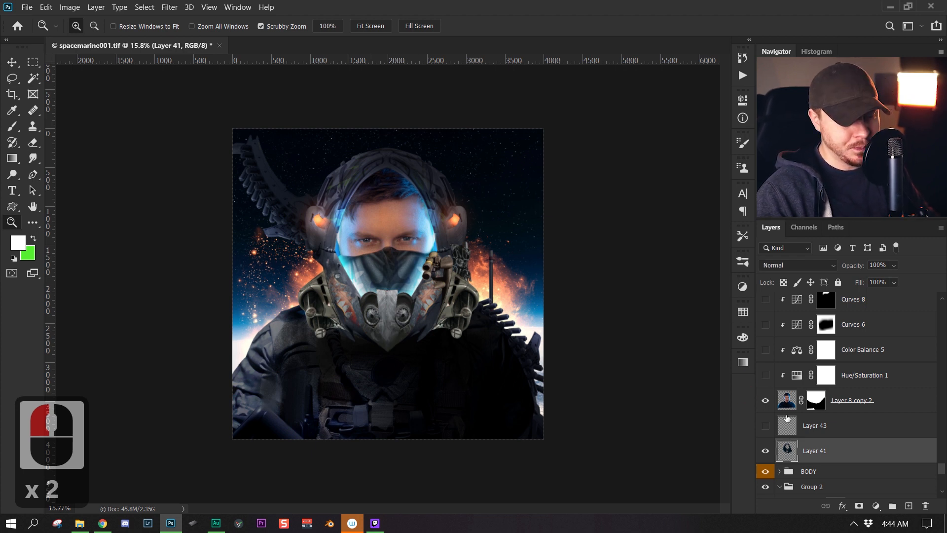
Show Layer 43 and the Hue/Saturation 1, Color Balance 5, Curves 6 and Curves 8 adjustments clipped to Layer 8 copy 2.
left_click(765, 384)
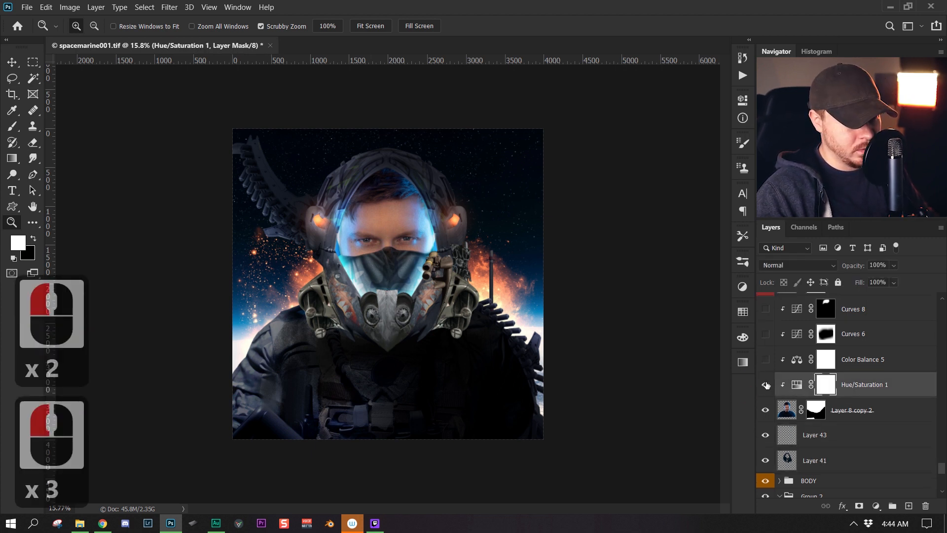
left_click(766, 383)
left_click(766, 382)
left_click(766, 381)
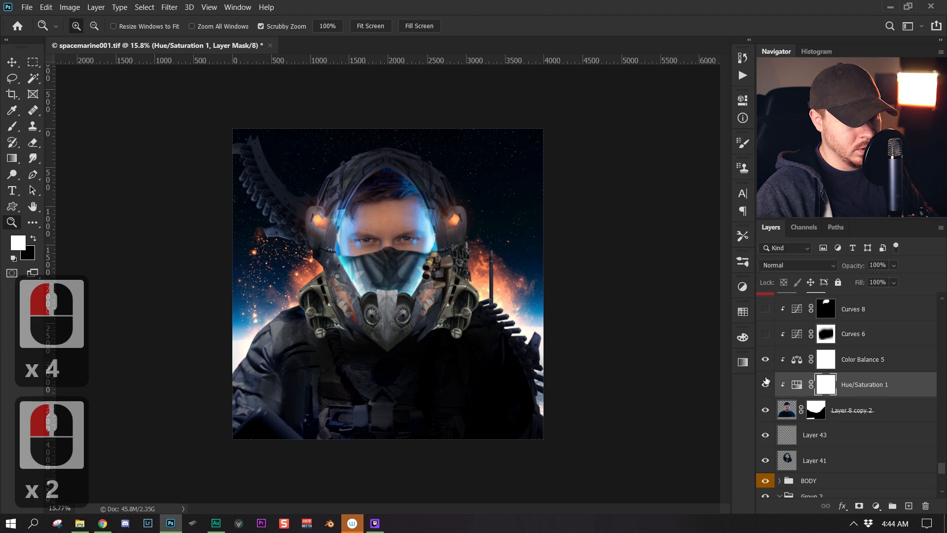
left_click(766, 333)
left_click(765, 309)
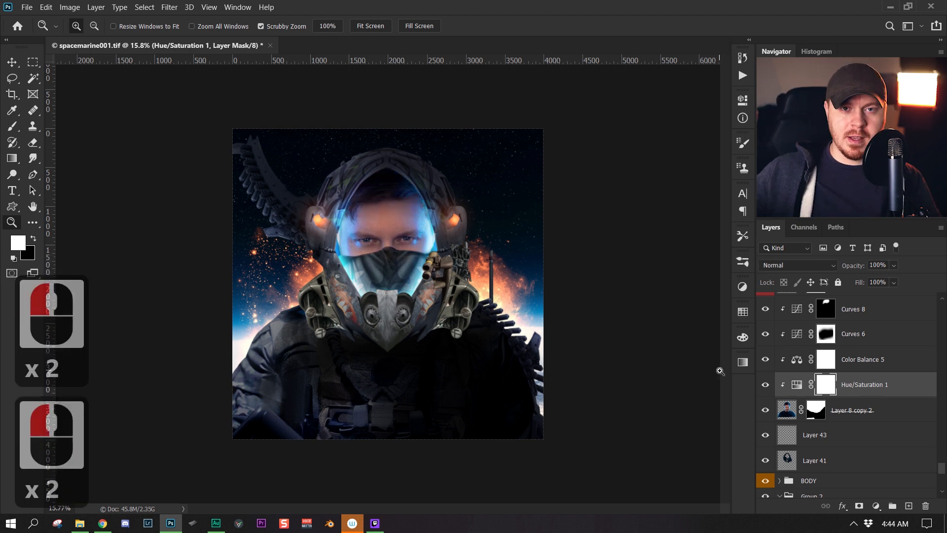
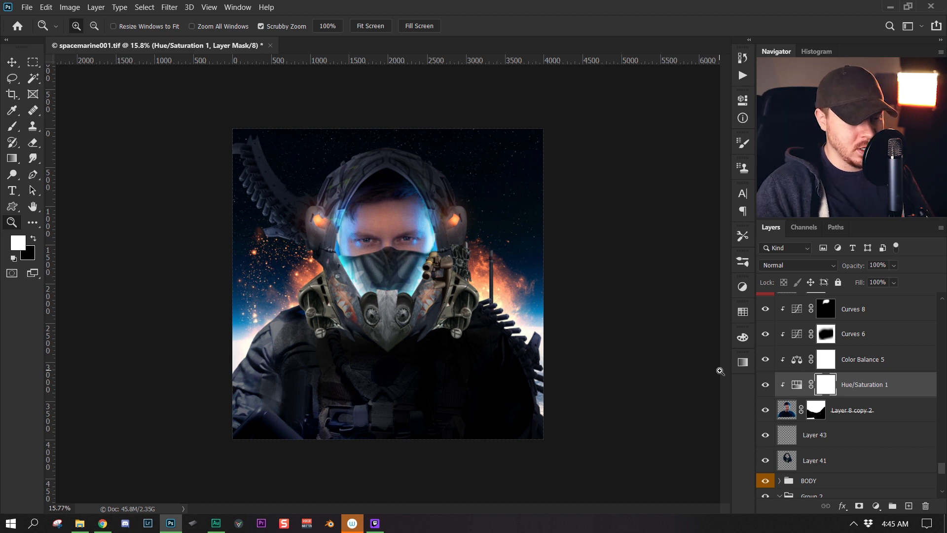
Show Layer 42 above the hidden skull layer, and select Layer 35.
left_click_drag(941, 470, 941, 465)
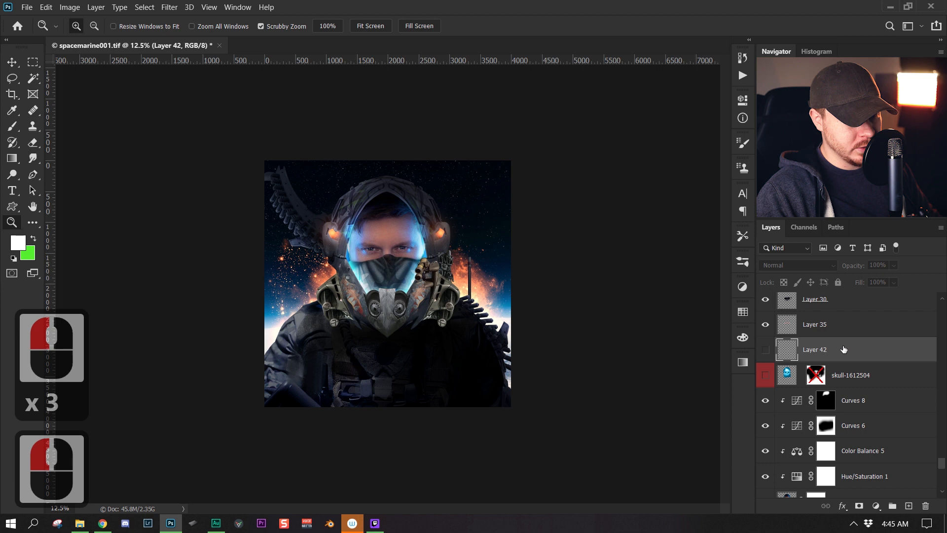
left_click(766, 350)
left_click(833, 321)
Examine the Multiply shading of Layer 35 around the face and mask up close, comparing the layer hidden and shown.
key("z")
left_click_drag(352, 239, 493, 286)
left_click(568, 338, "alt")
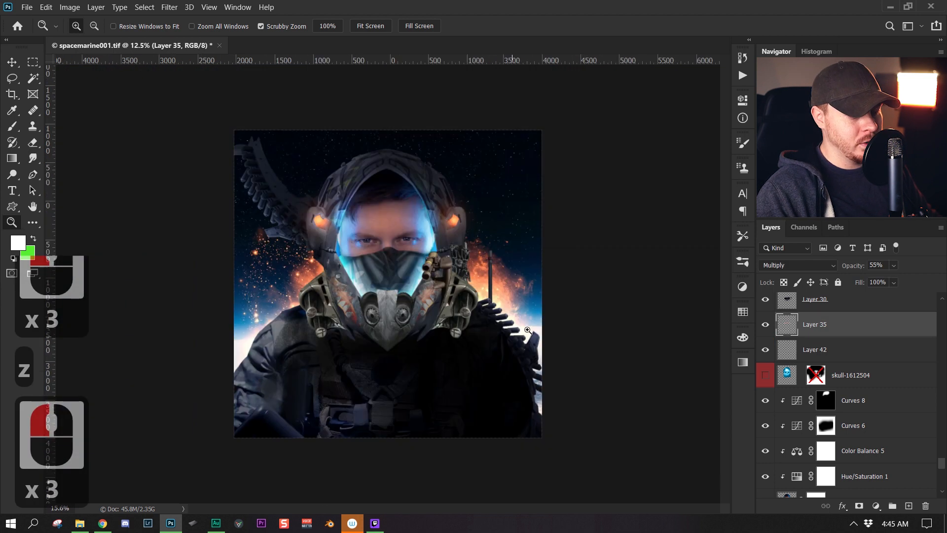
left_click(541, 324, "alt")
left_click(438, 260)
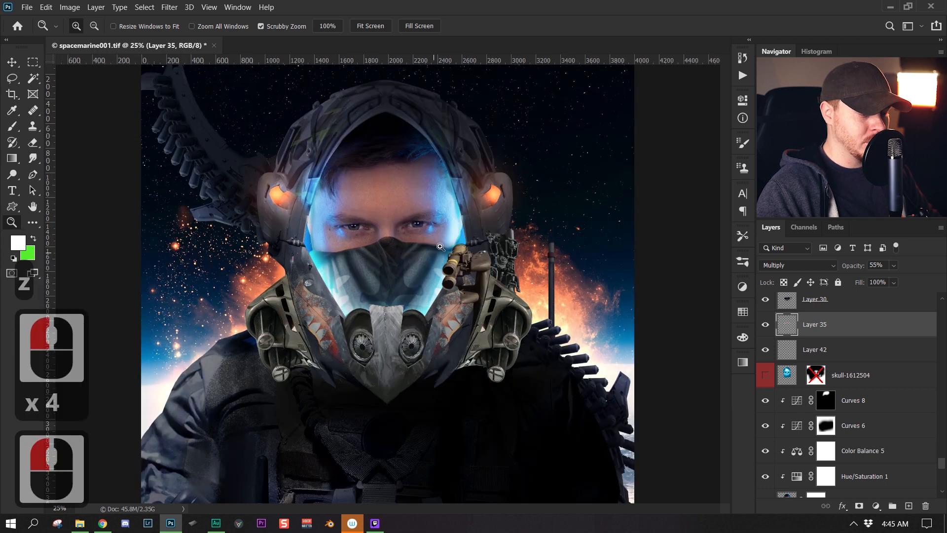
left_click(387, 335)
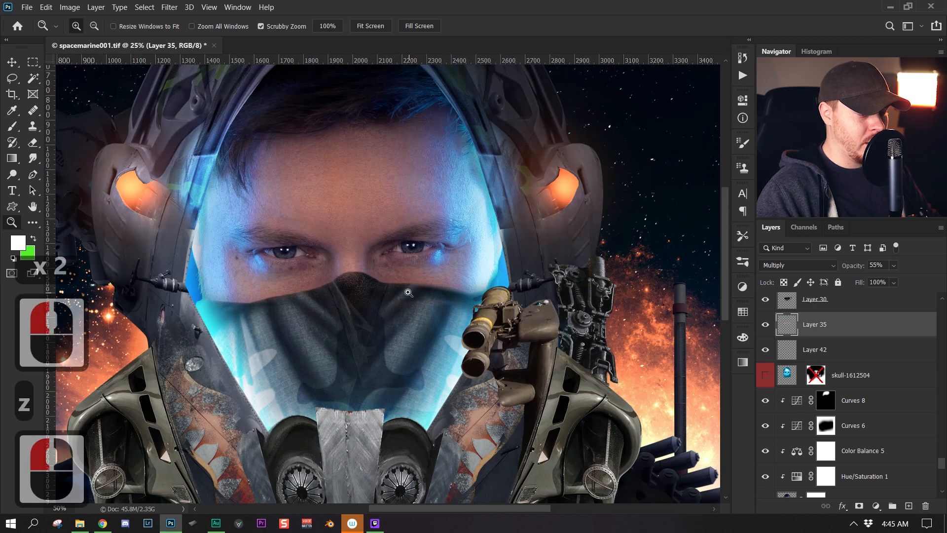
left_click_drag(408, 292, 380, 314)
left_click(380, 315)
left_click(401, 262)
left_click(394, 283)
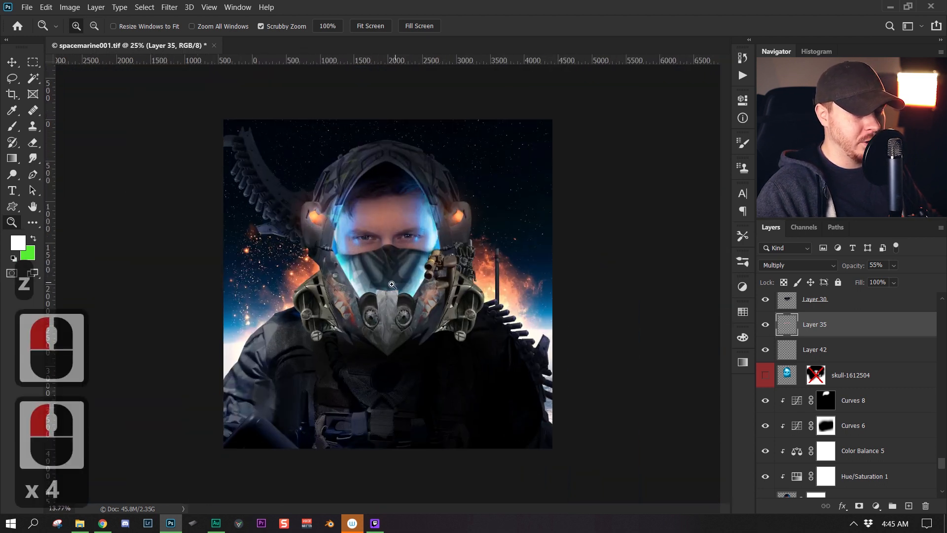
left_click(437, 317)
left_click(387, 241)
left_click(387, 241)
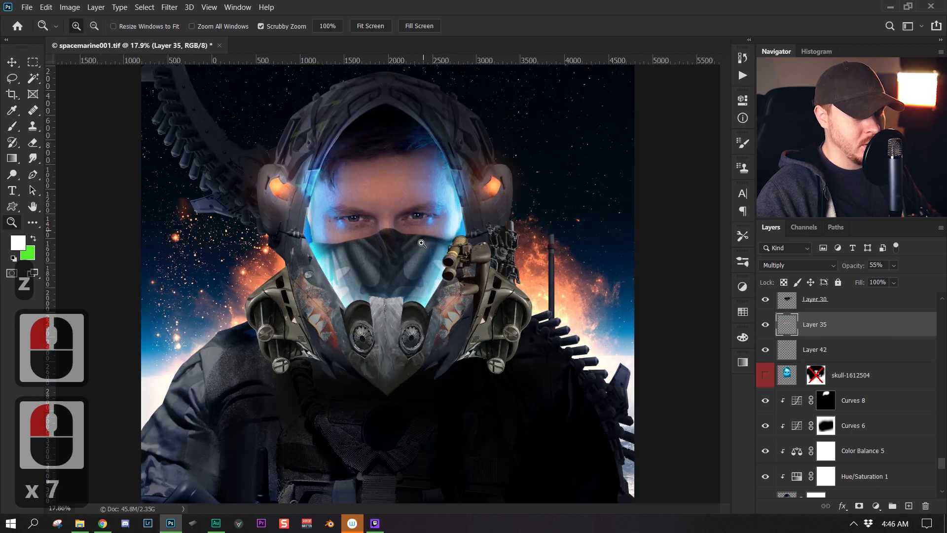
left_click(390, 239)
key("z")
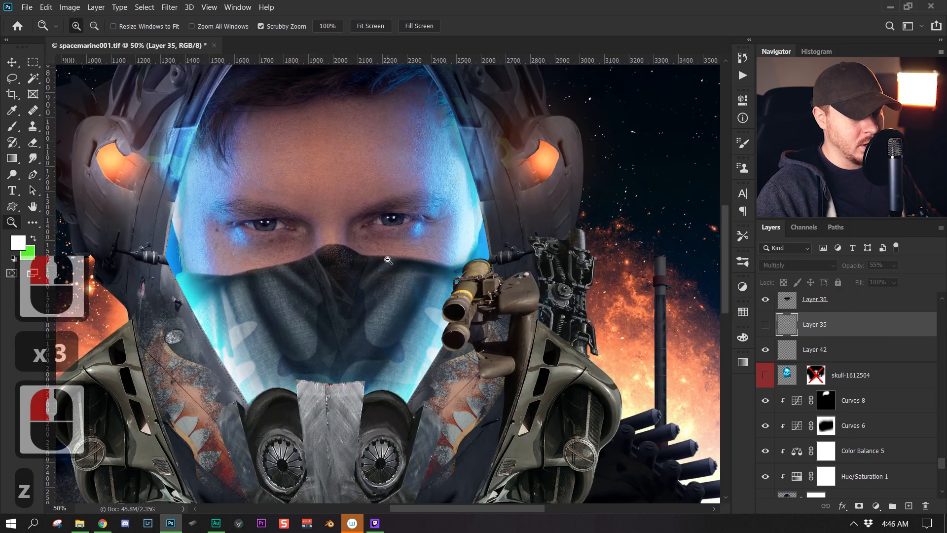
left_click(388, 259, "alt")
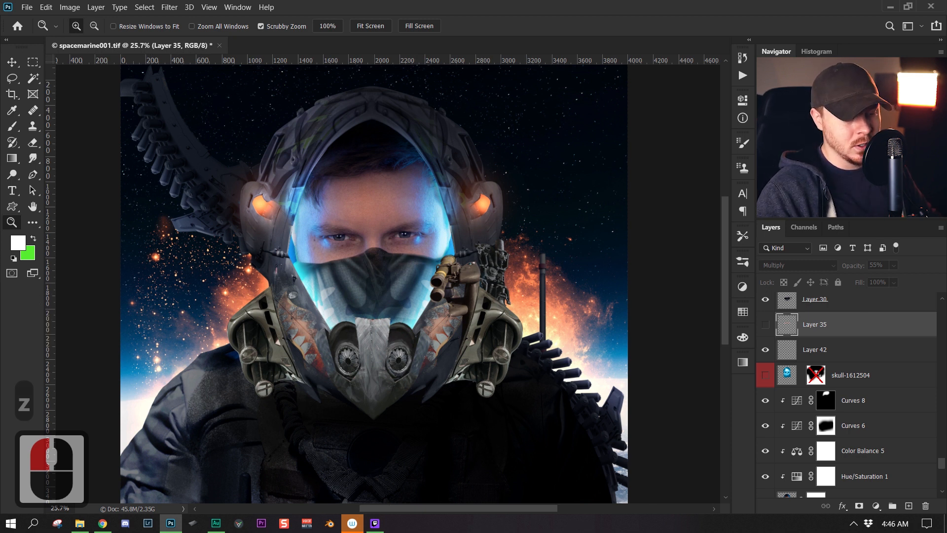
left_click(765, 324)
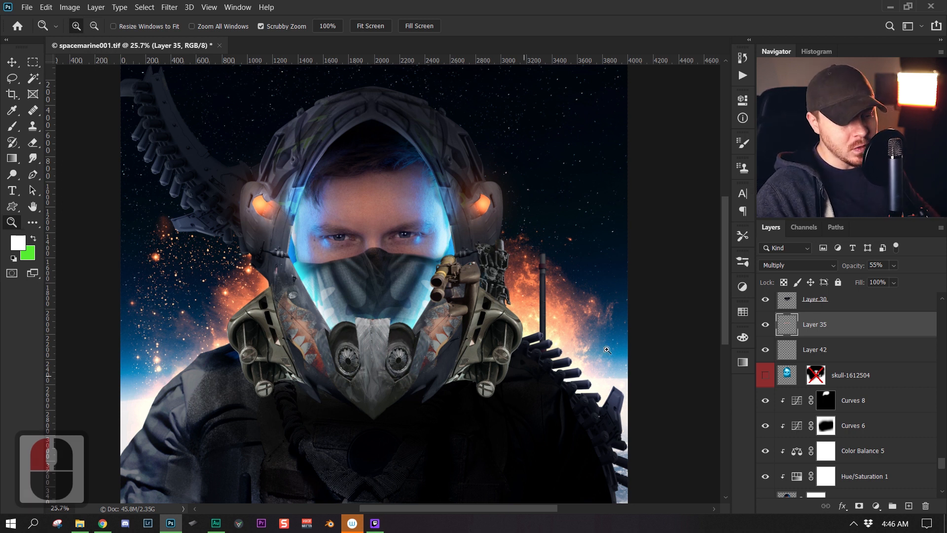
Try painting on Layer 35 along the mask's upper edge with a sampled skin tone and a size 200 brush, and undo the strokes.
left_click(833, 332)
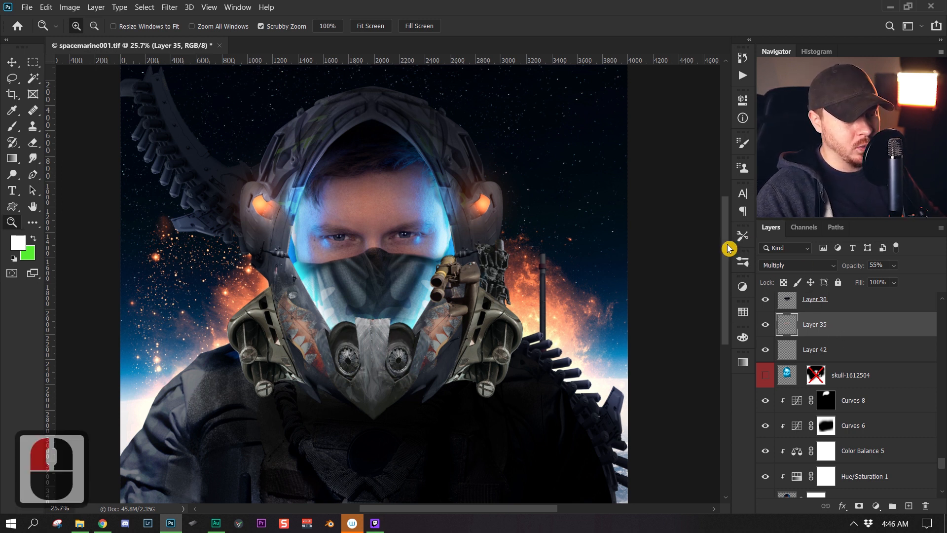
key("x")
left_click(425, 250, "alt")
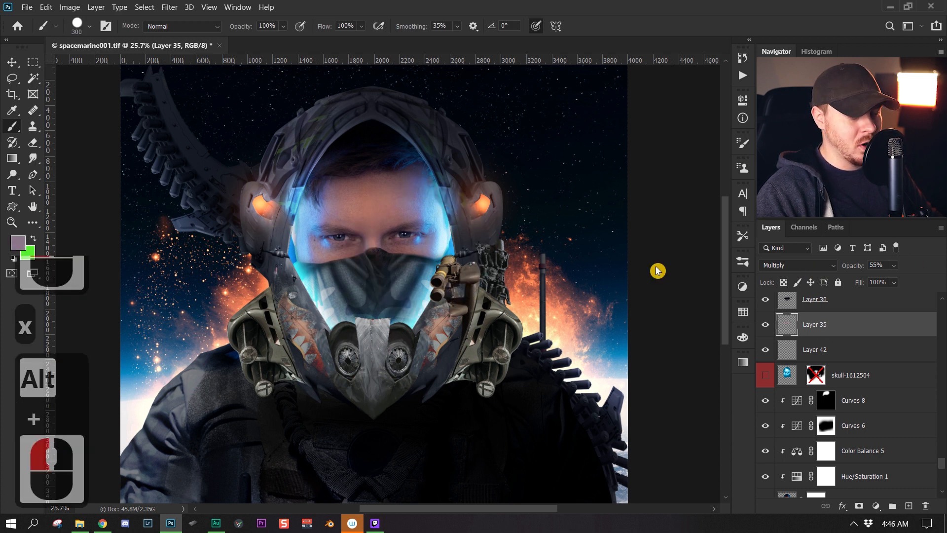
key("bracketleft")
key("bracketleft")
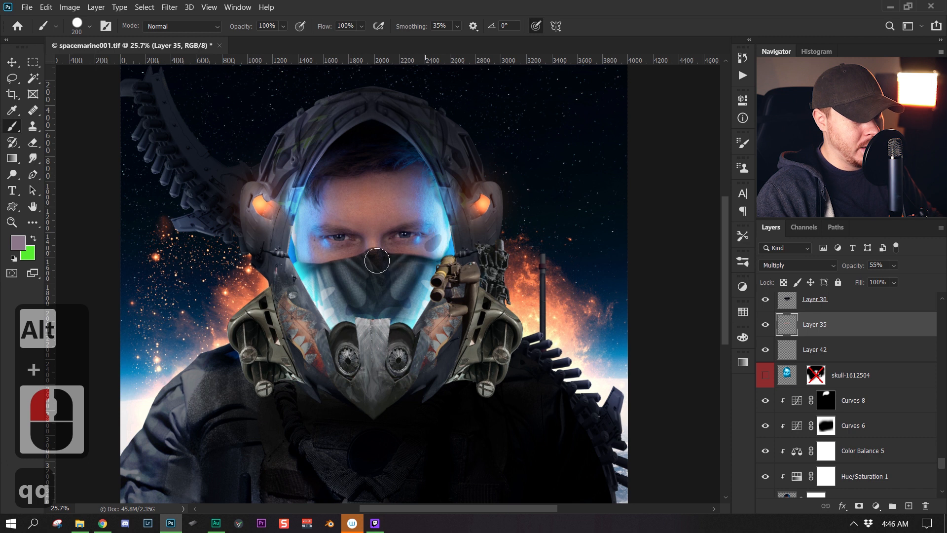
key("ctrl+z")
left_click(378, 254)
key("ctrl+z")
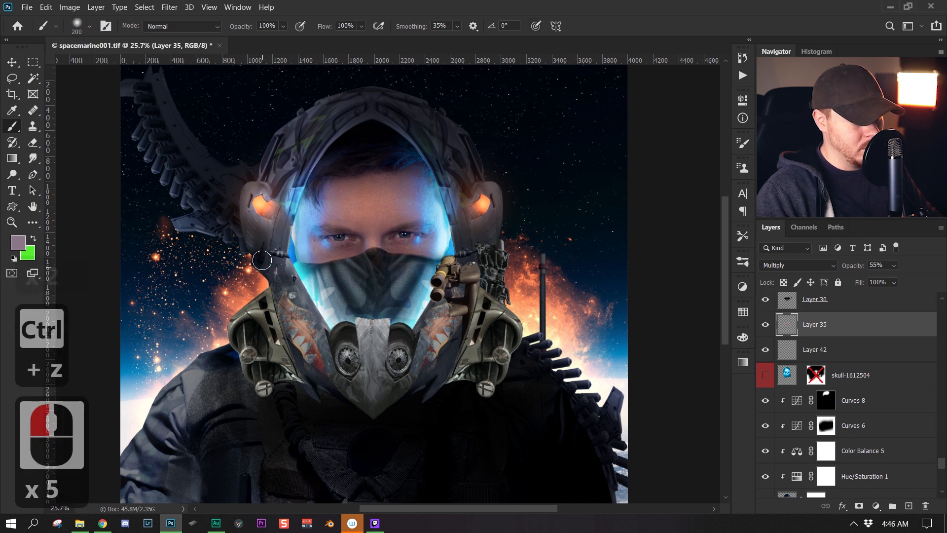
mouse_move(364, 238)
left_mouse_down()
mouse_move(422, 252)
mouse_move(479, 242)
left_mouse_up()
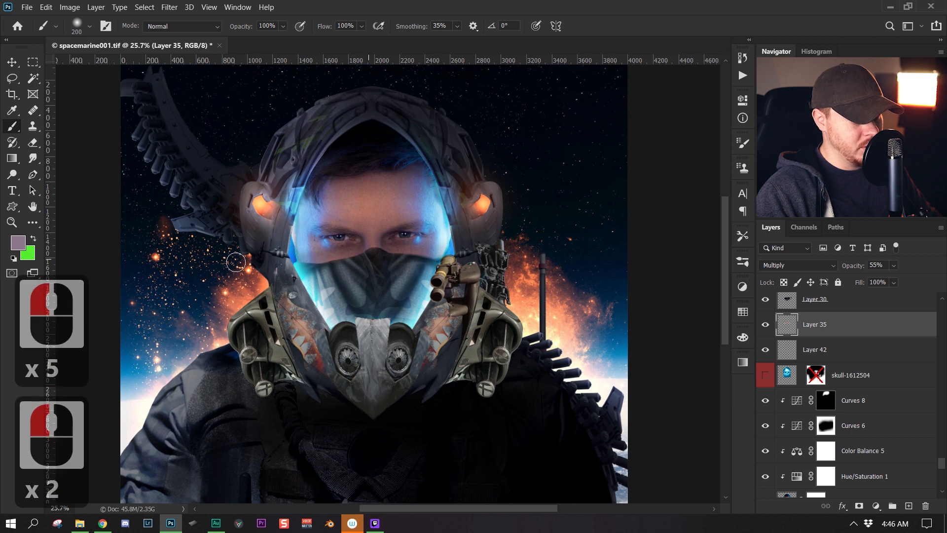
left_click_drag(235, 262, 333, 269)
key("ctrl+z")
key("ctrl+z")
key("ctrl+z")
key("ctrl+z")
key("ctrl+z")
key("ctrl+z")
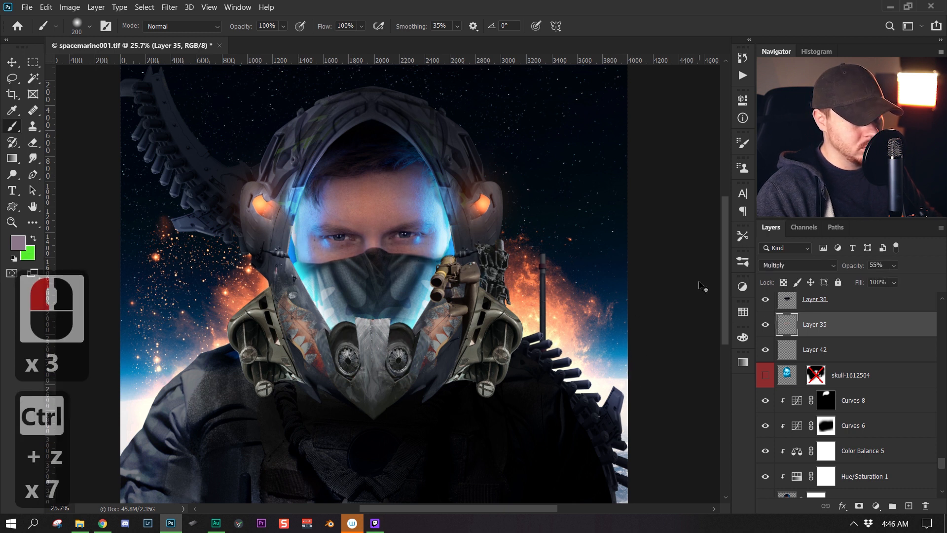
left_click_drag(855, 266, 899, 291)
key("ctrl+z")
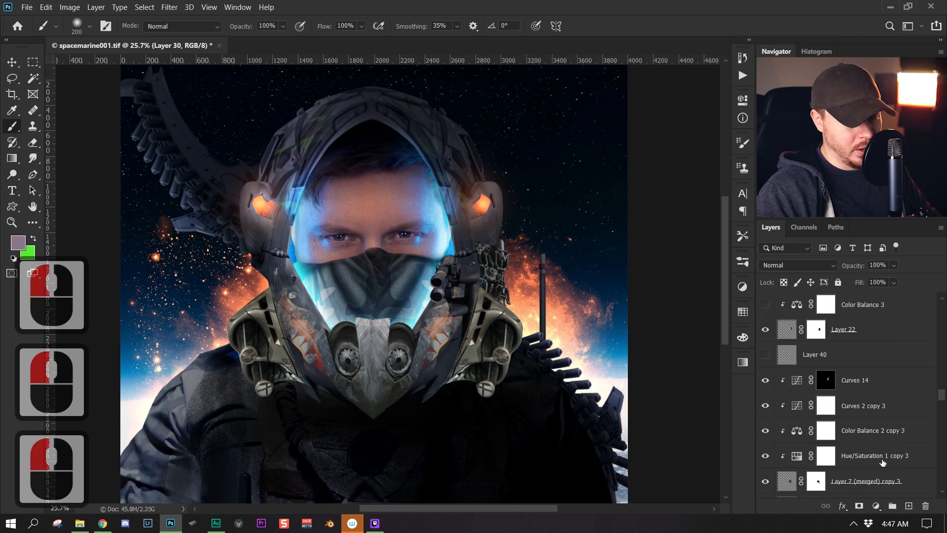
Select Layer 40 and compare it hidden and shown, leaving the white highlights on the gun scope turned on.
left_click(765, 355)
left_click(765, 355)
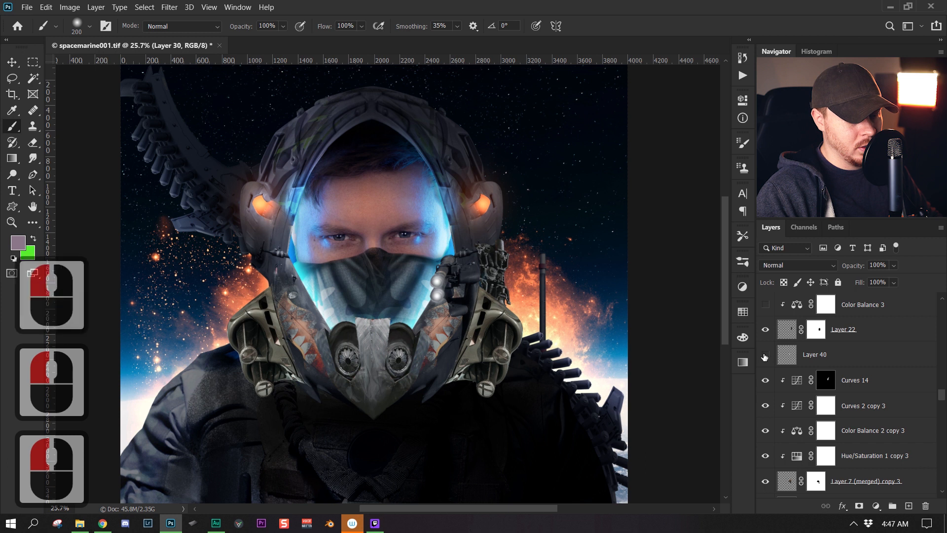
left_click(834, 362)
left_click_drag(939, 403, 935, 399)
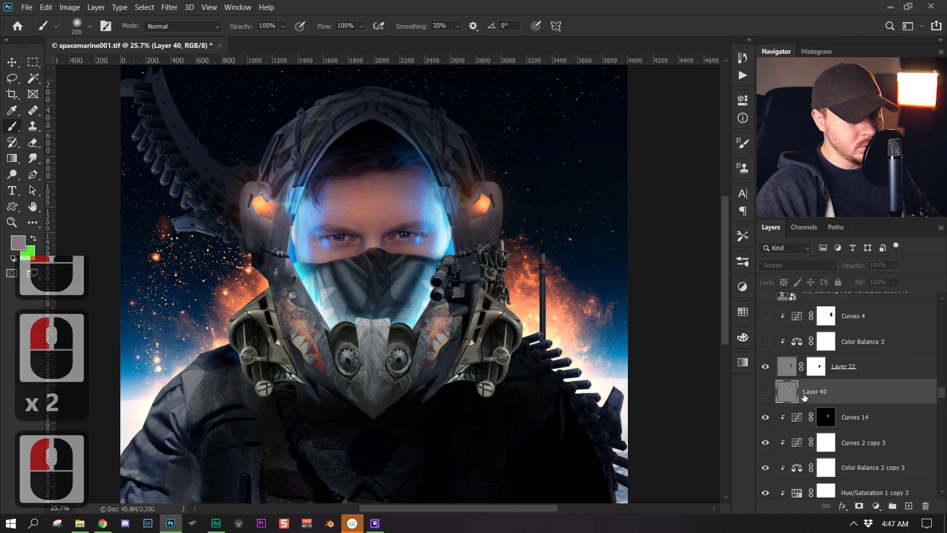
left_click(765, 392)
left_click(765, 392)
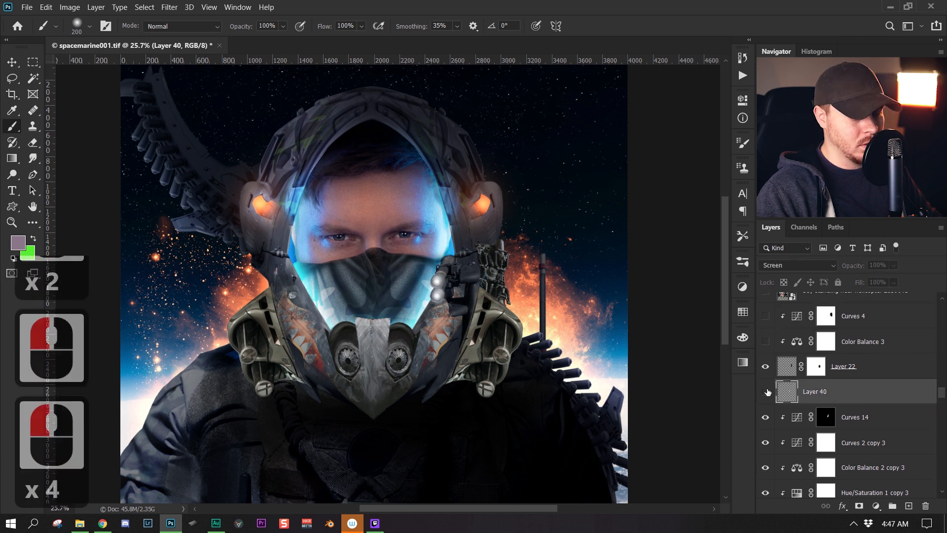
left_click(765, 391)
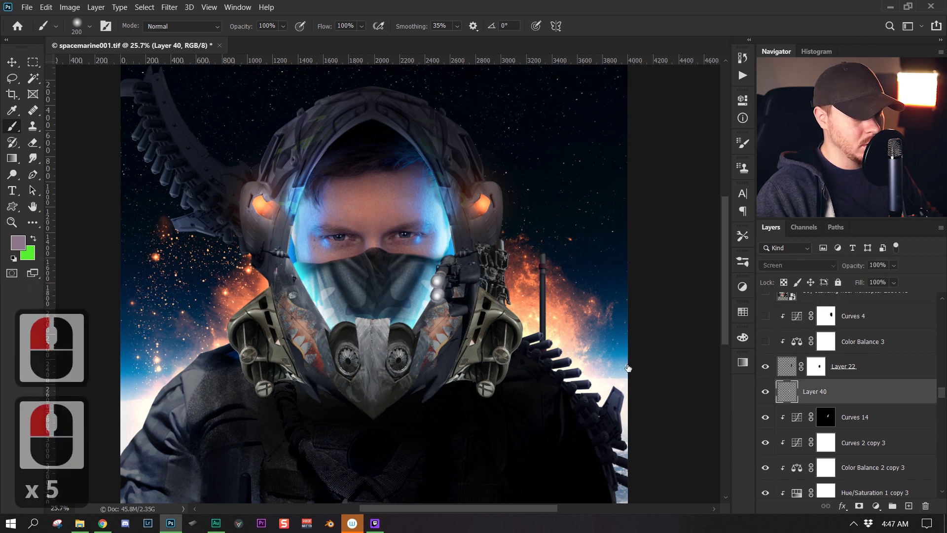
key("z")
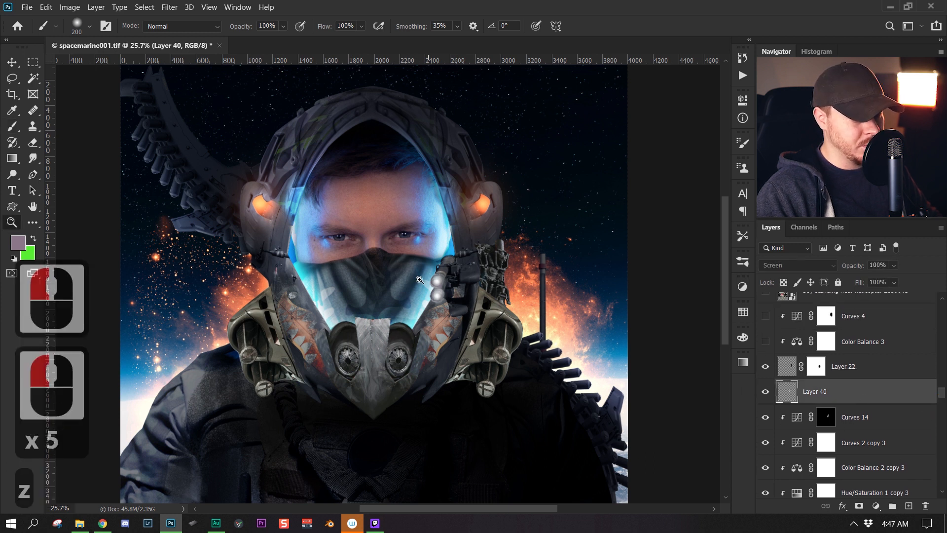
key("x")
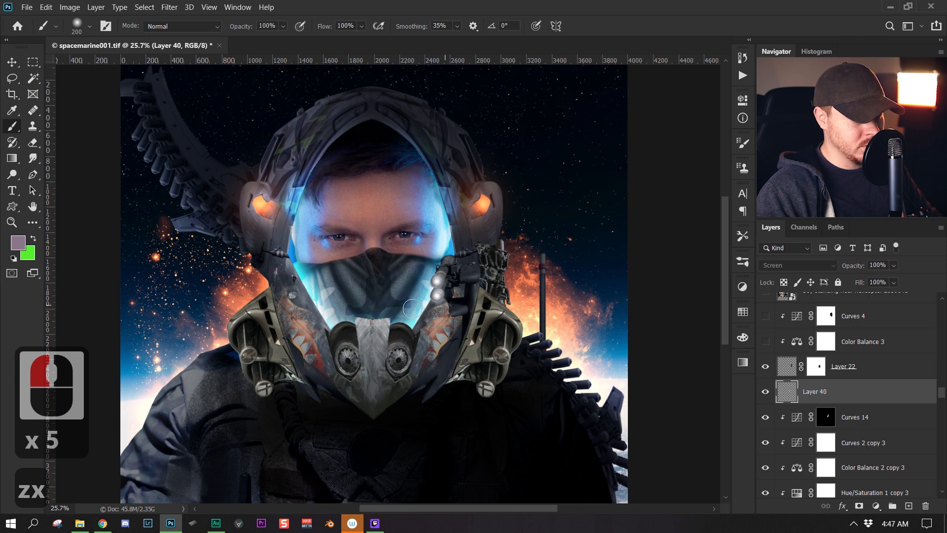
Turn on the Color Balance 3 and Curves 4 adjustments clipped to Layer 22, comparing the image with and without them.
left_click(845, 392)
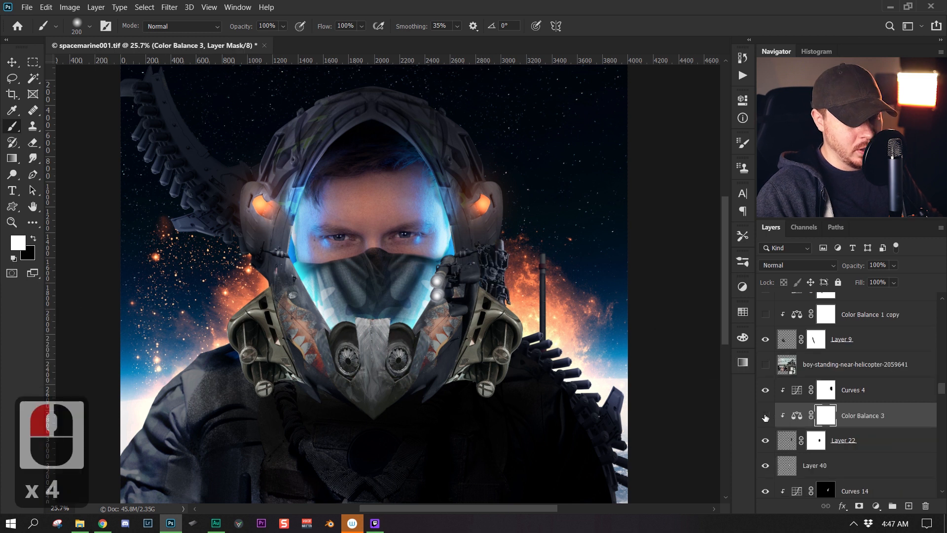
left_click(765, 390)
left_click(765, 416)
left_click(765, 415)
left_click(764, 390)
Compare the Color Balance 1 copy and Curves 1 copy adjustments on Layer 9 off and on, leaving both turned on.
scroll(764, 399, "up", 3)
left_click(765, 398)
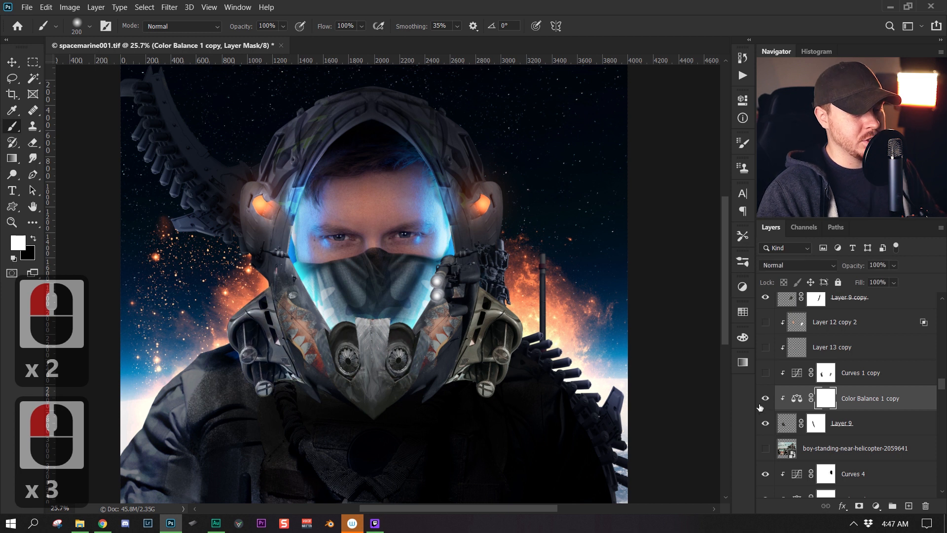
left_click(765, 398)
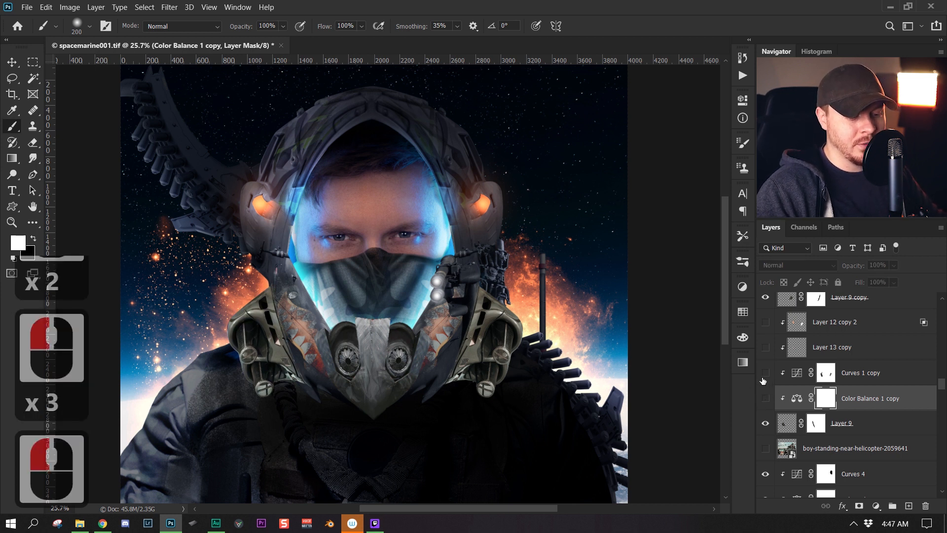
left_click(764, 377)
left_click(766, 395)
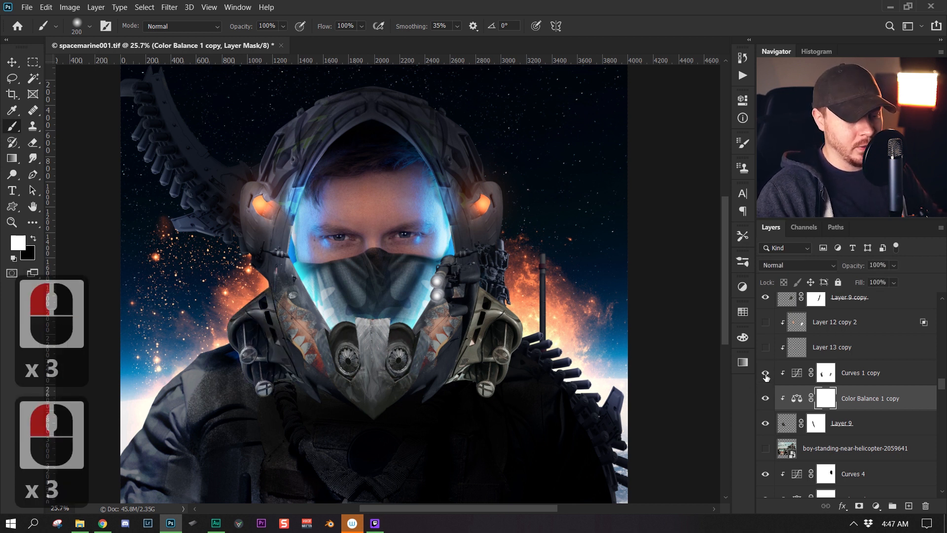
left_click(766, 399)
left_click(765, 376)
left_click(765, 397)
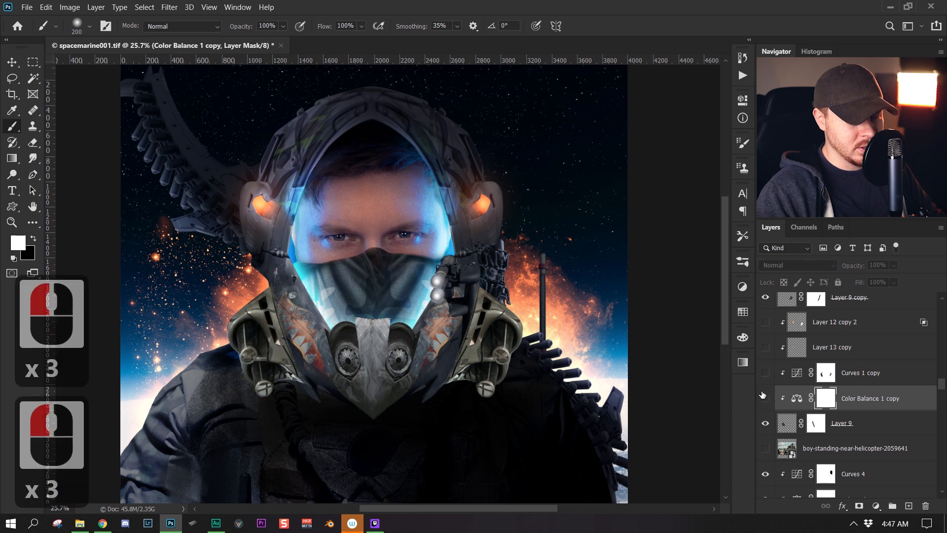
left_click(764, 373)
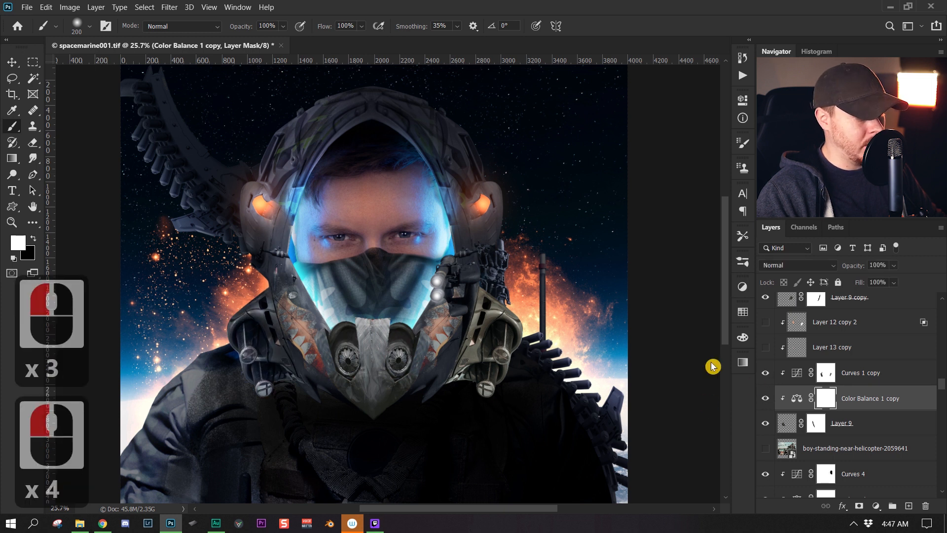
Turn on Layer 13 copy to fill the openings of the left helmet pod with orange.
left_click(797, 401)
scroll(801, 410, "up", 1)
left_click(766, 377)
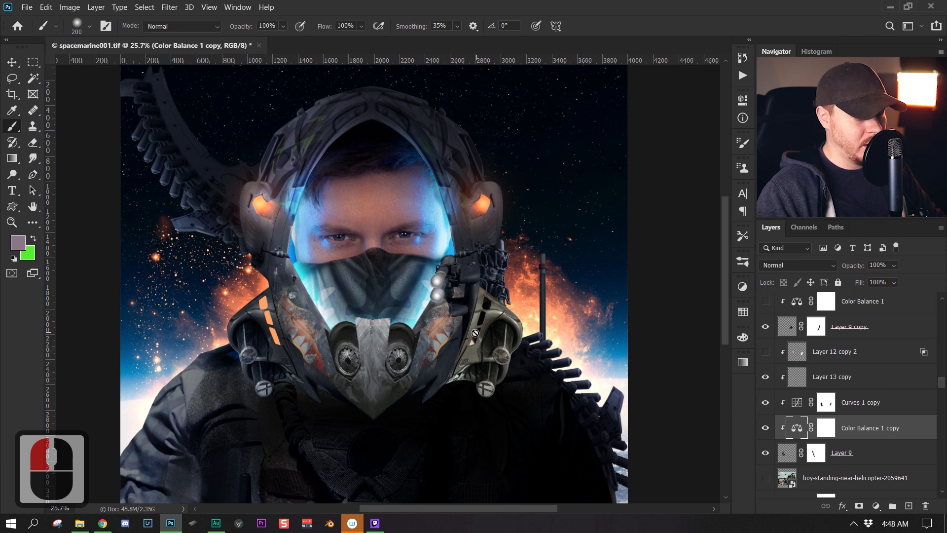
Examine the orange openings on the left helmet pod up close and compare them with Layer 13 copy hidden and shown.
key("z")
mouse_move(249, 298)
left_mouse_down()
mouse_move(329, 361)
mouse_move(340, 334)
left_mouse_up()
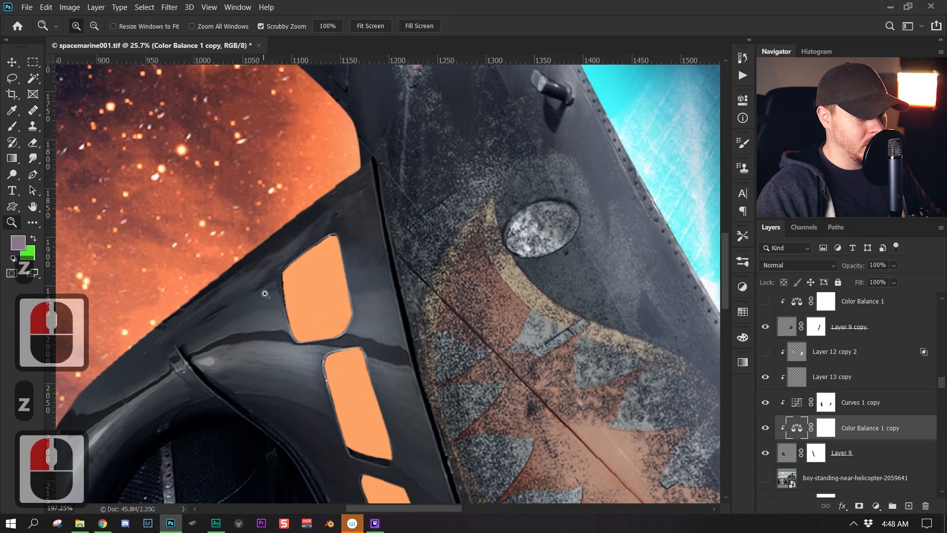
key("z")
left_click_drag(421, 413, 339, 415)
left_click_drag(480, 404, 438, 415)
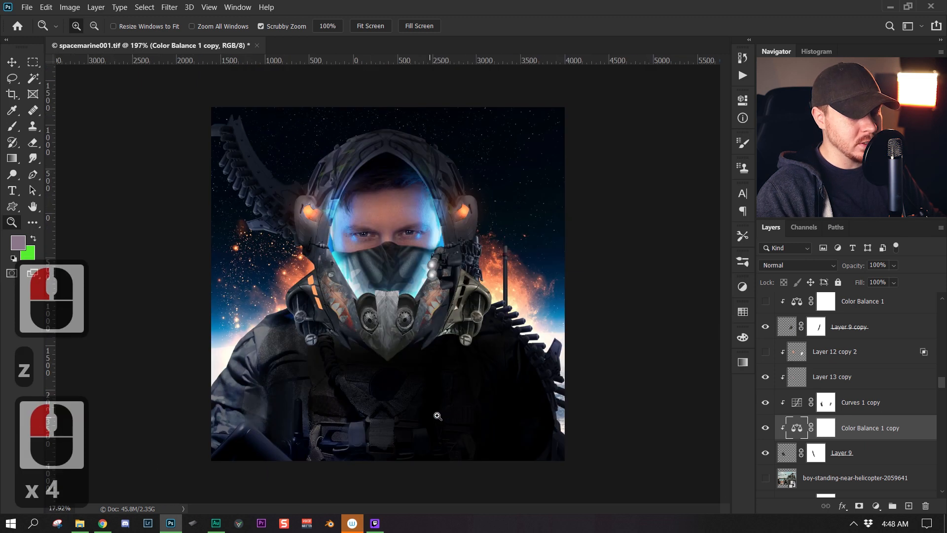
left_click(476, 393)
left_click(327, 282)
key("z")
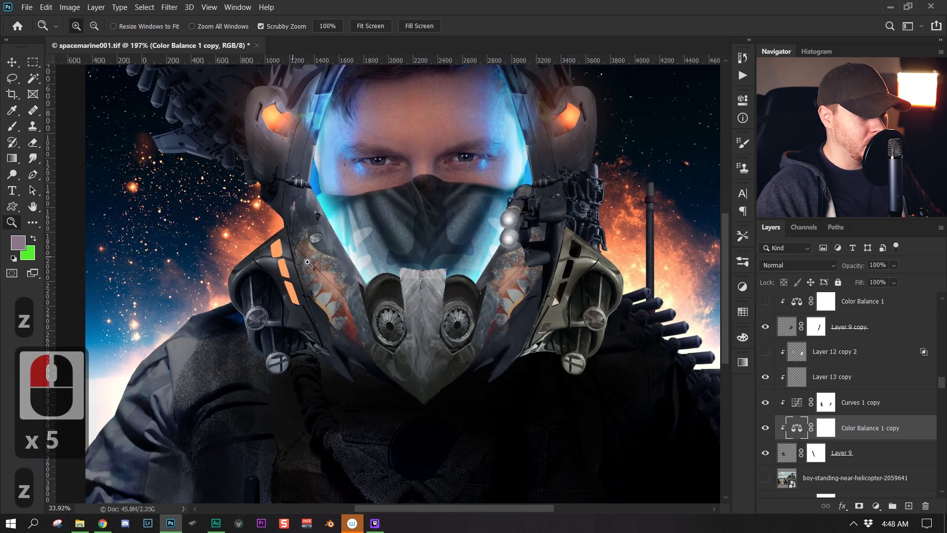
left_click_drag(424, 296, 404, 298)
left_click(424, 300)
left_click(425, 299)
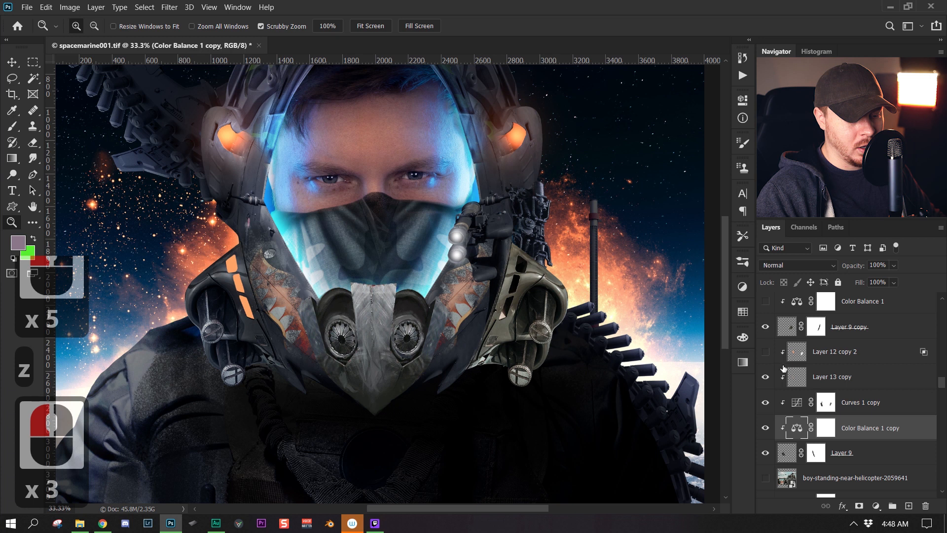
left_click(765, 377)
left_click(765, 376)
Preview the effect of Layer 12 copy 2 and inspect its blending options without changing them.
left_click(765, 351)
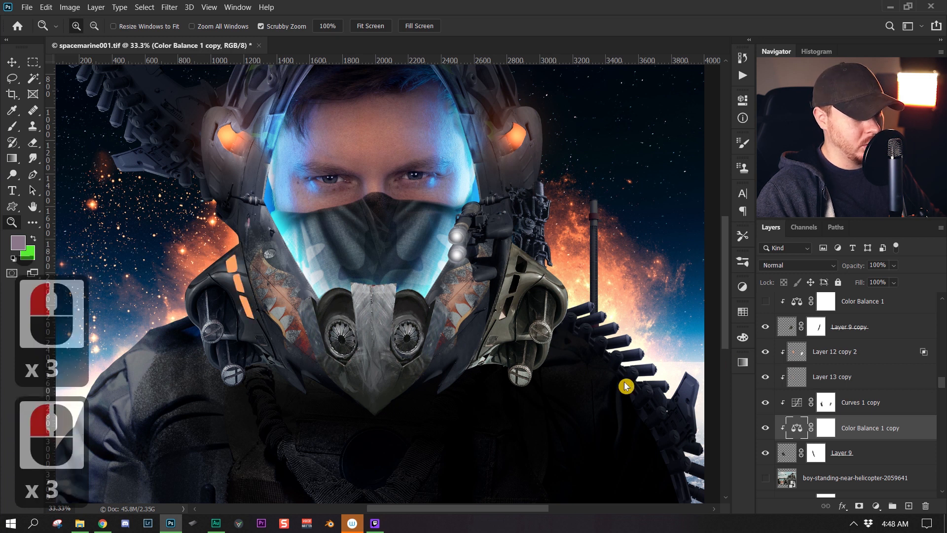
left_click(765, 351)
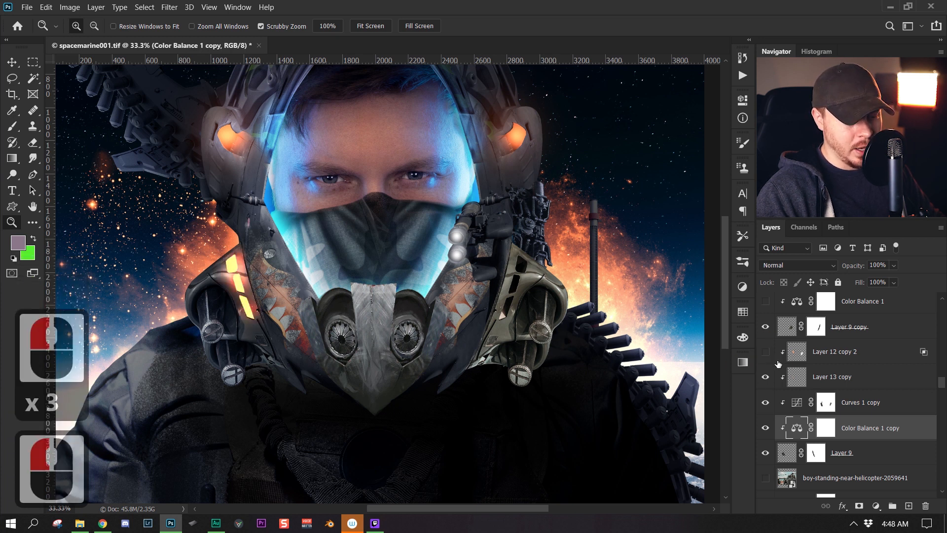
double_click(861, 354)
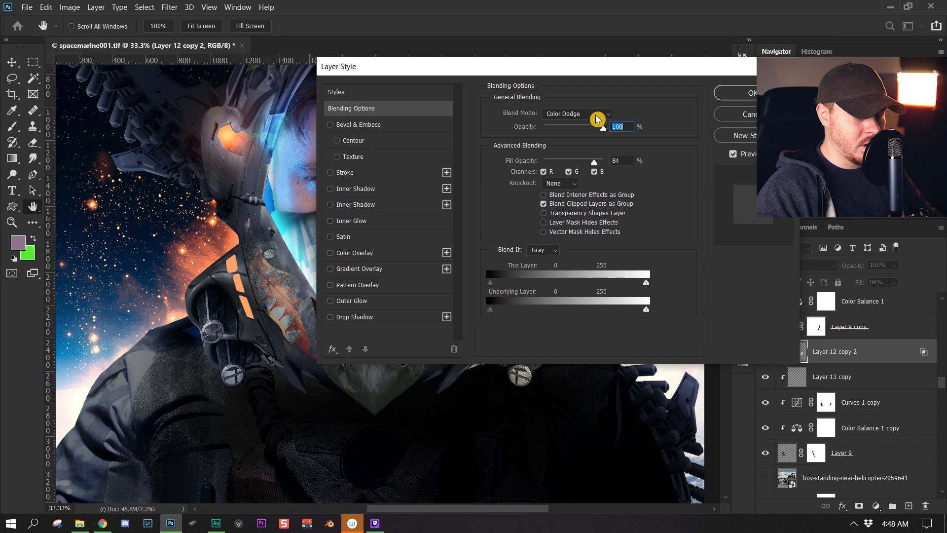
left_click(771, 114)
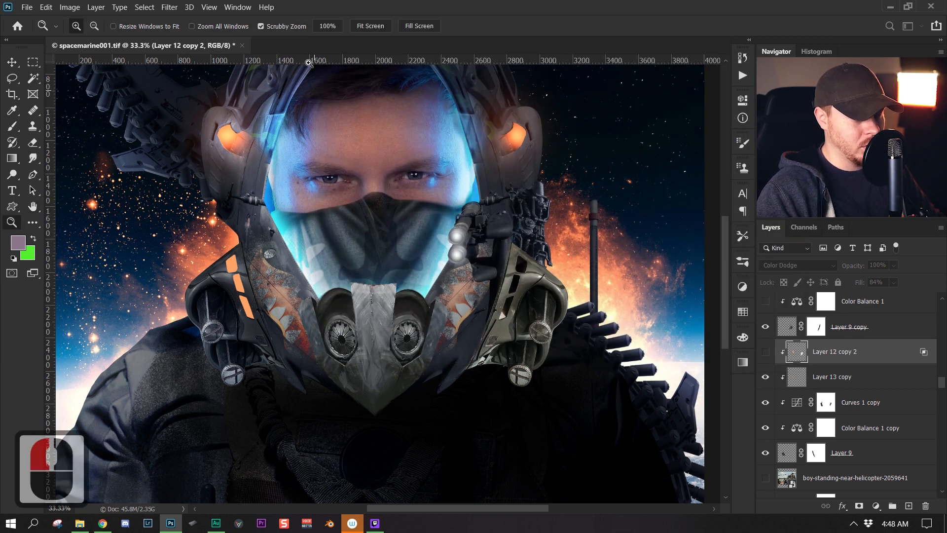
Set the Brush tool's flow to 4%.
key("b")
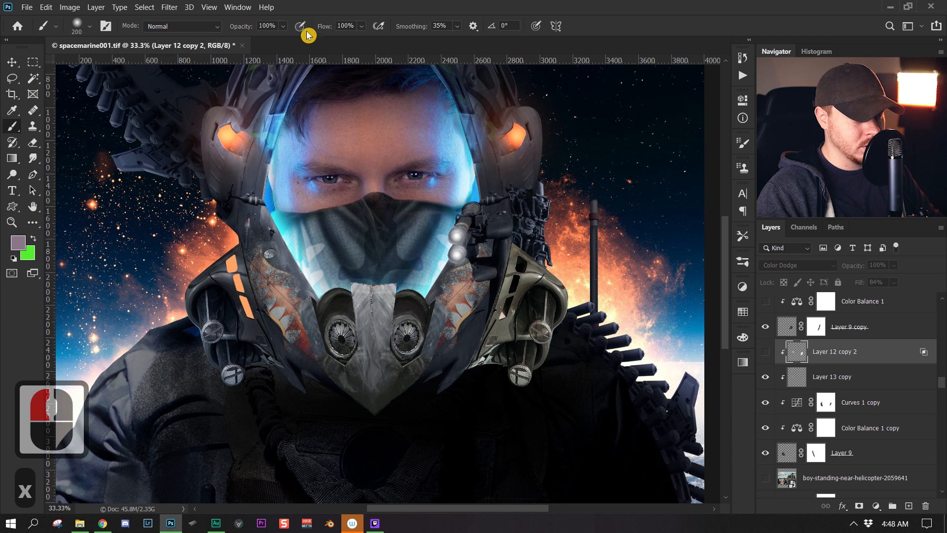
mouse_move(325, 26)
left_mouse_down()
mouse_move(303, 33)
mouse_move(322, 29)
left_mouse_up()
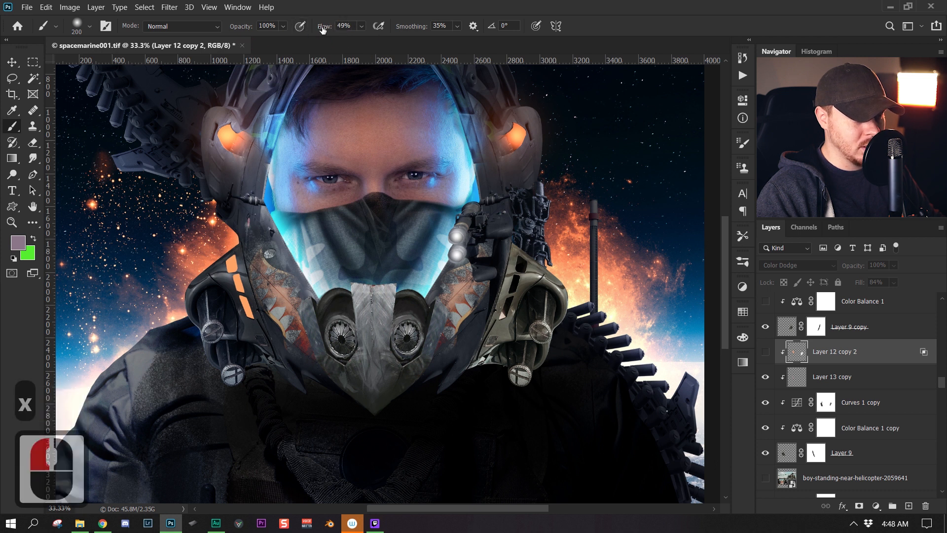
double_click(345, 25)
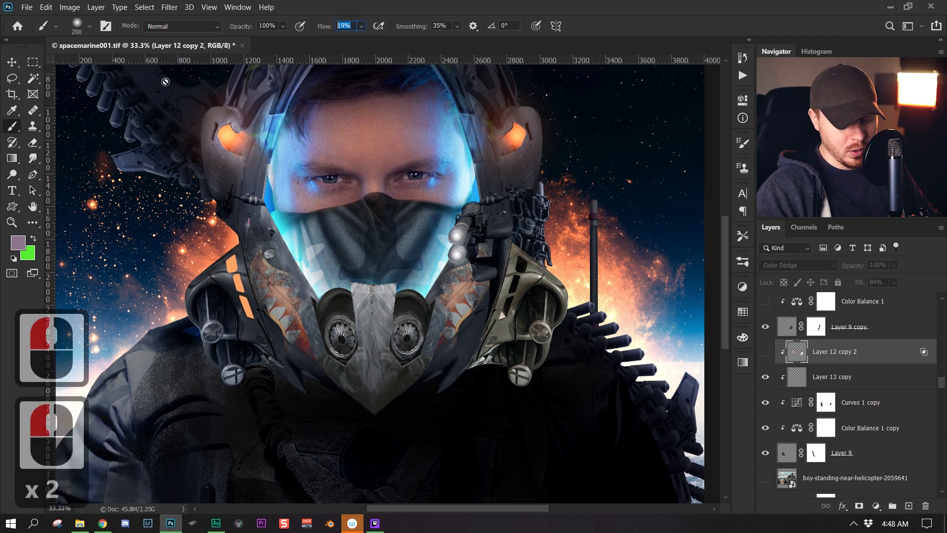
type("4")
key("Return")
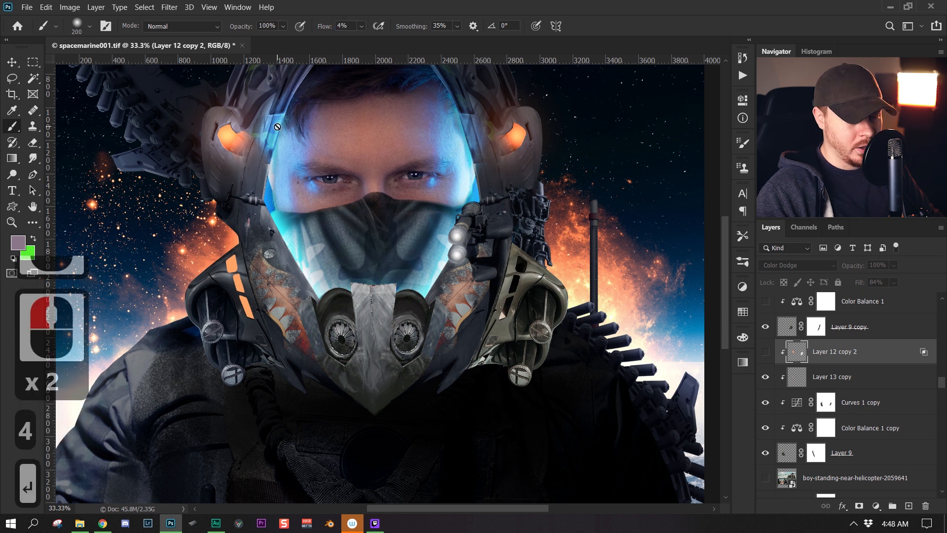
Turn on Layer 12 copy 2, try a size 250 brush stroke over the left pod's orange openings, and undo the stroke.
left_click(765, 351)
key("bracketright")
mouse_move(228, 258)
left_mouse_down()
mouse_move(261, 286)
mouse_move(237, 310)
left_mouse_up()
key("ctrl+z")
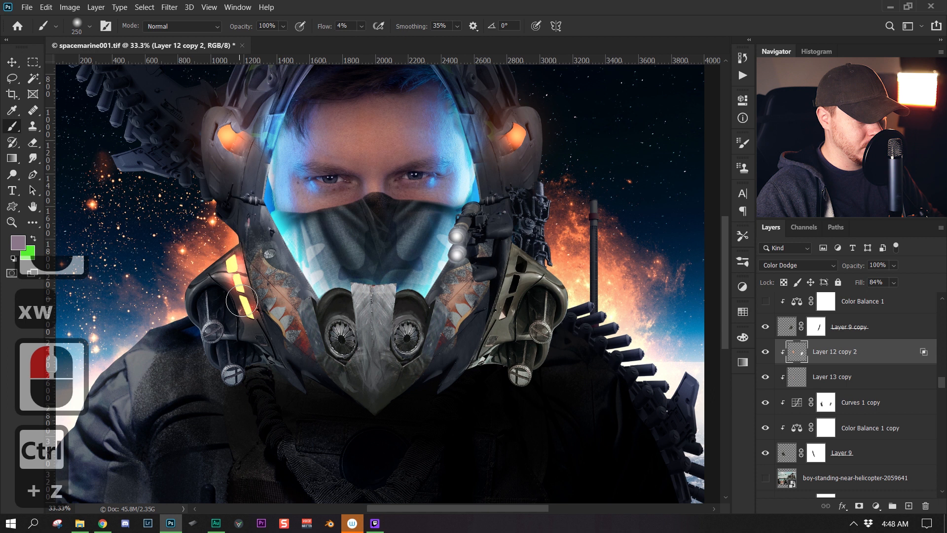
Turn on the Color Balance 1 and Curves 1 adjustments clipped to Layer 9 copy for the right helmet pod.
key("z")
left_click_drag(290, 298, 253, 276)
left_click(292, 303)
left_click(283, 279)
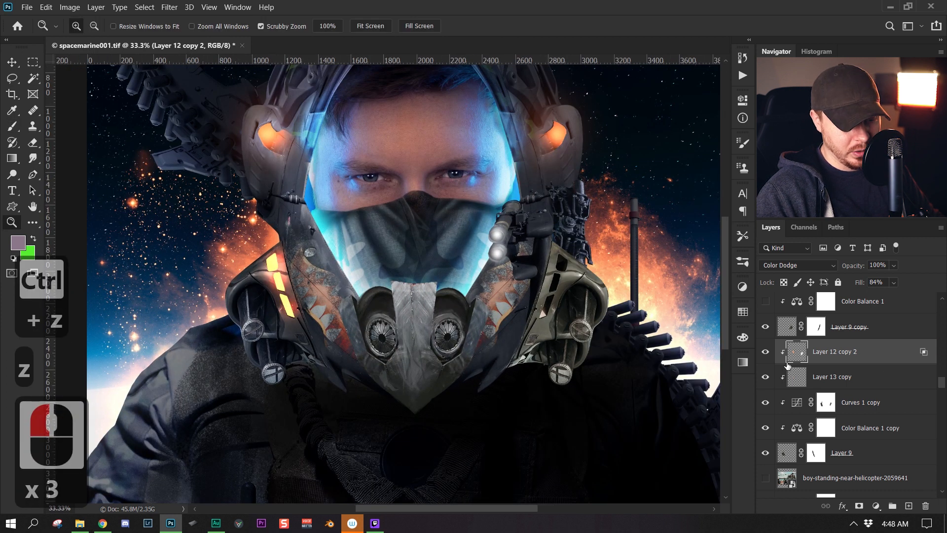
left_click_drag(941, 385, 941, 382)
left_click(765, 368)
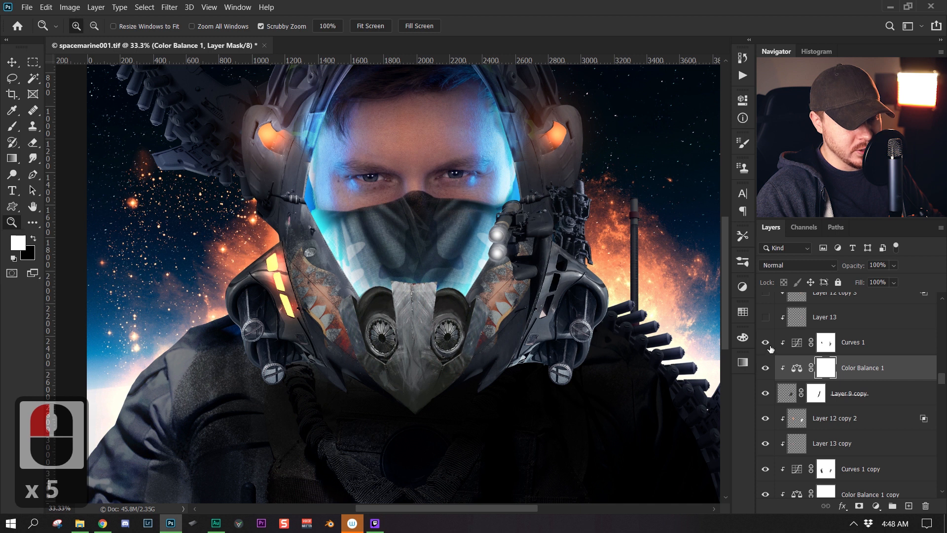
left_click(540, 316)
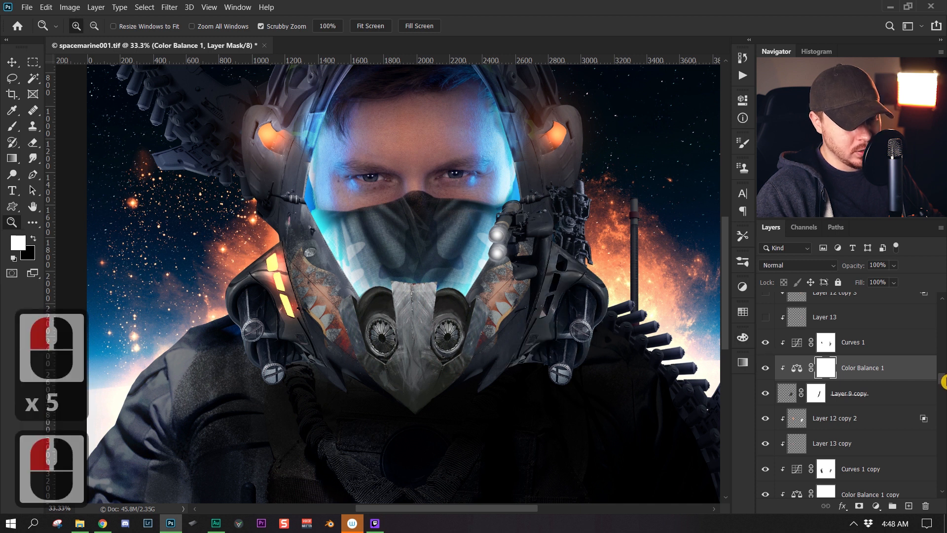
Turn on Layer 13 and Layer 12 copy 3 to light the right pod's openings, and Layer 14 for the orange glow around both pods.
left_click(943, 383)
left_click_drag(942, 384, 943, 381)
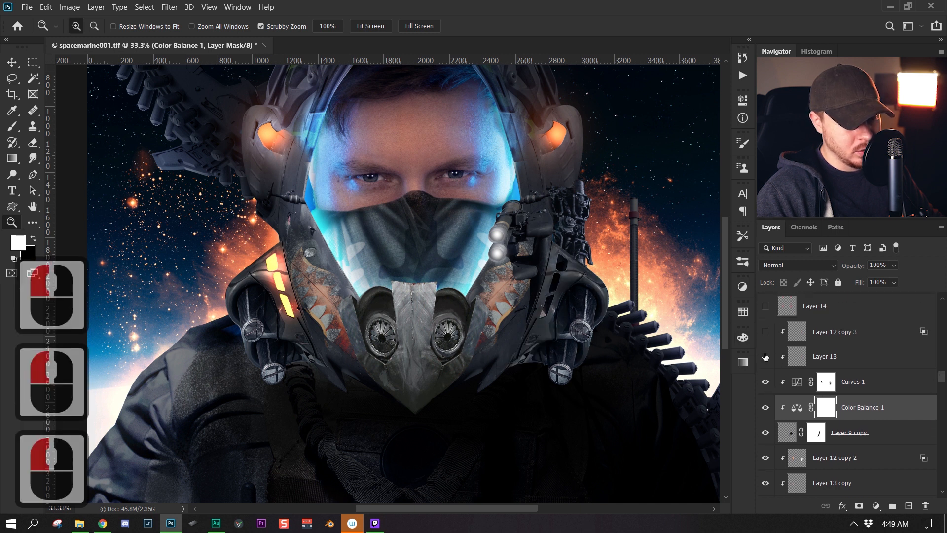
left_click(765, 357)
left_click(765, 341)
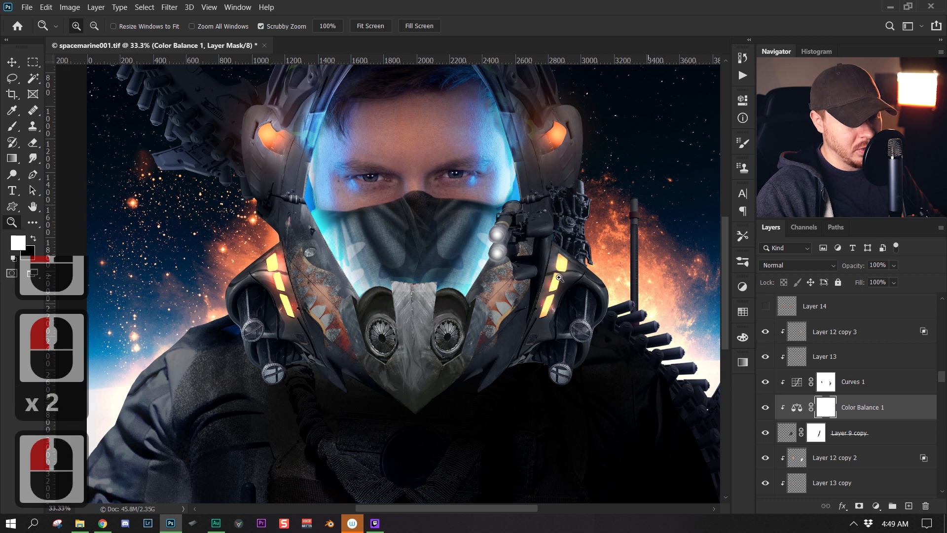
left_click(765, 306)
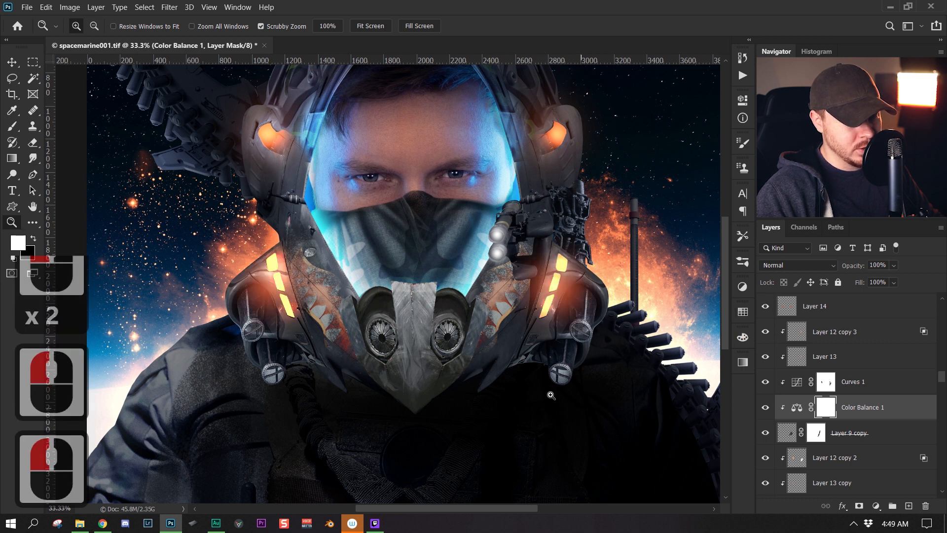
Select Layer 14 and compare the image with and without its orange glow around the pods.
key("z")
left_click_drag(501, 326, 468, 328)
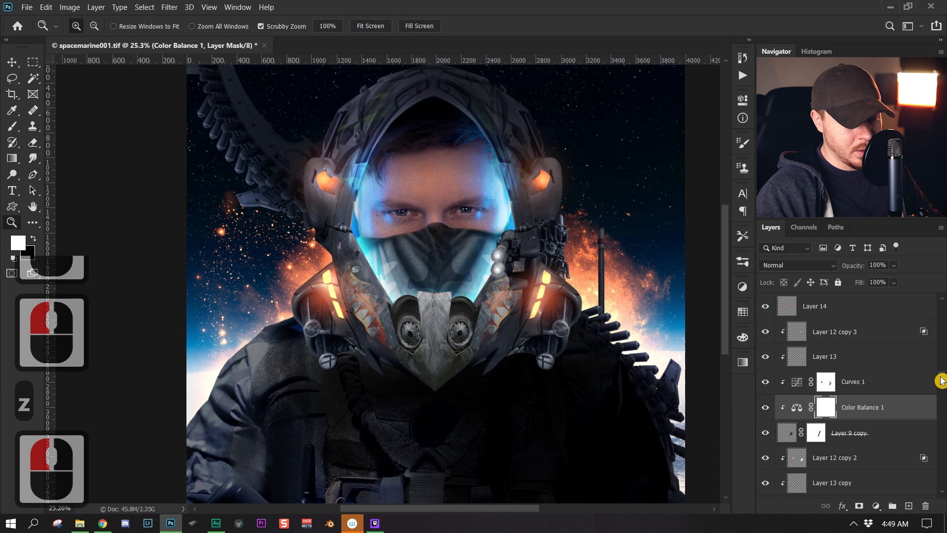
left_click_drag(939, 381, 940, 372)
left_click(808, 355)
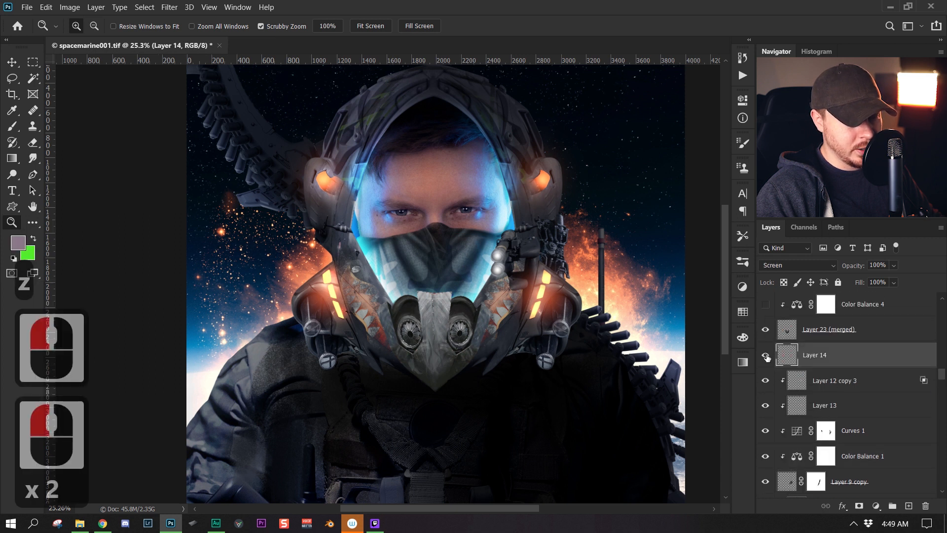
left_click(765, 355)
left_click(766, 355)
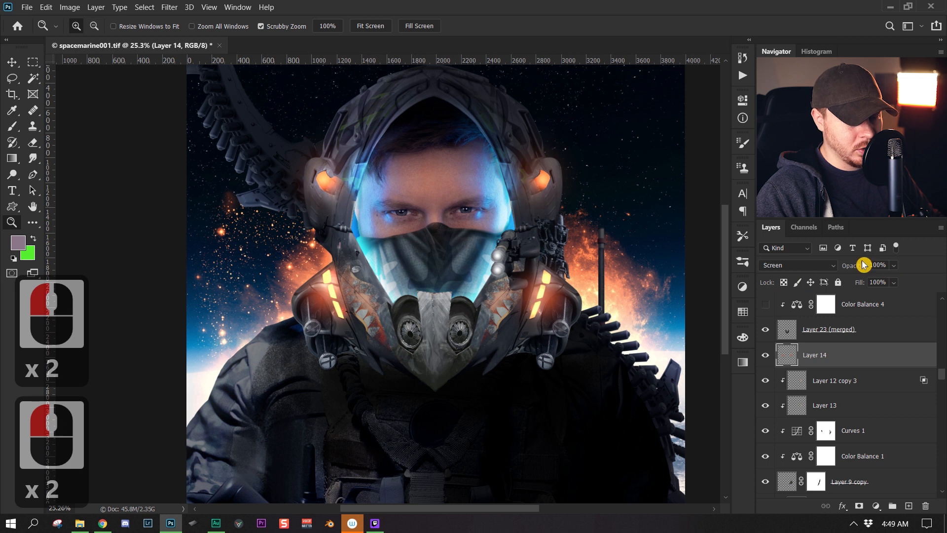
Try a size 1100 brush dab at 4% flow over the left pod on Layer 14, using a sampled orange, and undo it.
key("x")
key("w")
key("e")
key("x")
key("w")
key("w")
key("w")
key("w")
key("w")
key("w")
key("w")
left_click_drag(330, 282, 325, 264, "alt")
key("w")
left_click(332, 283)
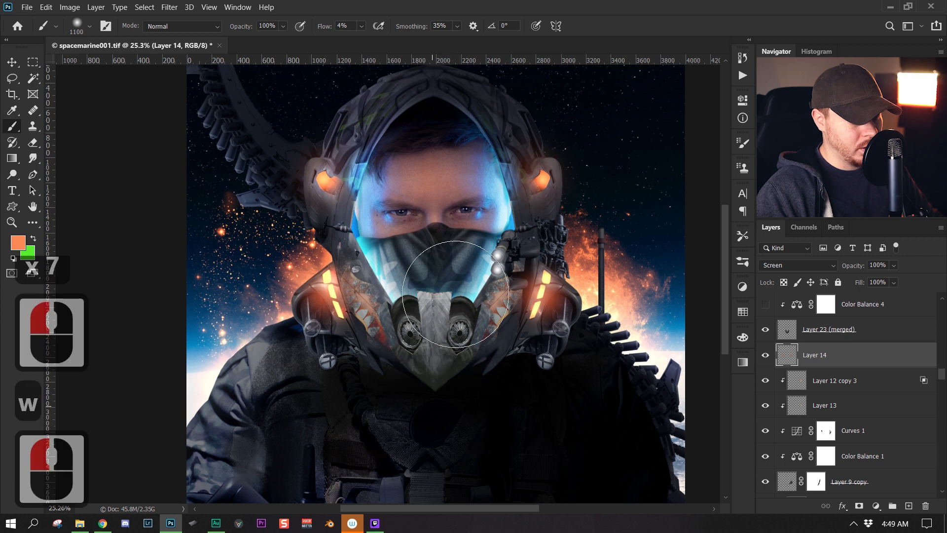
key("ctrl+z")
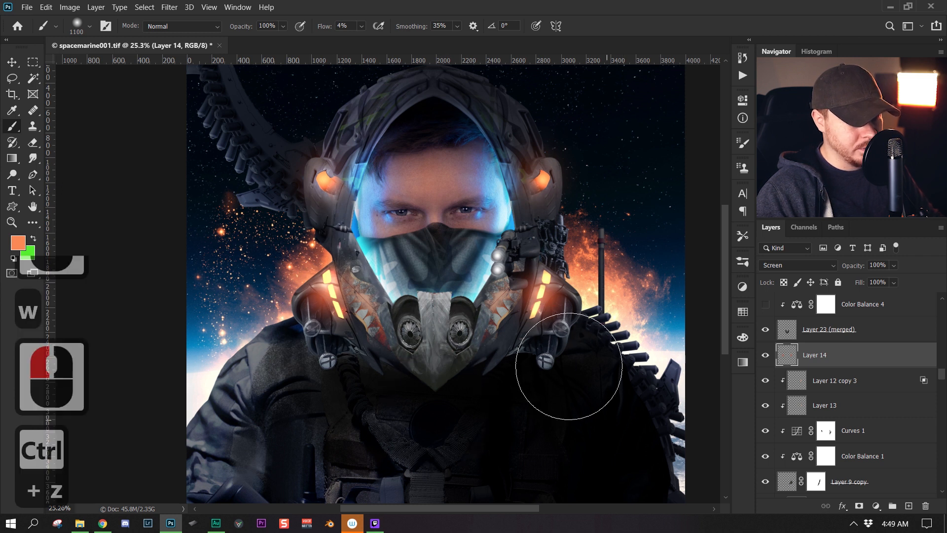
Set the brush flow to 100%, try an orange dab over the left pod, and undo the dab.
left_click_drag(328, 28, 424, 40)
left_click(343, 294)
key("ctrl+z")
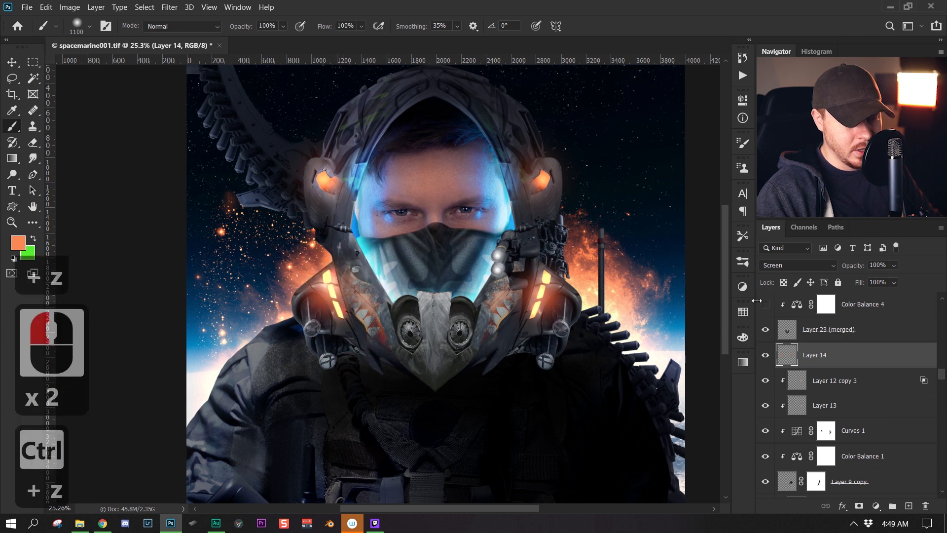
Select Layer 23 (merged) and turn on the Color Balance 4, Curves 5 and Curves 15 adjustments clipped to it.
key("z")
left_click_drag(542, 304, 486, 307)
left_click(587, 324)
left_click(883, 338)
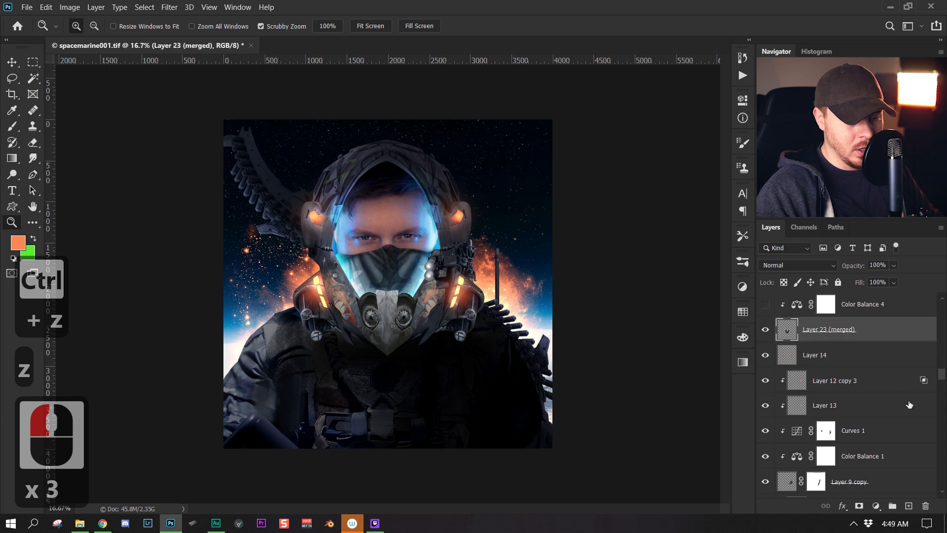
left_click_drag(941, 379, 941, 375)
left_click(770, 417)
left_click(770, 417)
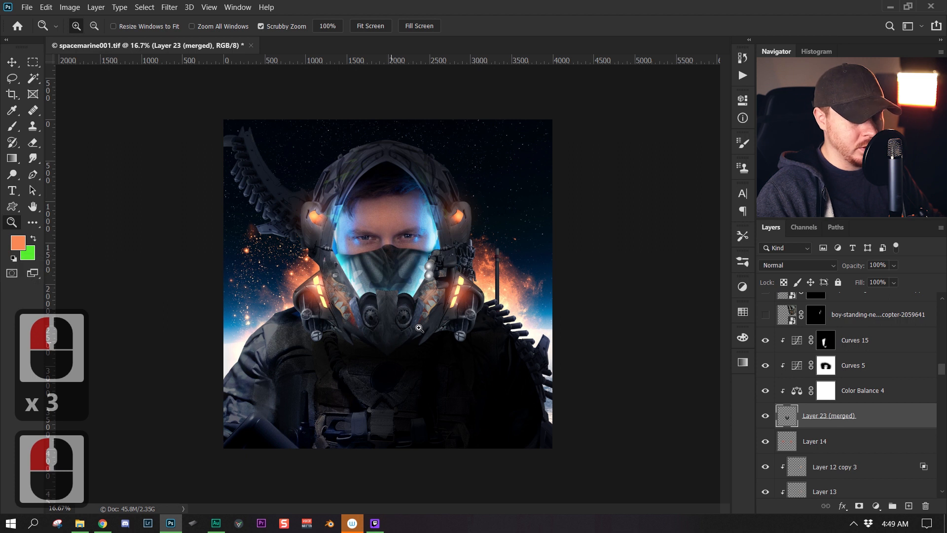
Turn on the boy-standing-near-helicopter-2059641 layer to texture the helmet's right ear piece.
left_click_drag(942, 368, 942, 365)
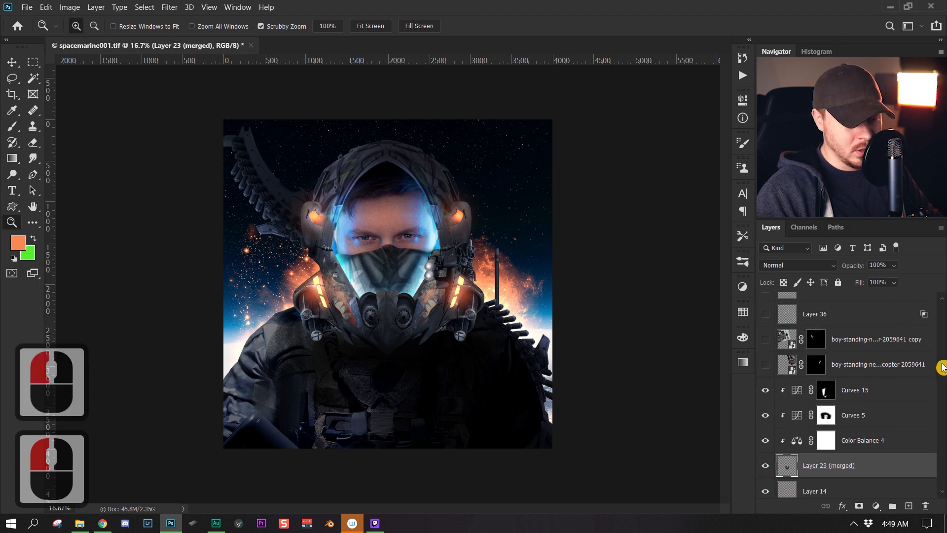
left_click(766, 366)
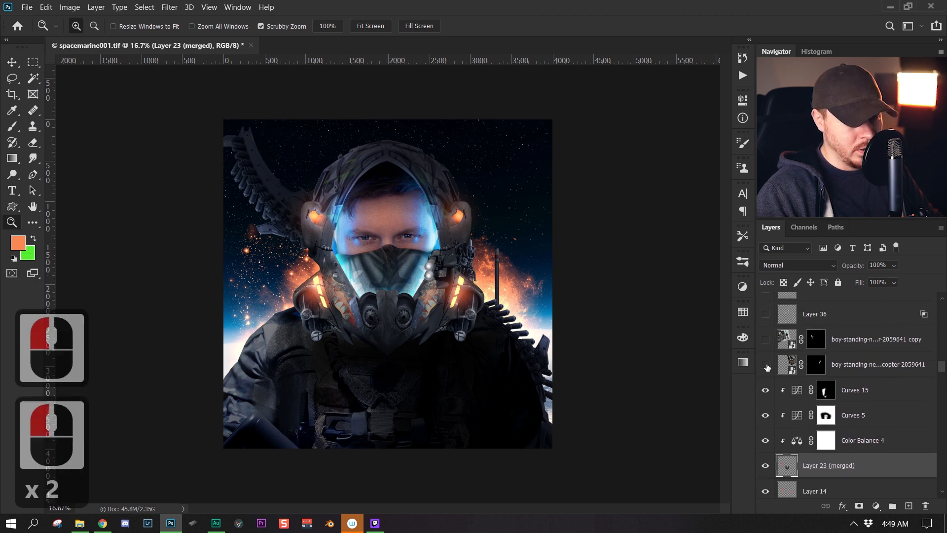
key("z")
left_click_drag(485, 202, 519, 274)
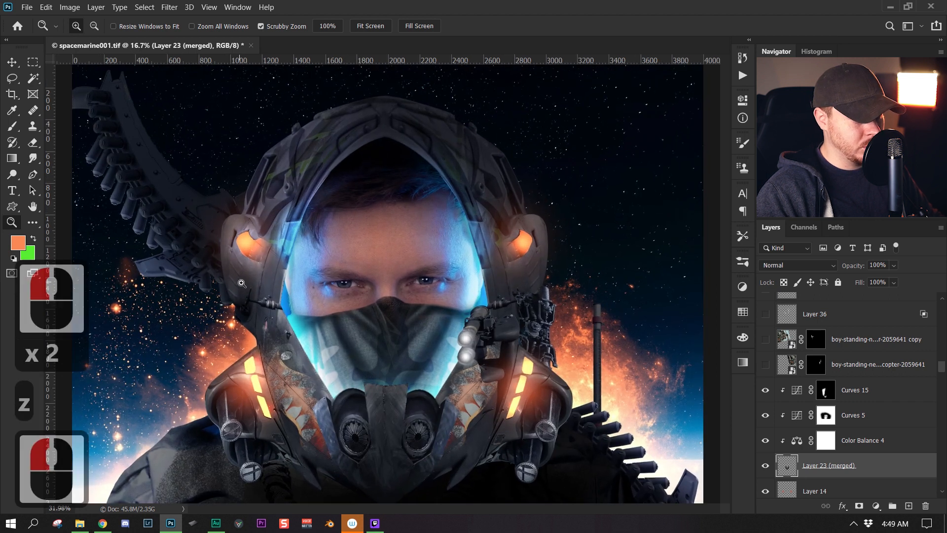
key("z")
left_click_drag(363, 273, 316, 271)
left_click(347, 255)
left_click(468, 213)
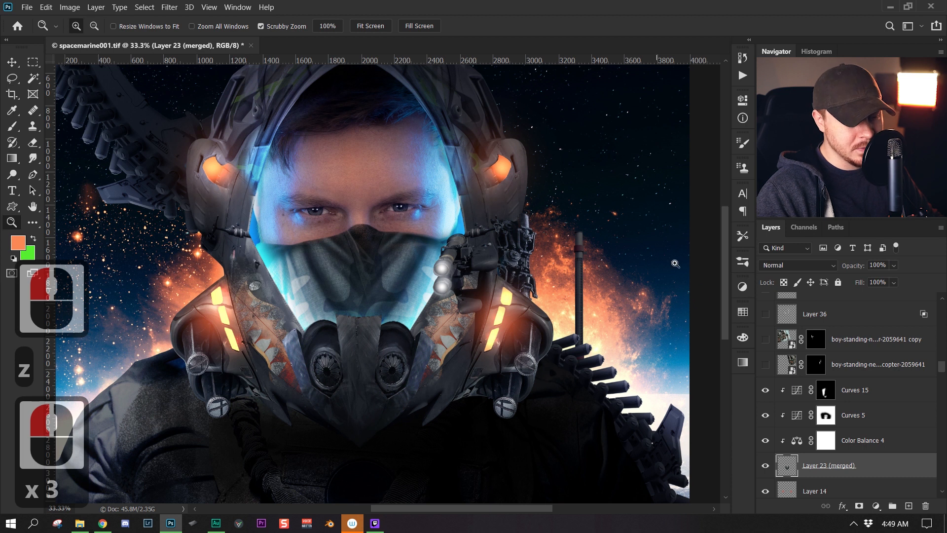
left_click(765, 365)
Isolate the helicopter layer with its mask disabled to examine the source photo, and restore the other layers and the mask.
left_click(765, 365, "alt")
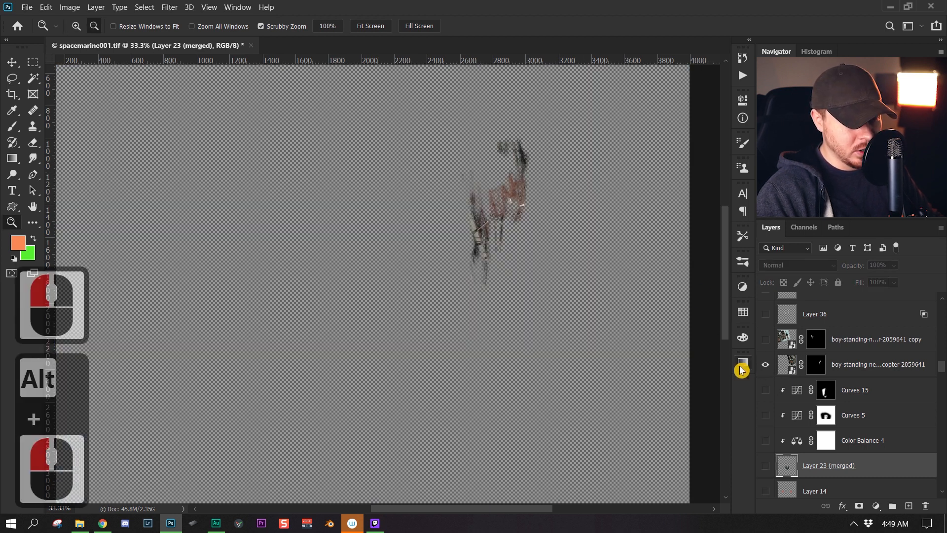
left_click(814, 369, "shift")
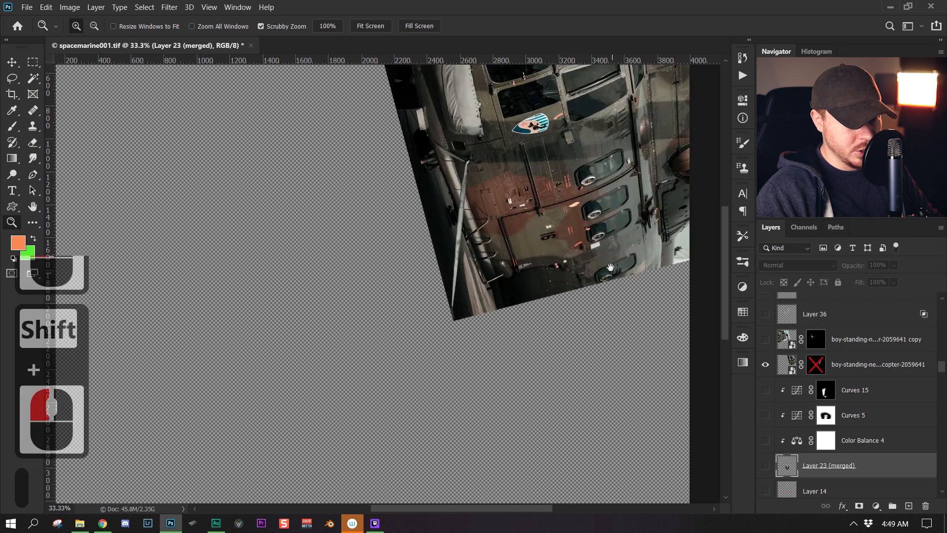
left_click_drag(612, 286, 505, 422)
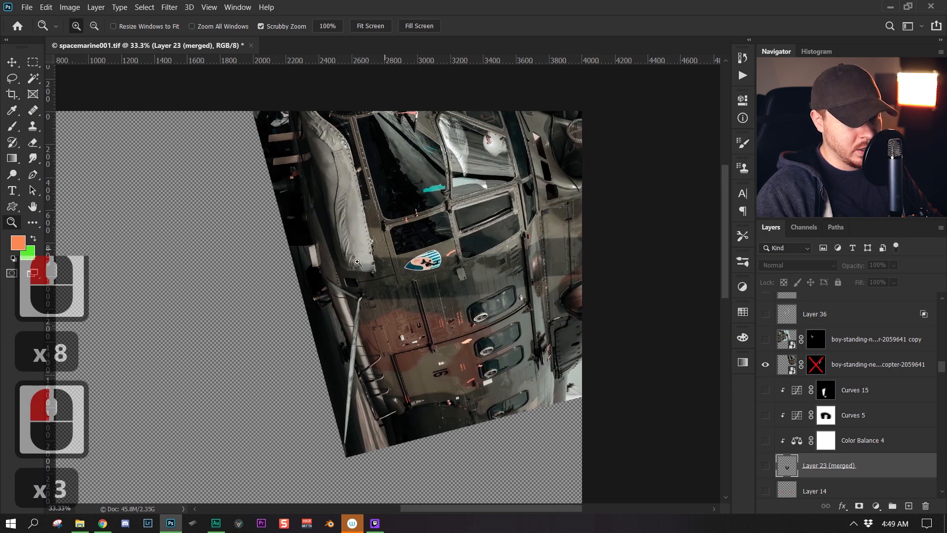
key("alt")
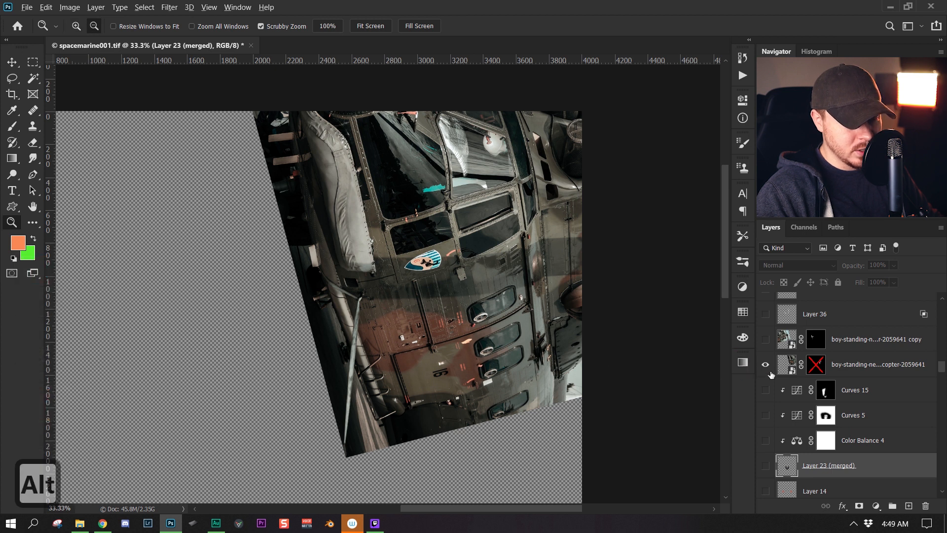
left_click(770, 366, "alt")
left_click(816, 364)
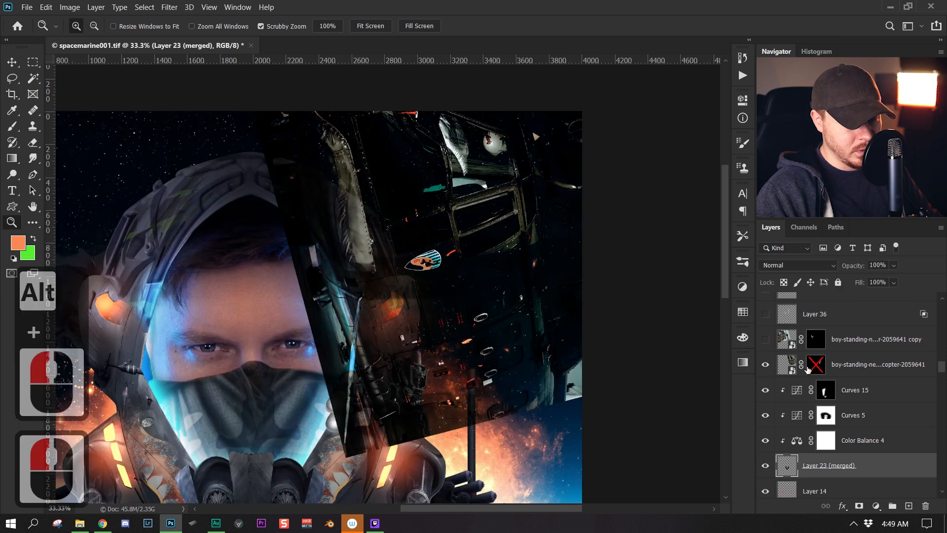
Examine how the masked Hard Light helicopter texture adds scratches and grime to the right ear piece.
key("z")
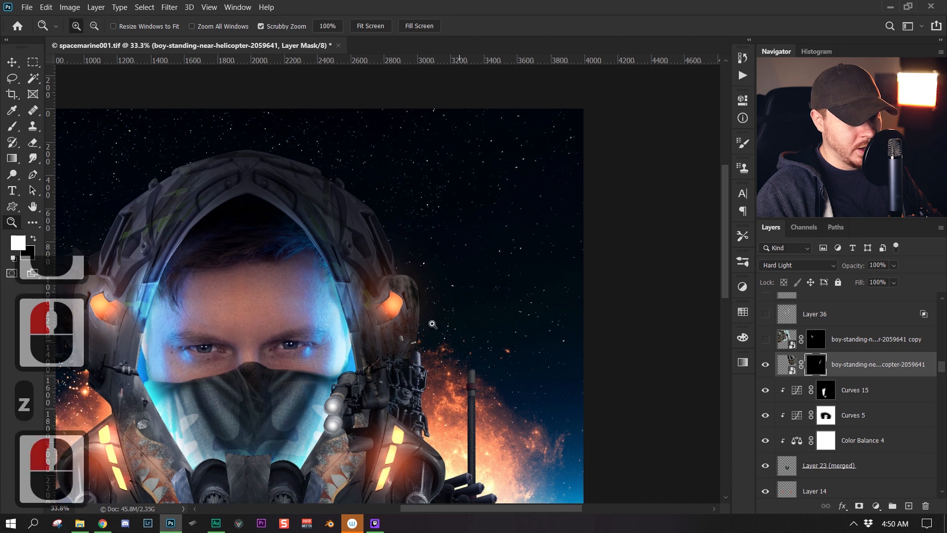
left_click_drag(452, 337, 398, 316)
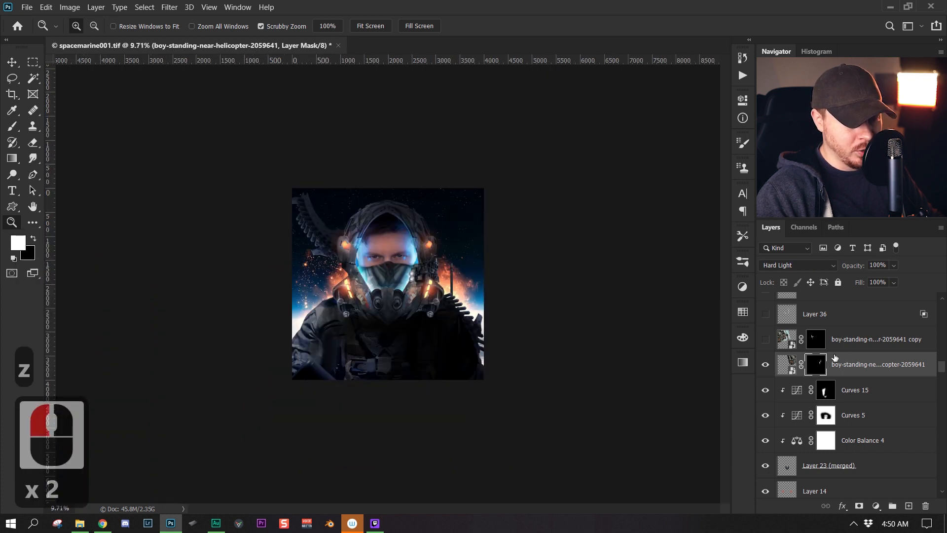
left_click(817, 373)
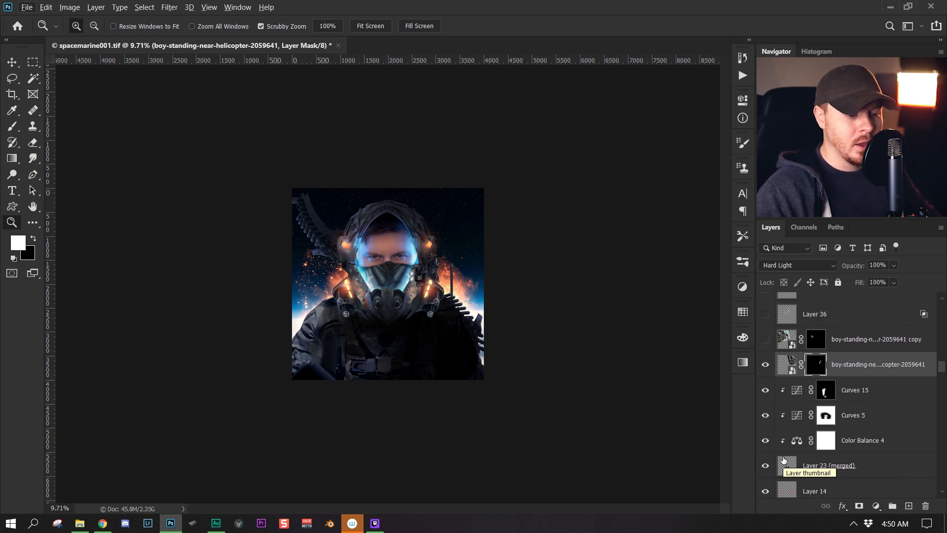
key("x")
key("z")
left_click(462, 261)
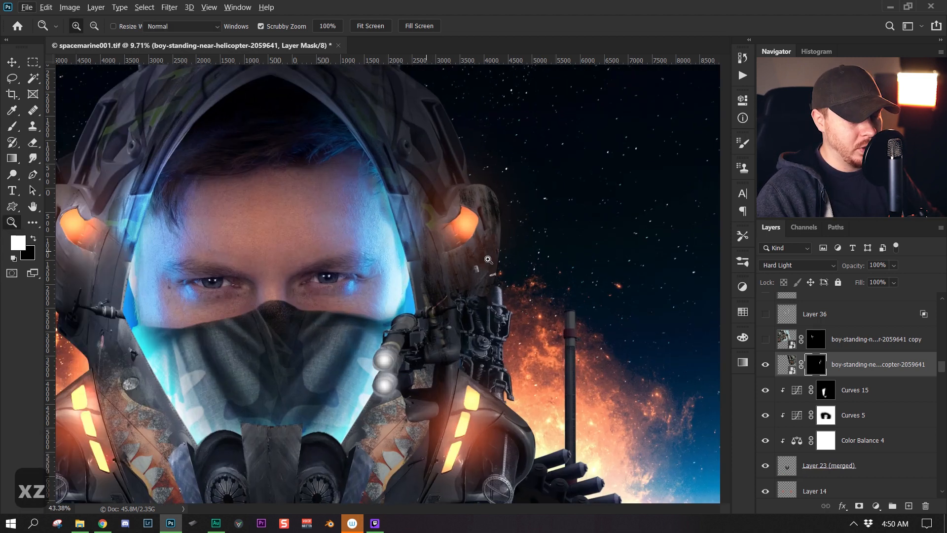
left_click(473, 259)
left_click(488, 258)
left_click(505, 256)
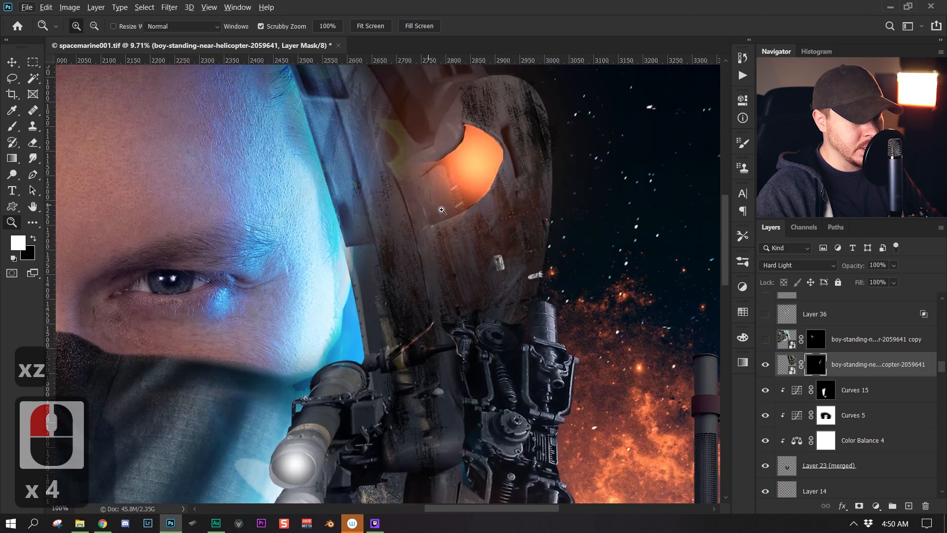
left_click_drag(509, 165, 522, 227)
left_click_drag(406, 297, 690, 237)
left_click_drag(261, 334, 666, 391)
left_click_drag(547, 294, 270, 259)
left_click_drag(465, 222, 507, 332)
key("z")
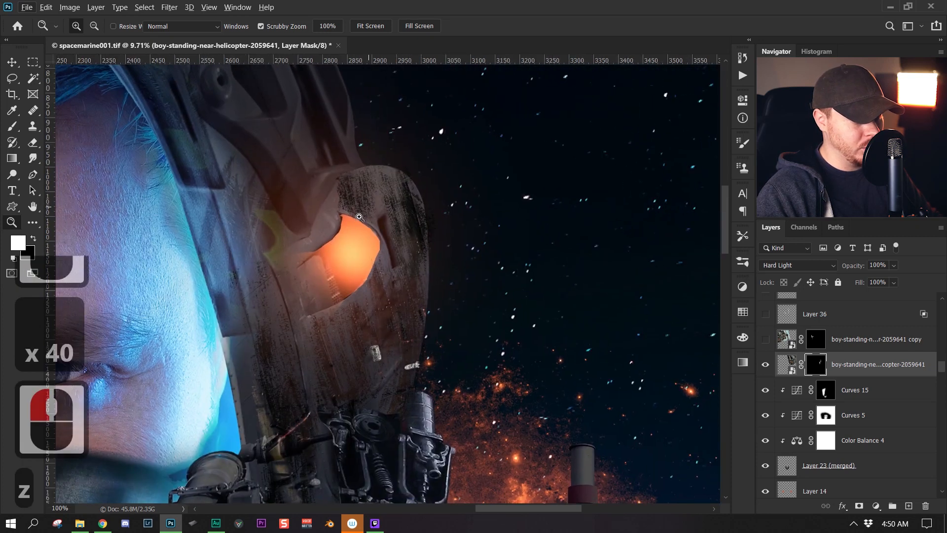
left_click_drag(336, 295, 554, 274)
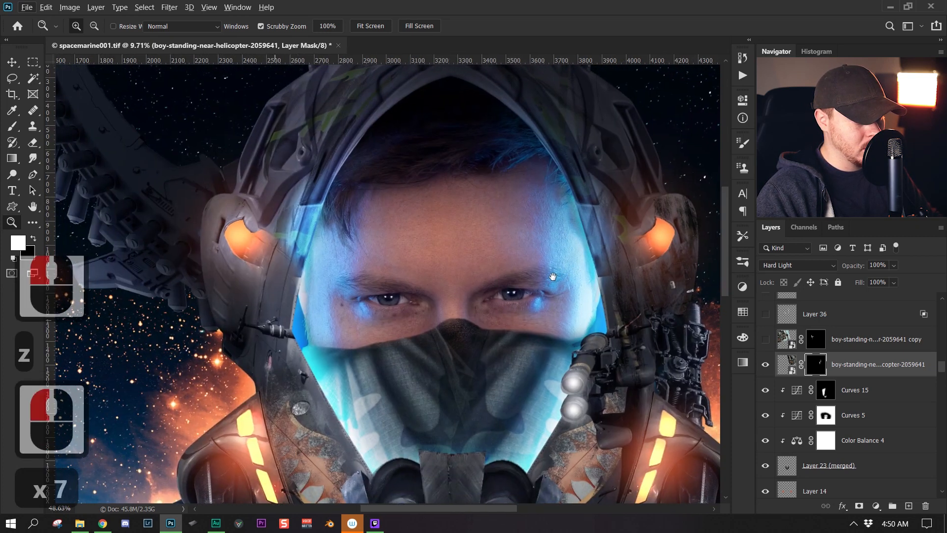
Turn on the boy-standing-near-helicopter-2059641 copy layer to texture the helmet's left ear piece.
left_click(765, 339)
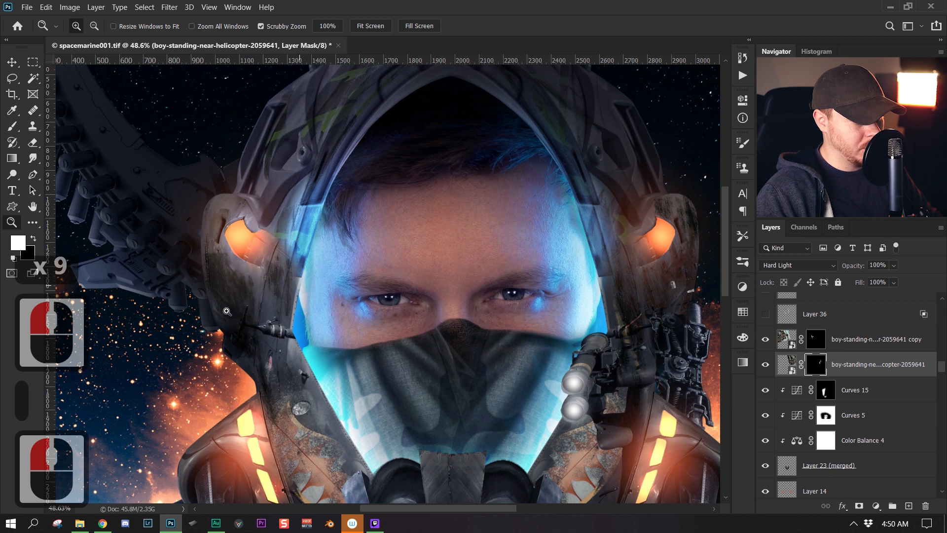
key("z")
left_click(266, 319, "alt")
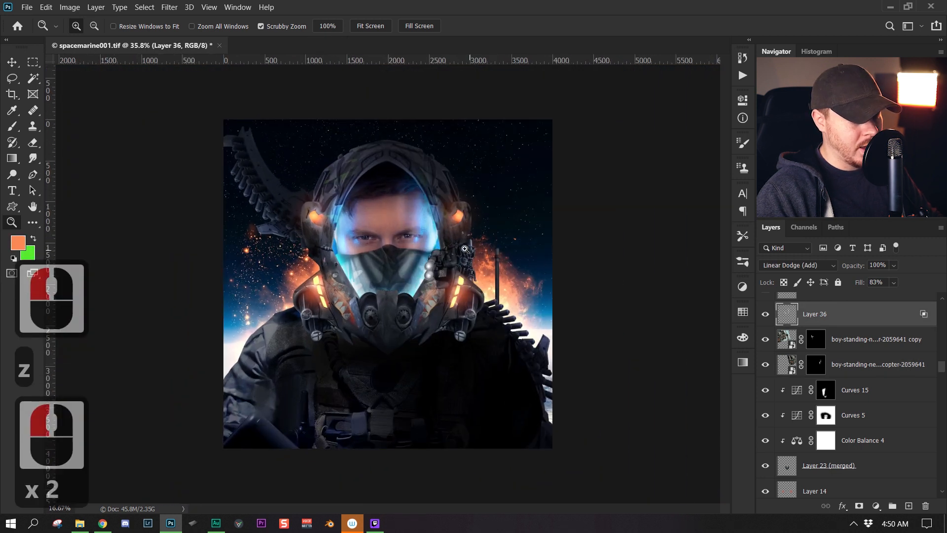
Turn on Layer 36 and compare the face with and without its light effect.
left_click(464, 248)
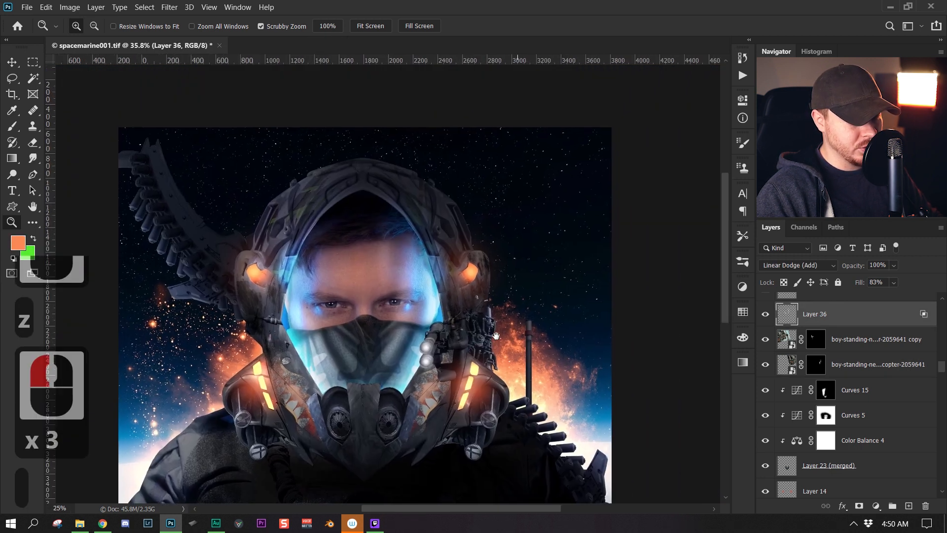
left_click(766, 314)
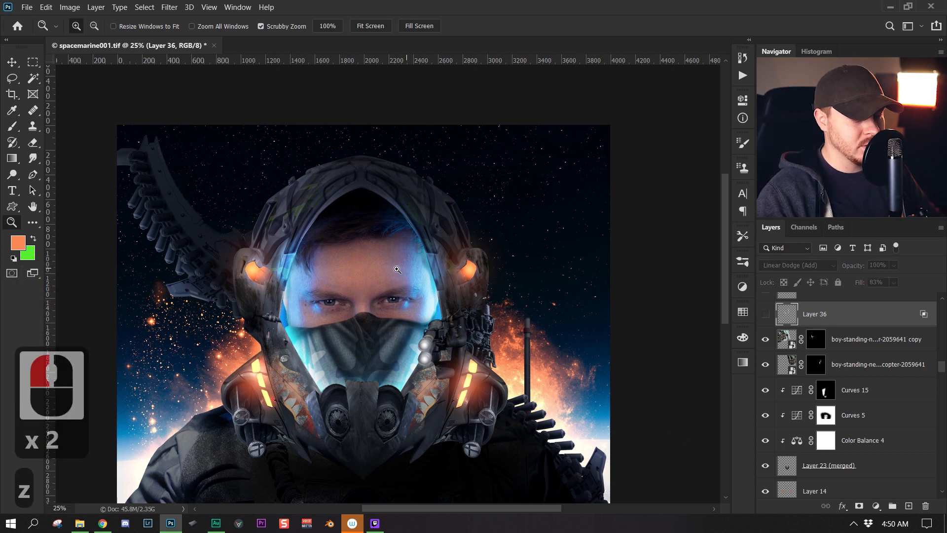
left_click(400, 315)
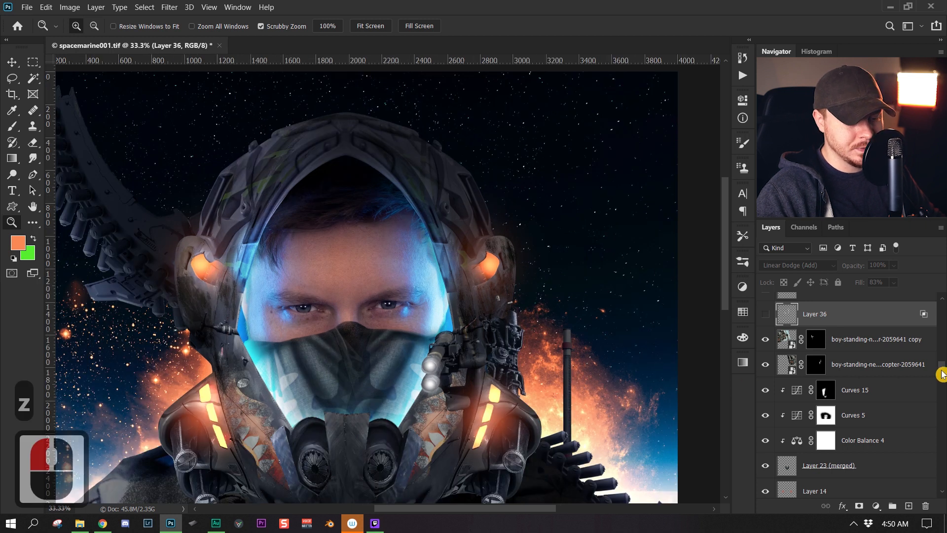
left_click(765, 363)
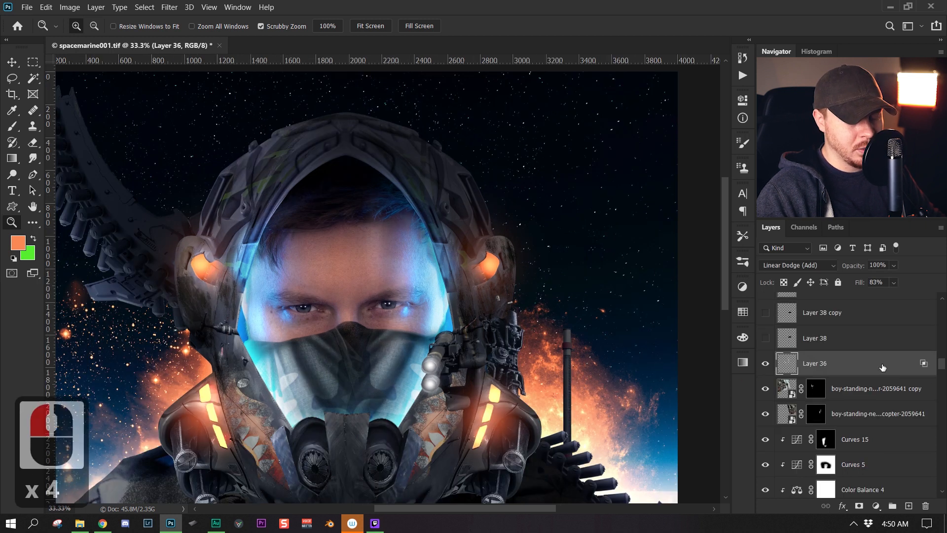
Keep Linear Dodge (Add) as the blend mode in Layer 36's blending options and accept the layer style.
double_click(882, 367)
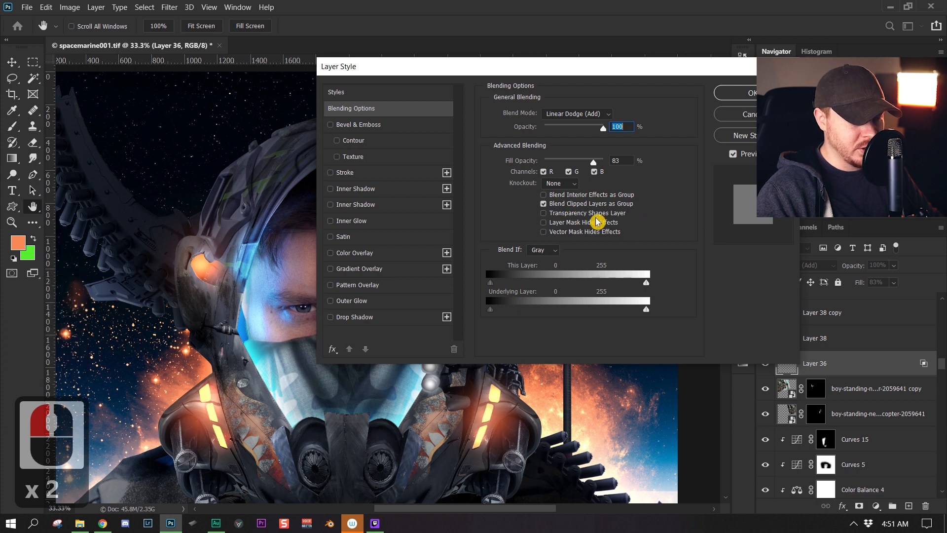
left_click(587, 114)
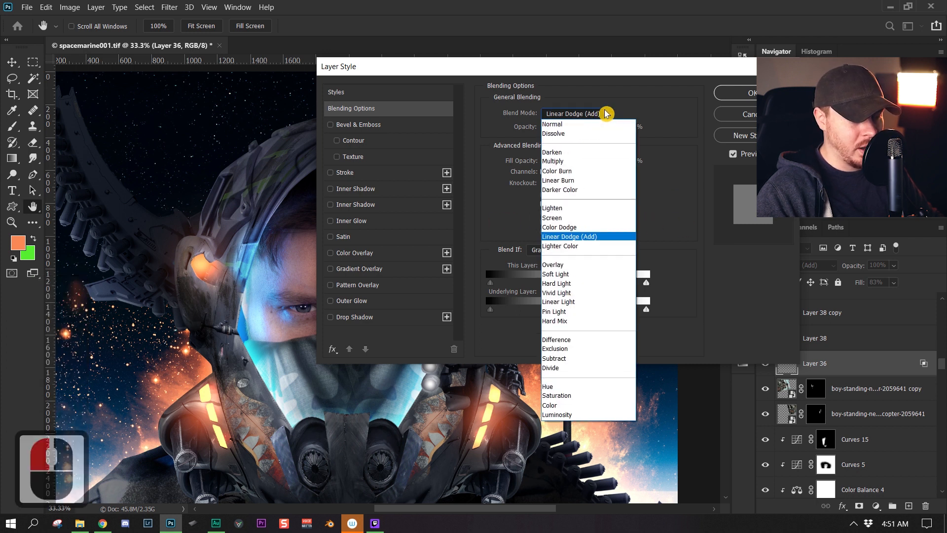
left_click(599, 238)
left_click(751, 92)
Fit the whole image in view and compare it with Layer 36 shown and hidden.
key("z")
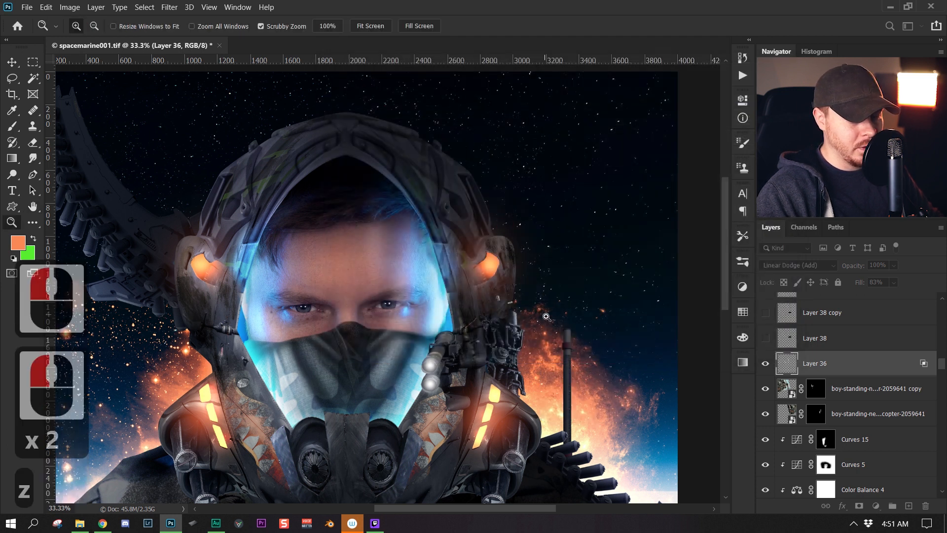
left_click_drag(541, 315, 508, 340)
left_click(371, 26)
key("x")
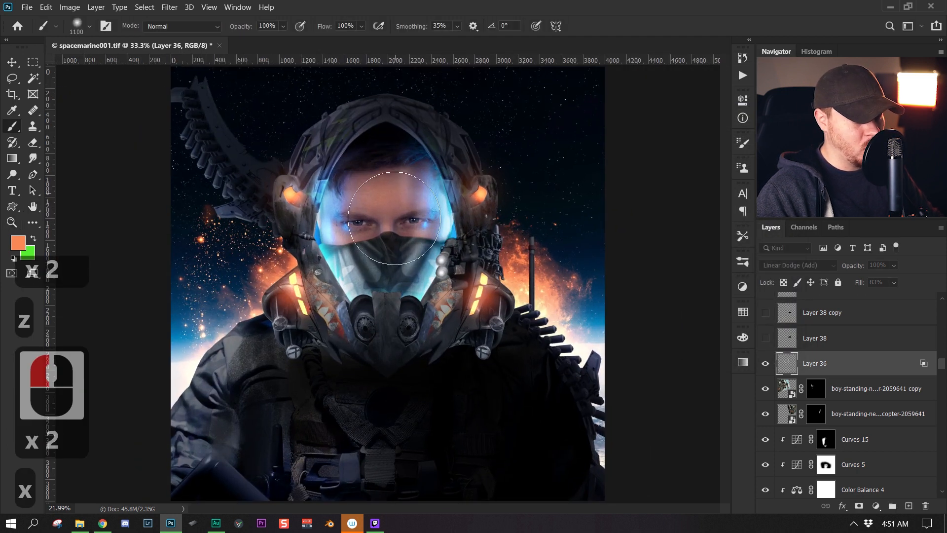
left_click(765, 364)
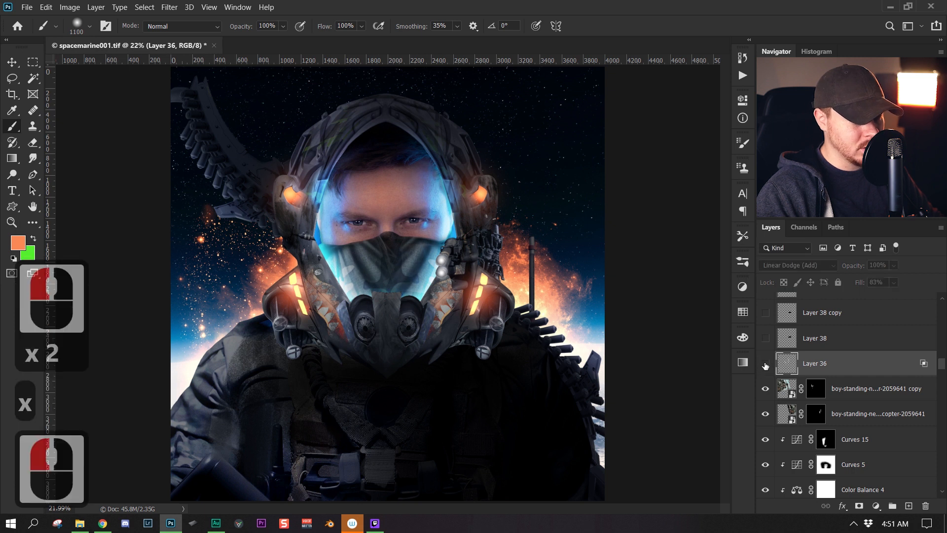
Show Layer 36 again and keep Linear Dodge (Add) as its blend mode.
left_click(765, 364)
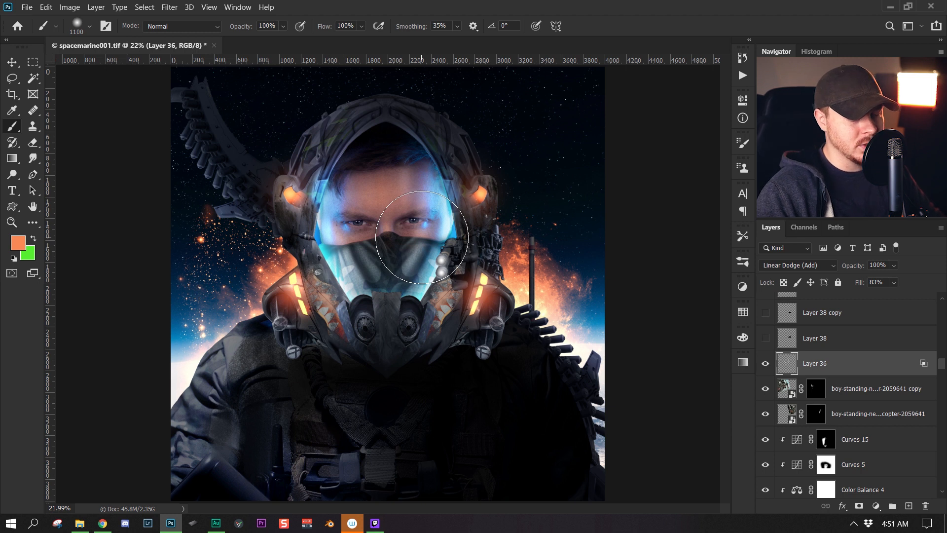
key("z")
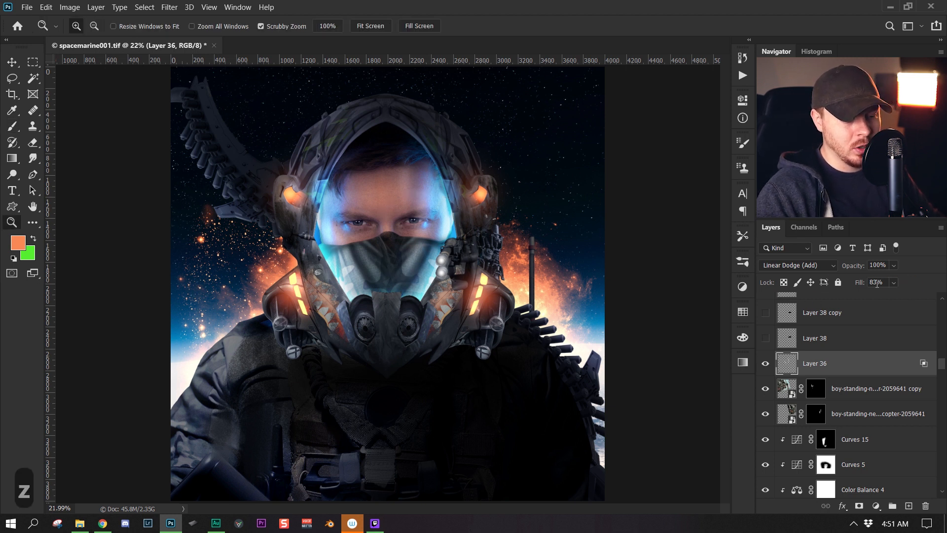
left_click(834, 266)
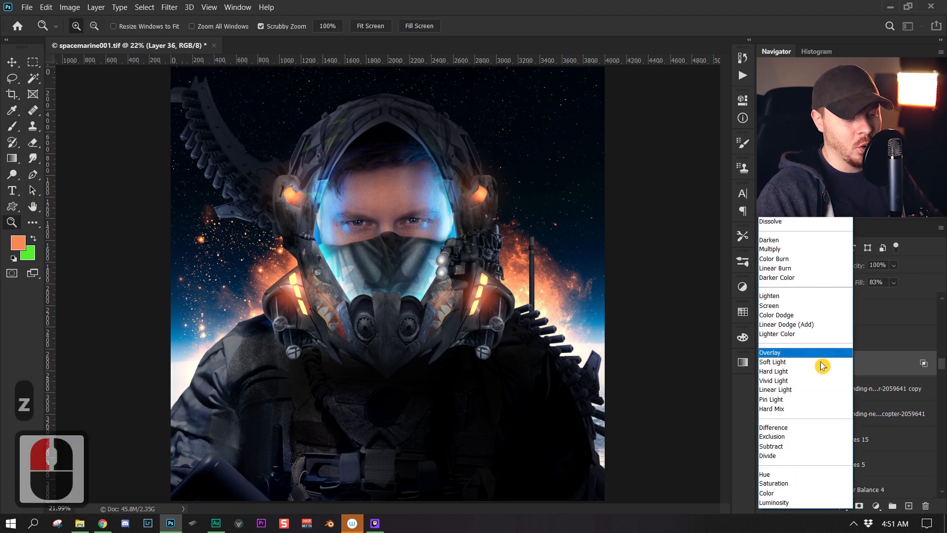
left_click(801, 324)
Turn on Layer 38's lens flare over the helmet's side lamps and compare Normal with Linear Dodge (Add), keeping Linear Dodge (Add).
left_click(421, 280)
left_click(421, 281)
left_click(421, 280)
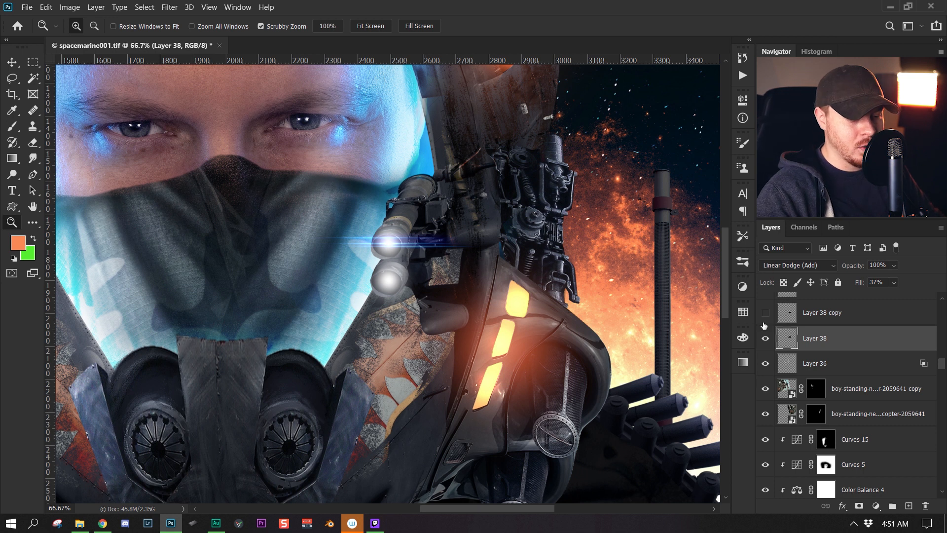
left_click(795, 265)
left_click(791, 217)
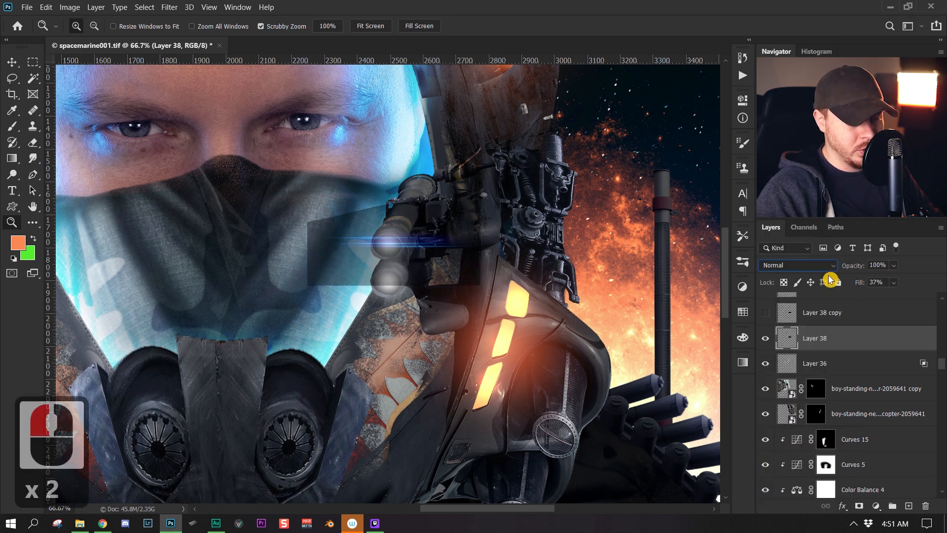
left_click(811, 264)
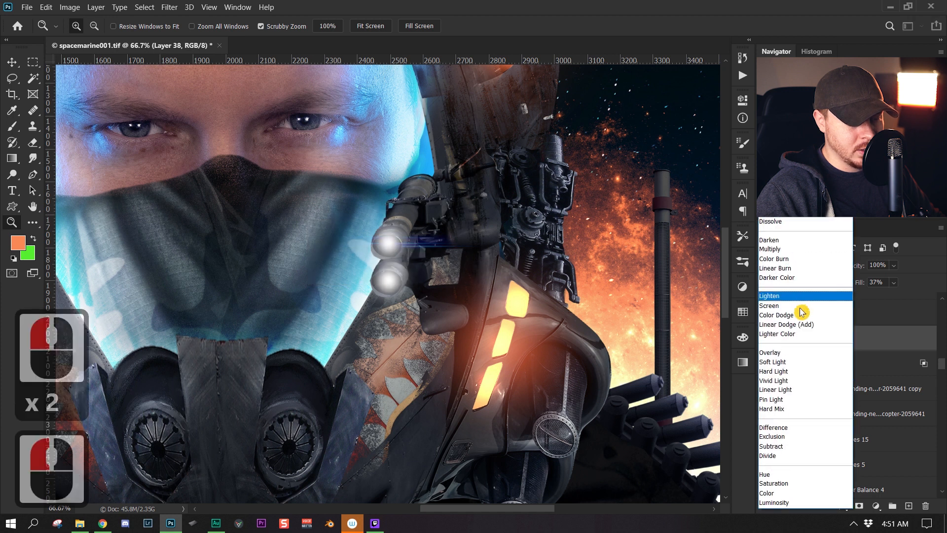
left_click(802, 325)
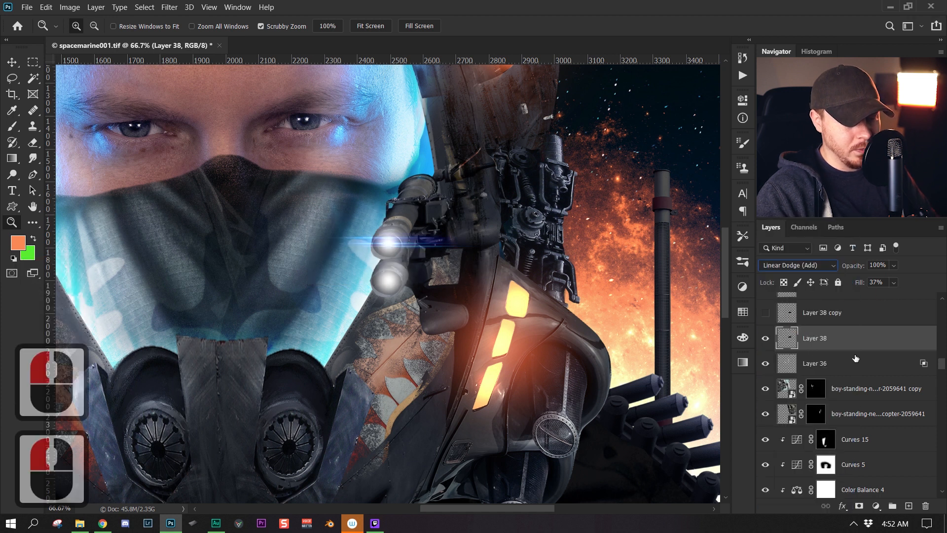
key("Return")
Turn on Layer 38 copy and Layer 39 above the first lens flare, leaving Layer 39 selected.
key("z")
left_click_drag(398, 279, 336, 276)
left_click(452, 258)
scroll(838, 370, "up", 3)
left_click(832, 415)
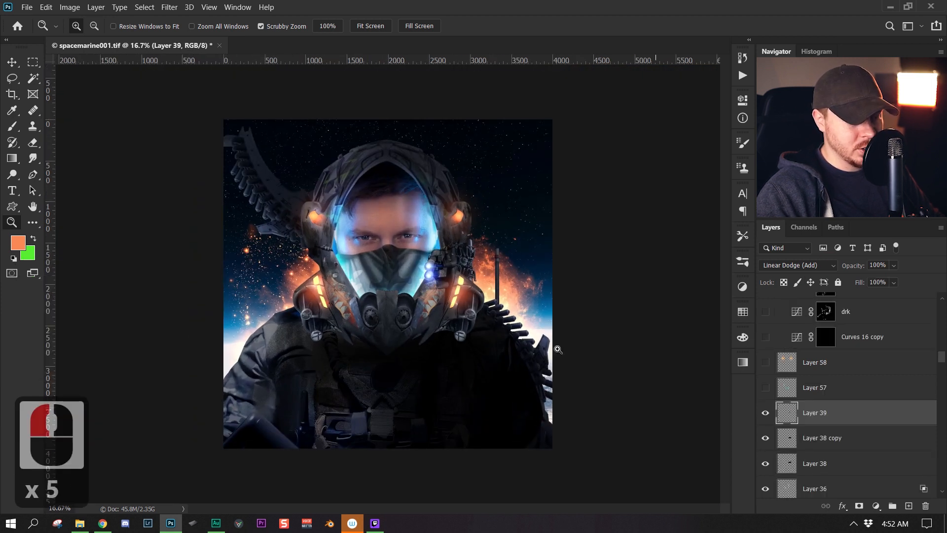
Turn on Layer 57 and compare the image with its Screen-mode effect hidden and shown.
key("b")
left_click(765, 387)
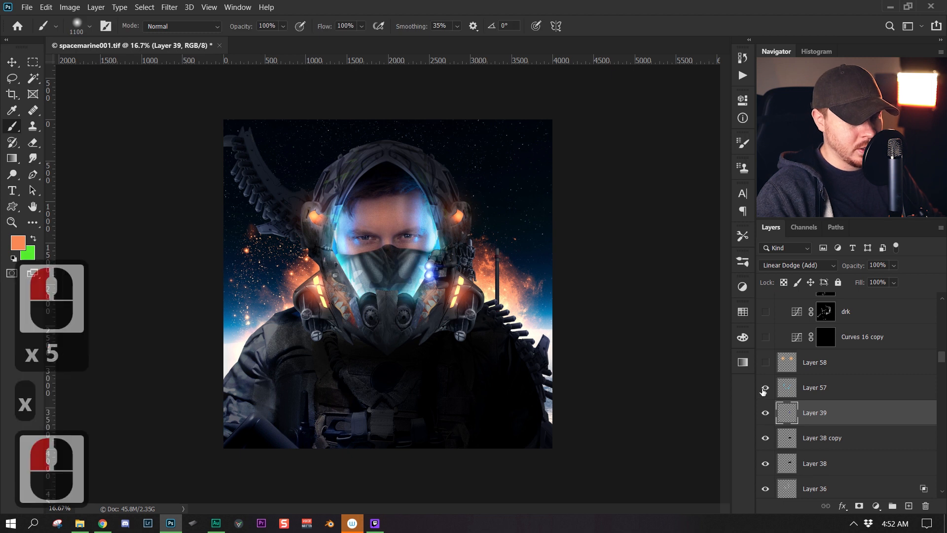
left_click(820, 389)
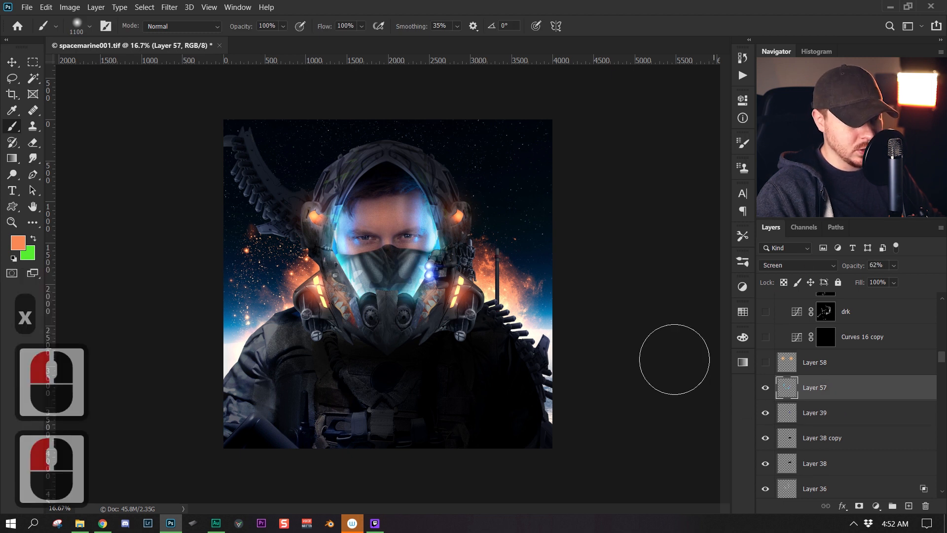
left_click(765, 388)
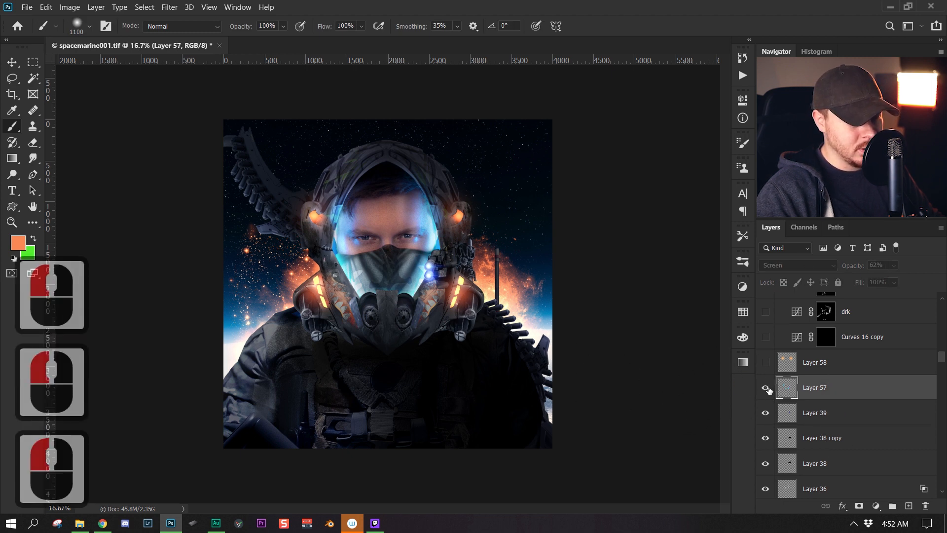
left_click(766, 389)
Turn on Layer 58 and compare the image with its orange glow hidden and shown.
left_click(838, 363)
left_click(765, 364)
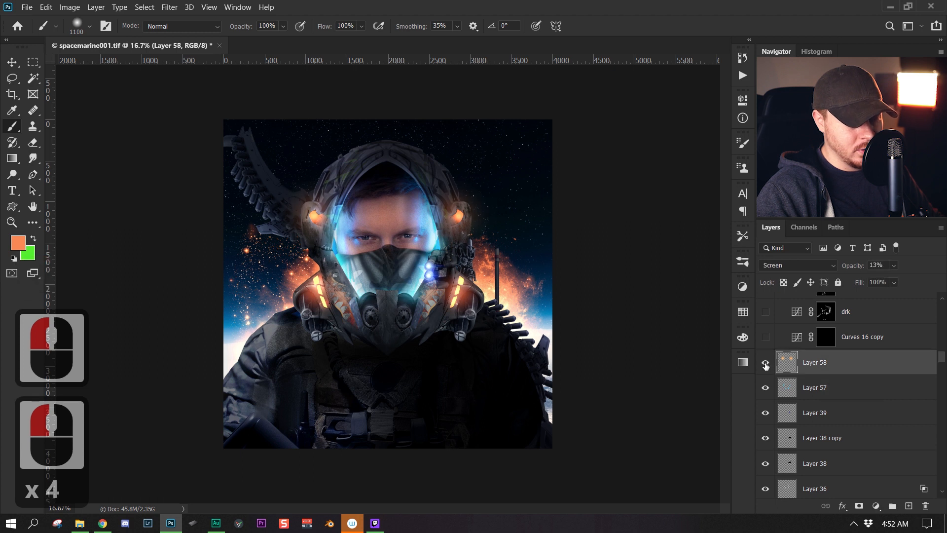
left_click(765, 363)
left_click(765, 363)
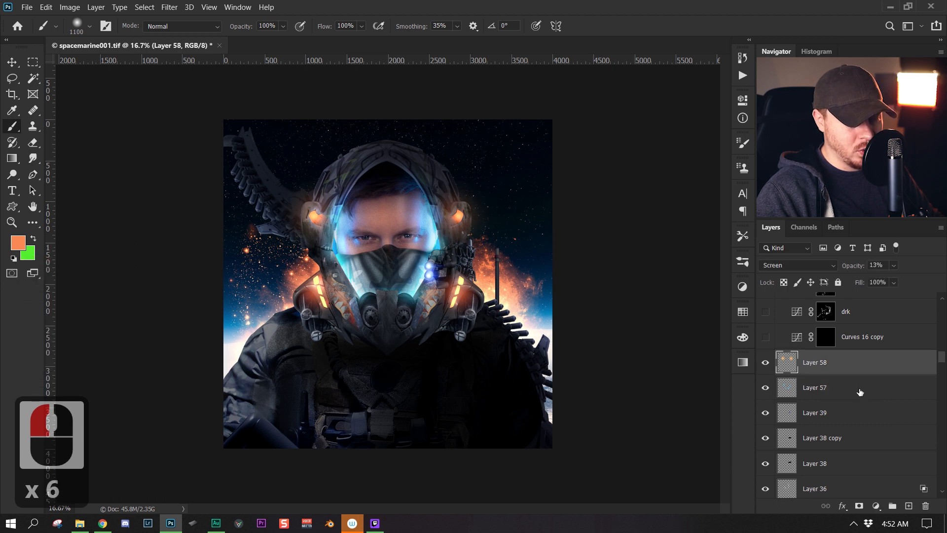
Turn on Curves 16 copy in the dnb group and examine its mask alongside that of the drk layer.
left_click(910, 336)
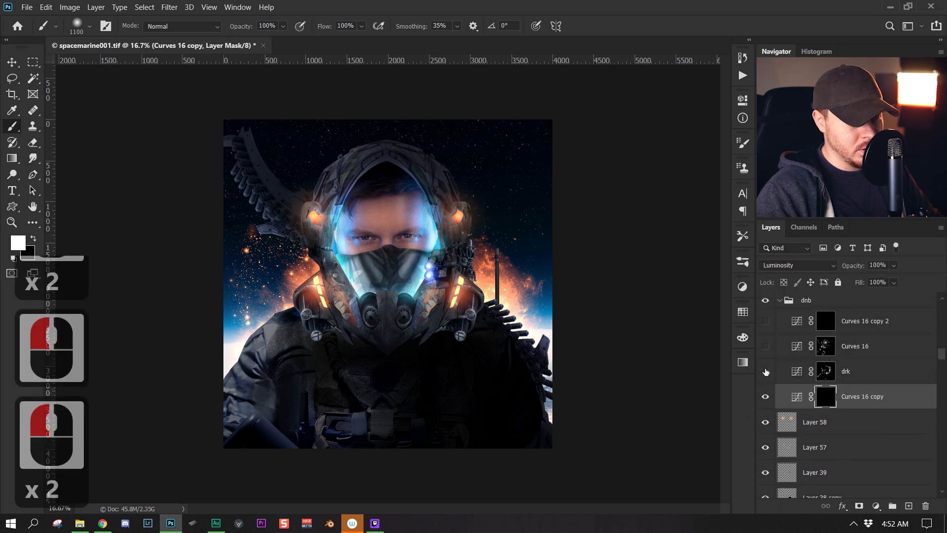
left_click(832, 373)
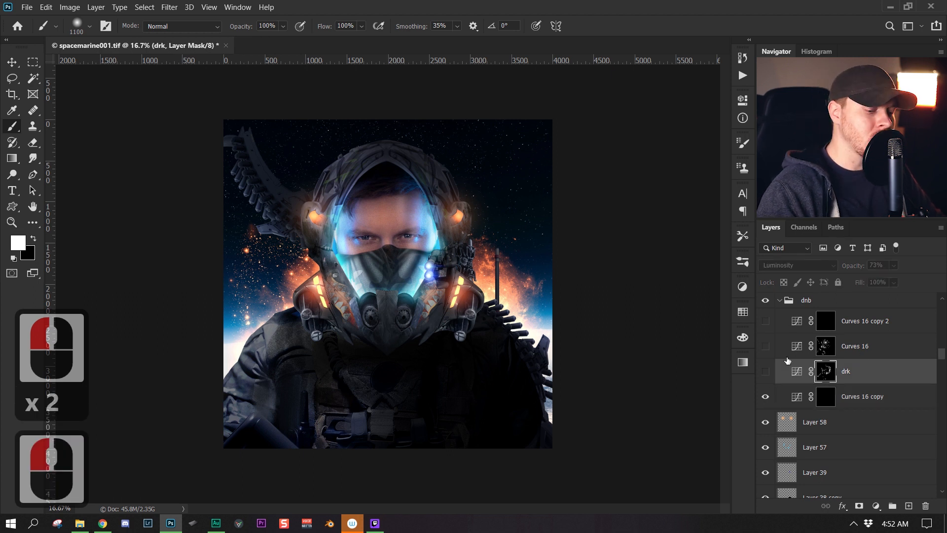
left_click(825, 396)
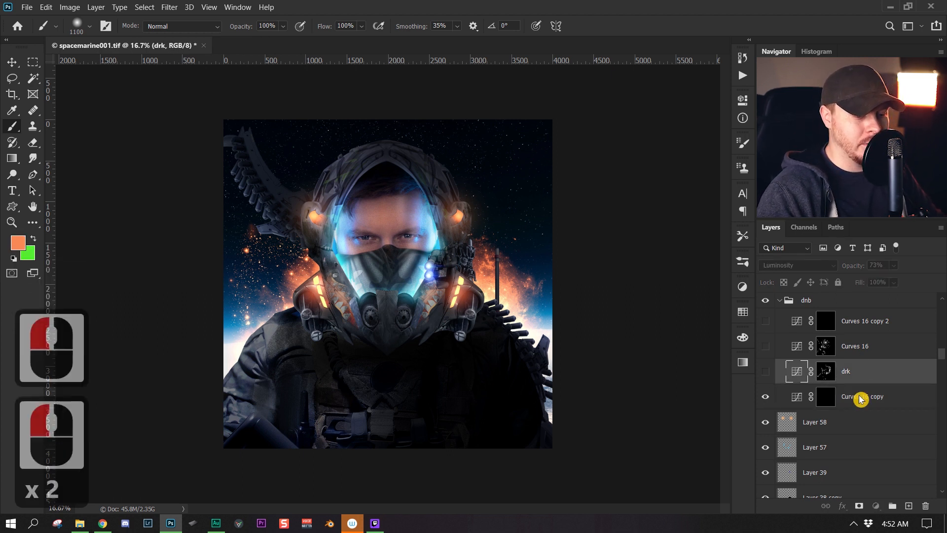
left_click(825, 371)
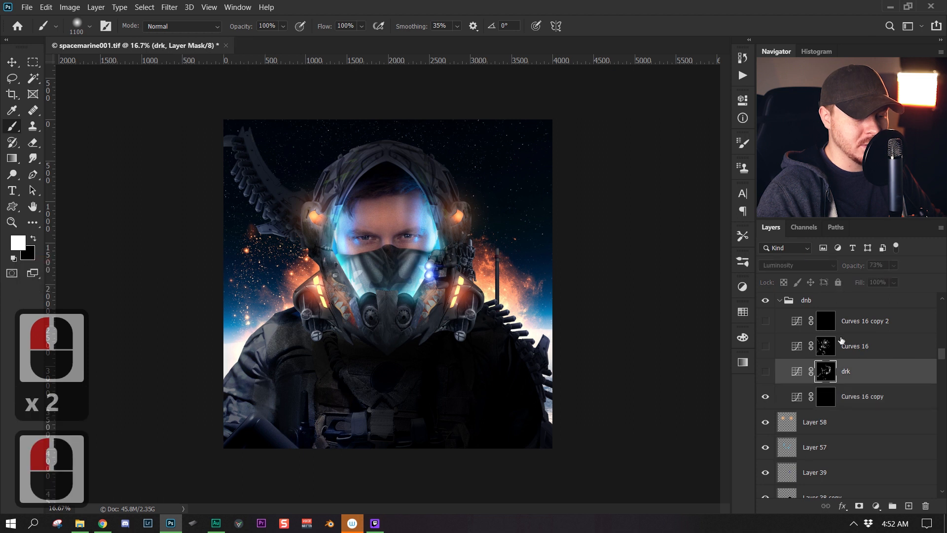
left_click(874, 392)
left_click(874, 392)
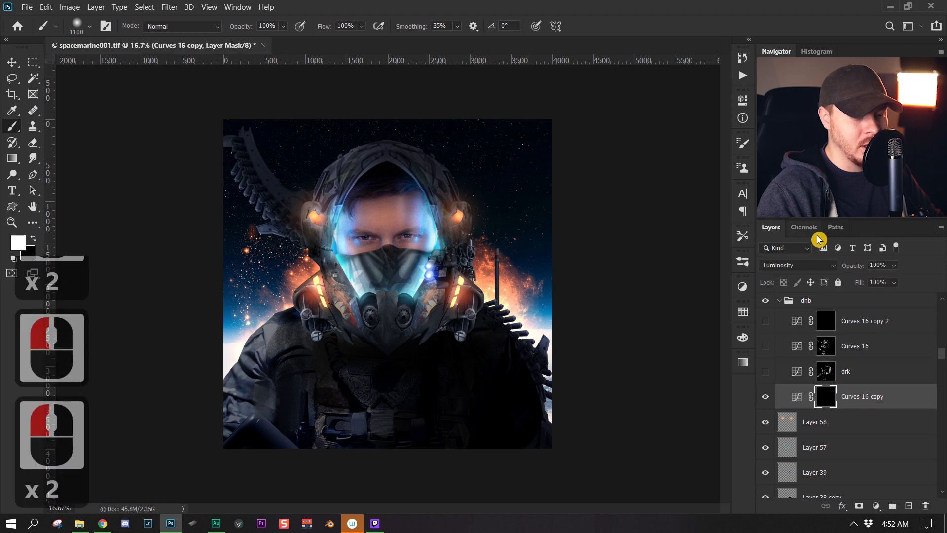
Look through the blend modes and adjustment layer types available for Curves 16 copy, keeping Luminosity.
left_click(819, 267)
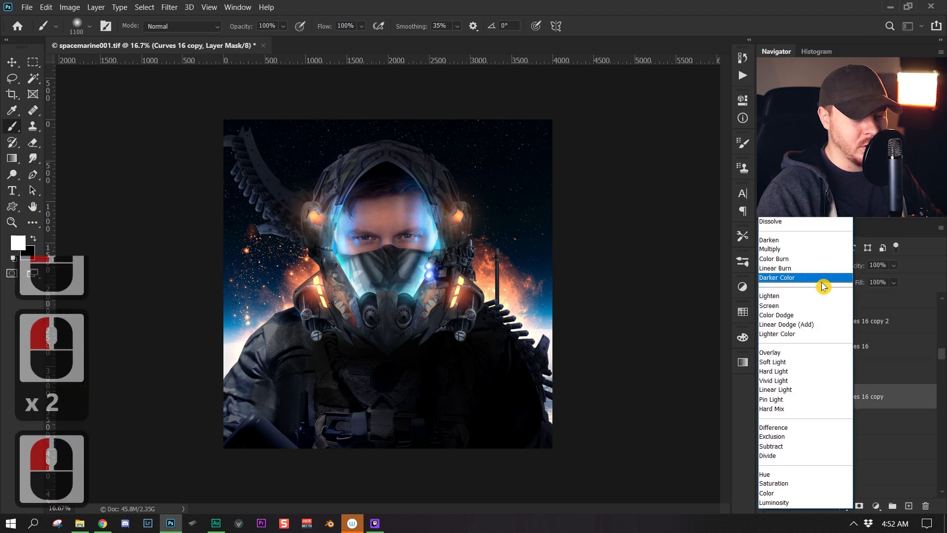
left_click(877, 386)
left_click(876, 507)
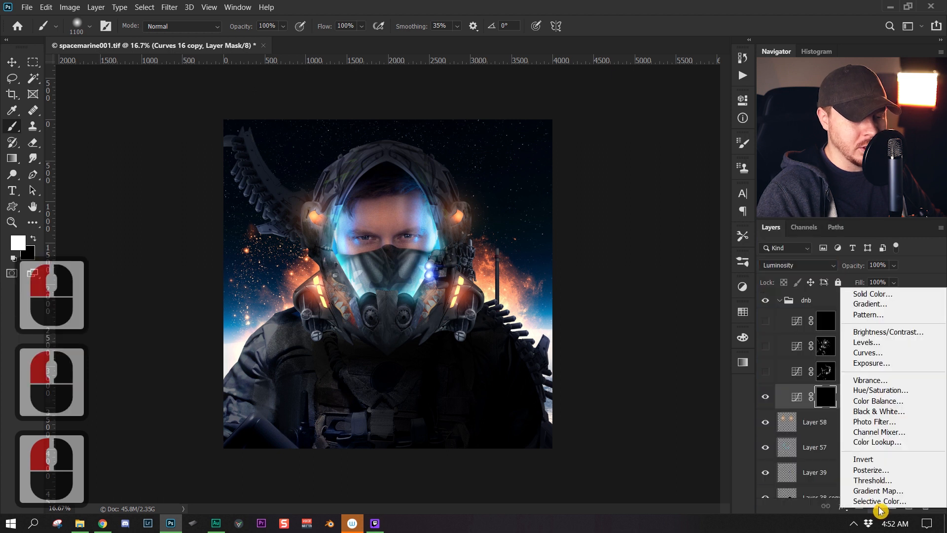
left_click(802, 272)
left_click(821, 265)
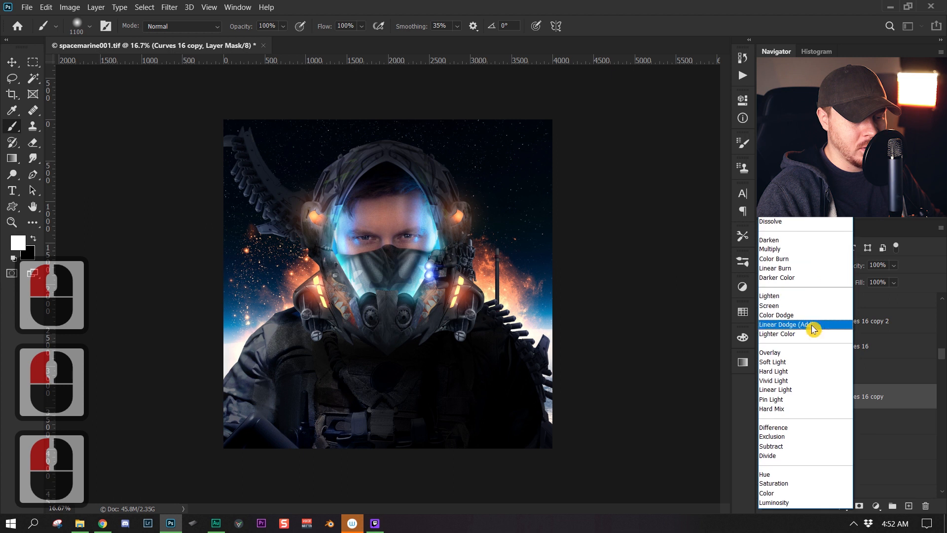
left_click(902, 405)
Examine the curve shapes of the darkening and brightening adjustment layers in the dnb group.
double_click(796, 397)
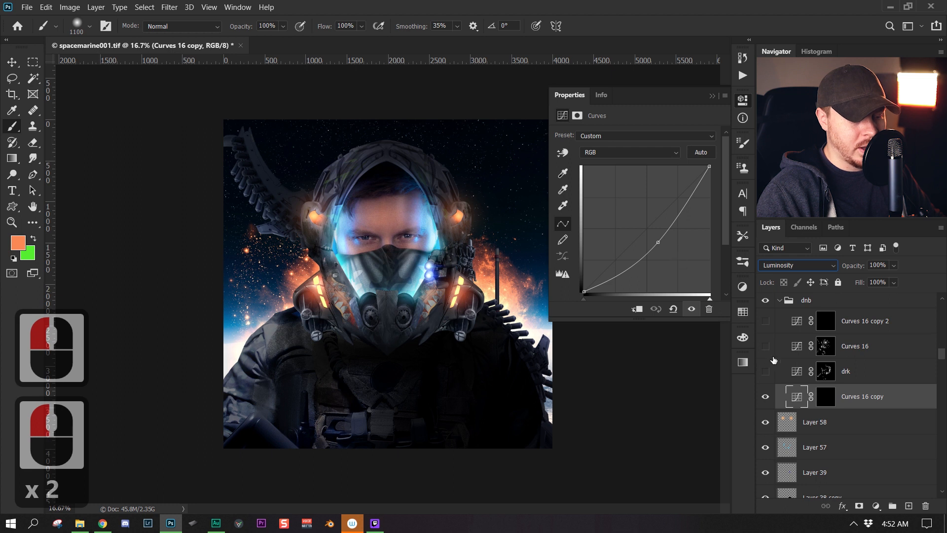
double_click(825, 371)
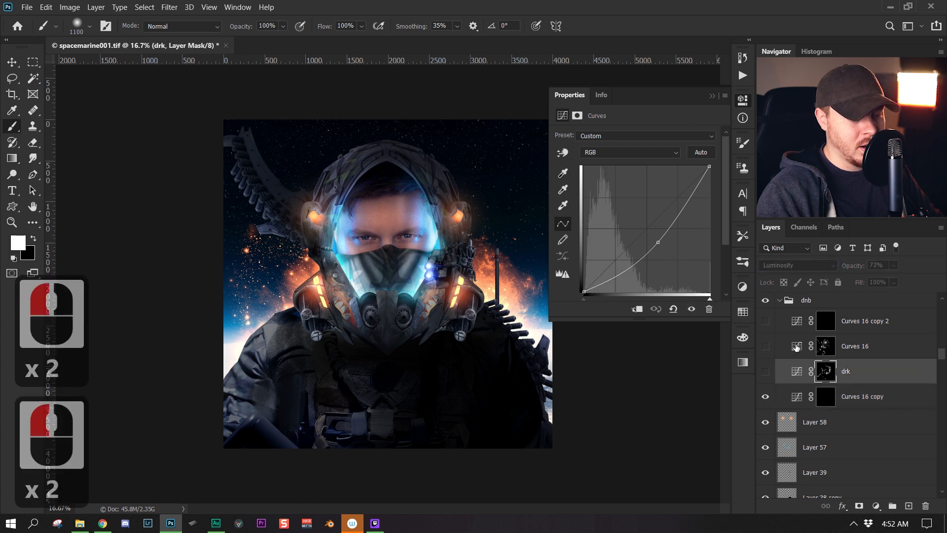
double_click(796, 346)
double_click(825, 321)
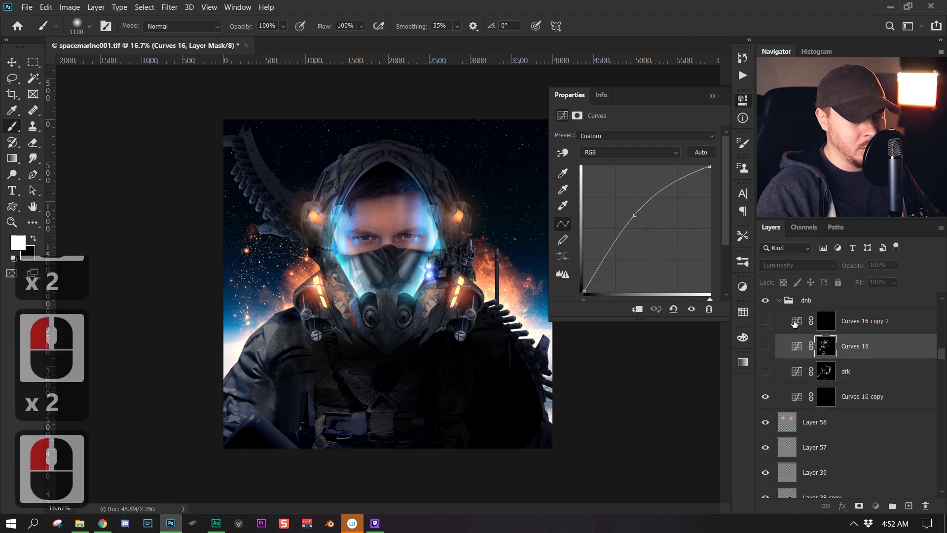
double_click(825, 371)
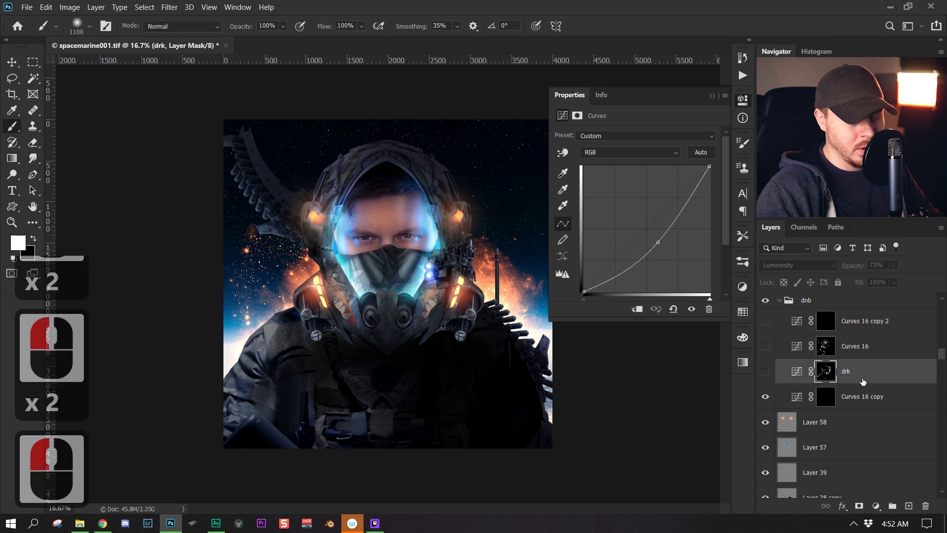
double_click(728, 135)
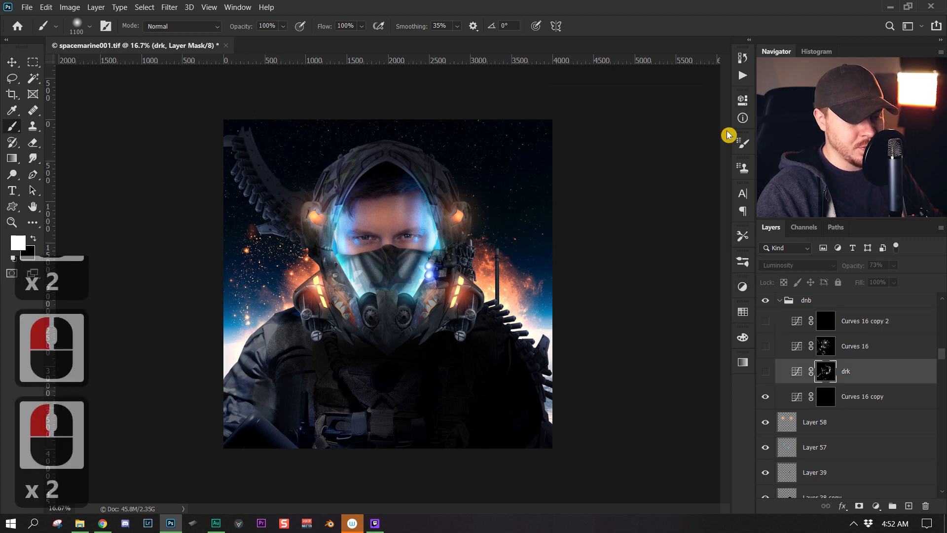
Turn on the drk, Curves 16 and Curves 16 copy 2 layers, comparing the image with and without drk.
left_click(764, 371)
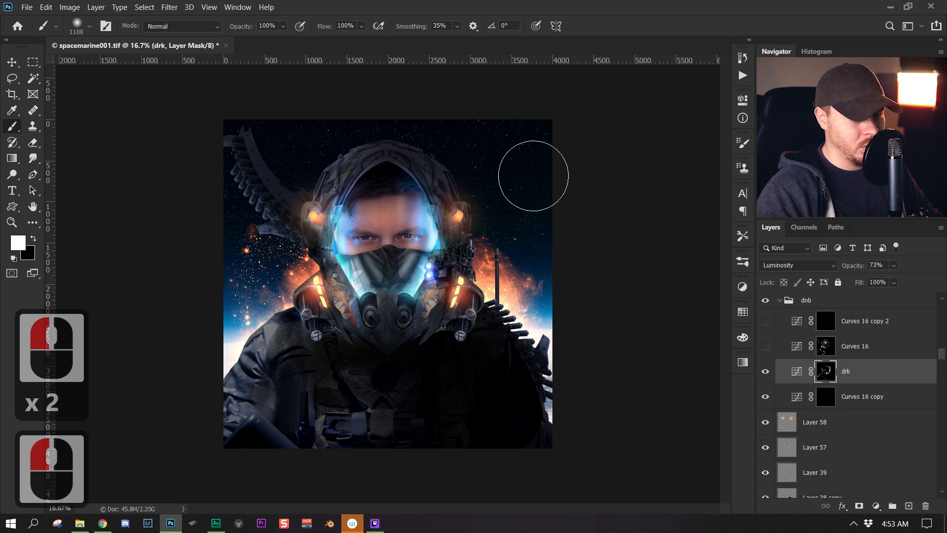
left_click(766, 371)
left_click(766, 370)
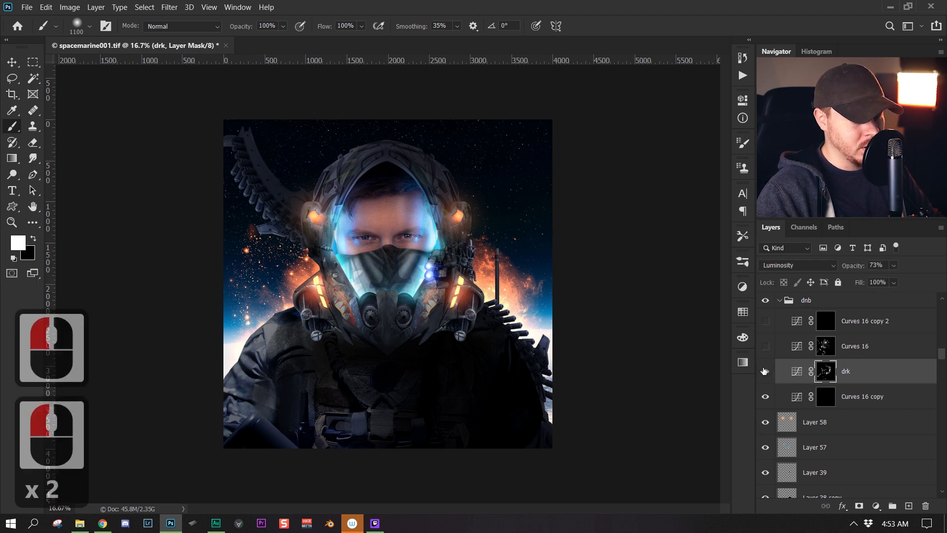
left_click(765, 346)
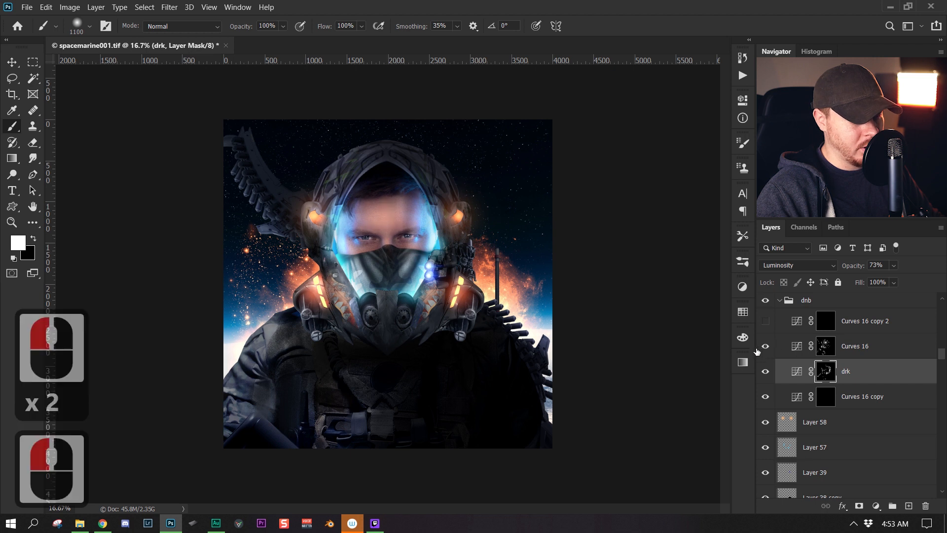
left_click(765, 322)
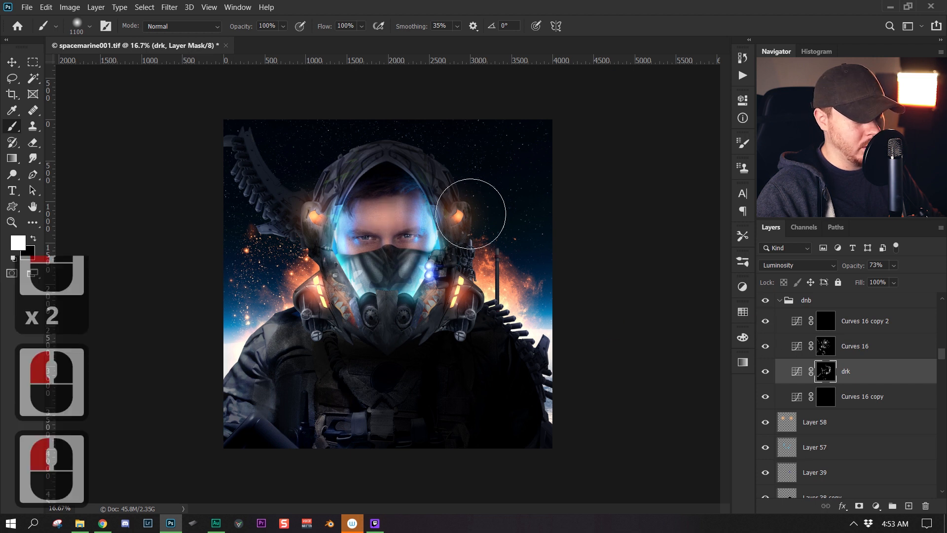
Collapse the dnb group and compare the image with the whole group hidden and shown, leaving it on.
left_click(780, 299)
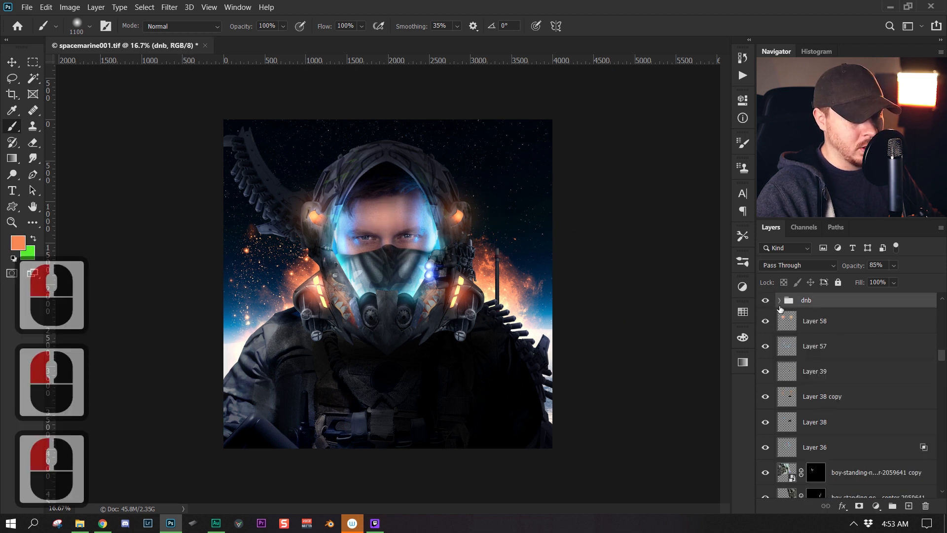
left_click(765, 302)
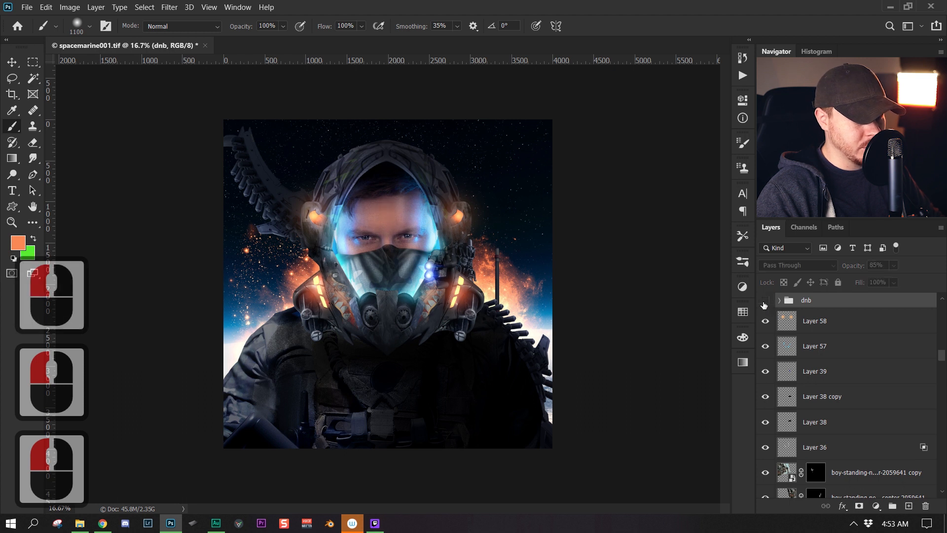
left_click(765, 301)
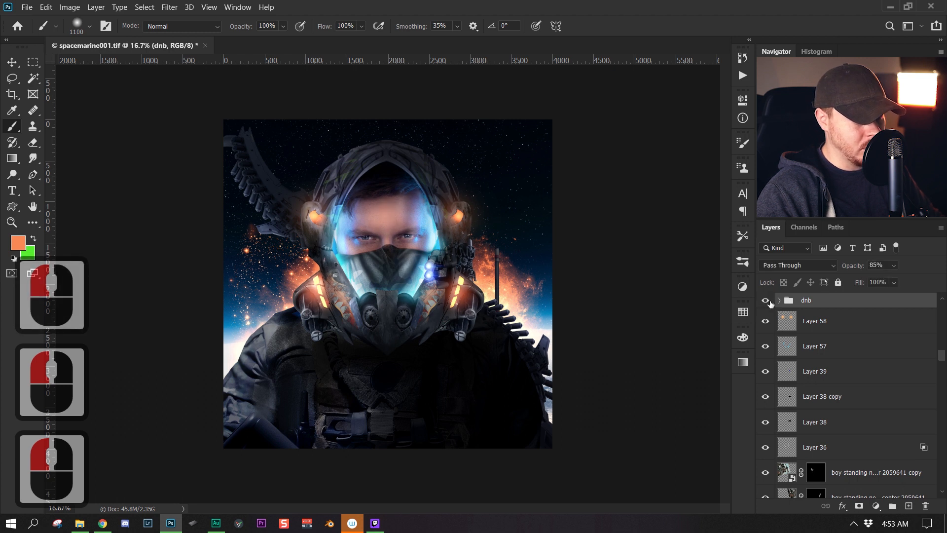
left_click(765, 302)
left_click(766, 301)
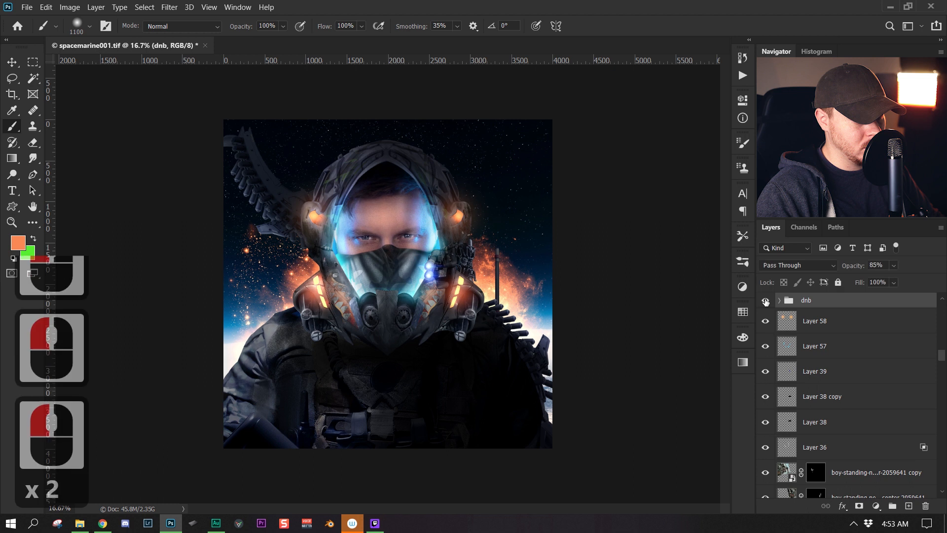
left_click(766, 302)
left_click(766, 301)
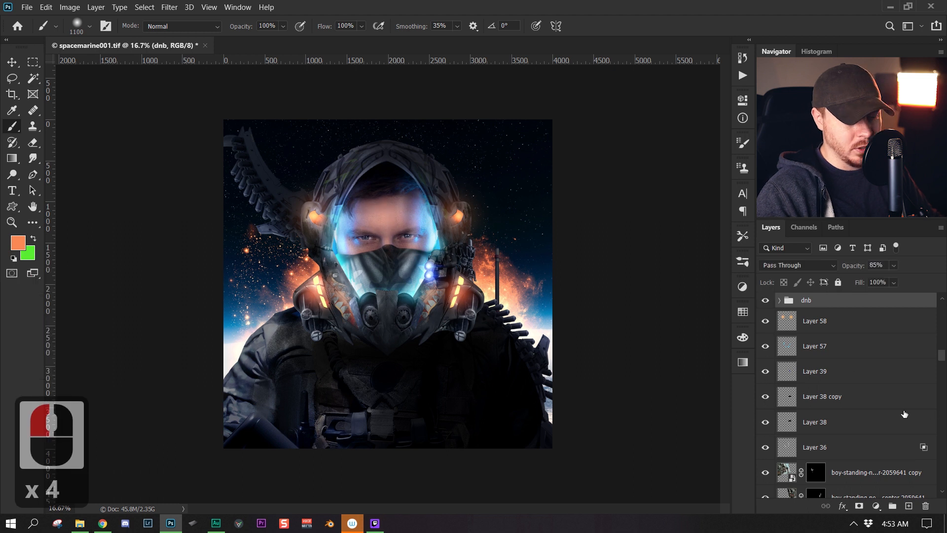
Turn on the Hue/Saturation 5 adjustment layer above the dnb group.
left_click_drag(942, 358, 942, 353)
left_click(838, 376)
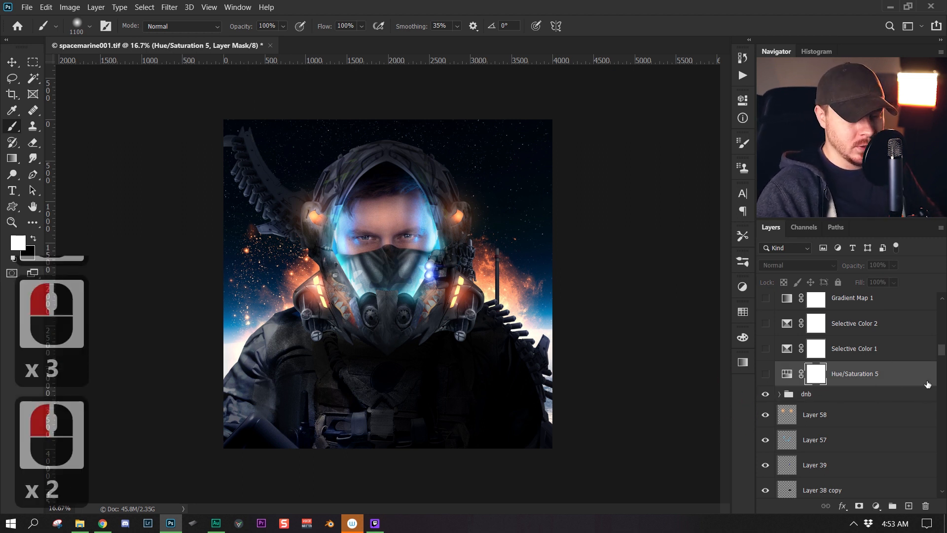
left_click_drag(941, 356, 942, 350)
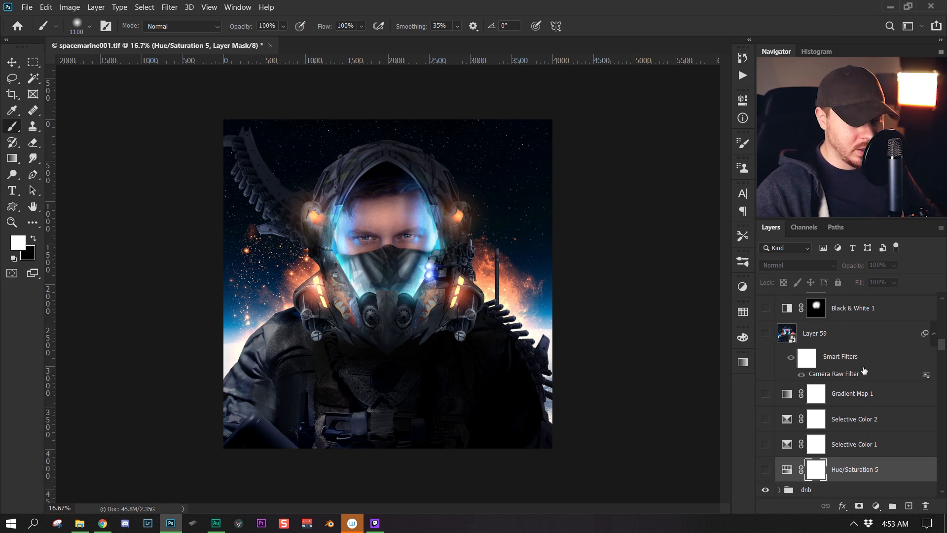
left_click(883, 470)
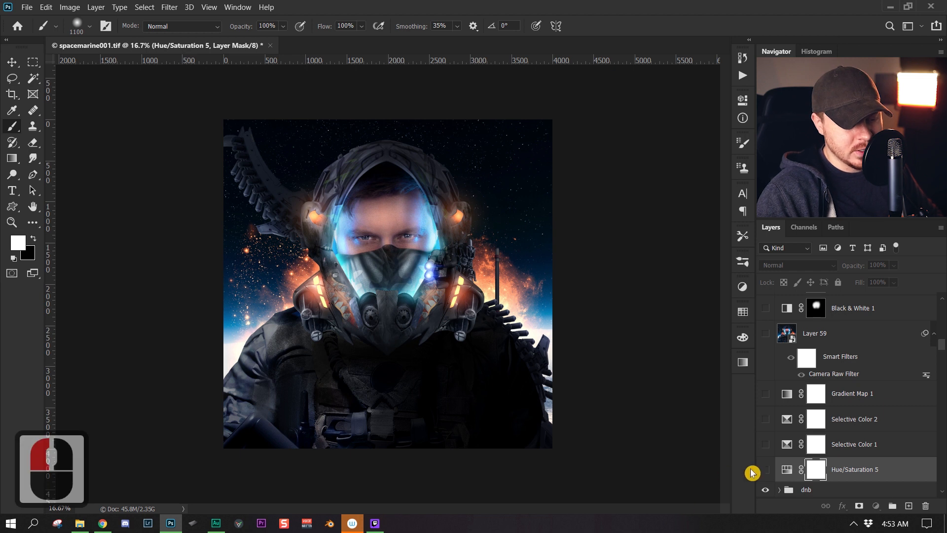
left_click(765, 468)
left_click_drag(942, 347, 942, 346)
left_click(943, 354)
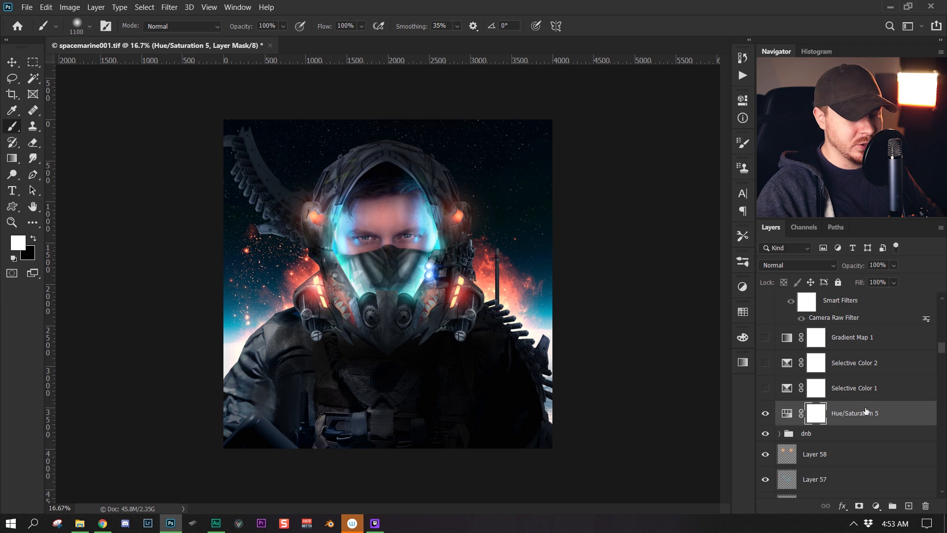
Open the Hue/Saturation 5 settings and compare the image with the adjustment hidden and shown.
double_click(785, 415)
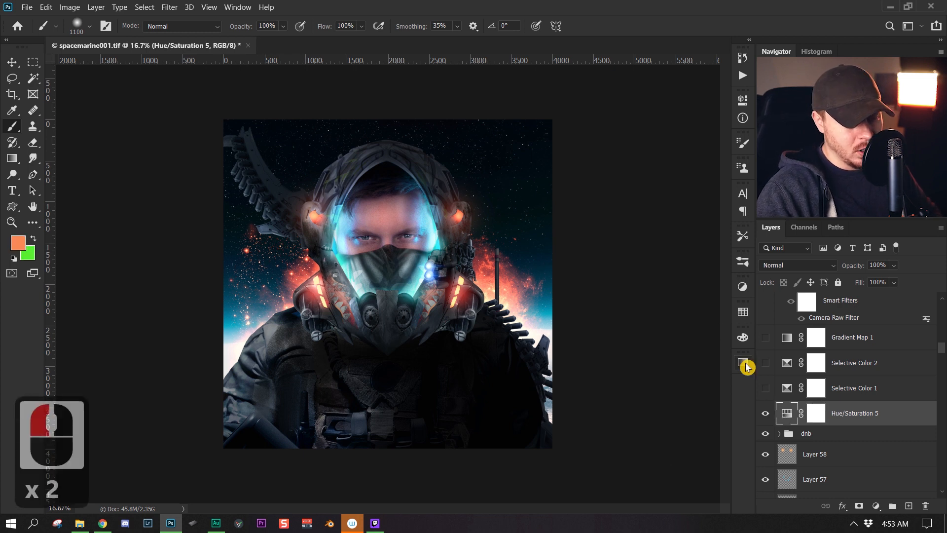
double_click(788, 417)
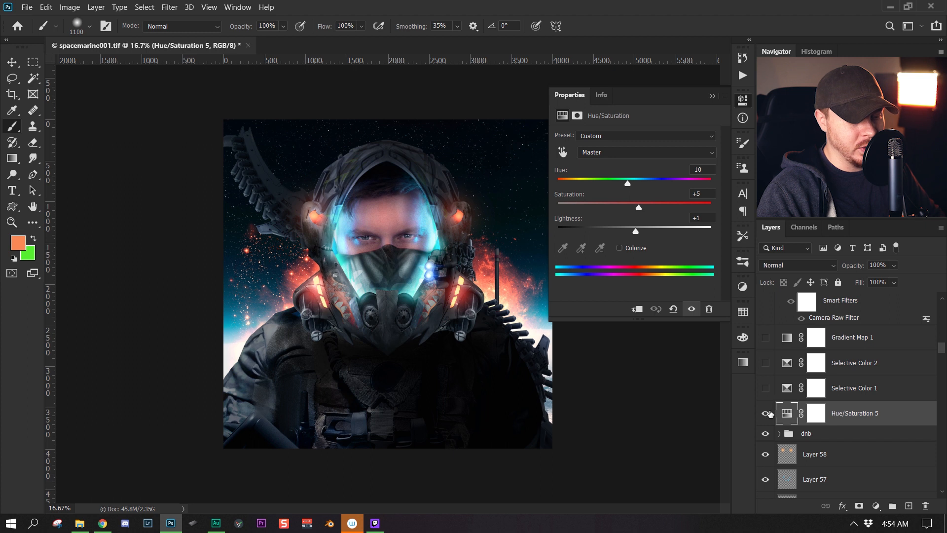
left_click(766, 412)
left_click(766, 412)
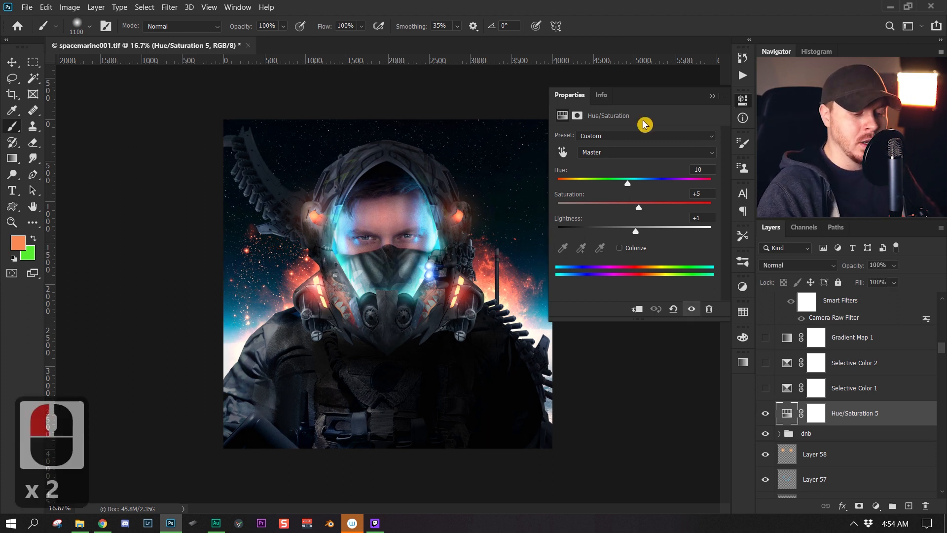
Turn on the Selective Color 1 layer and show its adjustment settings.
left_click(903, 384)
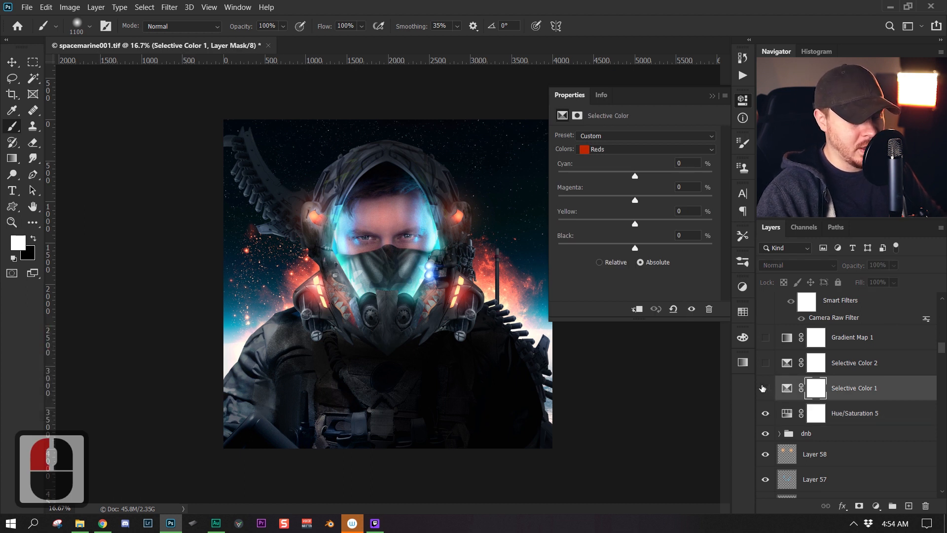
left_click(764, 388)
left_click(764, 389)
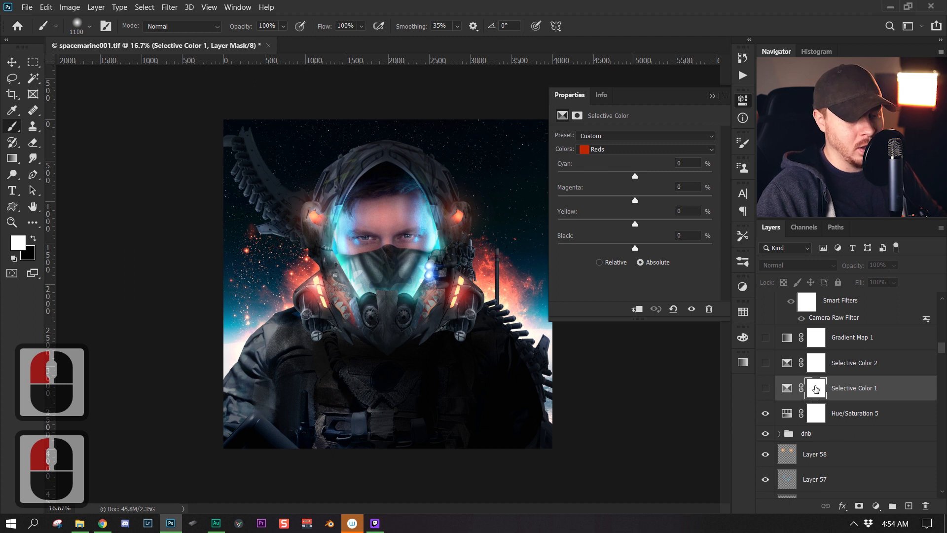
left_click(785, 390)
left_click(765, 388)
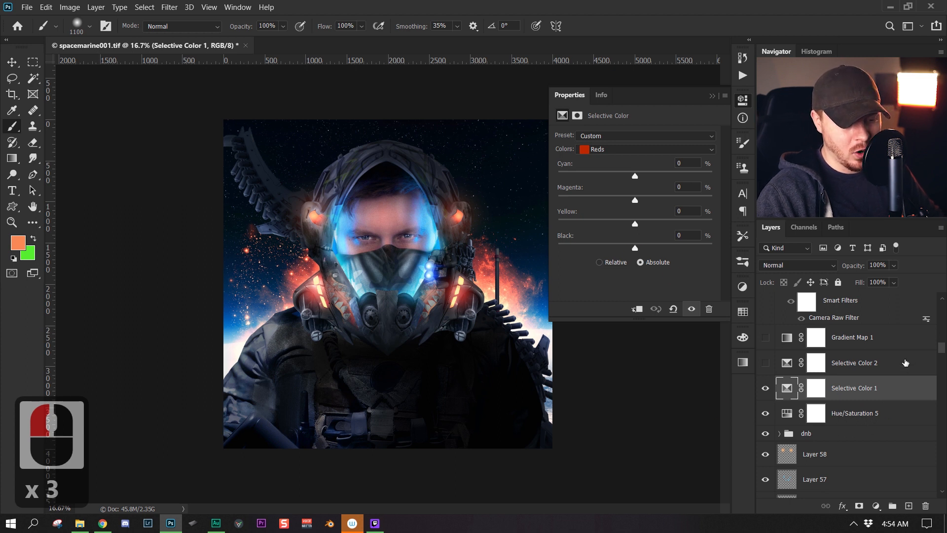
Step through the Hue/Saturation 5, Gradient Map 1, Selective Color 1 and Selective Color 2 layers.
left_click(871, 410)
left_click(873, 339)
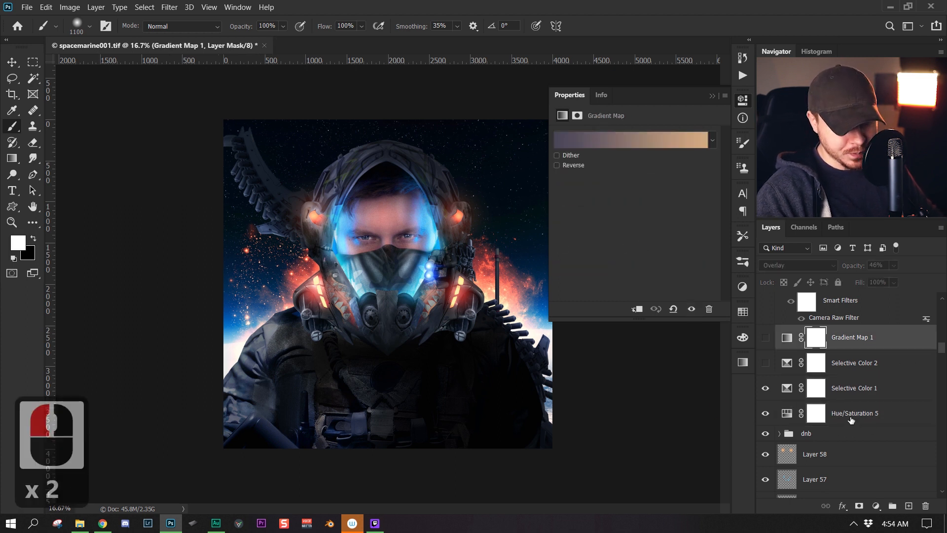
left_click(861, 412)
left_click(857, 392)
left_click(842, 359)
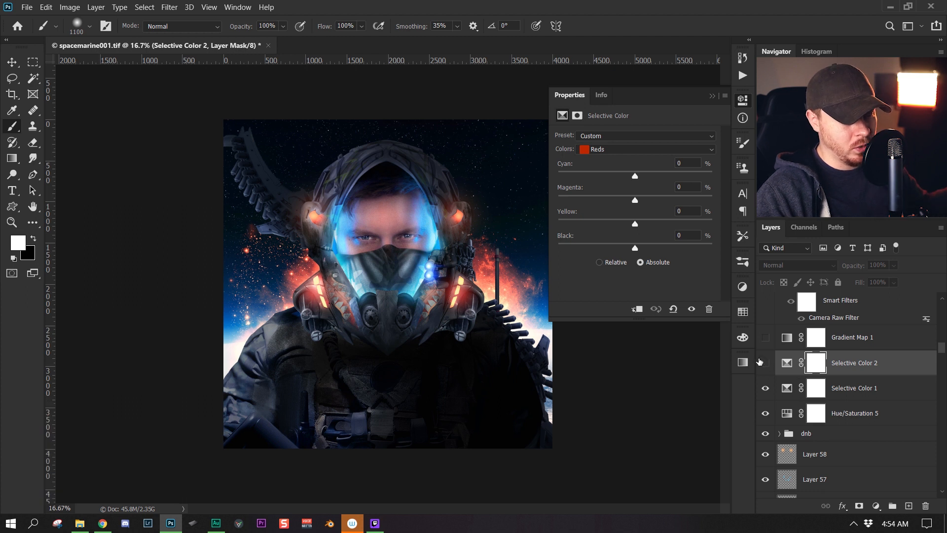
Examine the color ranges of Selective Color 1, including Blues, and compare the image with the layer hidden and shown.
left_click(788, 398)
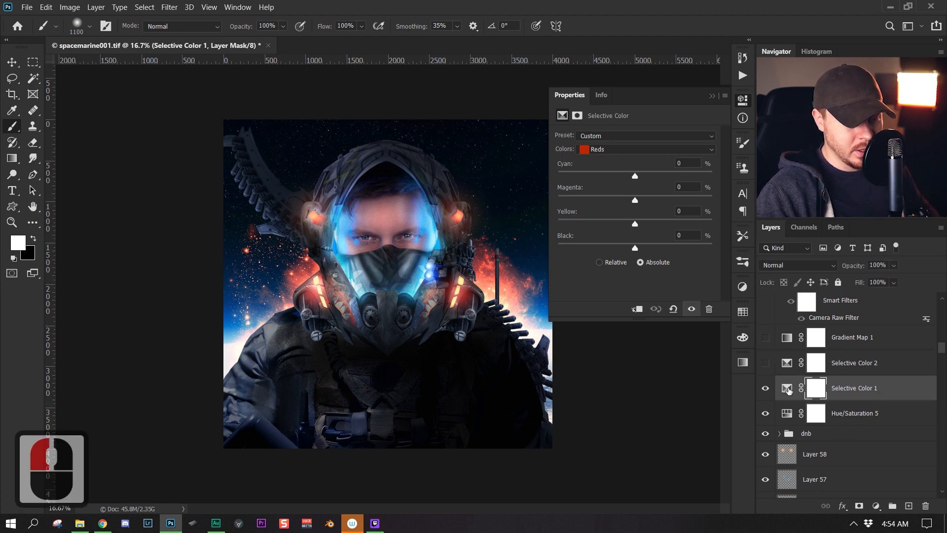
left_click(651, 150)
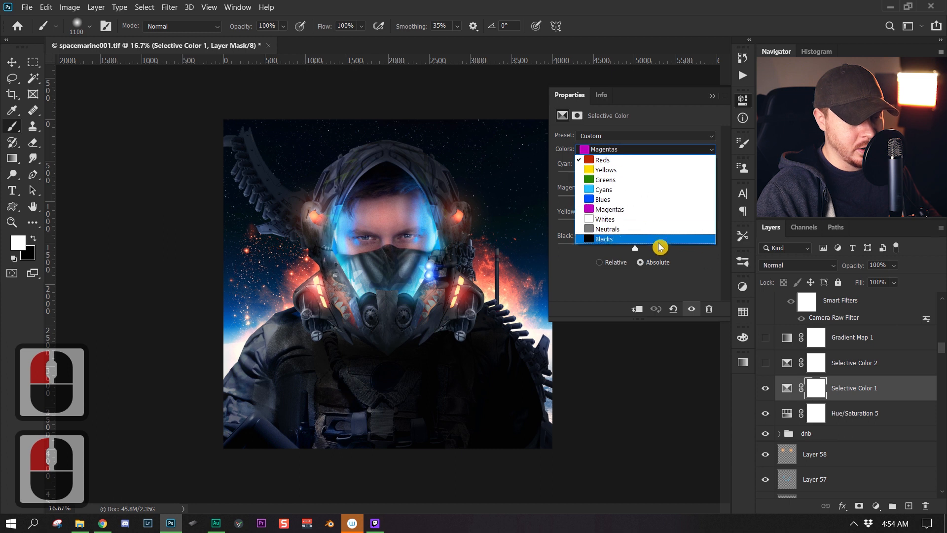
left_click(877, 506)
left_click(876, 507)
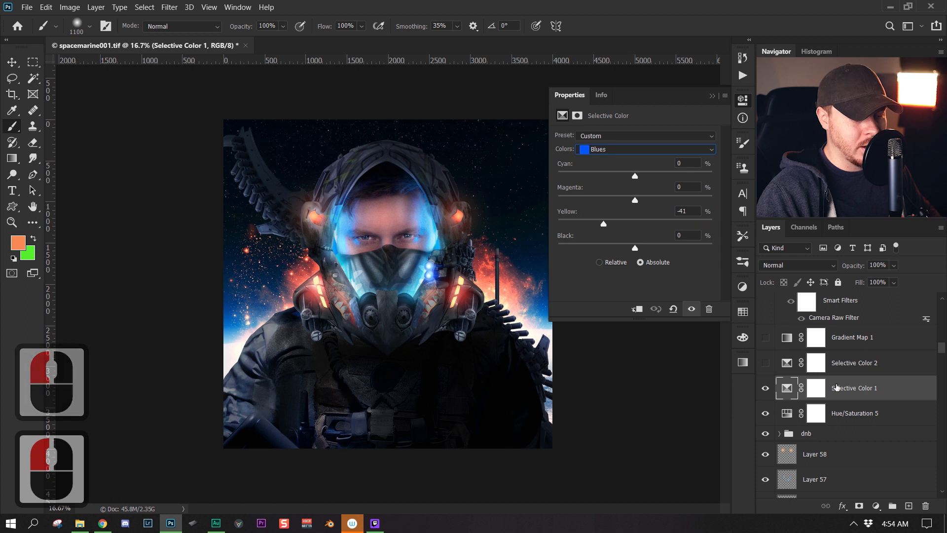
left_click(762, 392)
left_click(762, 392)
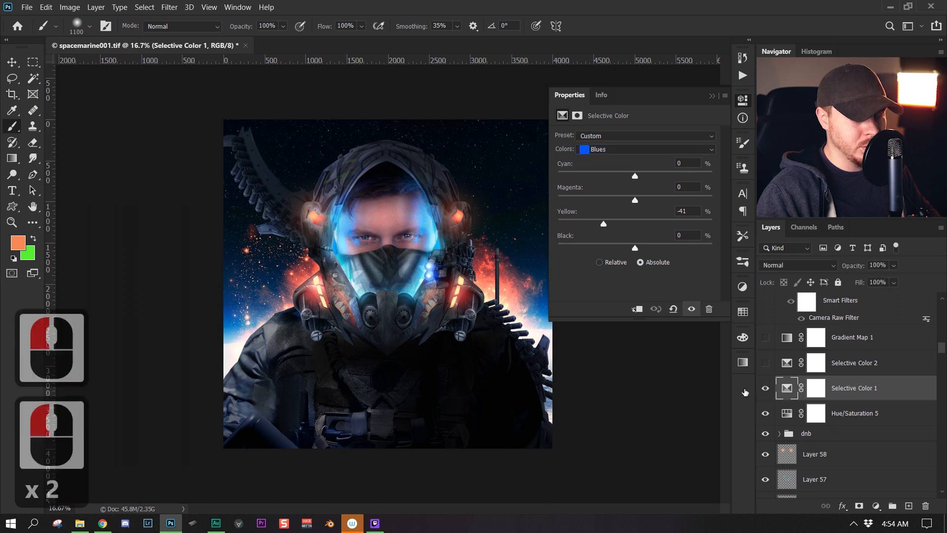
left_click(403, 267)
left_click(492, 206)
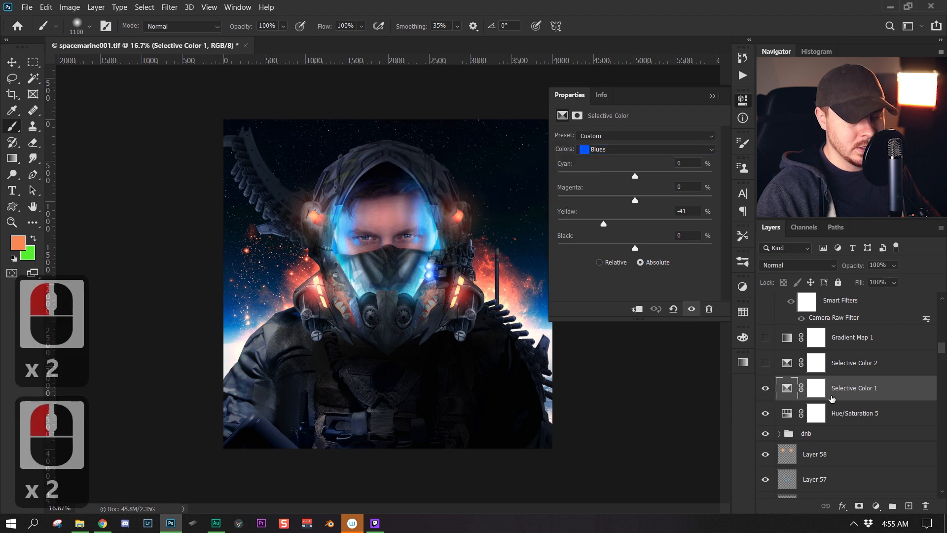
Turn on the Selective Color 2 layer and go through its color ranges up to Blacks.
left_click(882, 368)
left_click(765, 364)
left_click(787, 363)
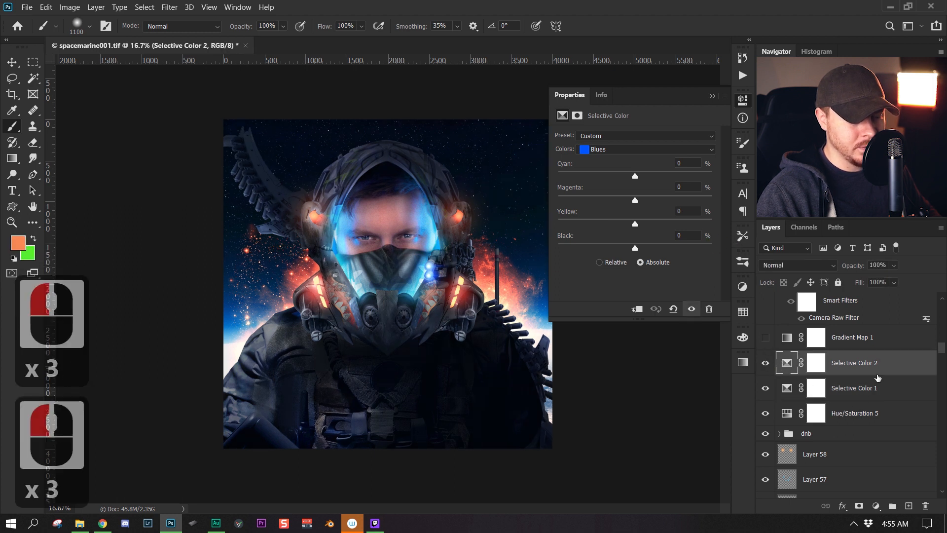
left_click(646, 149)
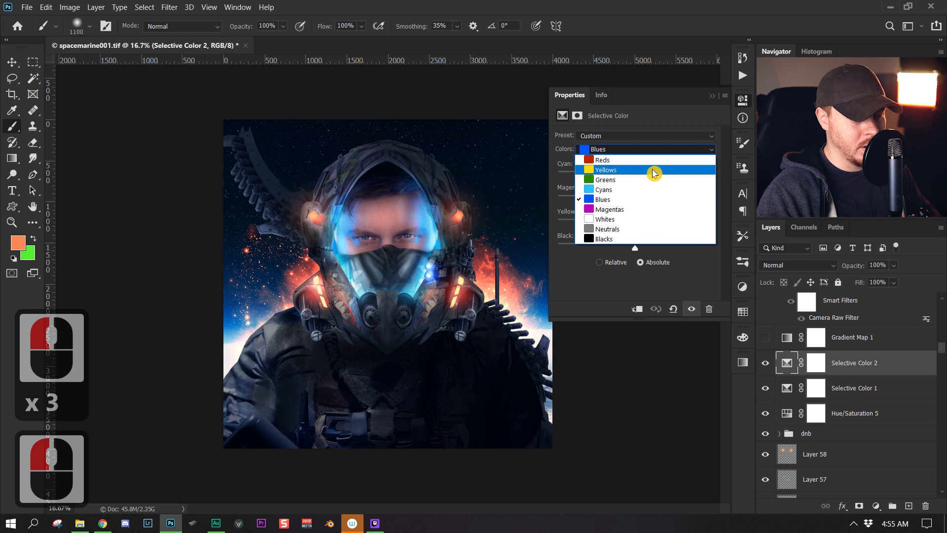
left_click(648, 159)
left_click(649, 169)
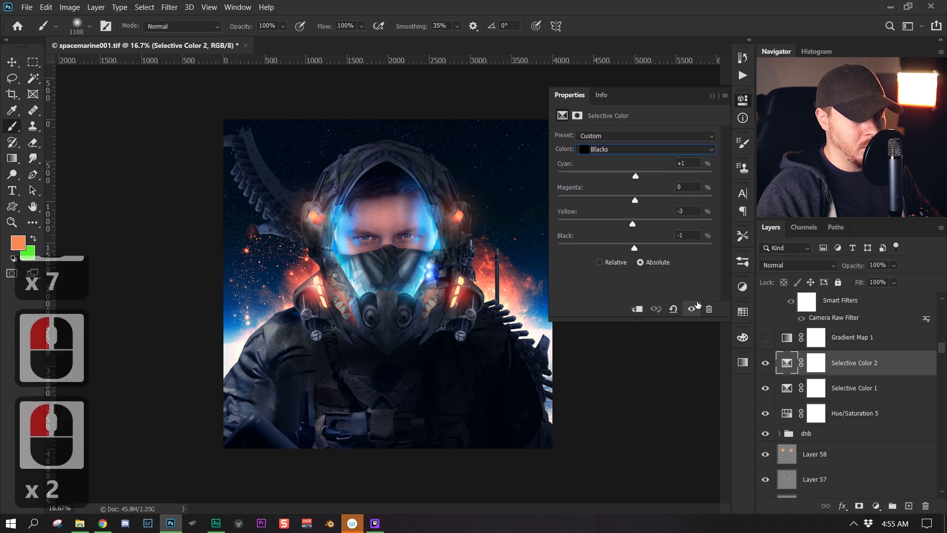
Compare the image with Selective Color 2 hidden and shown several times, leaving the layer on.
left_click(768, 367)
left_click(767, 367)
left_click(768, 368)
left_click(768, 367)
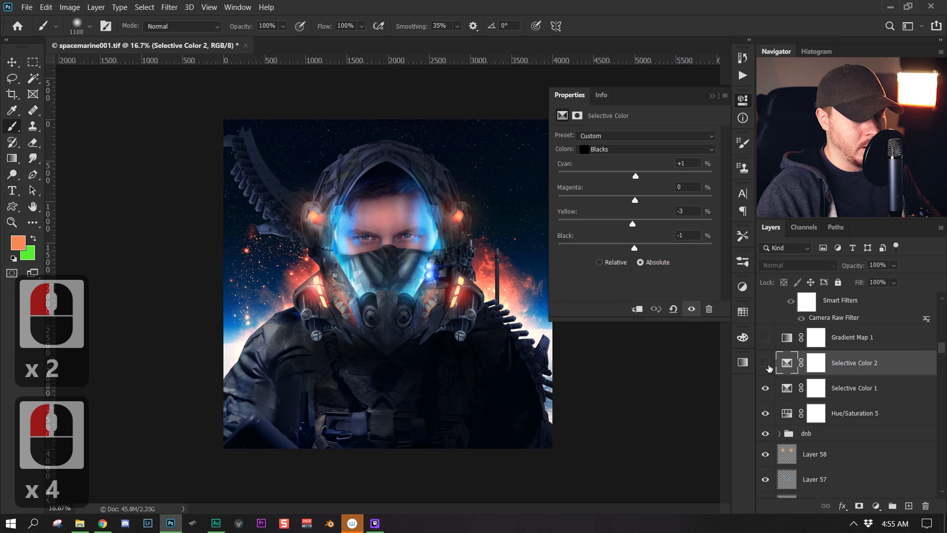
left_click(765, 364)
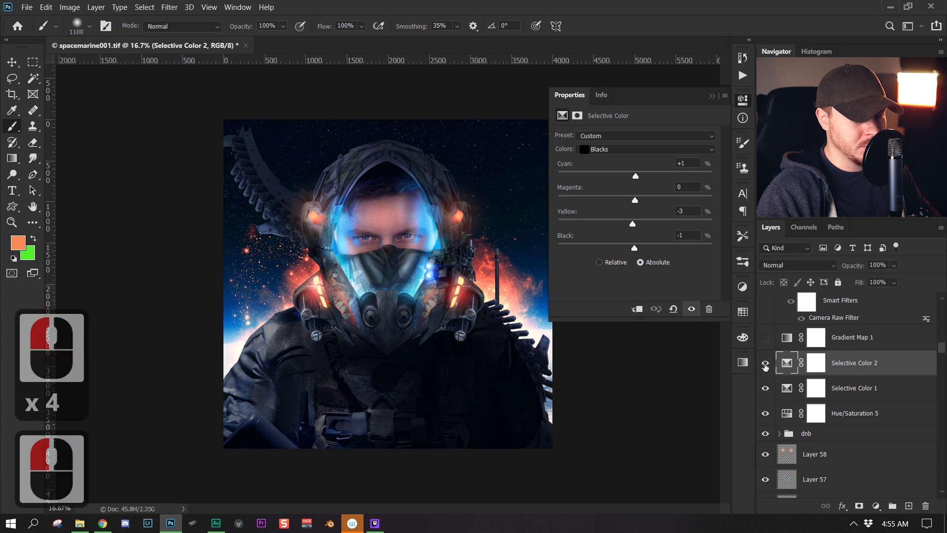
Turn on the Gradient Map 1 layer.
left_click(856, 336)
left_click(766, 337)
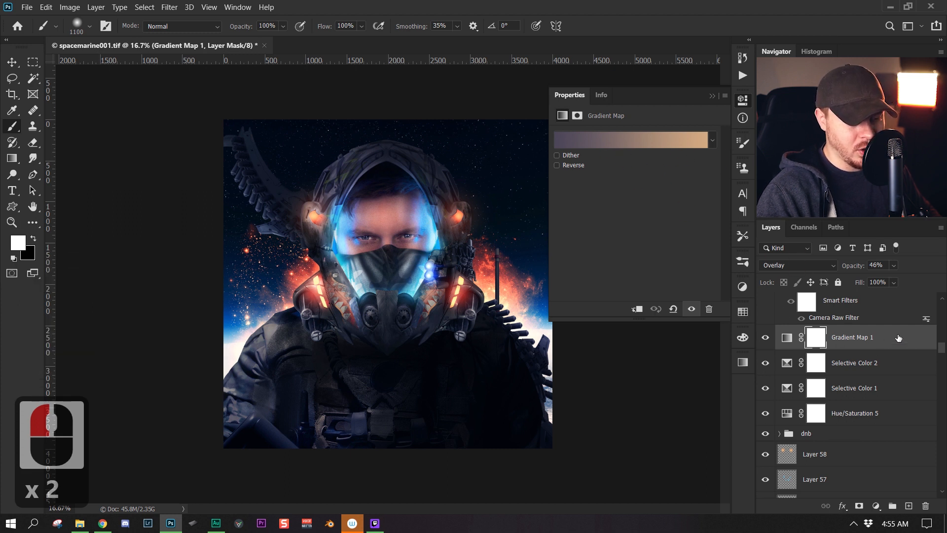
Stamp all visible layers into a merged layer above Layer 59 and delete that merged copy.
left_click_drag(942, 352, 941, 347)
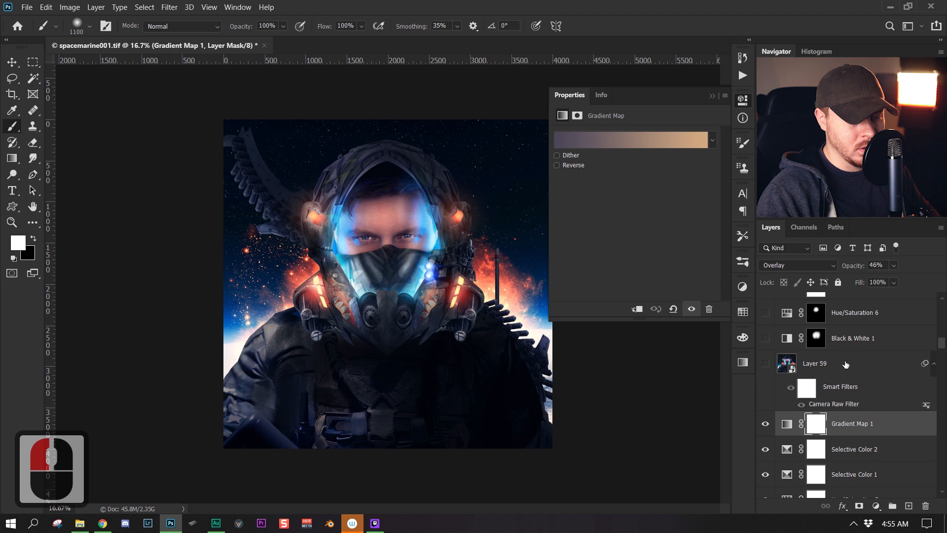
left_click(845, 364)
left_click(461, 373)
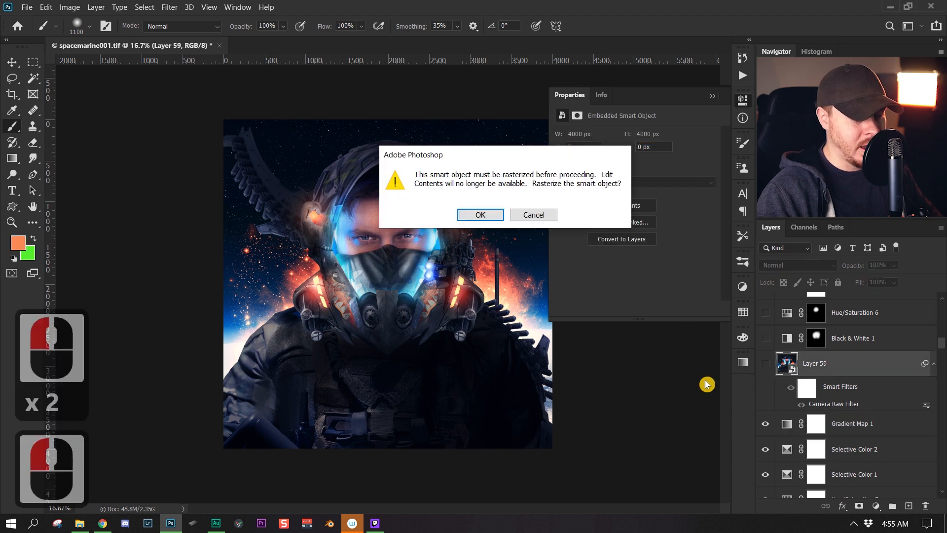
left_click(549, 217)
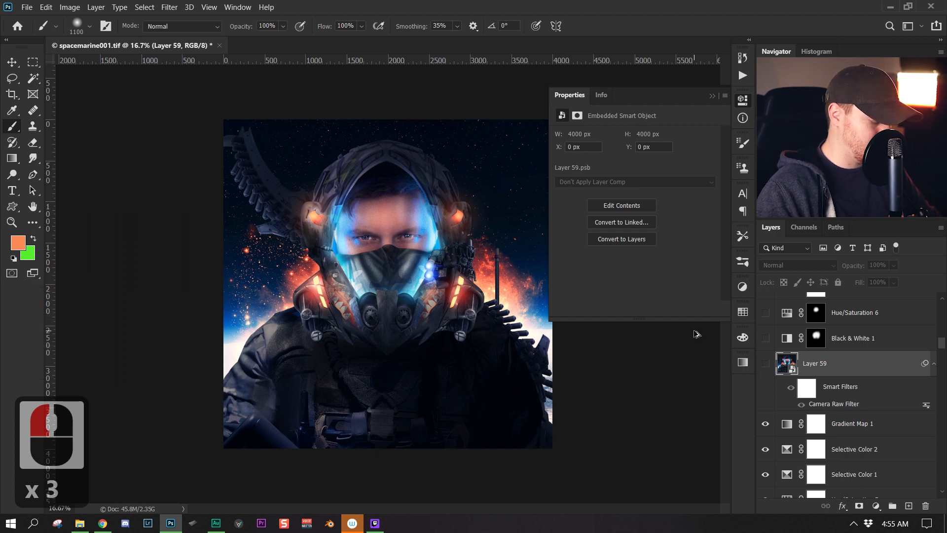
key("ctrl+alt+shift+e")
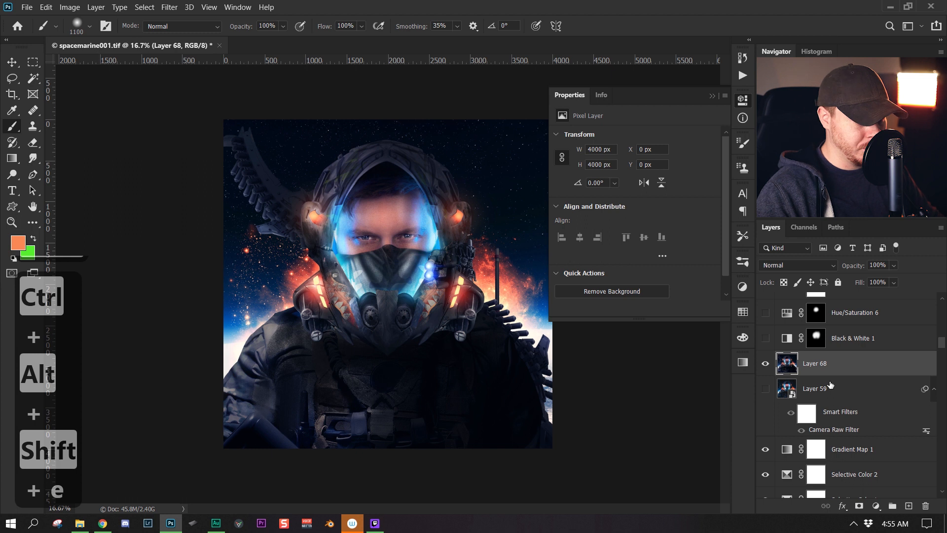
left_click_drag(826, 375, 924, 506)
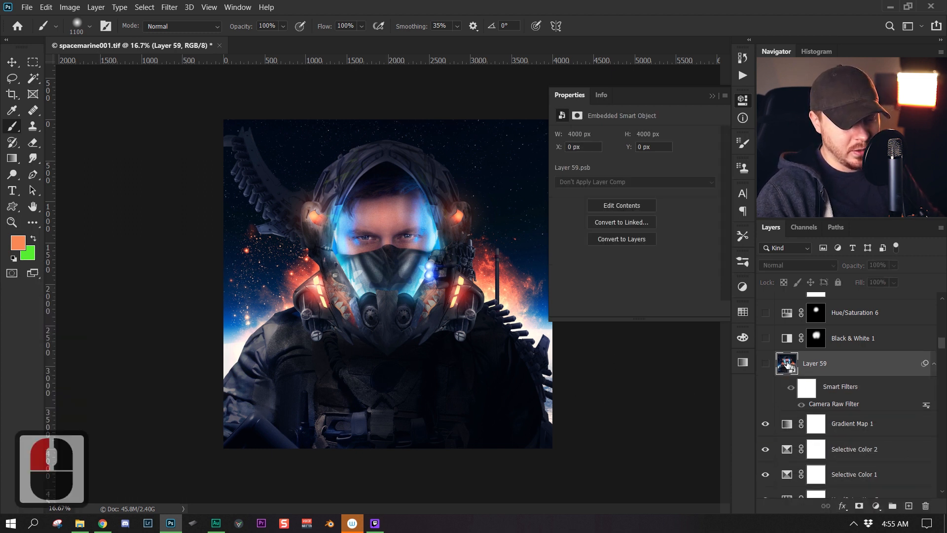
Turn on the Layer 59 smart object and collapse its properties.
left_click(765, 364)
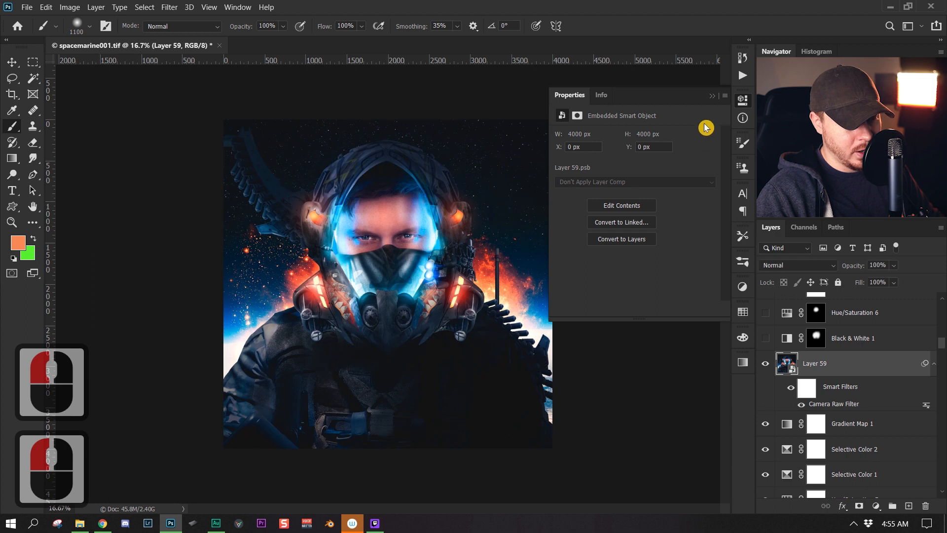
left_click(713, 96)
left_click(713, 96)
left_click(713, 96)
left_click(713, 96)
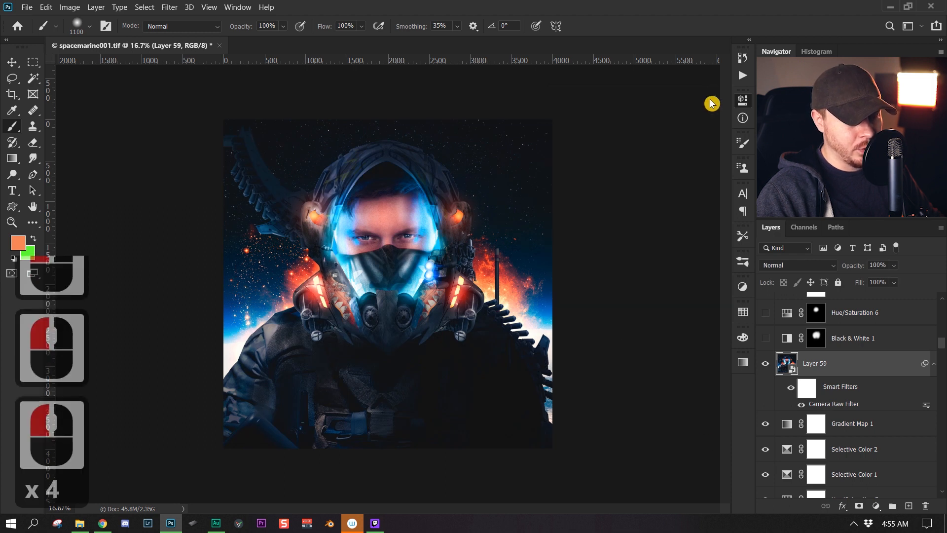
Open Layer 59's Camera Raw Filter and compare the image with and without its Basic adjustments.
double_click(853, 405)
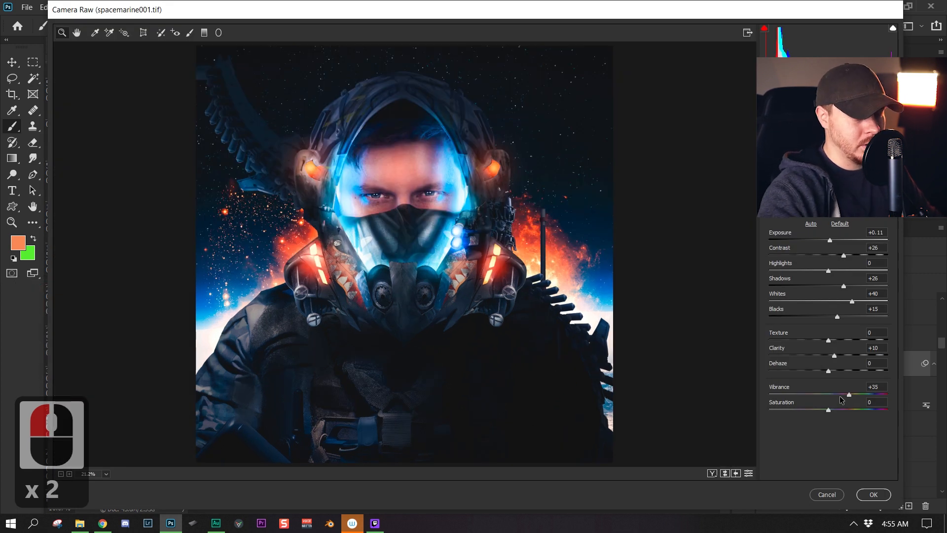
left_click(506, 200, "alt")
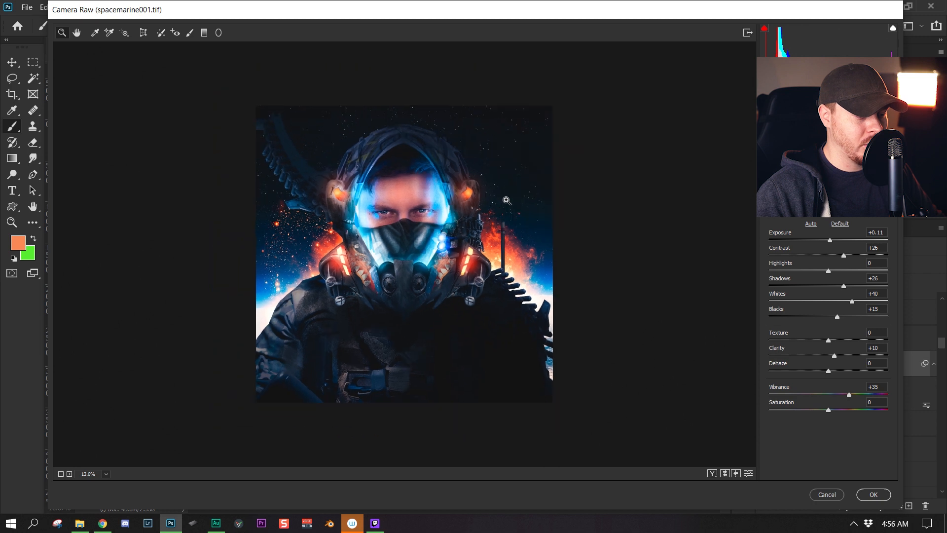
left_click(506, 199, "alt")
left_click(531, 214)
left_click_drag(540, 233, 486, 295)
left_click(487, 294)
left_click(488, 294)
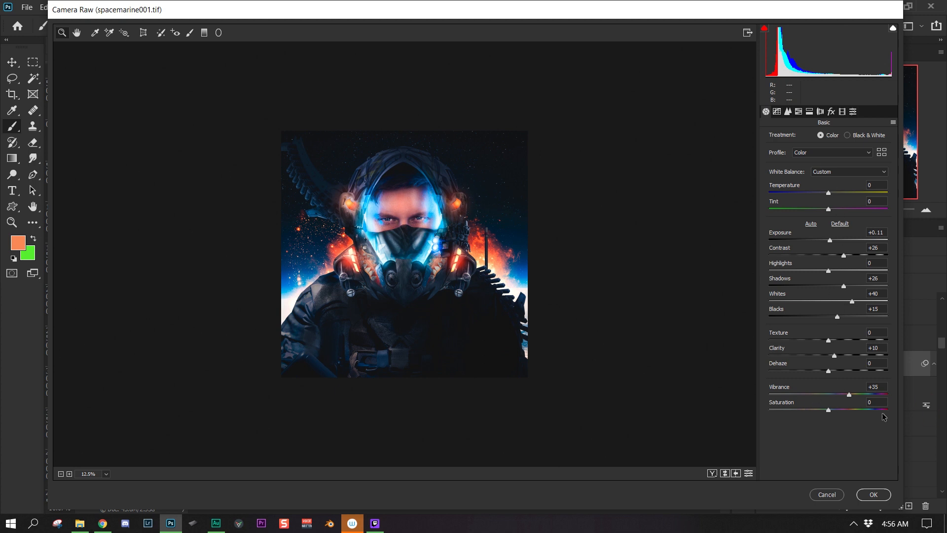
left_click(749, 474)
left_click(749, 475)
Show the Camera Raw tone curve and compare the image with and without it.
left_click(779, 111)
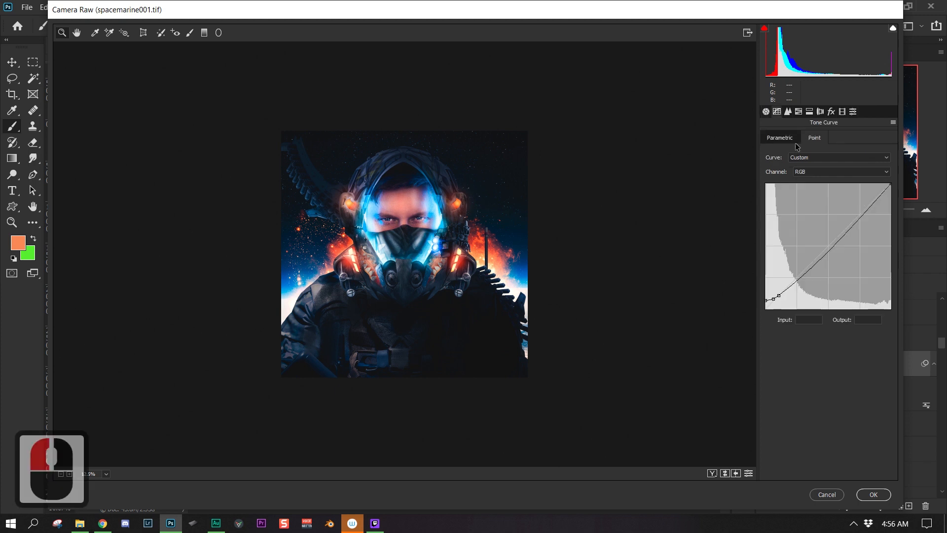
left_click(748, 472)
left_click(749, 472)
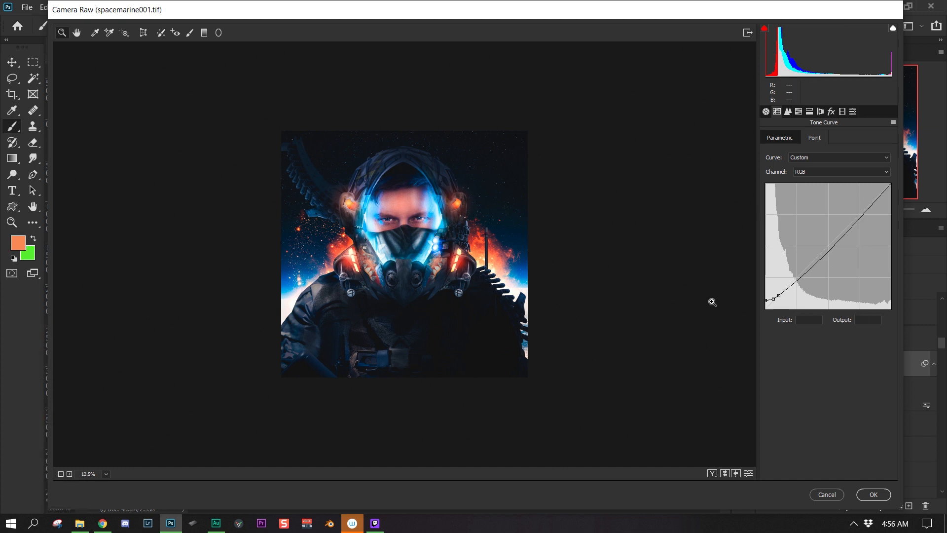
Review the Camera Raw Detail settings and compare the image with and without the HSL luminance adjustments.
left_click(787, 112)
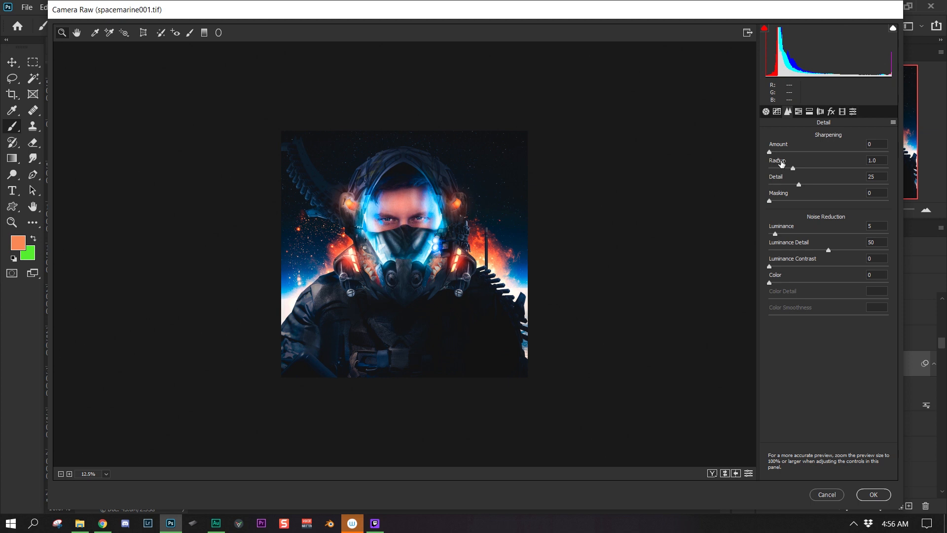
left_click(802, 113)
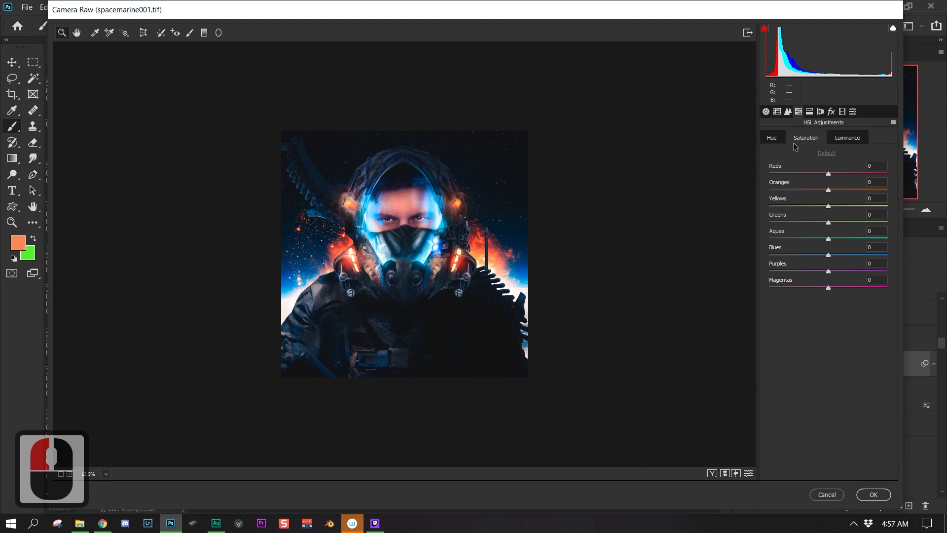
left_click(846, 137)
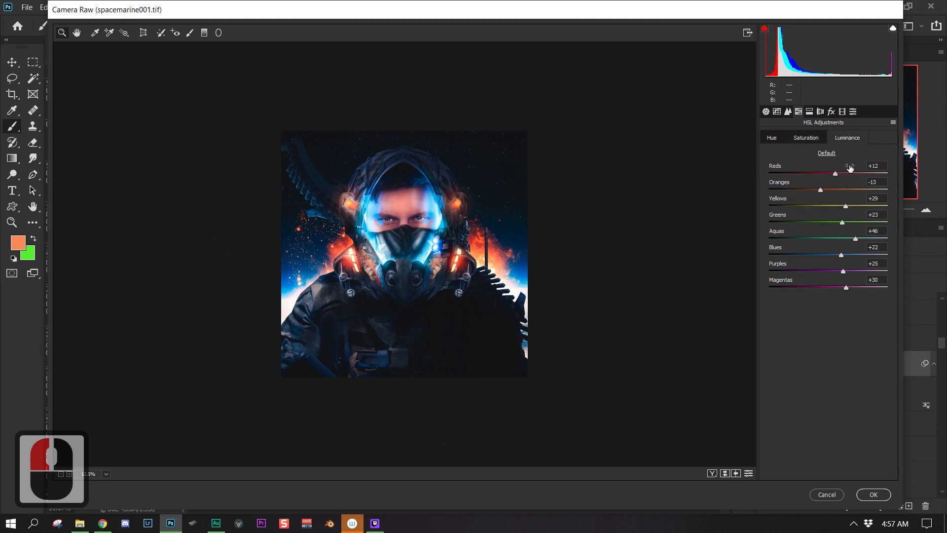
left_click(749, 474)
left_click(750, 474)
left_click(749, 474)
left_click(750, 474)
Review Camera Raw's HSL saturation and hue, post-crop vignetting and Calibration settings.
left_click(787, 136)
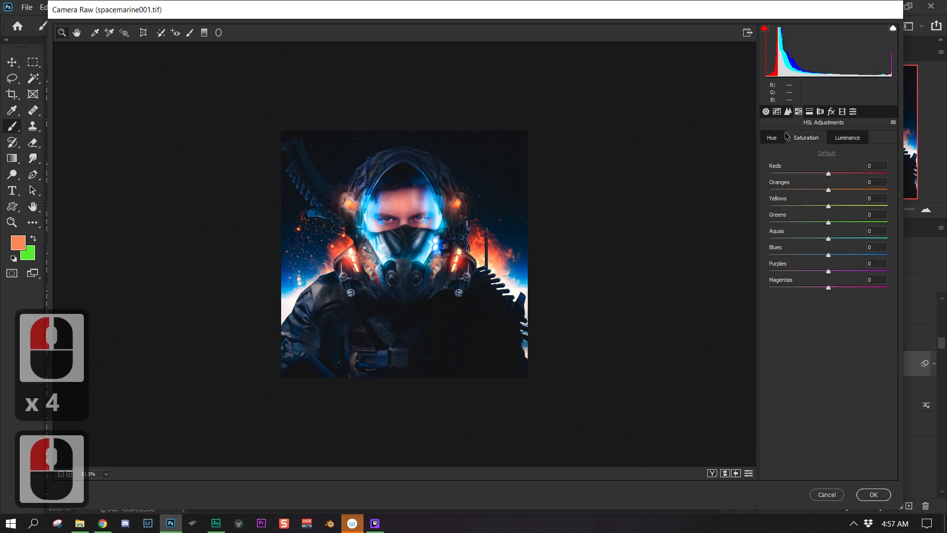
left_click(777, 137)
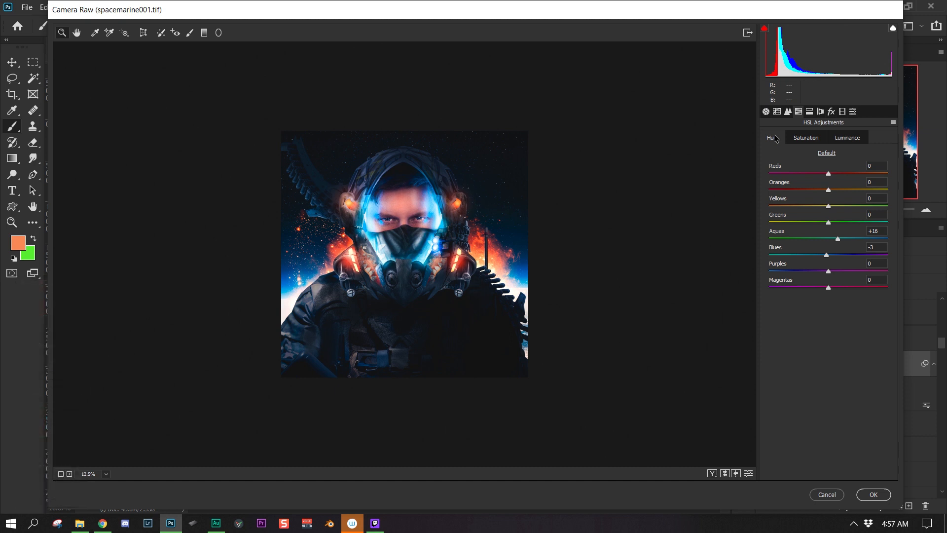
left_click(831, 111)
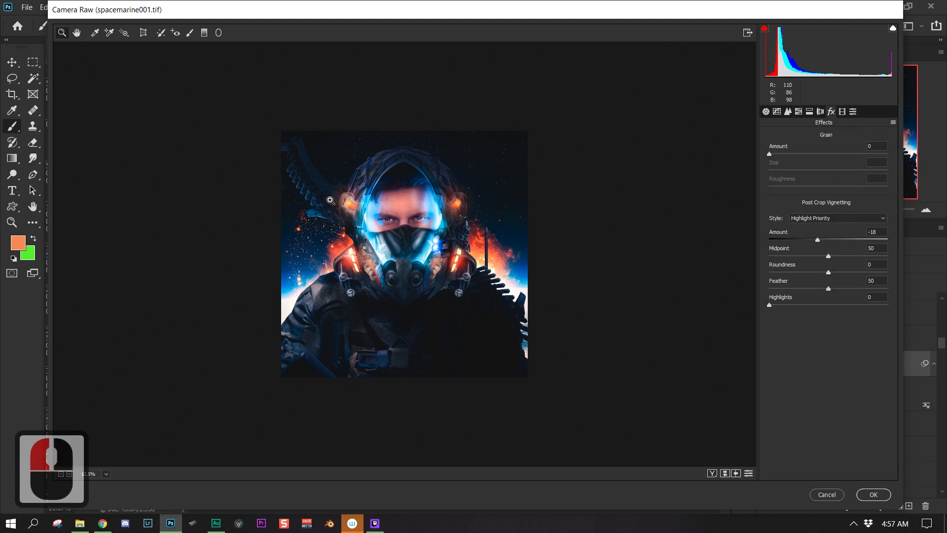
left_click(842, 111)
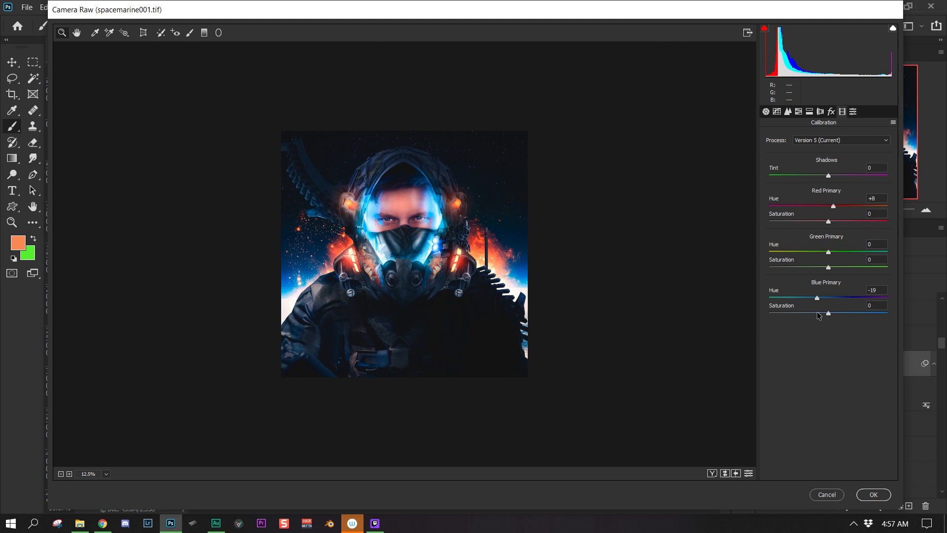
Toggle Layer 59's visibility repeatedly to compare the image with and without the Camera Raw grading.
left_click(765, 389)
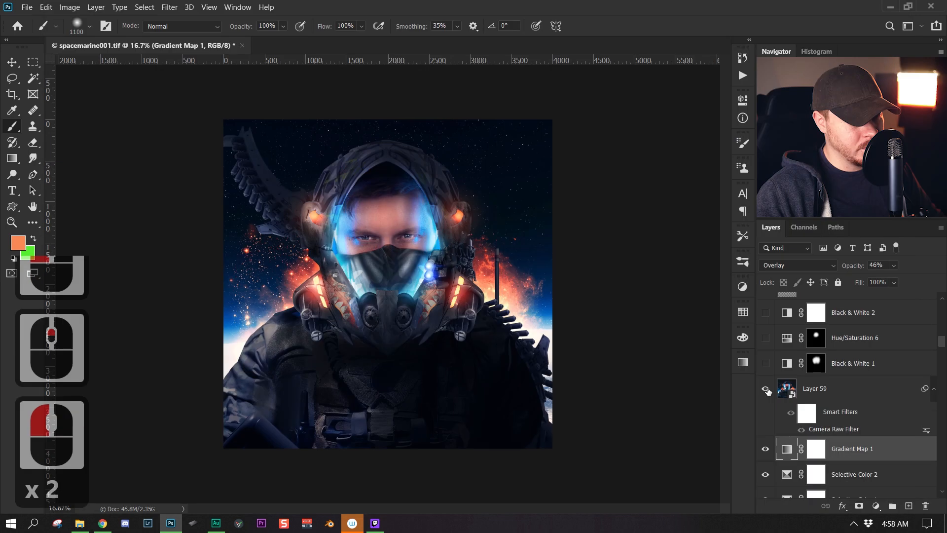
left_click(765, 389)
left_click(765, 388)
left_click(765, 388)
left_click(765, 389)
left_click(766, 389)
left_click(765, 388)
left_click(766, 389)
left_click(765, 389)
left_click(766, 389)
left_click(765, 389)
Examine the graded helmet and face up close, and the whole composite at a smaller scale.
key("z")
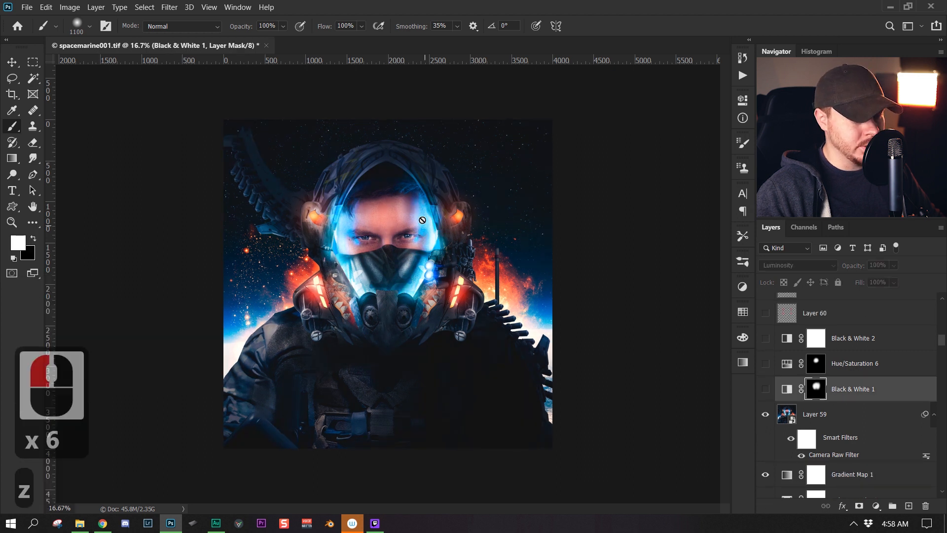
left_click(420, 230)
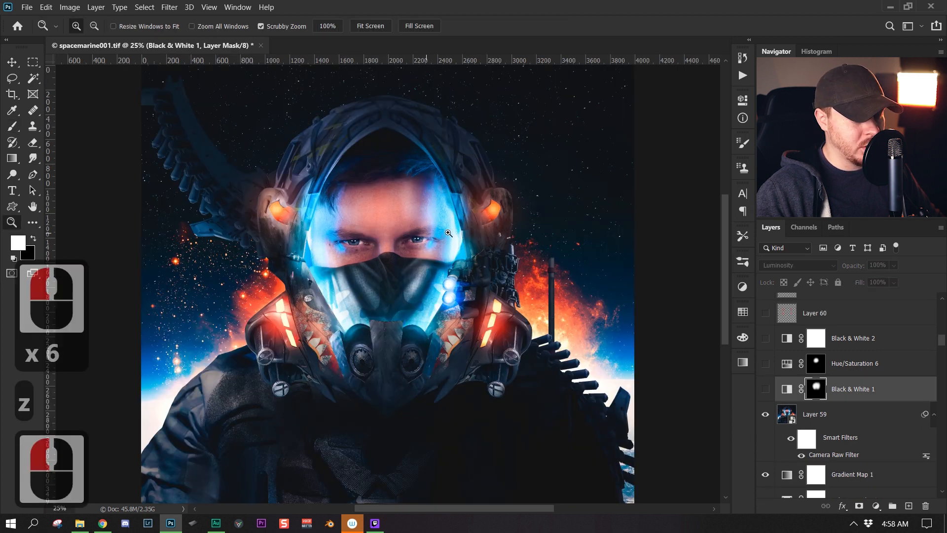
left_click_drag(481, 235, 430, 238)
left_click(430, 241)
left_click(430, 240)
left_click_drag(519, 296, 494, 299)
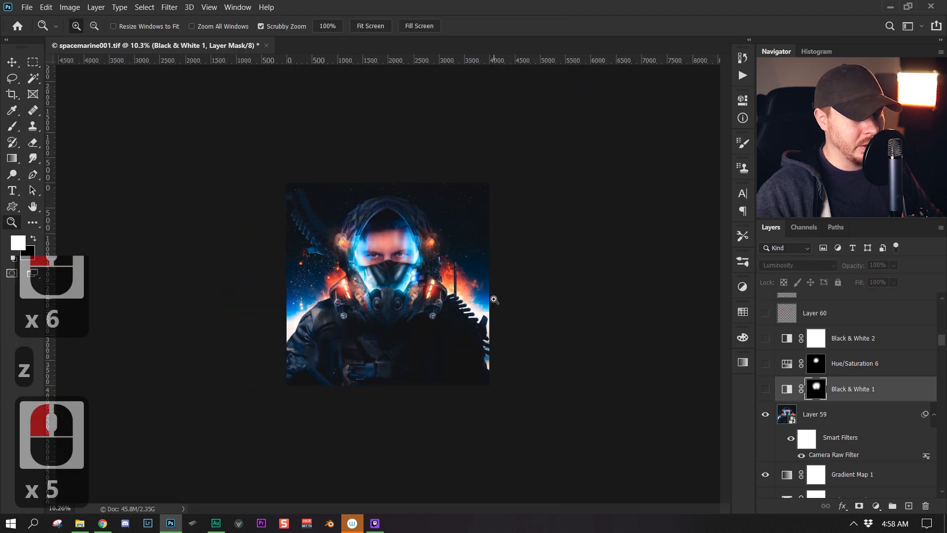
left_click(494, 299)
Preview the Black & White 1 layer with its colour settings and hide it again.
scroll(872, 414, "up", 9)
scroll(871, 415, "up", 3)
scroll(868, 412, "down", 16)
scroll(865, 411, "up", 20)
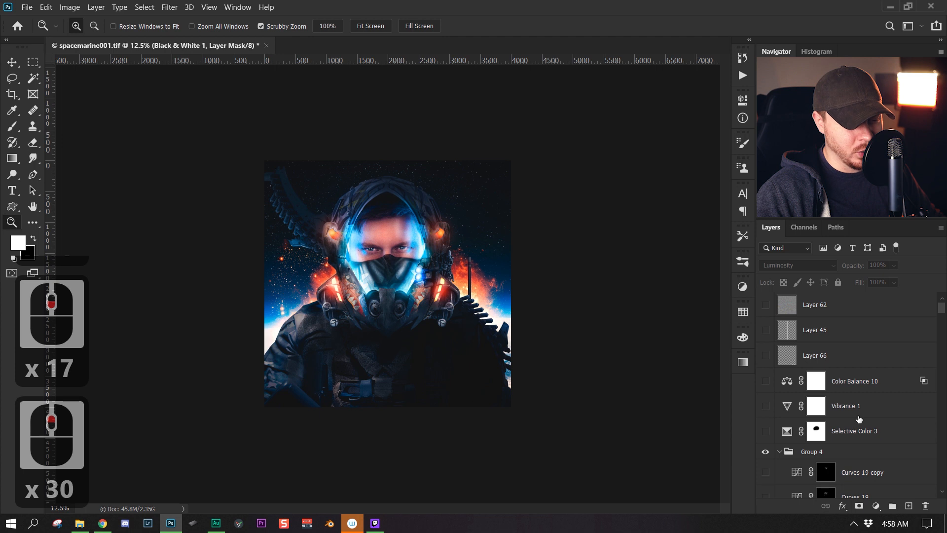
scroll(858, 418, "down", 20)
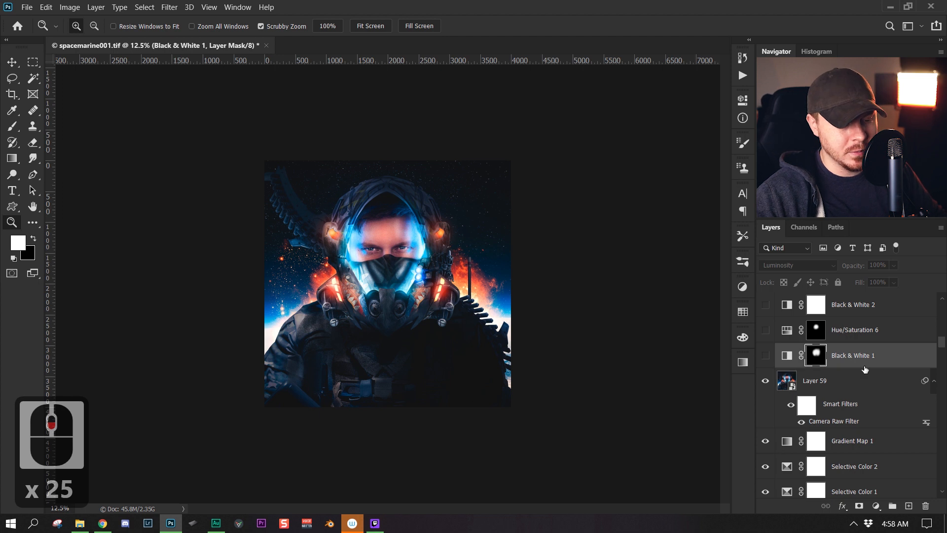
left_click(765, 355)
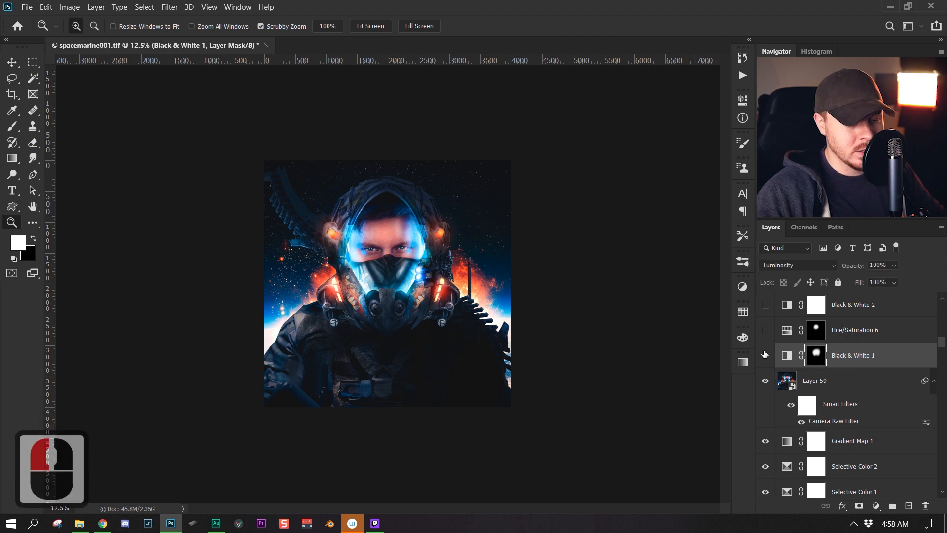
double_click(787, 355)
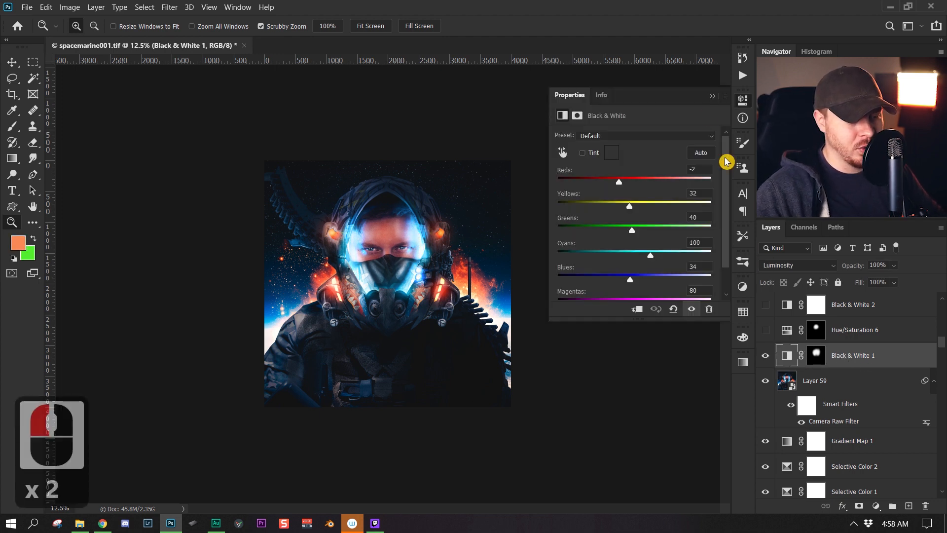
left_click(711, 96)
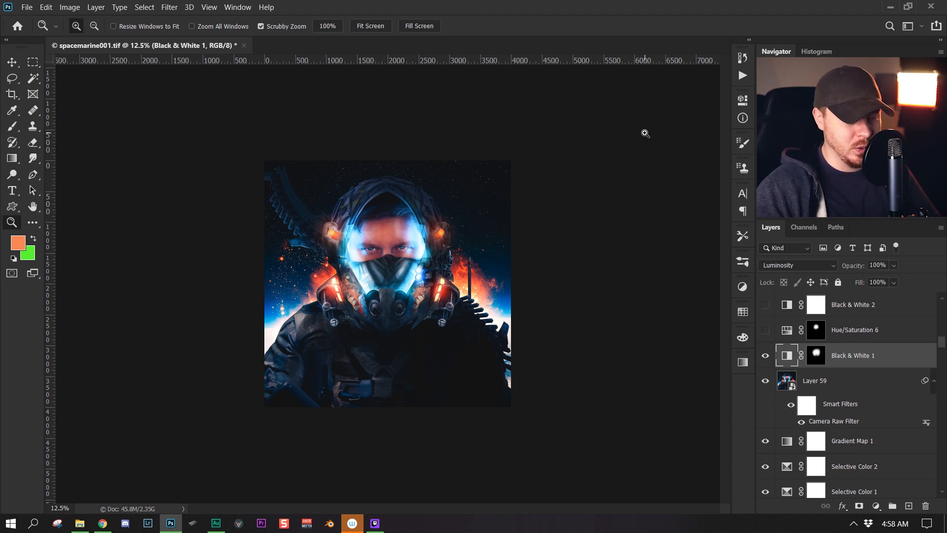
left_click(766, 355)
Add a Black & White adjustment above Layer 59 with Reds 10, Yellows 130 and Greens 100.
left_click(870, 381)
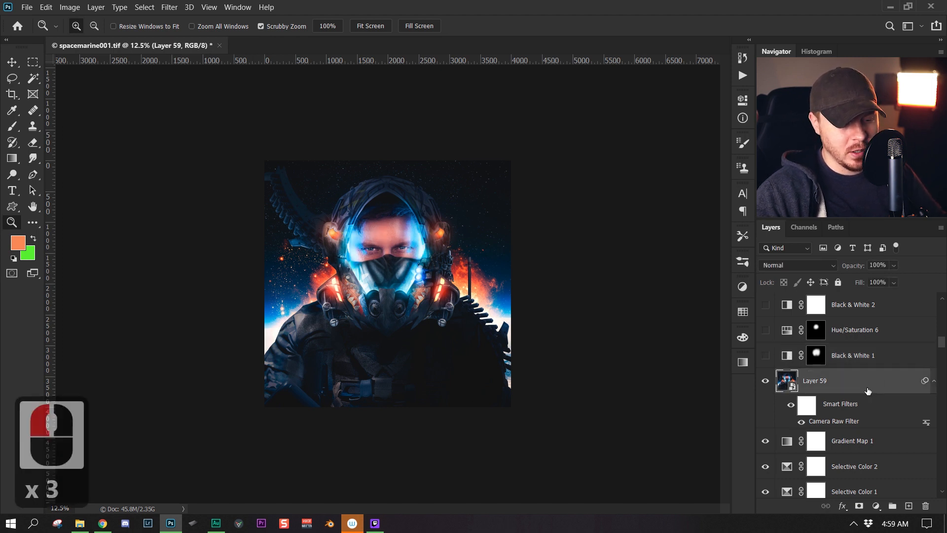
left_click(876, 506)
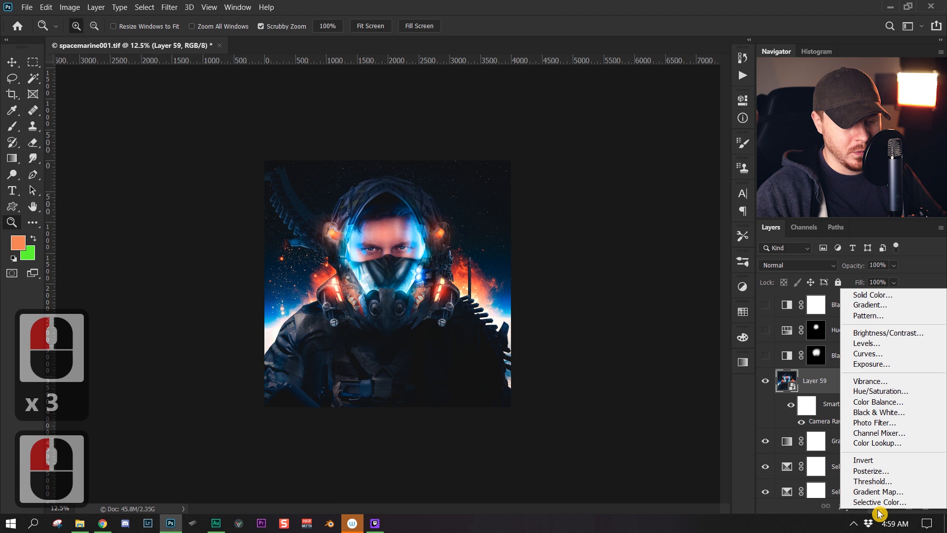
left_click(910, 414)
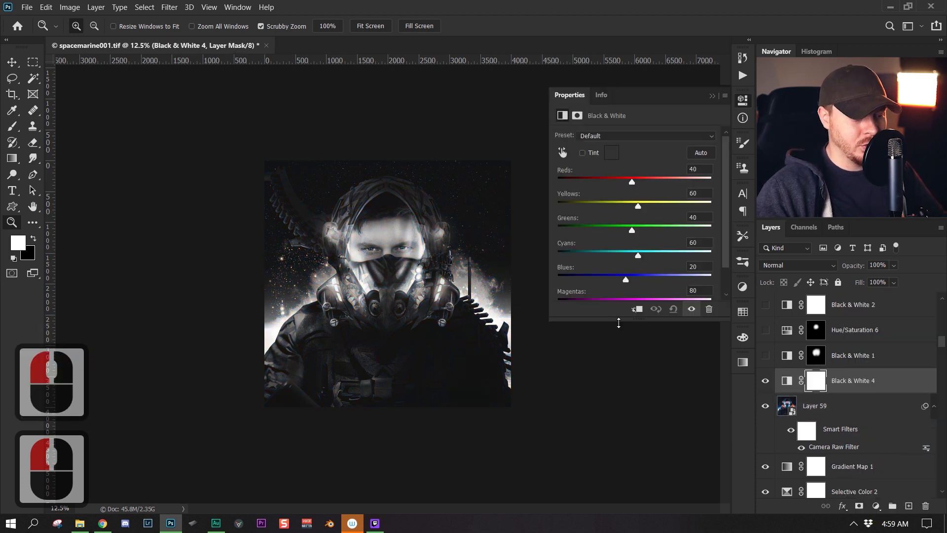
left_click_drag(633, 185, 646, 241)
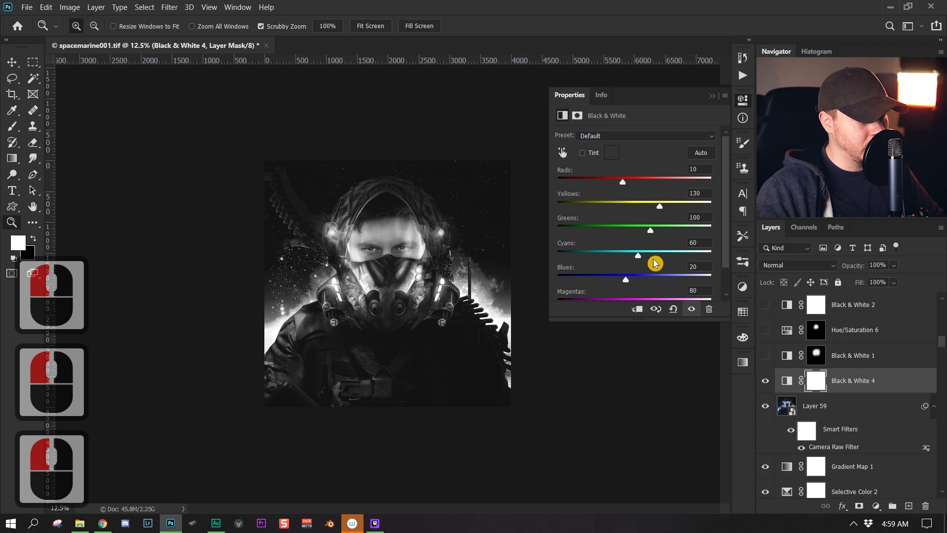
scroll(657, 258, "down", 6)
scroll(665, 256, "up", 5)
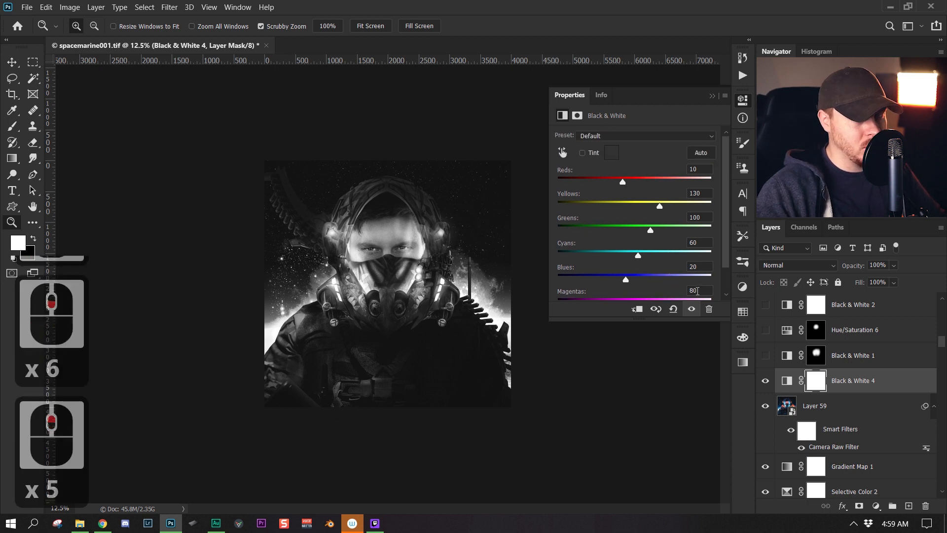
scroll(676, 251, "down", 2)
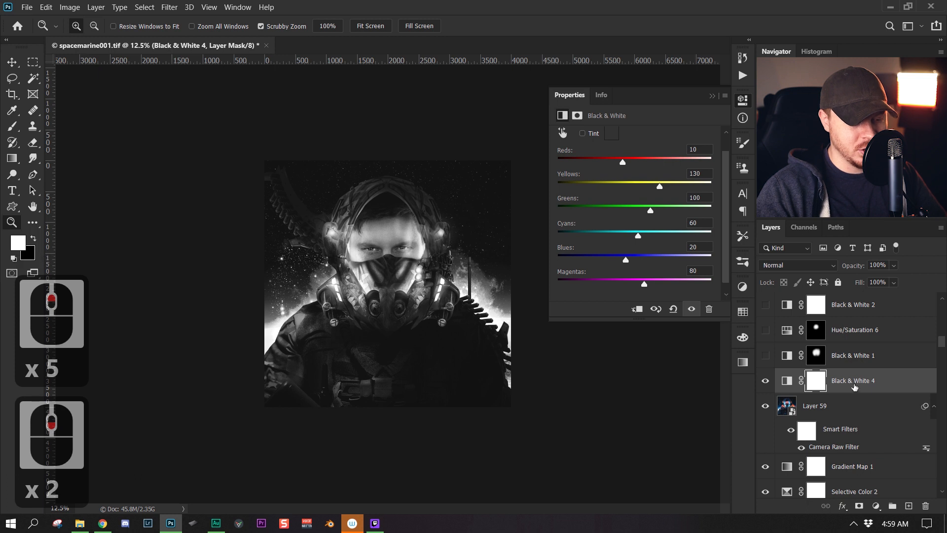
Set the new Black & White layer's blend mode to Luminosity and raise its Reds to 52.
left_click(819, 267)
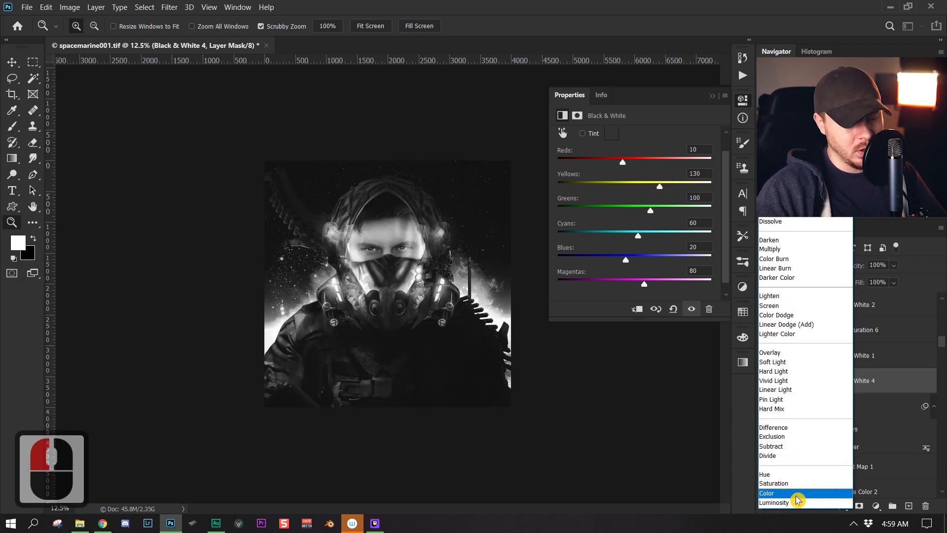
left_click(799, 508)
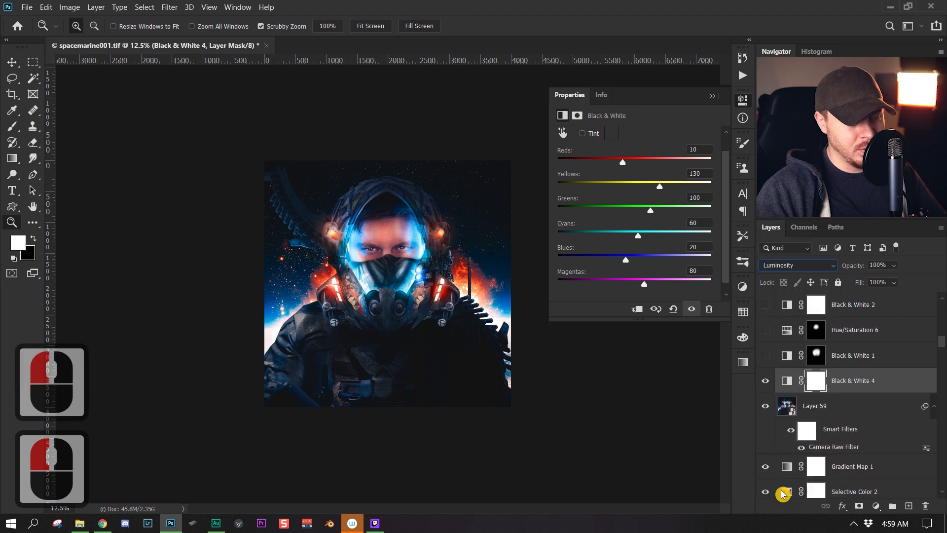
mouse_move(622, 163)
left_mouse_down()
mouse_move(657, 169)
mouse_move(587, 171)
mouse_move(637, 184)
mouse_move(627, 184)
mouse_move(645, 176)
mouse_move(625, 167)
left_mouse_up()
left_click(657, 174)
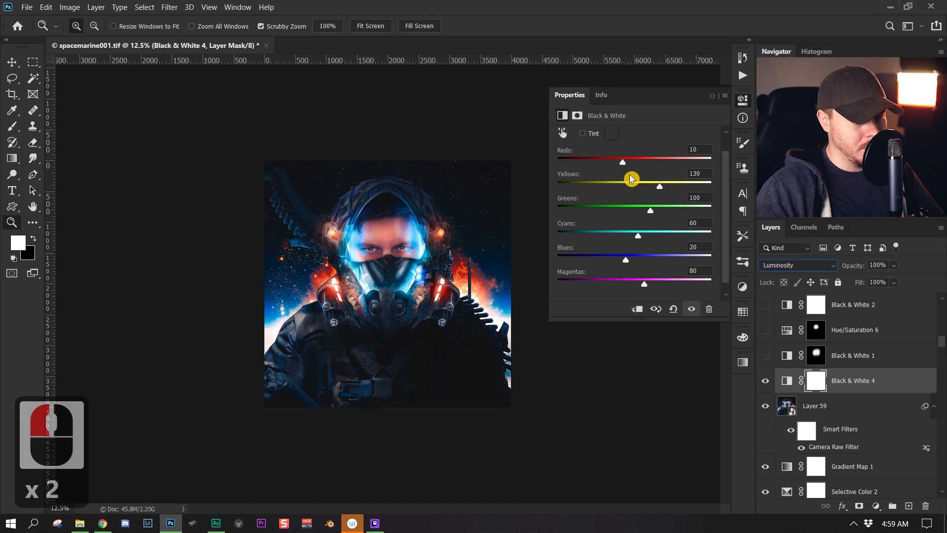
mouse_move(623, 165)
left_mouse_down()
mouse_move(617, 179)
mouse_move(638, 175)
left_mouse_up()
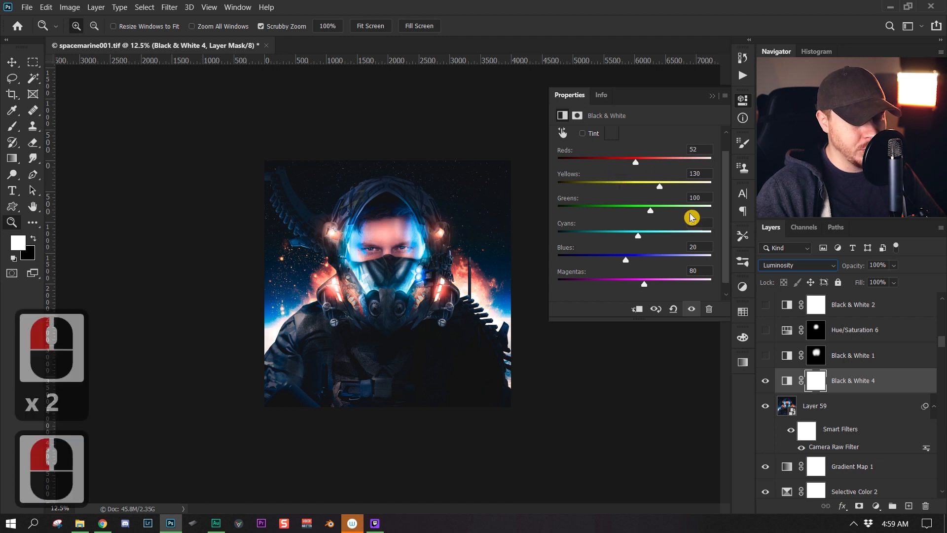
Return the new Black & White layer to Normal blending and set Reds 4, Yellows 172, Cyans 52 and Blues 38.
left_click(816, 266)
left_click(795, 216)
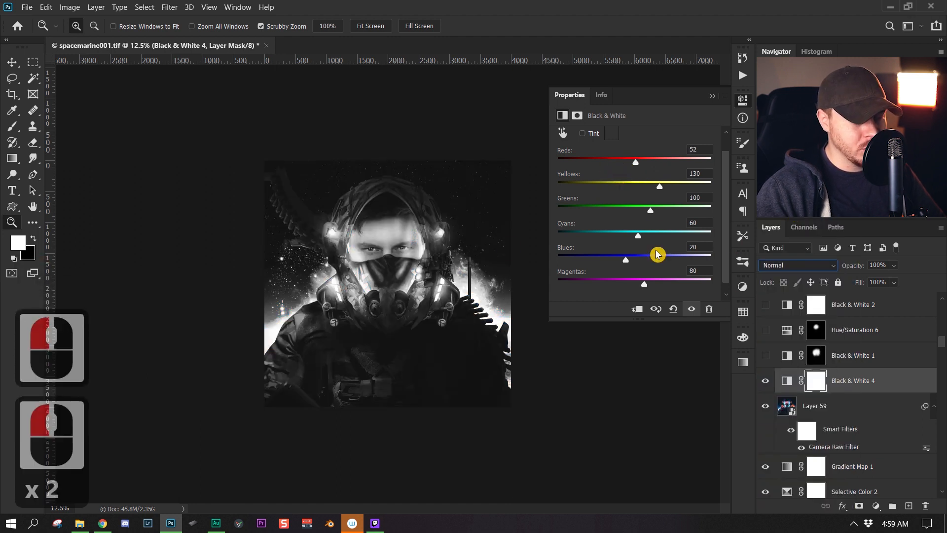
left_click_drag(636, 163, 674, 191)
left_click_drag(638, 236, 631, 265)
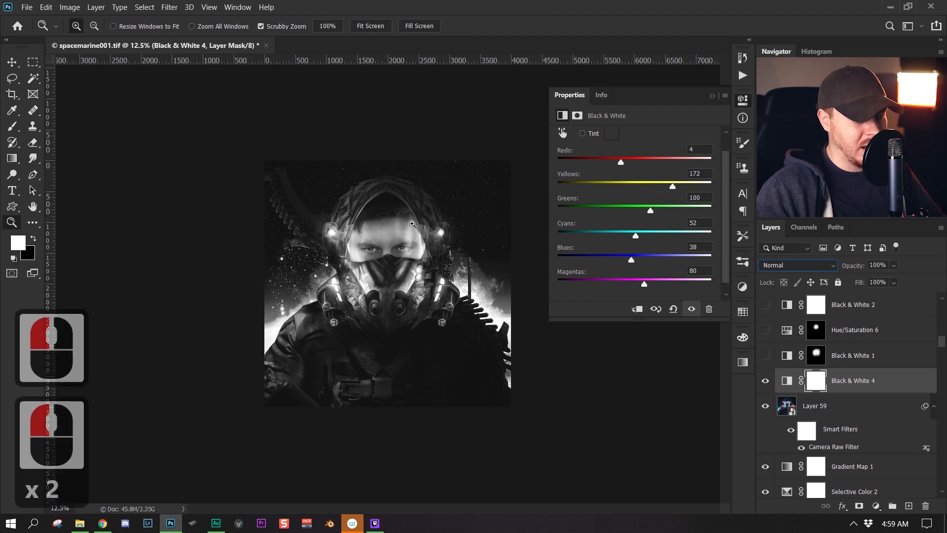
Switch the new Black & White layer to Luminosity blending and set Reds to 26 and Yellows to 144.
left_click(804, 265)
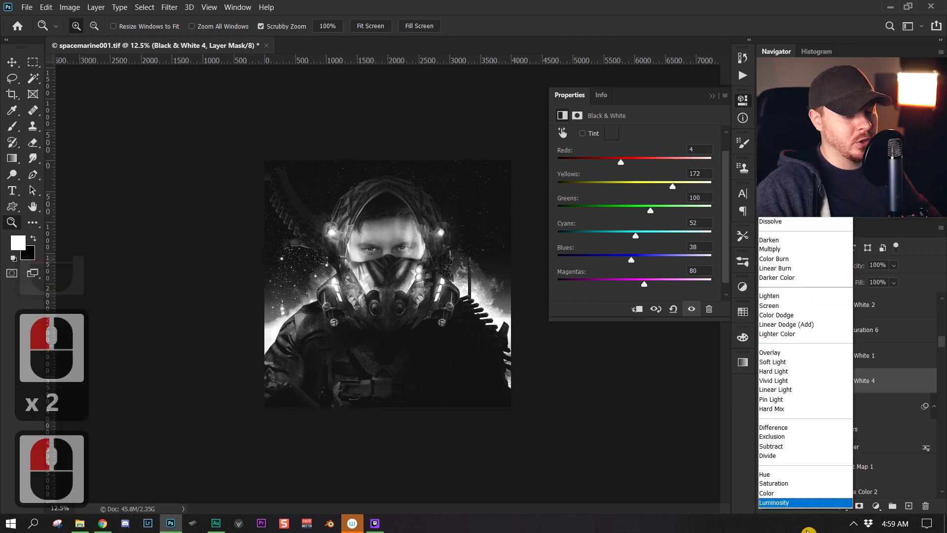
left_click(811, 505)
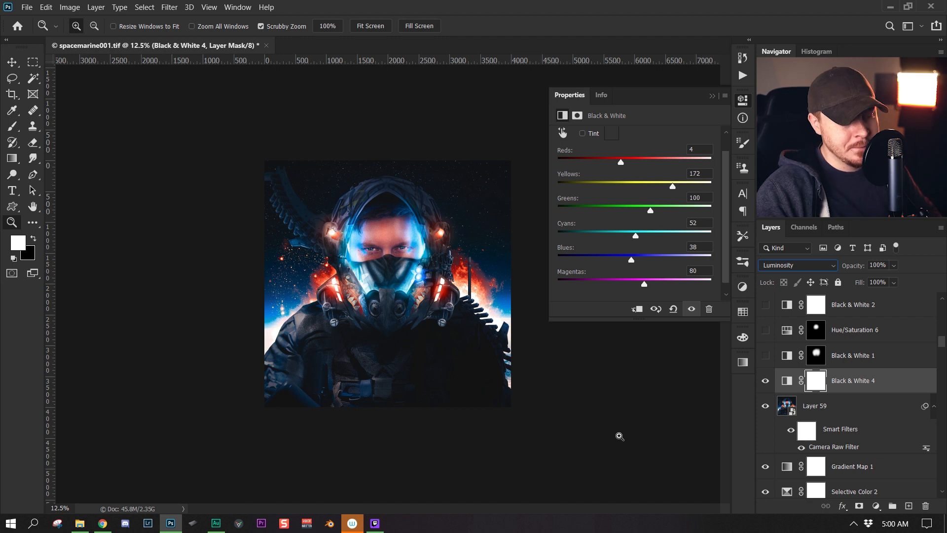
left_click_drag(864, 266, 902, 269)
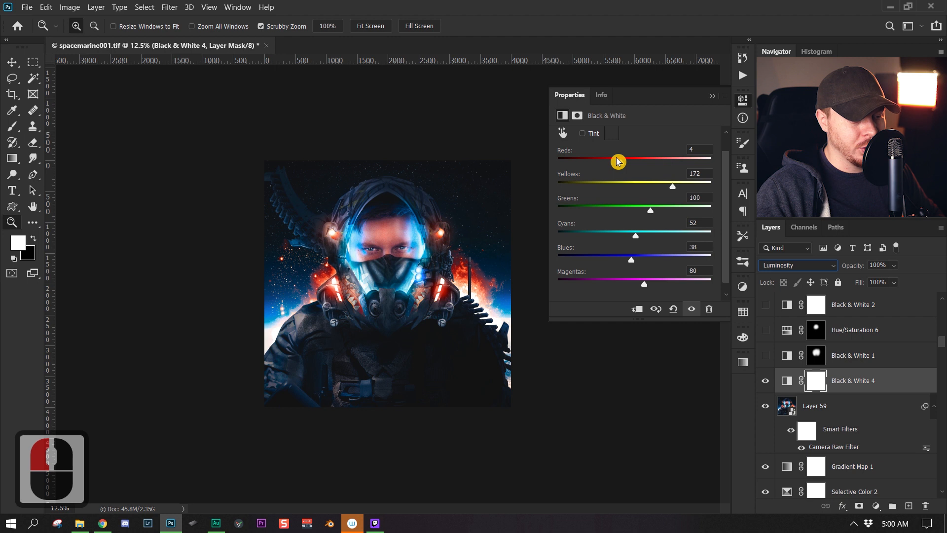
left_click_drag(623, 169, 665, 189)
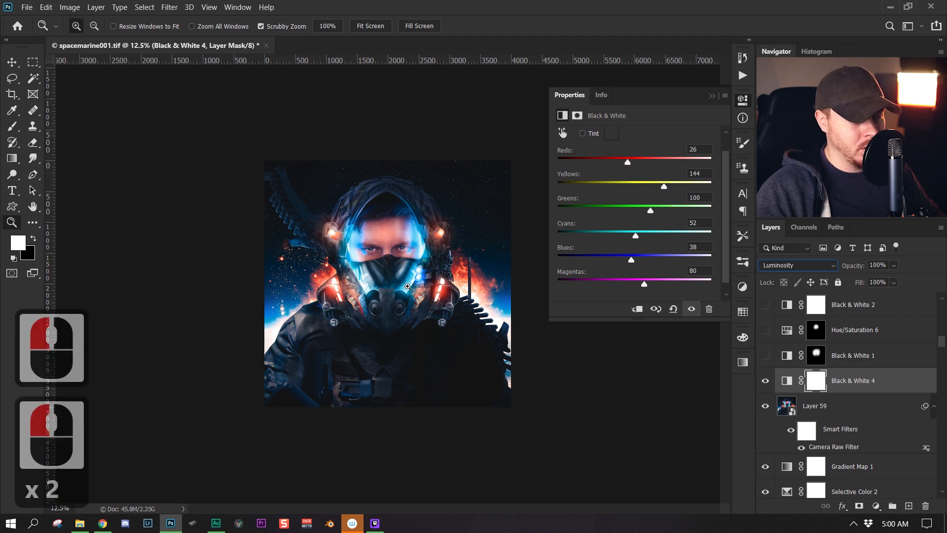
Delete the demonstration Black & White layer directly above Layer 59.
left_click(797, 264)
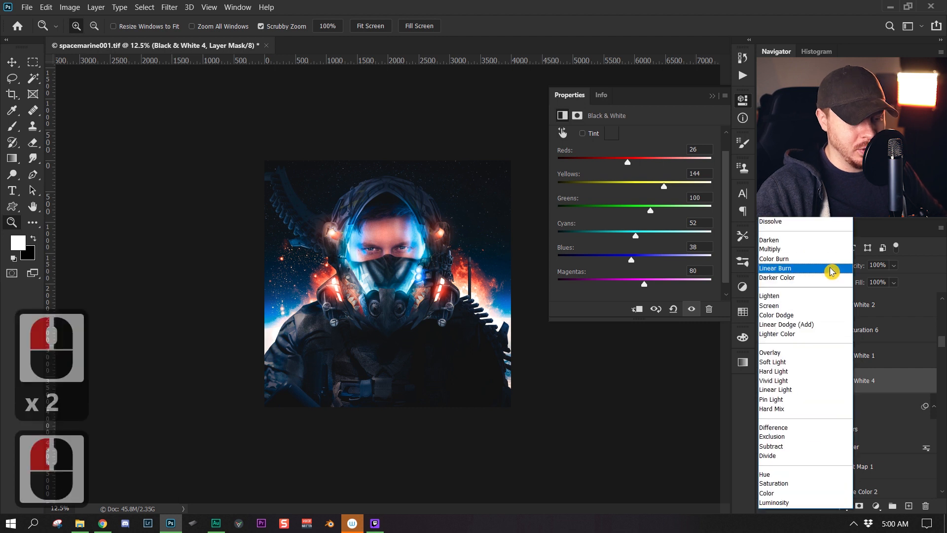
left_click(871, 402)
left_click_drag(886, 380, 924, 506)
Turn on the Black & White 1 layer and show its adjustment settings.
left_click(773, 356)
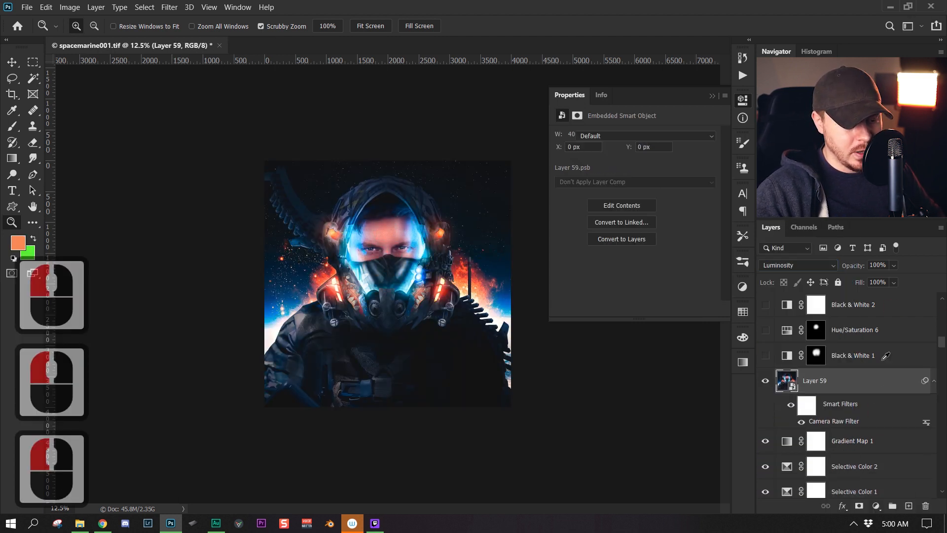
left_click(765, 355)
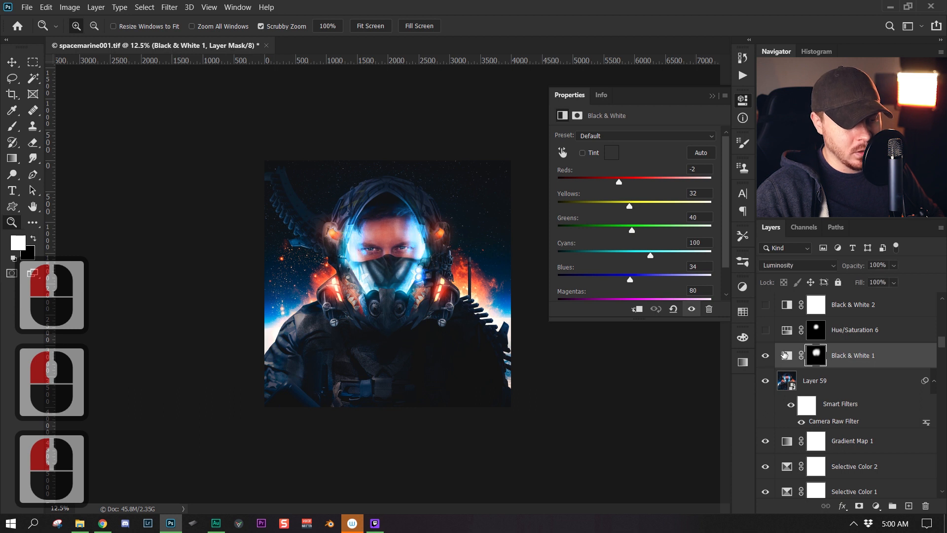
Examine the effect of the Black & White 1 layer on the face inside the helmet up close.
left_click(789, 352)
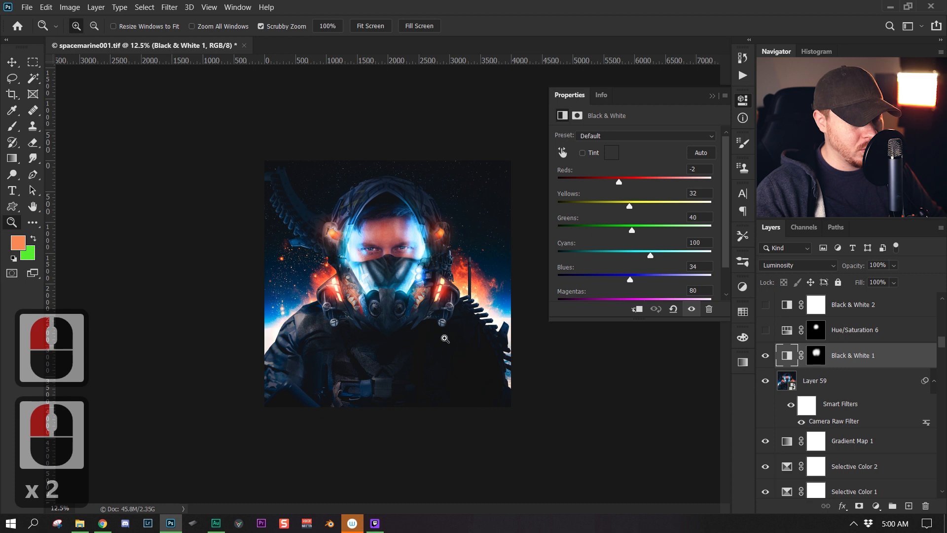
double_click(394, 243)
left_click_drag(396, 244, 378, 265)
left_click(377, 265)
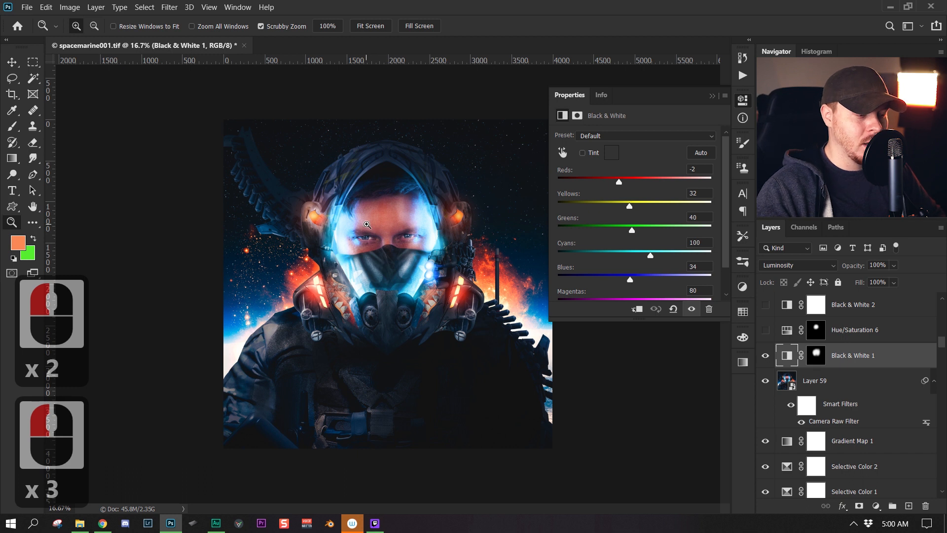
left_click(371, 231)
double_click(374, 219)
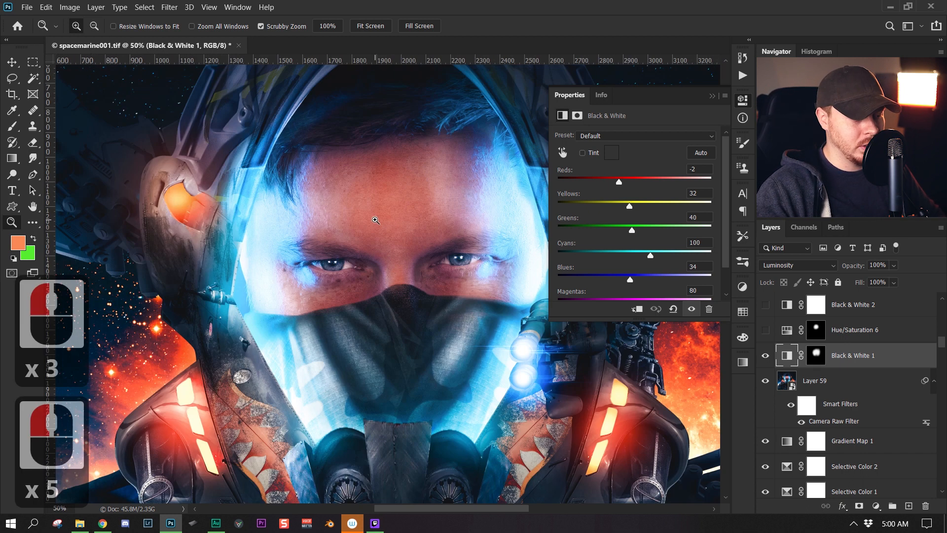
left_click_drag(388, 271, 337, 273)
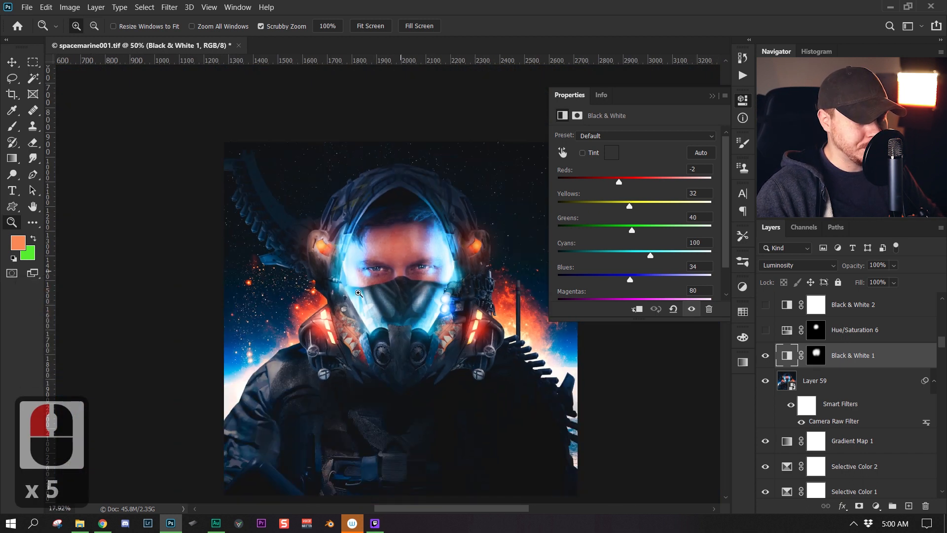
left_click(371, 261)
left_click_drag(394, 242, 357, 244)
left_click(396, 222)
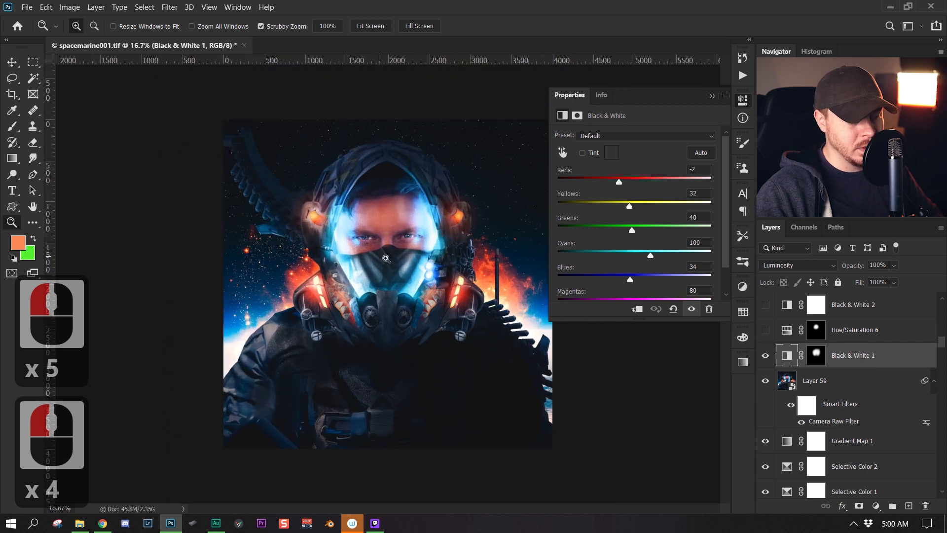
left_click(382, 235)
left_click(337, 217)
left_click(349, 199)
left_click_drag(365, 184, 316, 202)
left_click(356, 237)
left_click(405, 259)
left_click(419, 263)
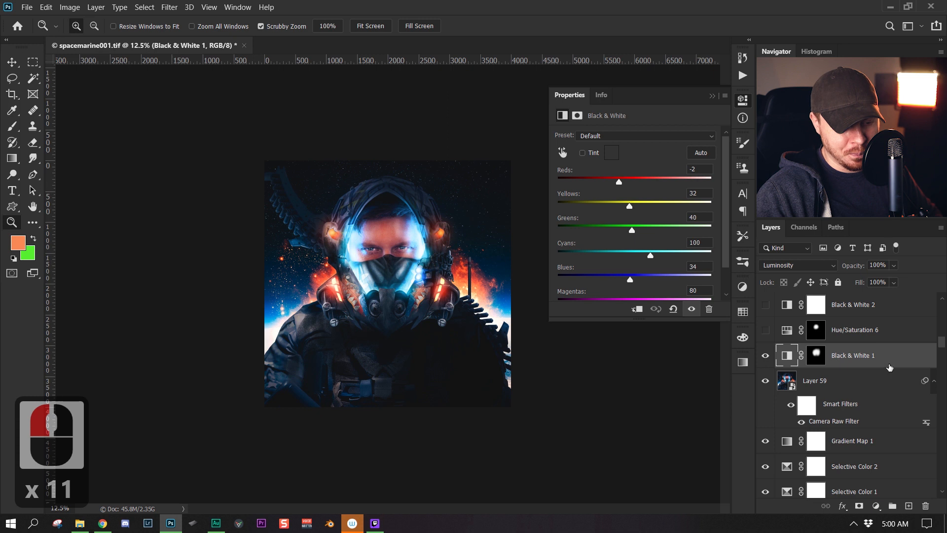
Select the Hue/Saturation 6 layer and switch it on and off to compare its effect on the face.
left_click(887, 339)
scroll(858, 370, "up", 1)
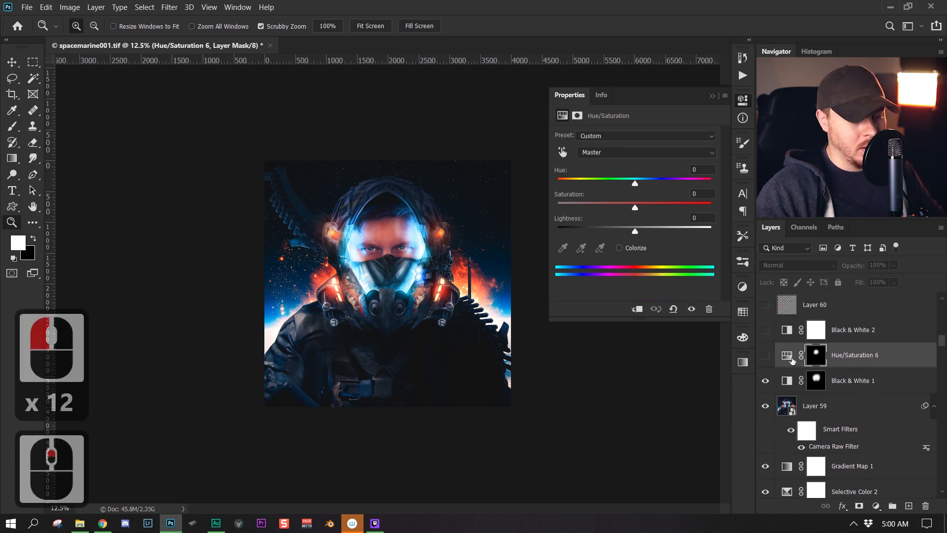
left_click(766, 355)
left_click(765, 355)
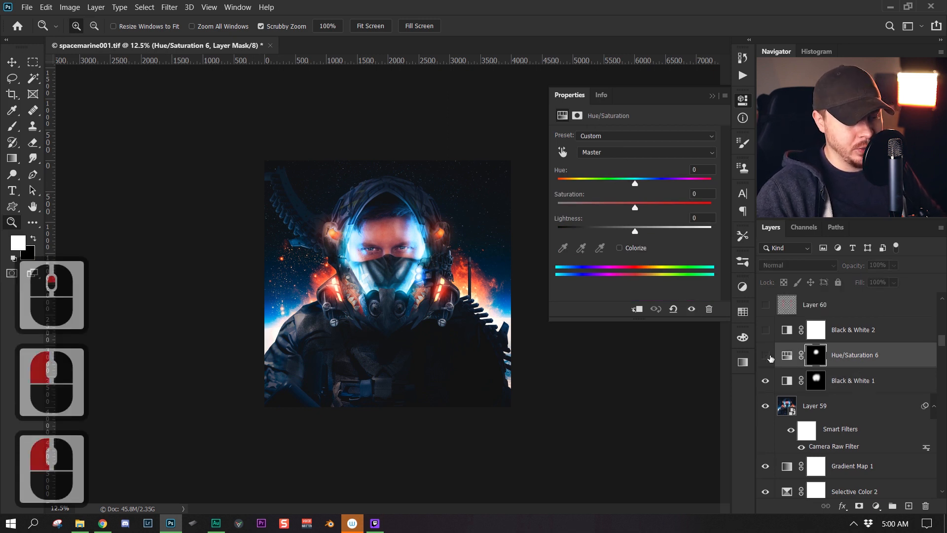
left_click(766, 356)
left_click(764, 357)
Inspect the skin tones of the face inside the helmet while Hue/Saturation 6 is hidden.
left_click(381, 235)
left_click(398, 262)
left_click_drag(414, 250, 401, 261)
left_click(401, 263)
left_click(413, 242)
left_click(401, 261)
left_click(397, 259)
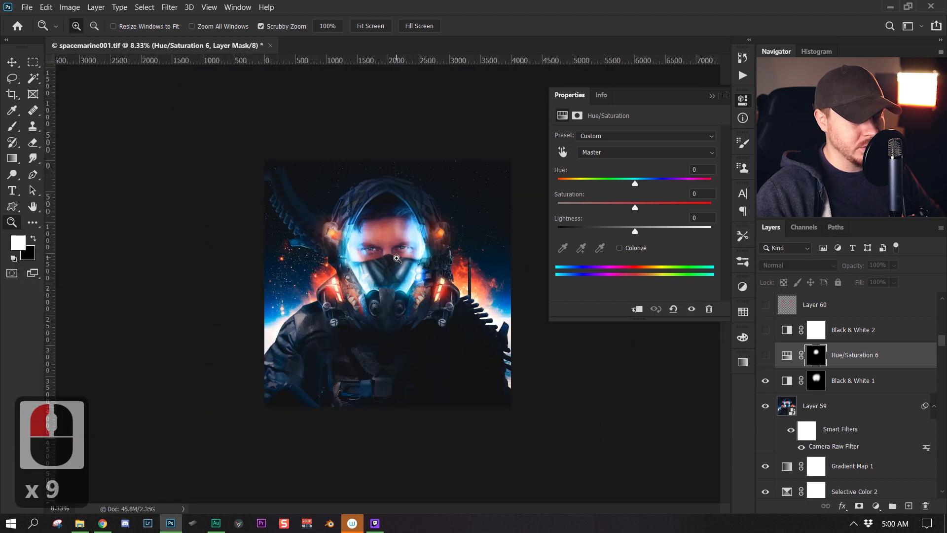
left_click(786, 354)
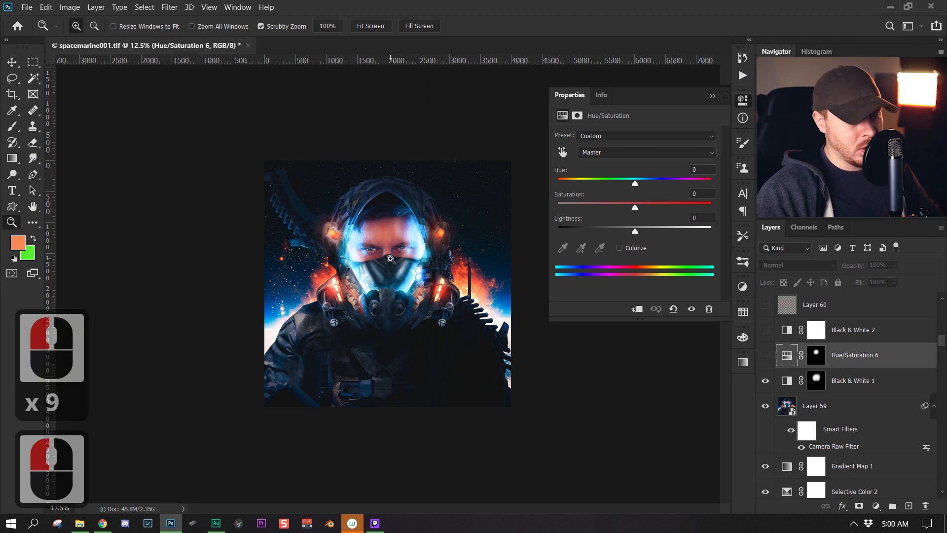
left_click(389, 274)
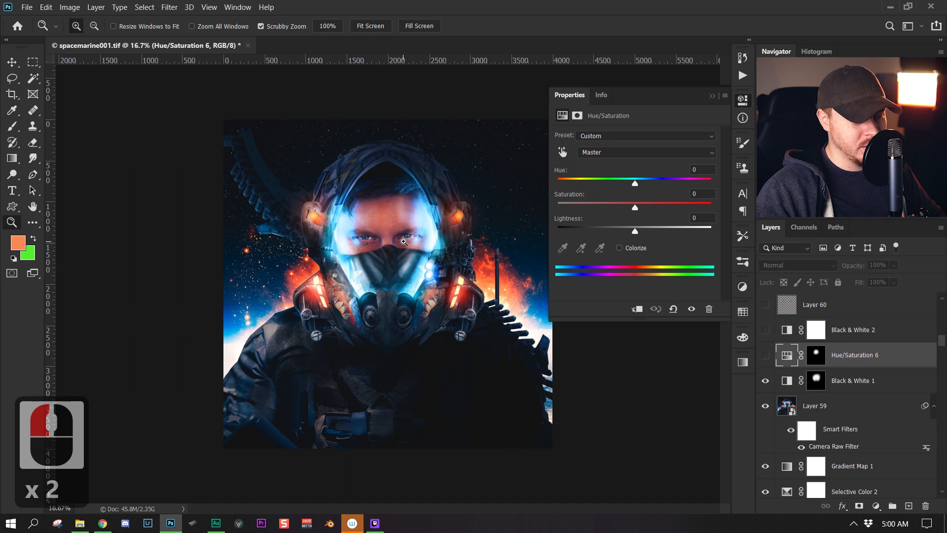
Turn on the Hue/Saturation 6 layer and show its settings for the Reds range.
left_click(853, 384)
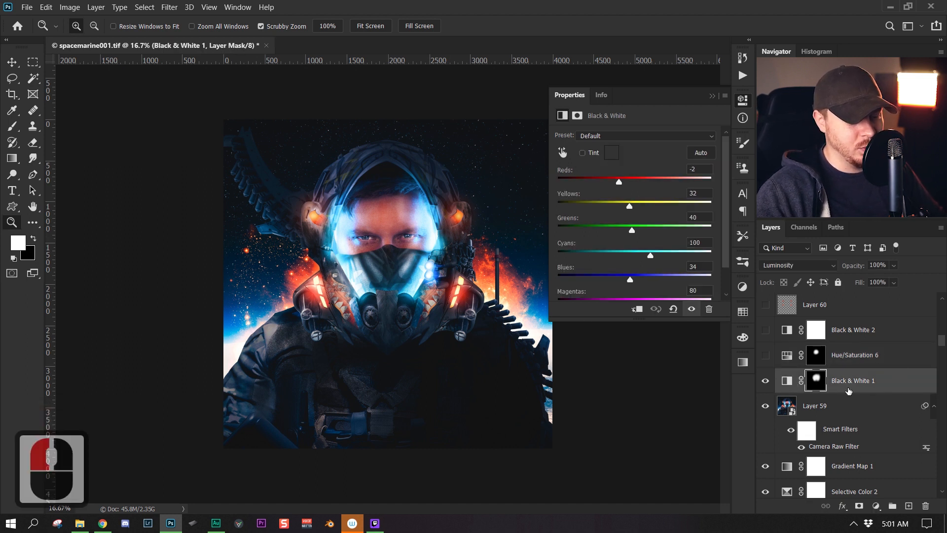
left_click(898, 358)
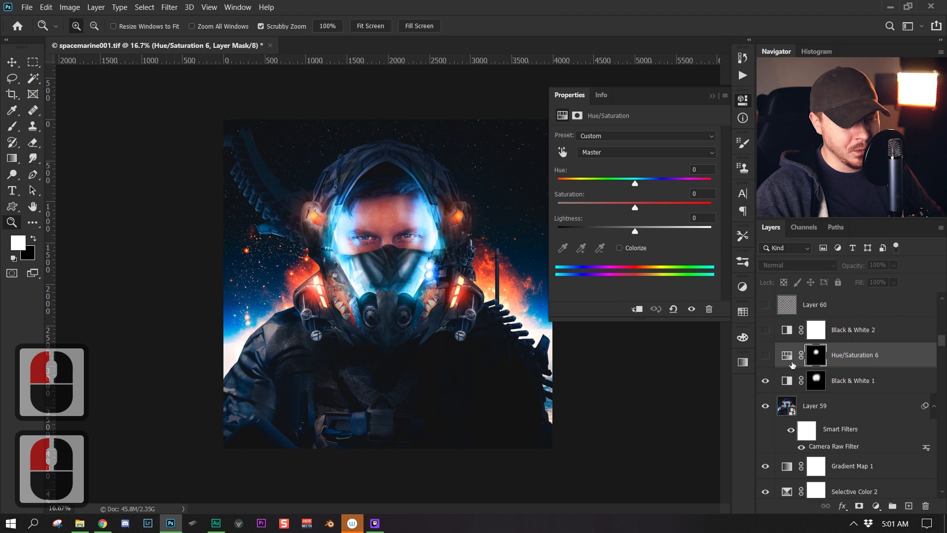
left_click(766, 356)
left_click(781, 360)
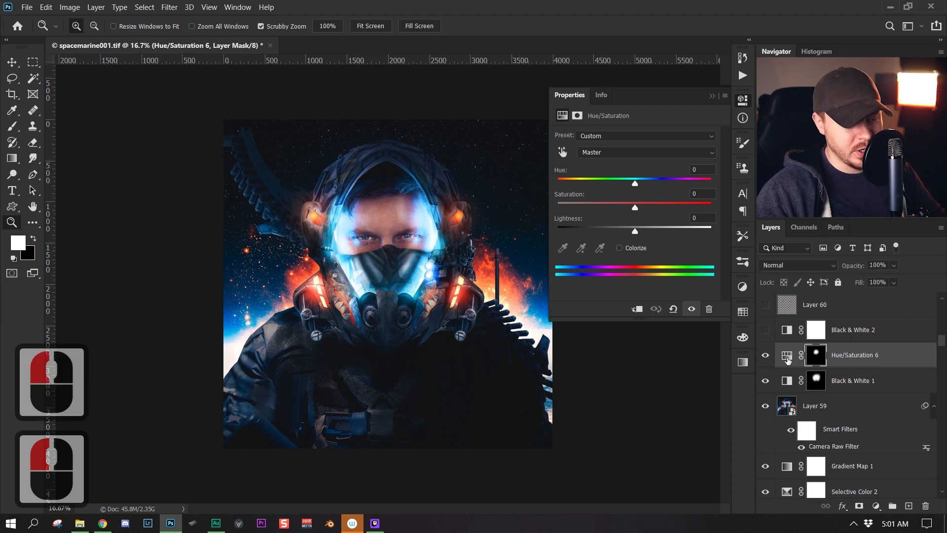
left_click(616, 154)
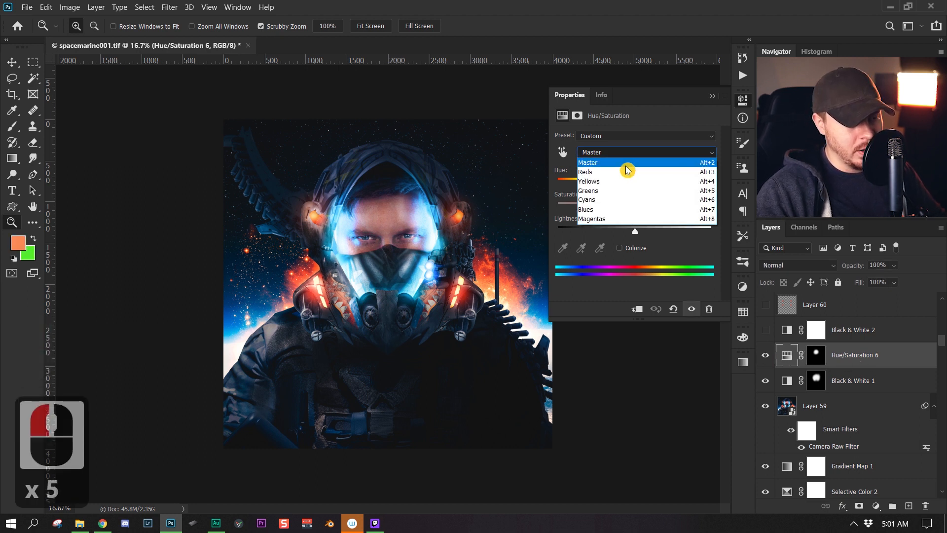
left_click(626, 178)
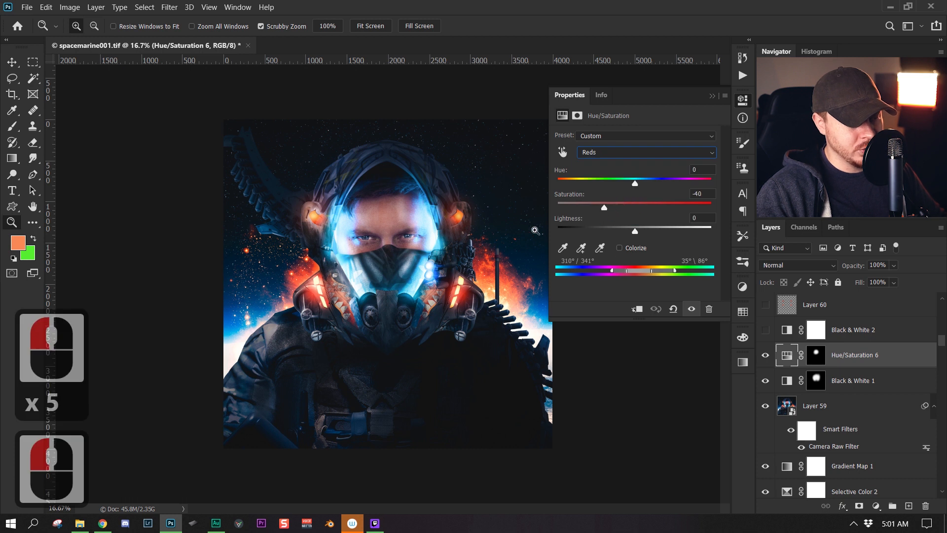
Show the mask properties of Hue/Saturation 6 and compare the face with that layer off and on.
left_click(821, 361)
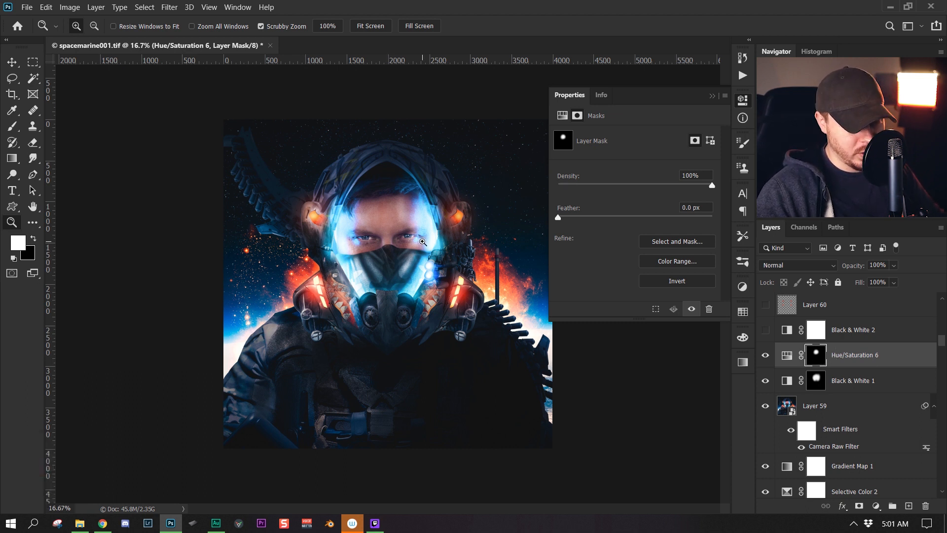
left_click(765, 355)
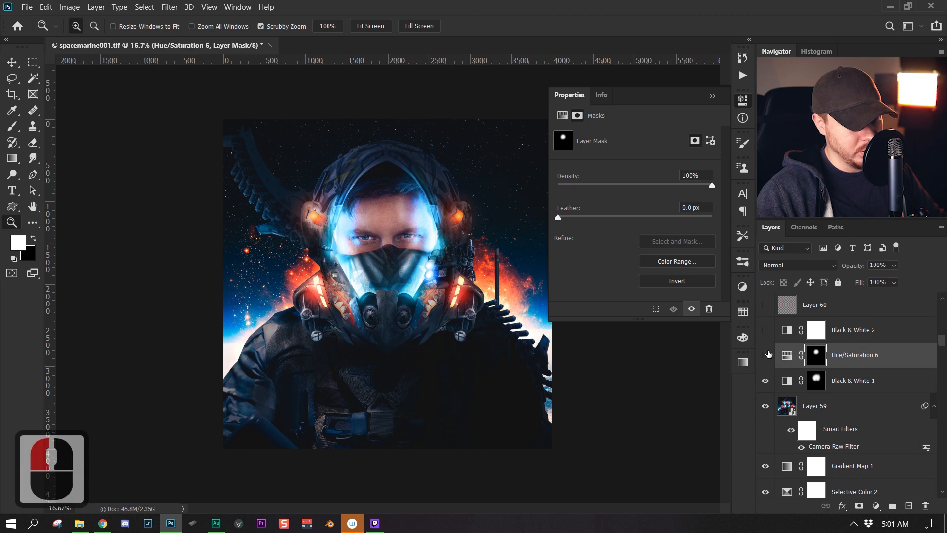
left_click(765, 355)
Turn on the Black & White 2 layer and show its adjustment settings.
scroll(877, 383, "up", 1)
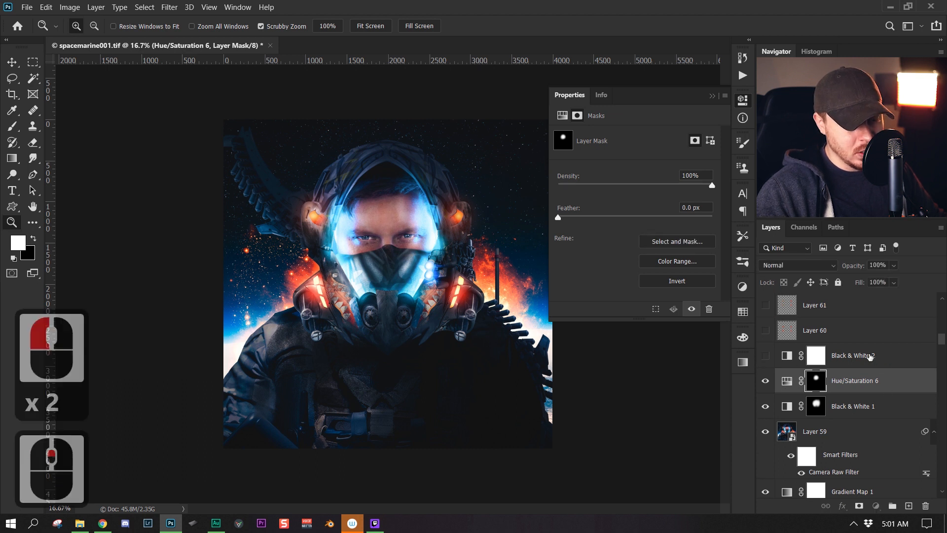
left_click(870, 358)
left_click(765, 355)
left_click(765, 355)
left_click(765, 355)
left_click(787, 355)
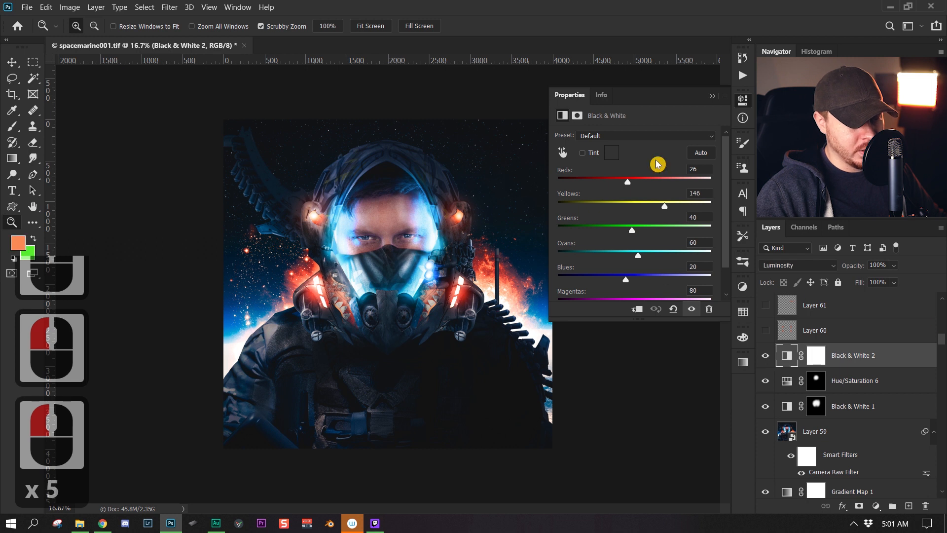
Switch the Black & White 2 layer off and back on to compare its effect on the image.
scroll(853, 365, "down", 1)
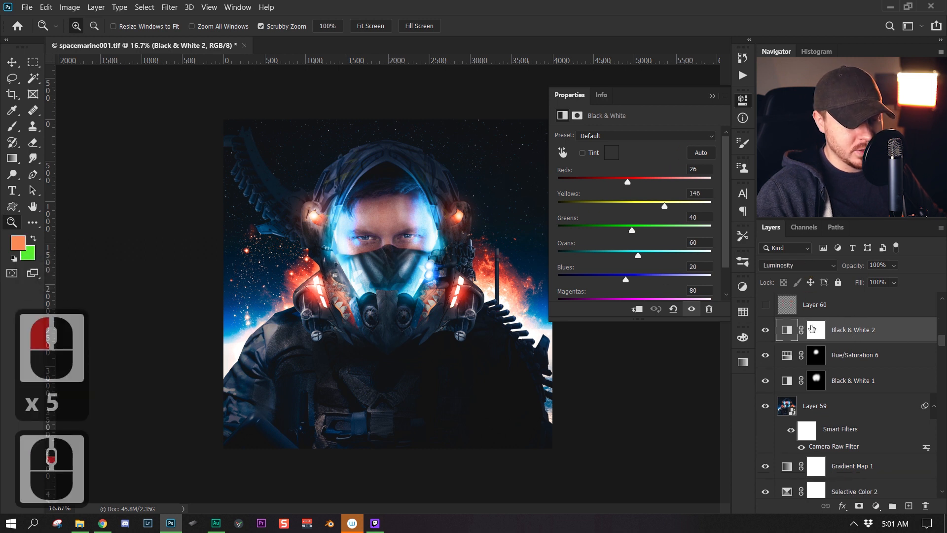
scroll(867, 365, "up", 1)
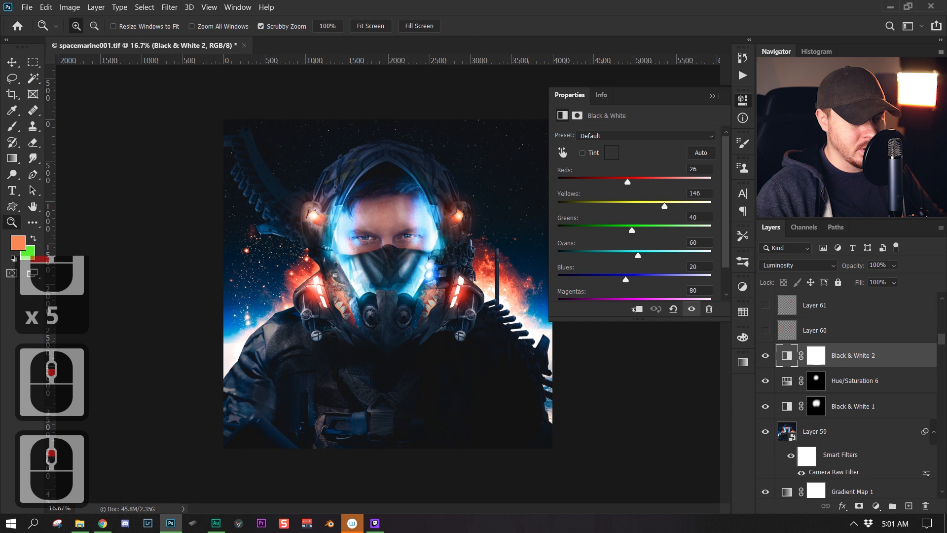
left_click(765, 356)
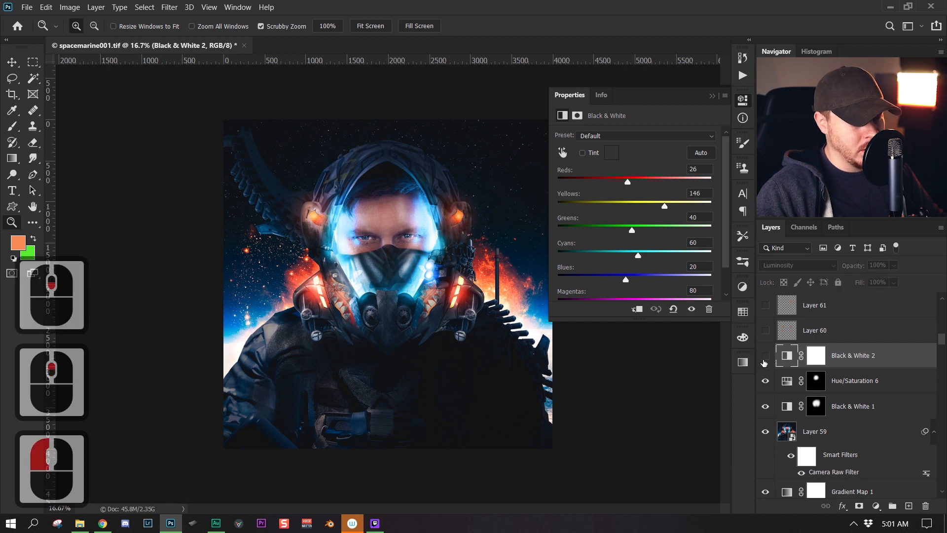
left_click(765, 356)
Select the Screen-mode Layer 60 above Black & White 2 and turn it on.
scroll(764, 363, "up", 2)
left_click(765, 380)
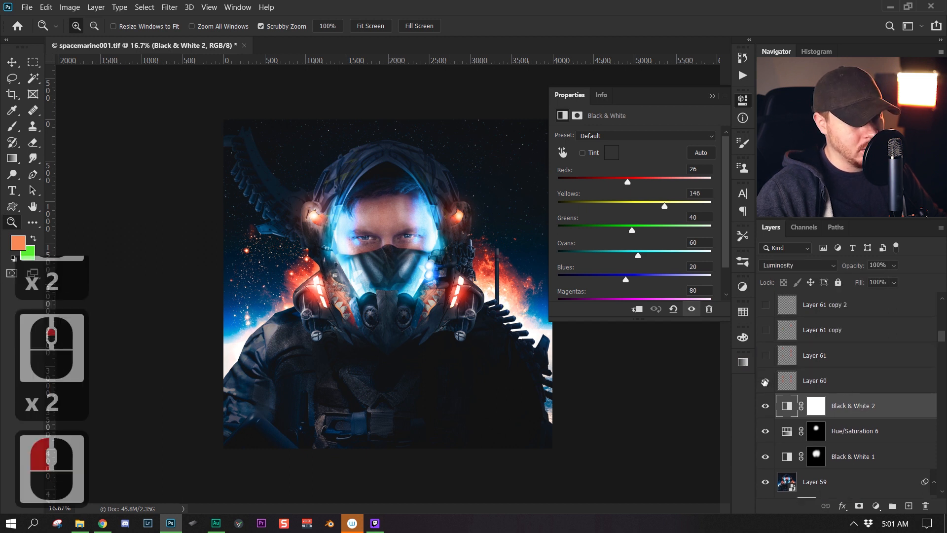
left_click(764, 382)
left_click(861, 388)
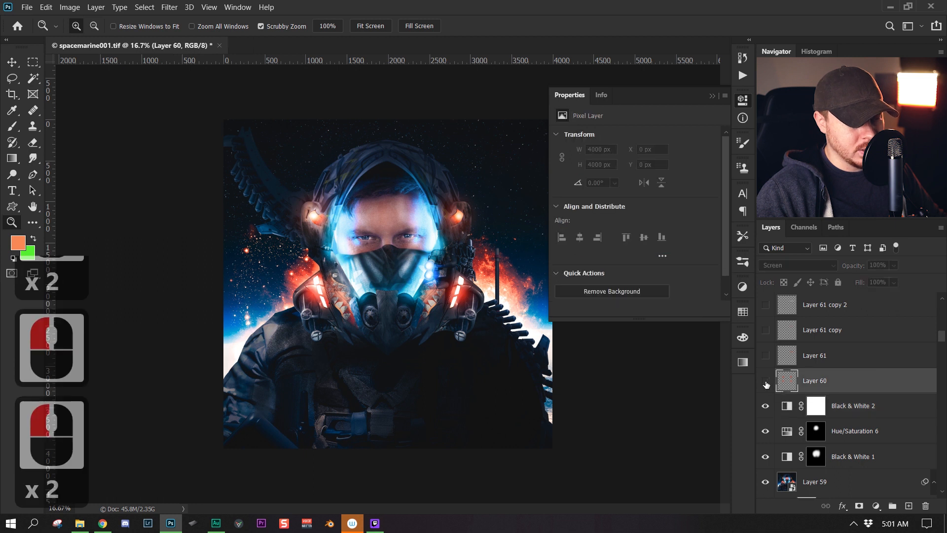
left_click(765, 383)
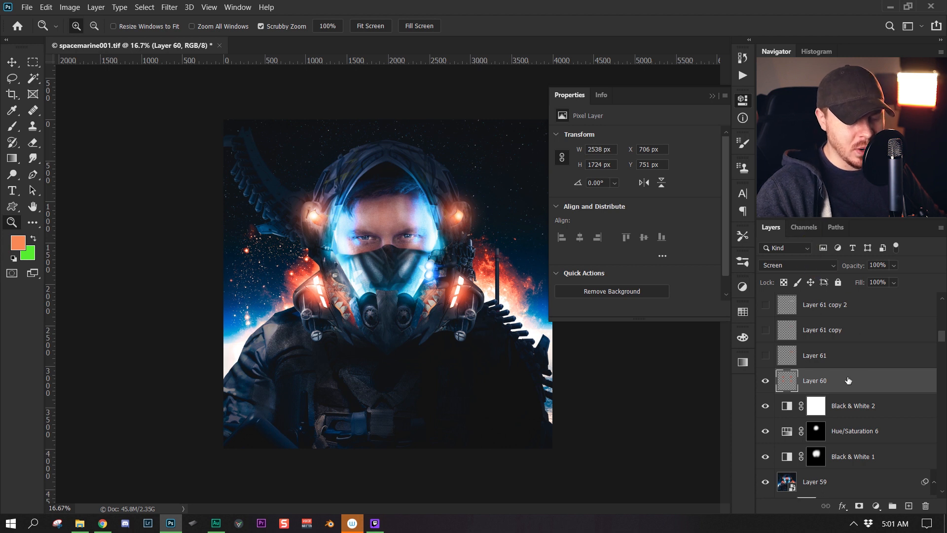
Turn on the orange flare layers Layer 61 and Layer 61 copy.
left_click(824, 365)
left_click(765, 355)
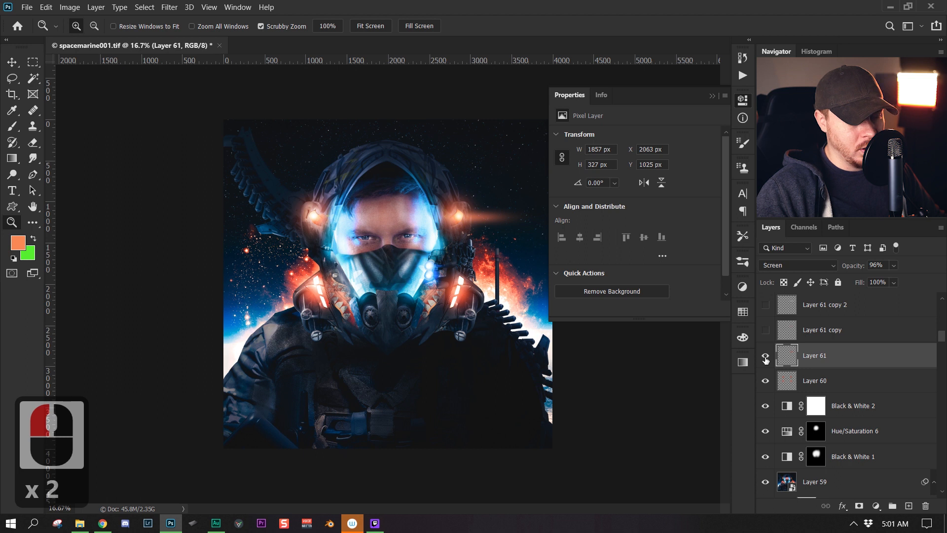
scroll(855, 376, "up", 2)
left_click(847, 384)
left_click(766, 382)
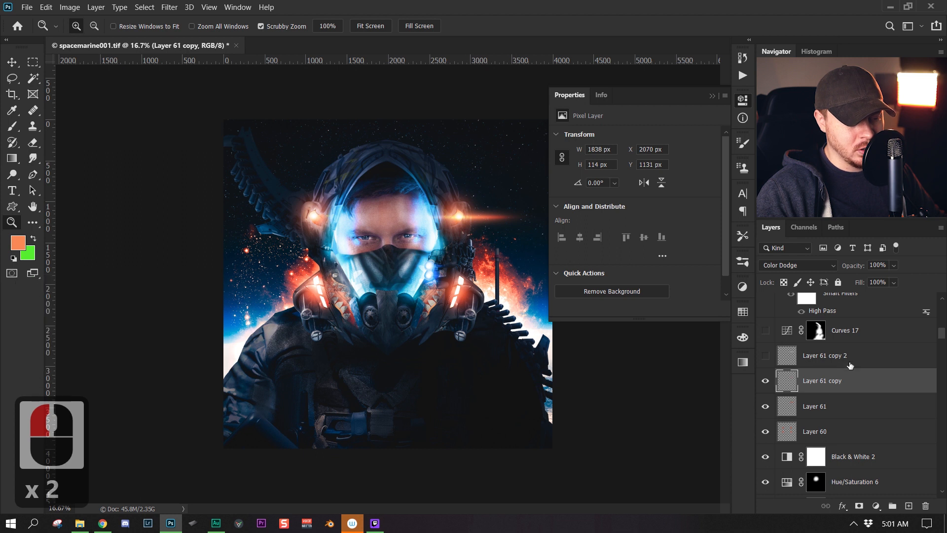
Turn on the Color Dodge flare layer Layer 61 copy 2 with its opacity at 90%.
left_click(828, 356)
left_click(766, 355)
key("9")
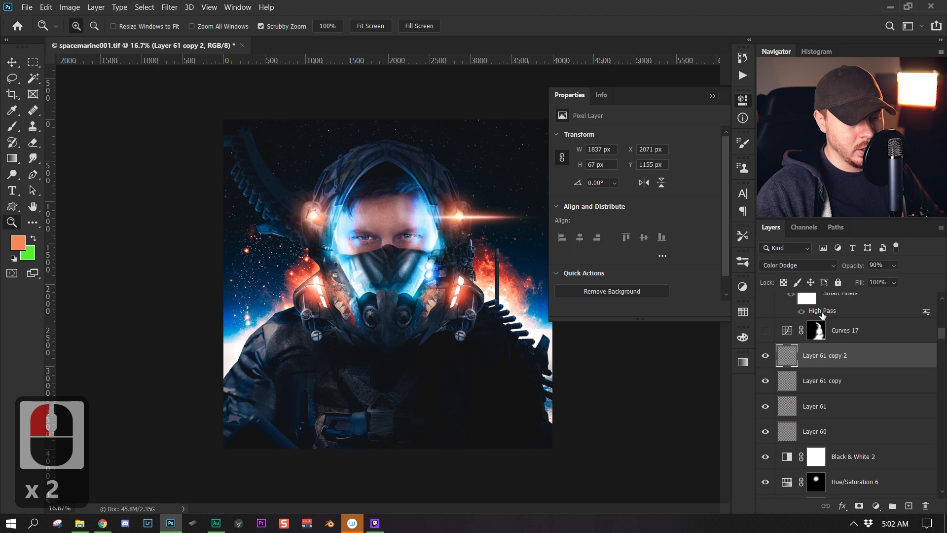
Toggle the visibility of Layer 61 and its two copies together to compare the flare's effect.
scroll(879, 329, "up", 2)
scroll(824, 427, "down", 1)
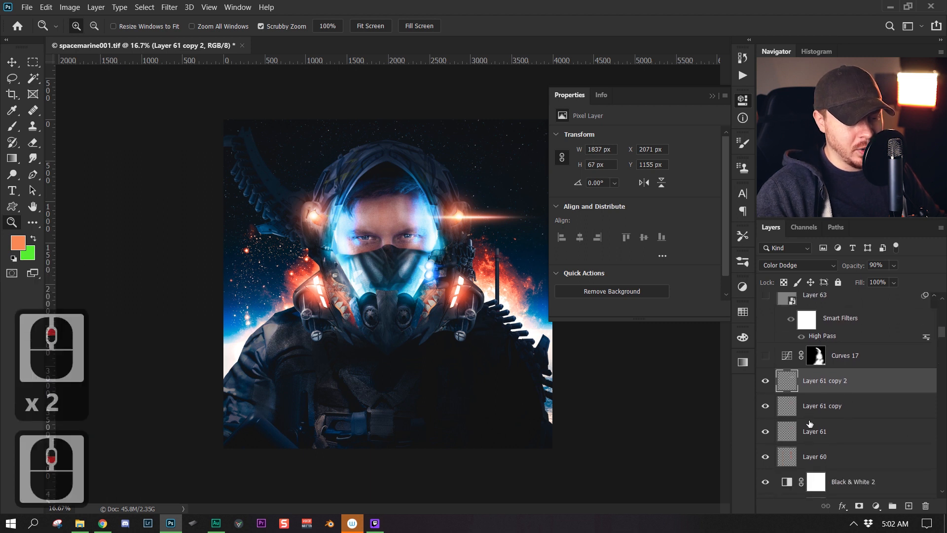
left_click_drag(766, 433, 766, 383)
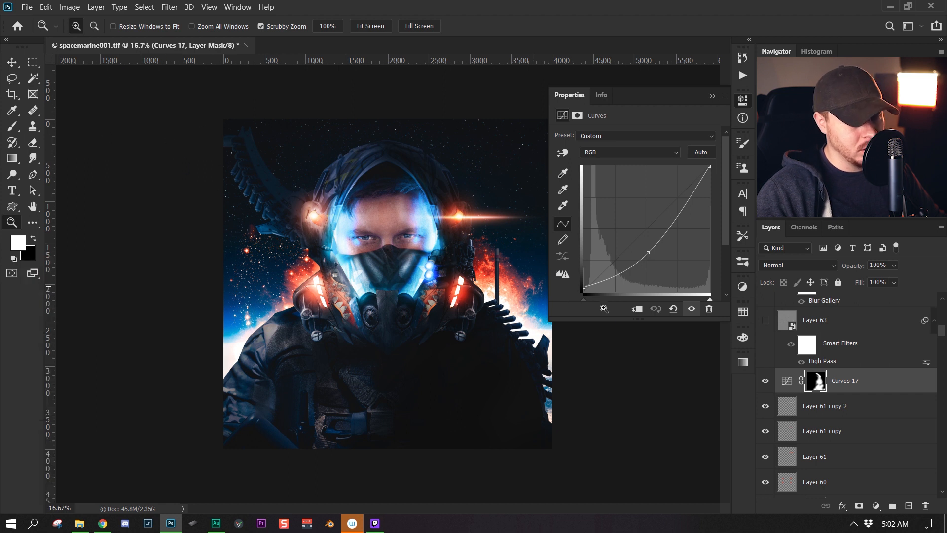
Show the Curves 17 settings, try shifting the black point of its RGB curve, and undo the shift.
scroll(858, 374, "up", 2)
left_click(859, 374)
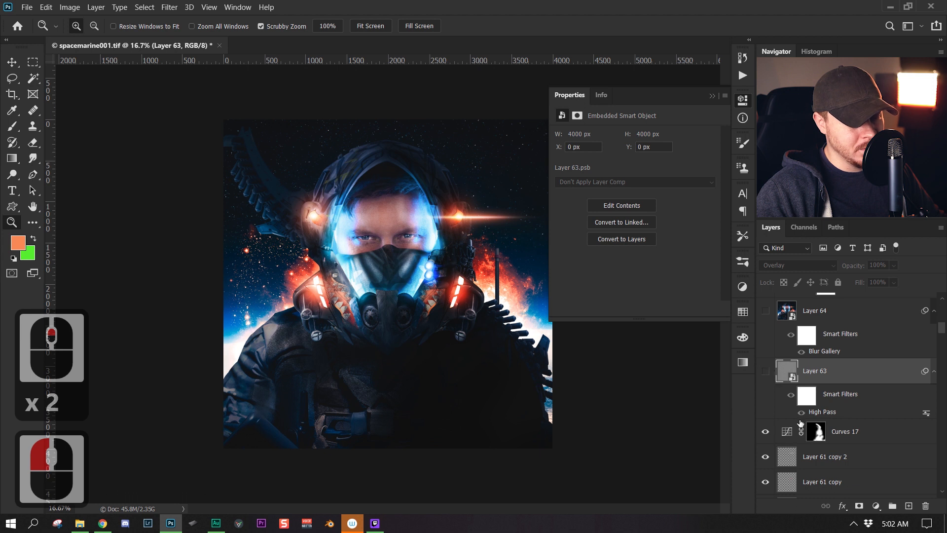
left_click(785, 441)
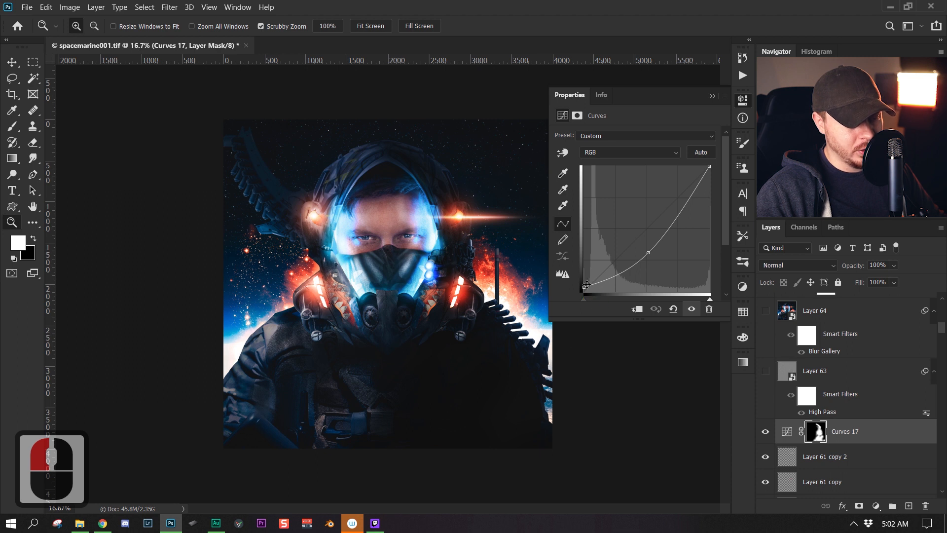
mouse_move(584, 291)
left_mouse_down()
mouse_move(580, 265)
mouse_move(576, 283)
left_mouse_up()
key("ctrl+z")
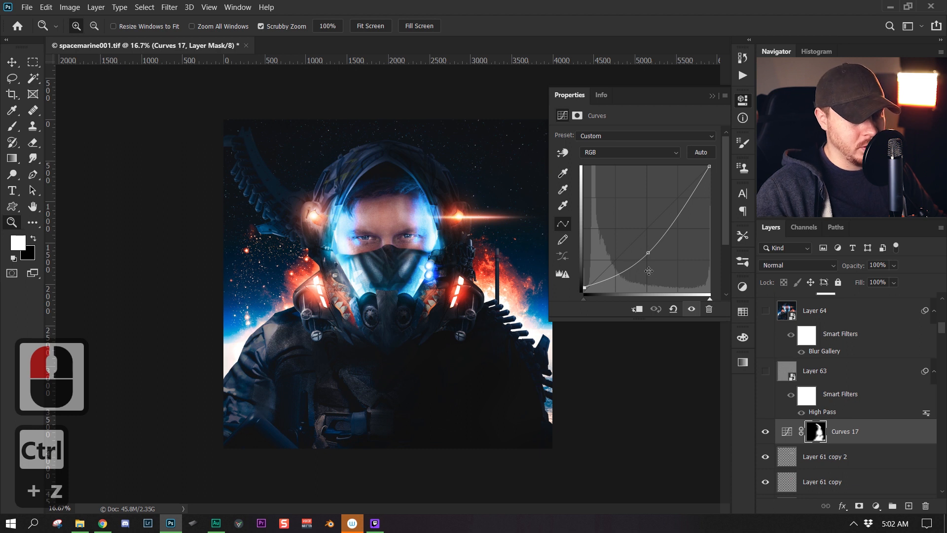
Turn on Layer 63, the Overlay smart object with the High Pass filter, and view the face up close.
left_click(904, 432)
left_click(858, 372)
left_click(765, 370)
key("z")
left_click(357, 155)
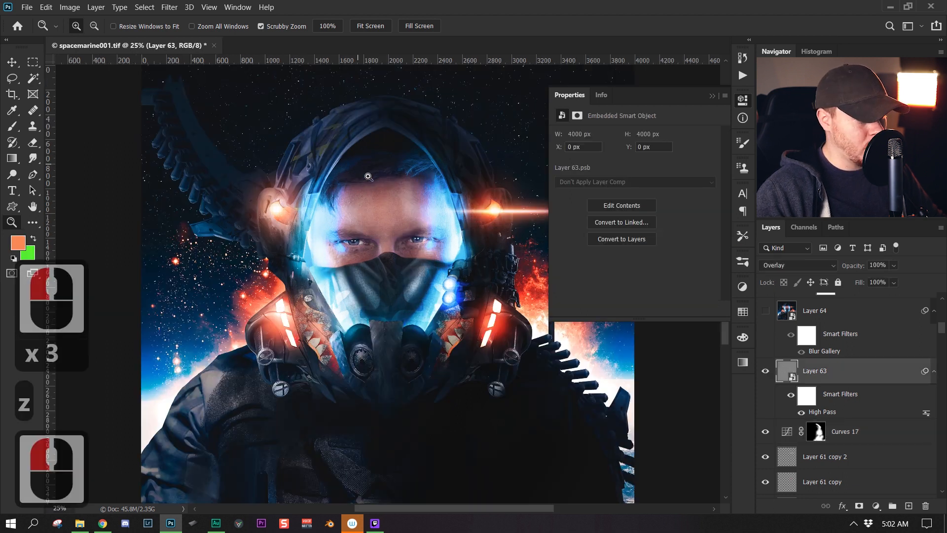
Stamp all visible layers except Layer 63 into a new layer above Curves 17 and convert it to a smart object.
left_click(375, 194)
left_click_drag(419, 253, 377, 266)
left_click(390, 320)
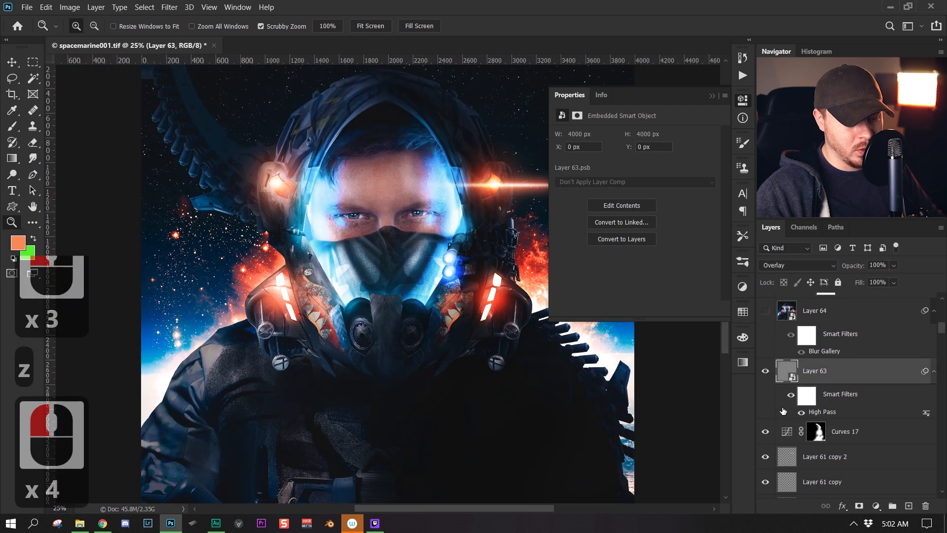
left_click(765, 371)
left_click(865, 434)
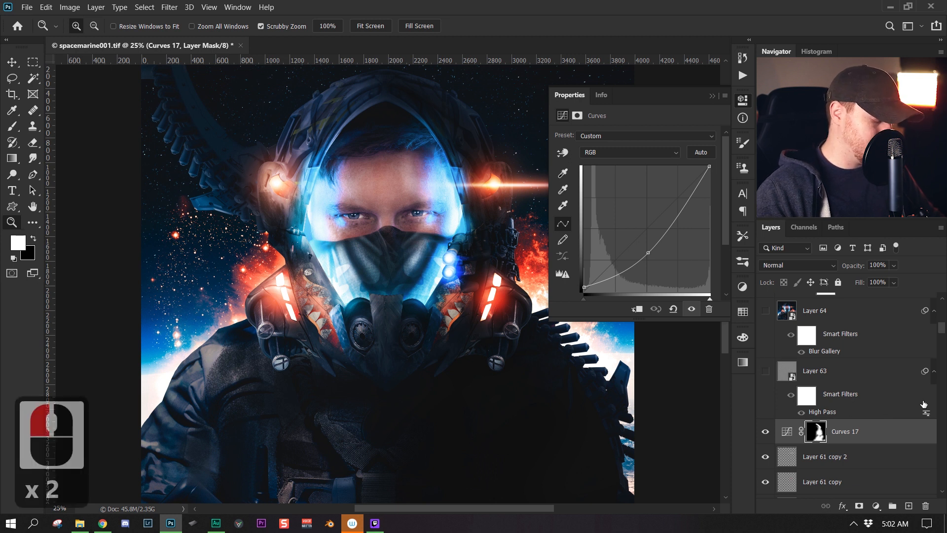
key("ctrl+alt+shift+e")
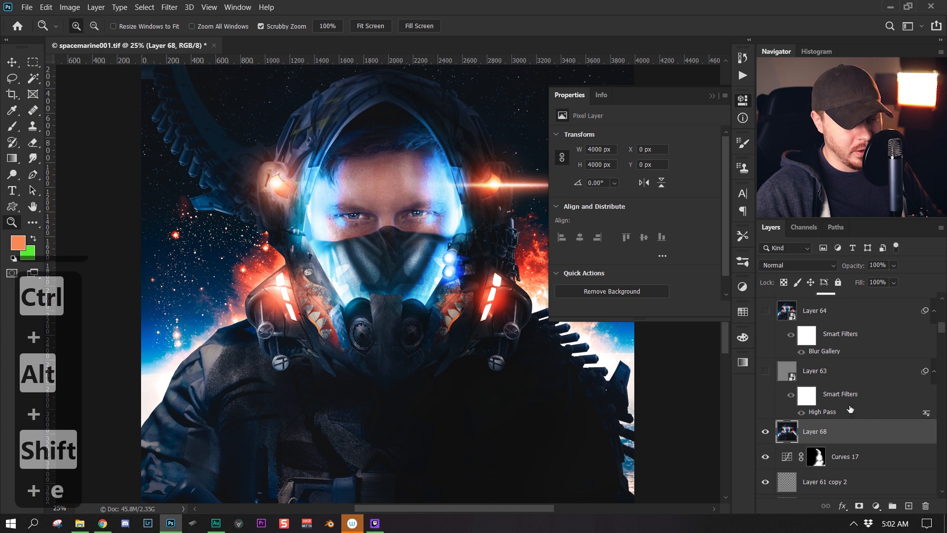
right_click(842, 434)
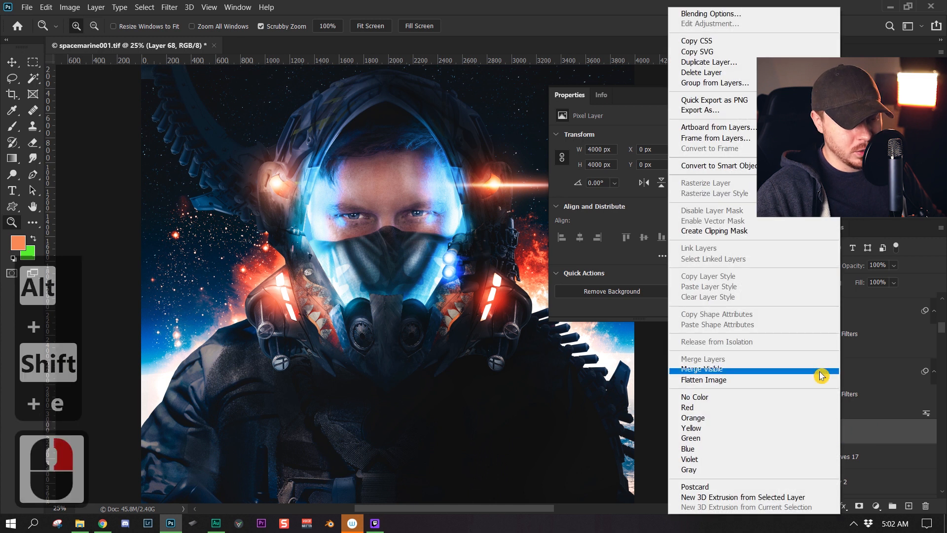
left_click(750, 169)
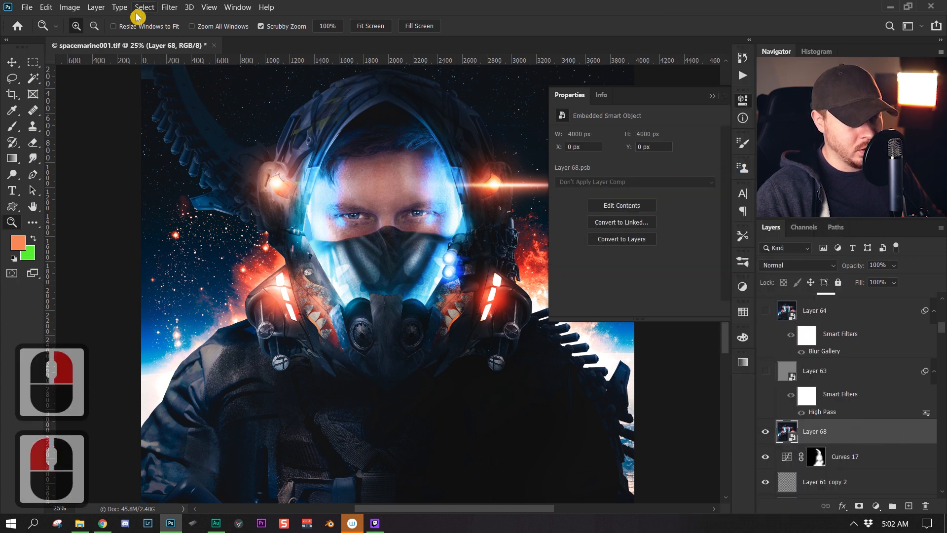
Apply a High Pass filter with a radius of 2.5 pixels to the stamped smart object.
left_click(164, 10)
mouse_move(262, 241)
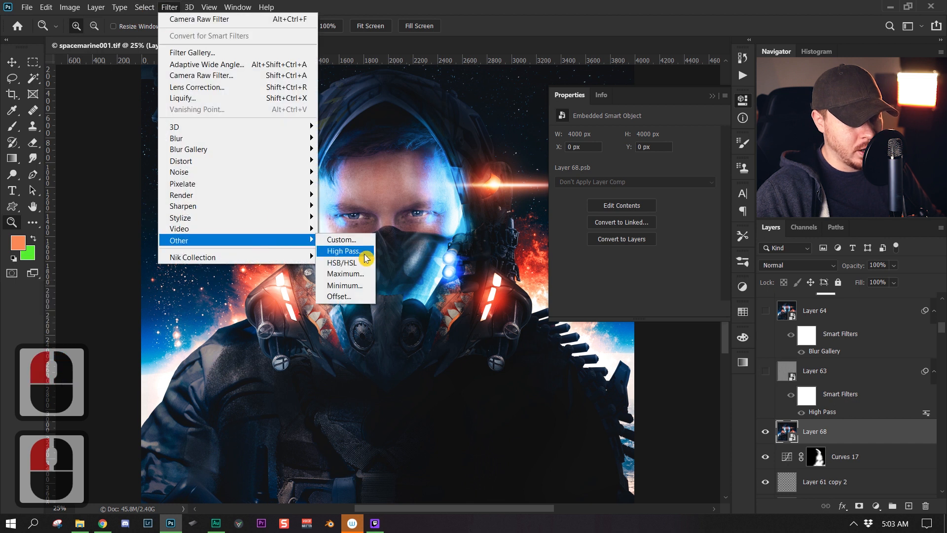
left_click(363, 253)
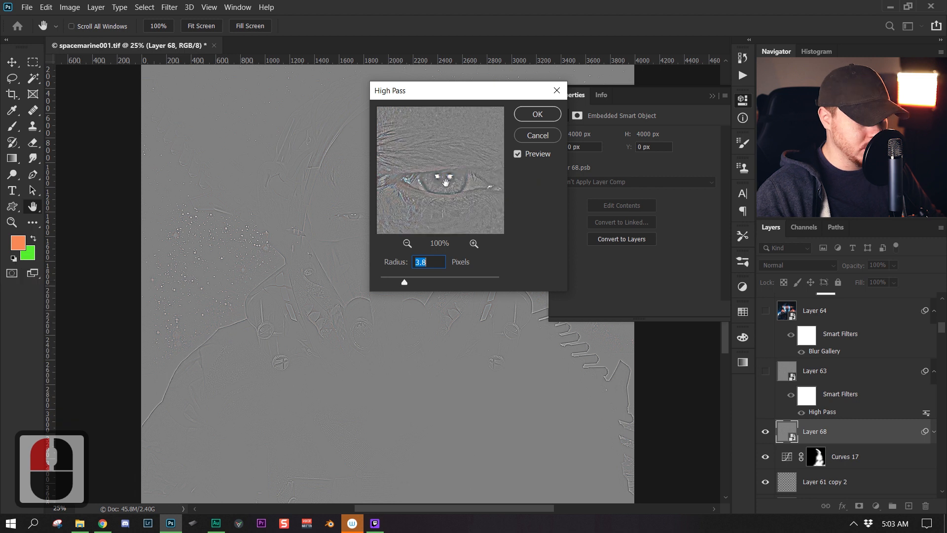
type("2")
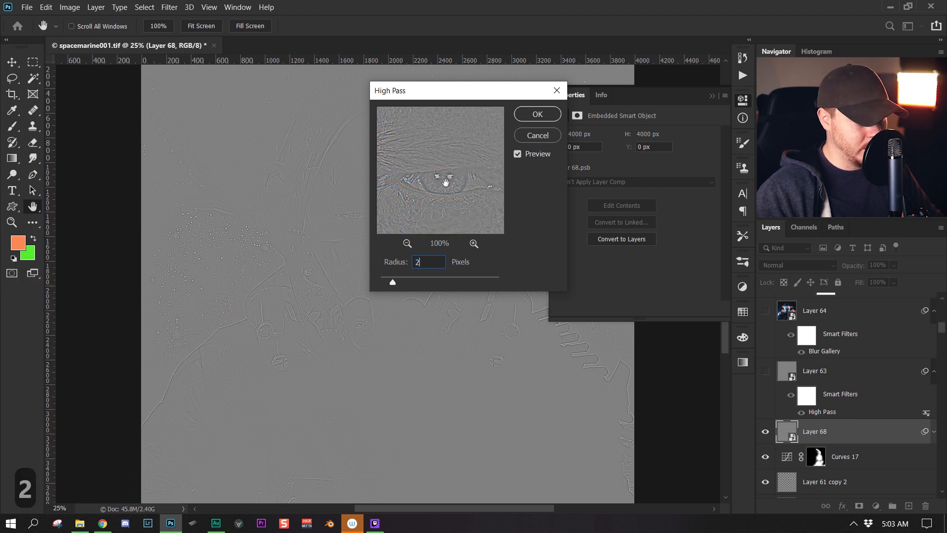
type(".5")
left_click(537, 114)
Set the High Pass layer's blend mode to Overlay and toggle its visibility to compare the sharpening on the face.
left_click(823, 268)
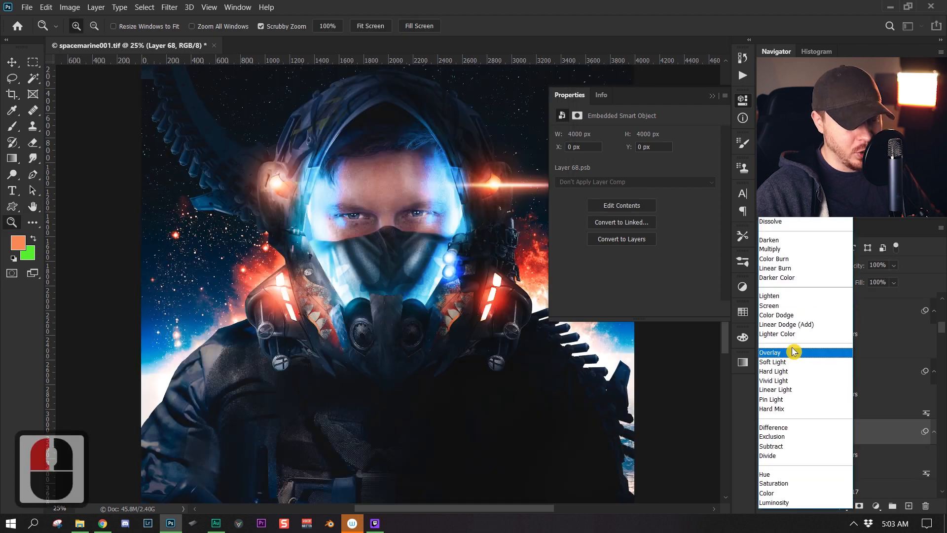
left_click(794, 352)
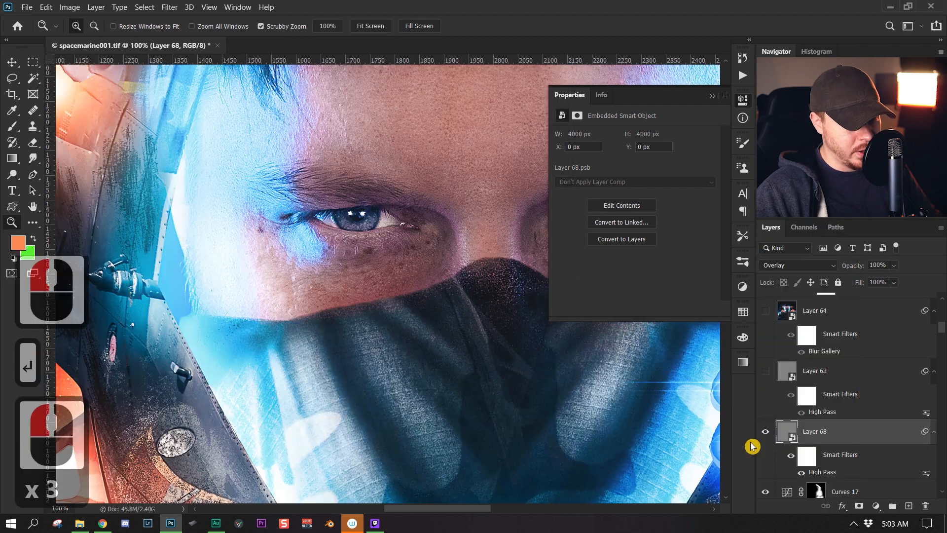
left_click(766, 433)
left_click(766, 433)
key("z")
left_click_drag(454, 329, 406, 357)
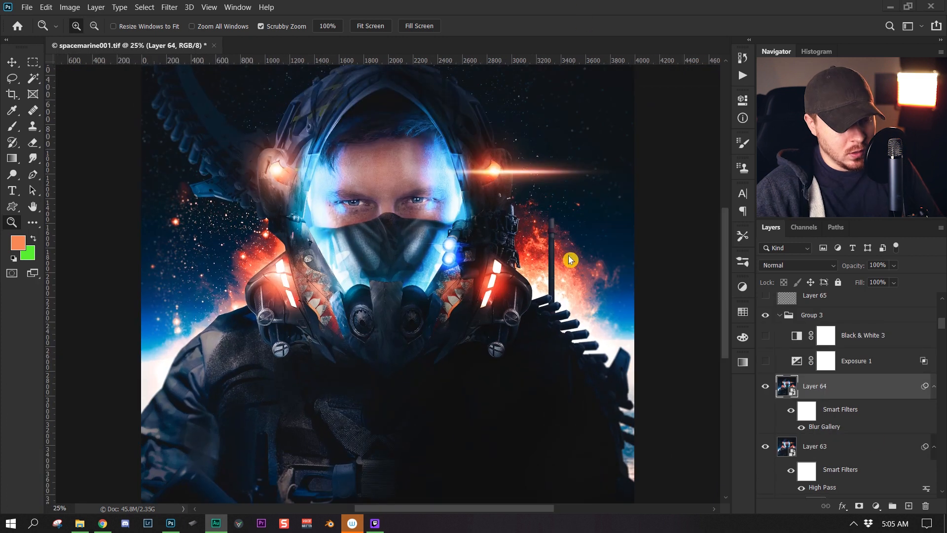
Select Layer 64, the smart object with the Blur Gallery filter, and show the whole image.
scroll(883, 402, "down", 1)
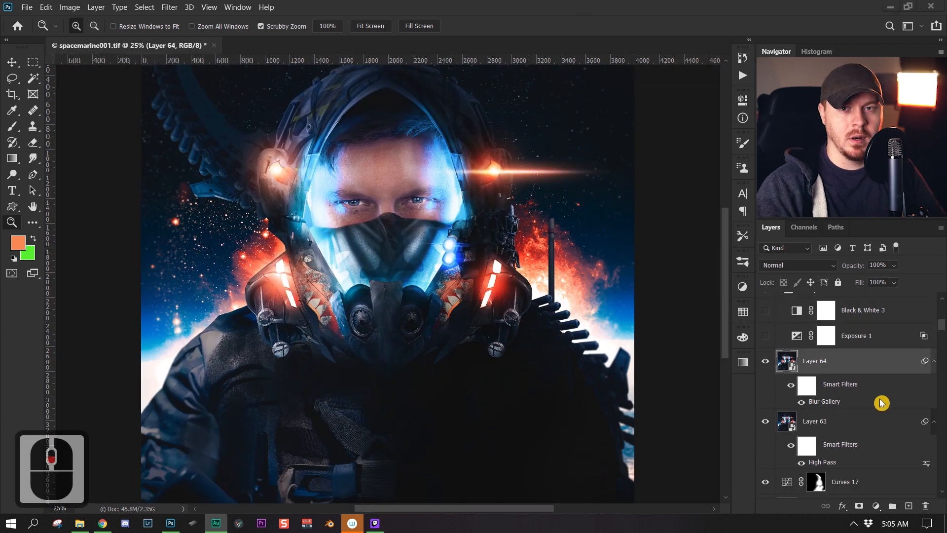
left_click(854, 369)
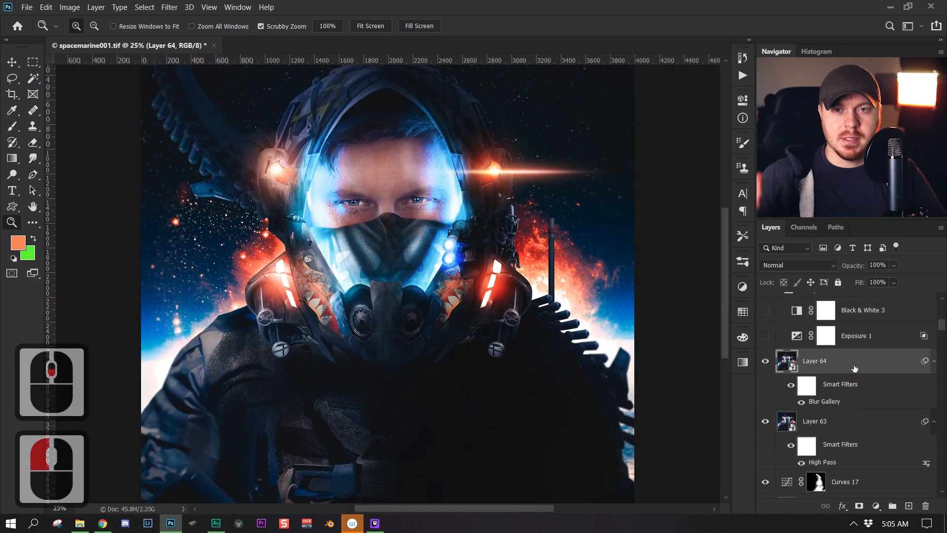
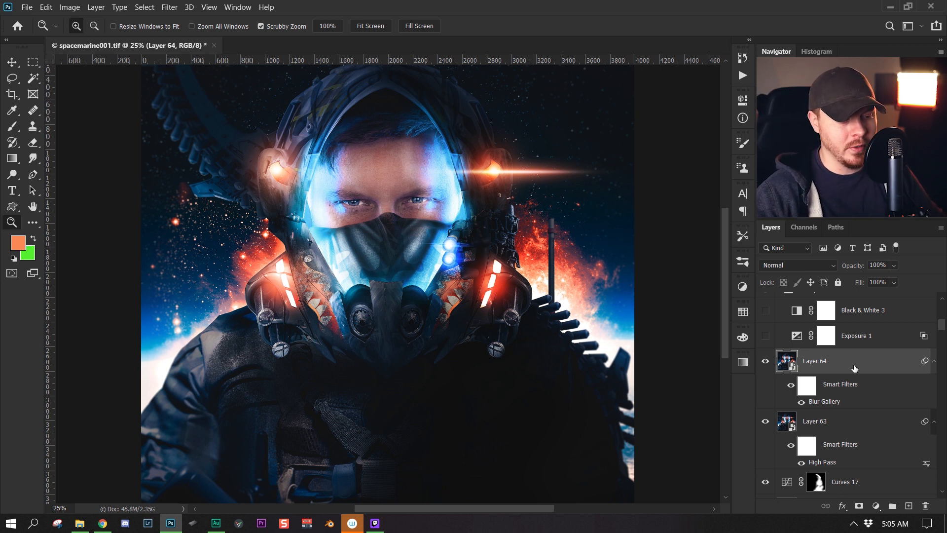
left_click_drag(580, 230, 579, 258)
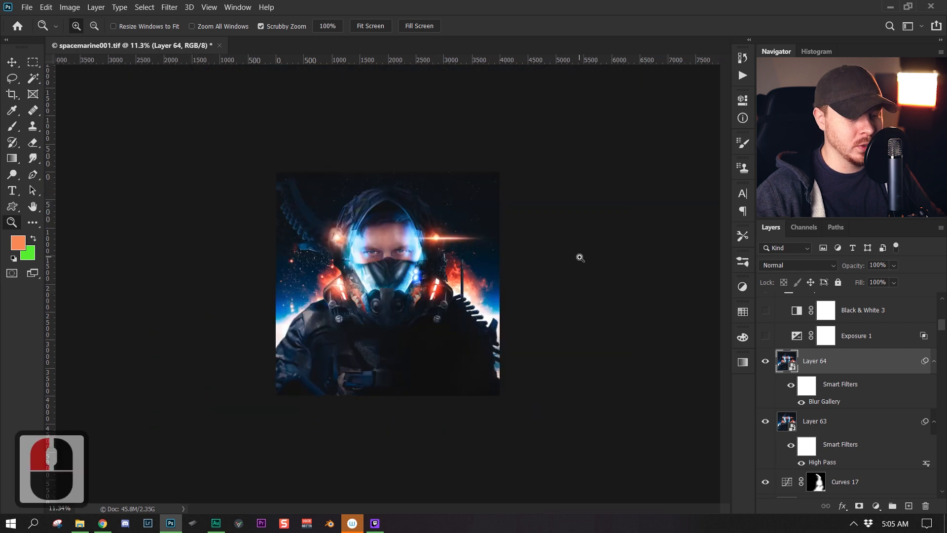
left_click(579, 261)
left_click(580, 263)
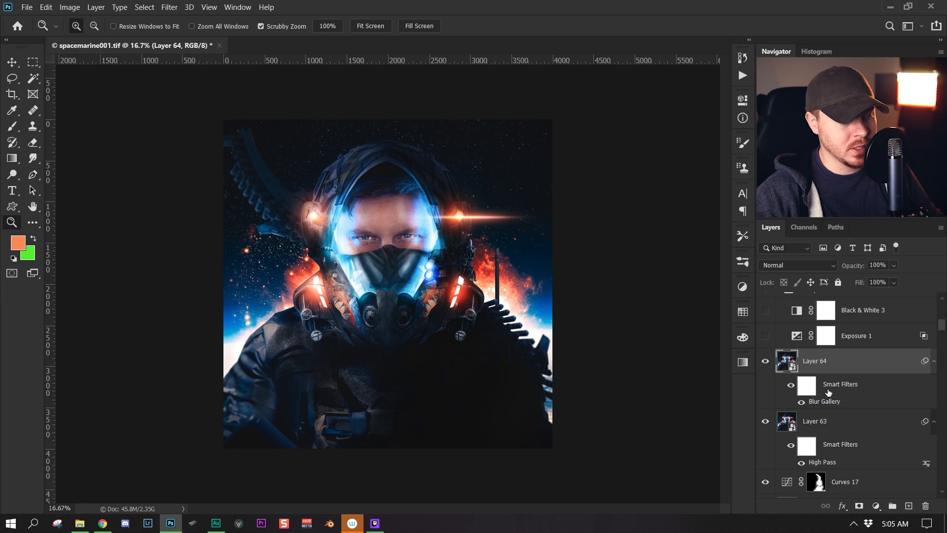
Try an Iris Blur on Layer 64 with its ellipse enlarged around the helmet and shoulders, and leave the filter without applying it.
right_click(862, 356)
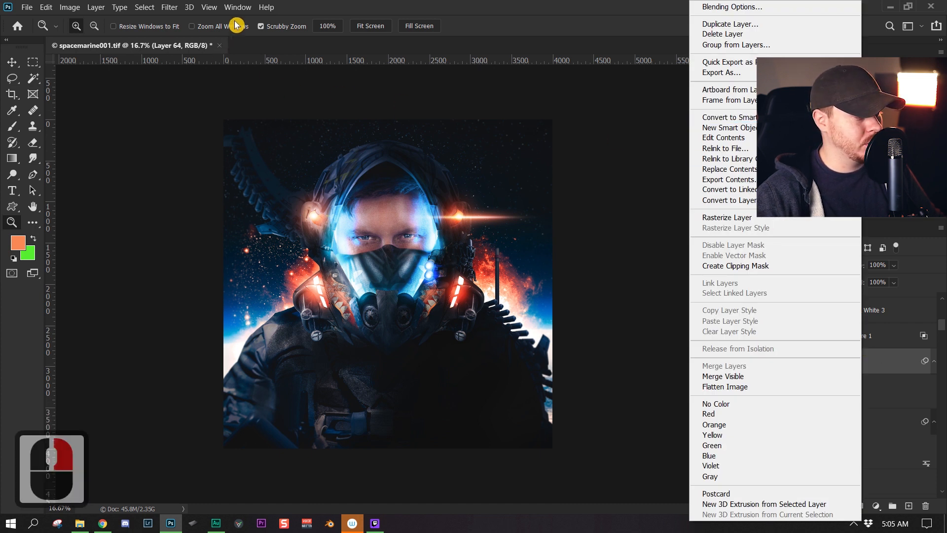
left_click(209, 21)
left_click(148, 8)
mouse_move(173, 7)
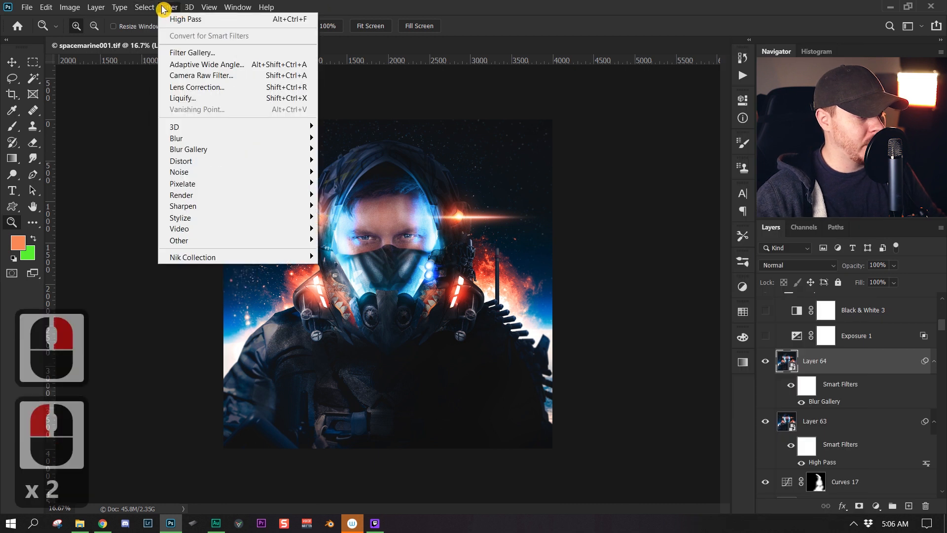
mouse_move(274, 153)
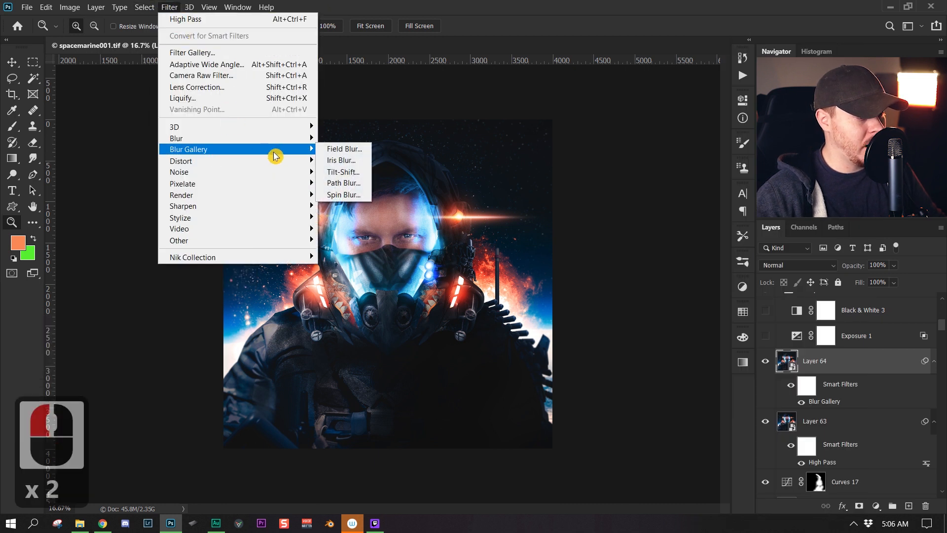
left_click(355, 159)
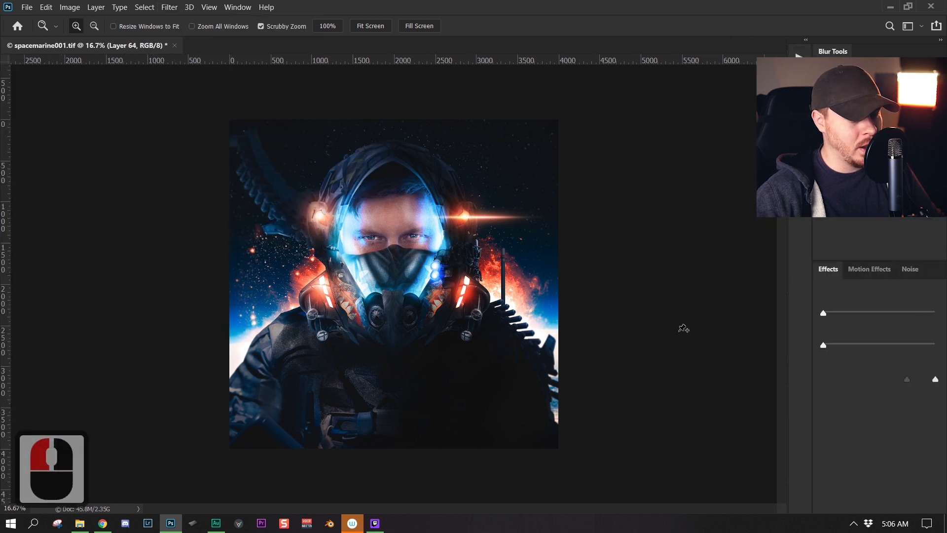
mouse_move(409, 204)
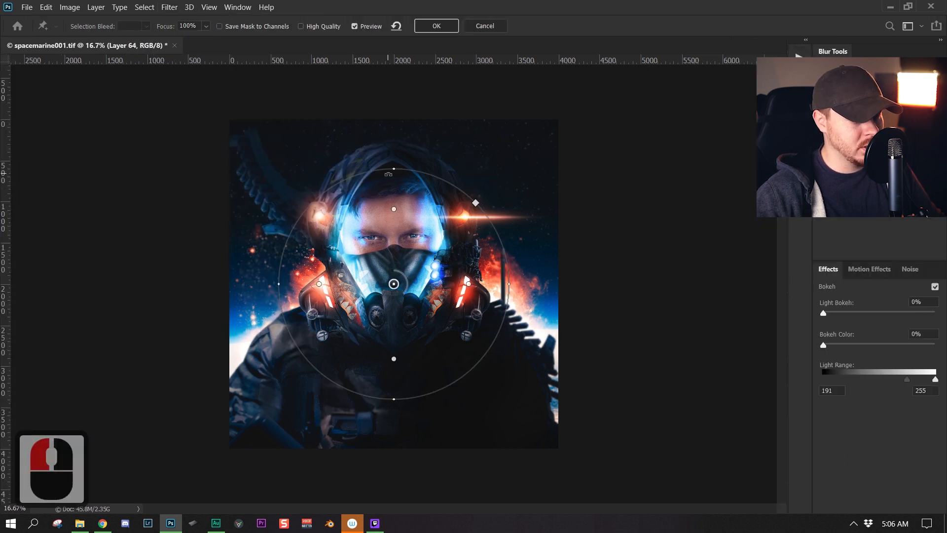
left_click_drag(394, 157, 394, 142)
left_click_drag(279, 284, 250, 295)
left_click_drag(401, 424, 402, 439)
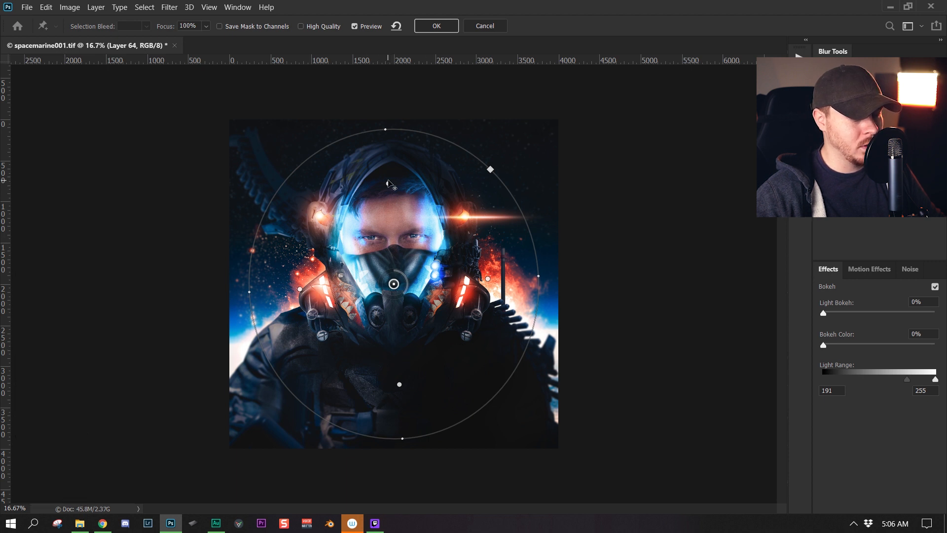
left_click_drag(389, 185, 388, 165)
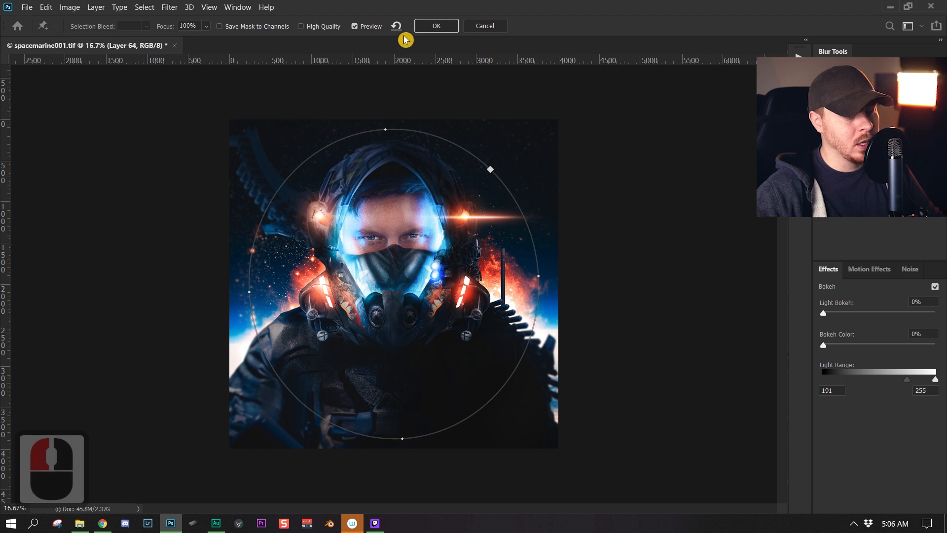
left_click(486, 25)
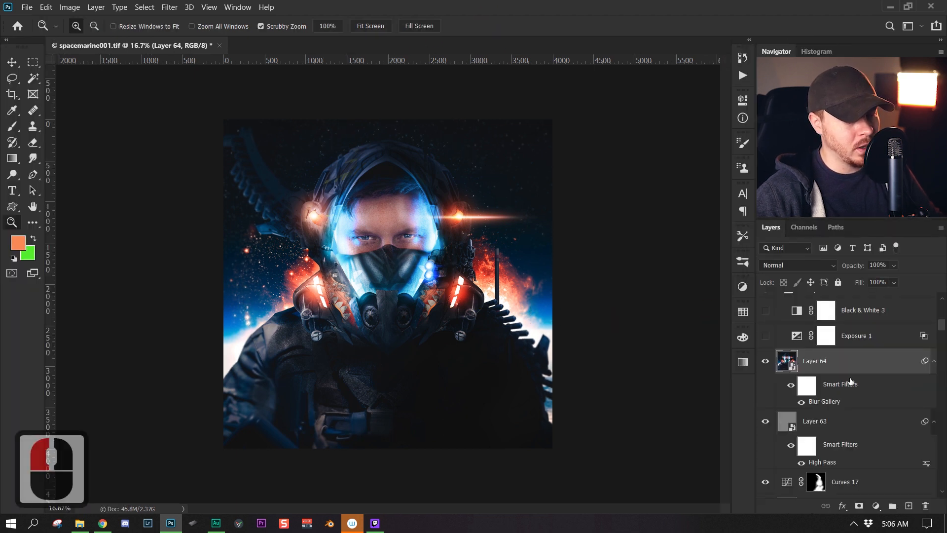
Toggle the visibility of Layer 64 several times to compare its blur effect around the image edges.
scroll(588, 359, "up", 1)
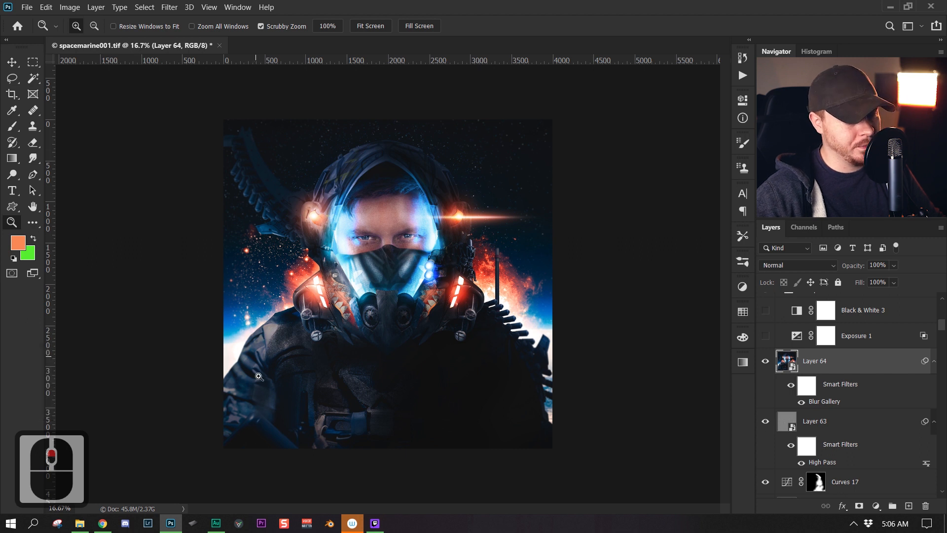
left_click(766, 362)
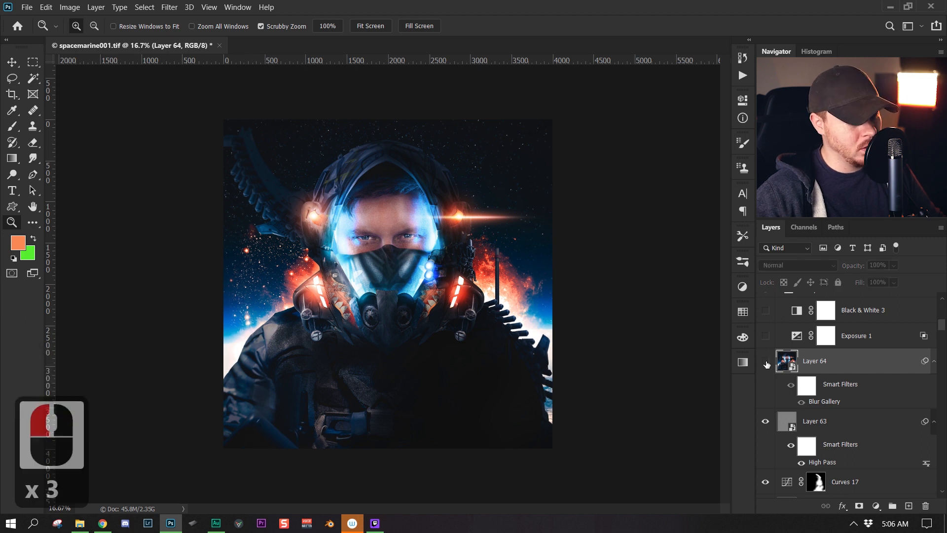
left_click(765, 362)
left_click(766, 362)
left_click(765, 362)
left_click(766, 362)
left_click(766, 362)
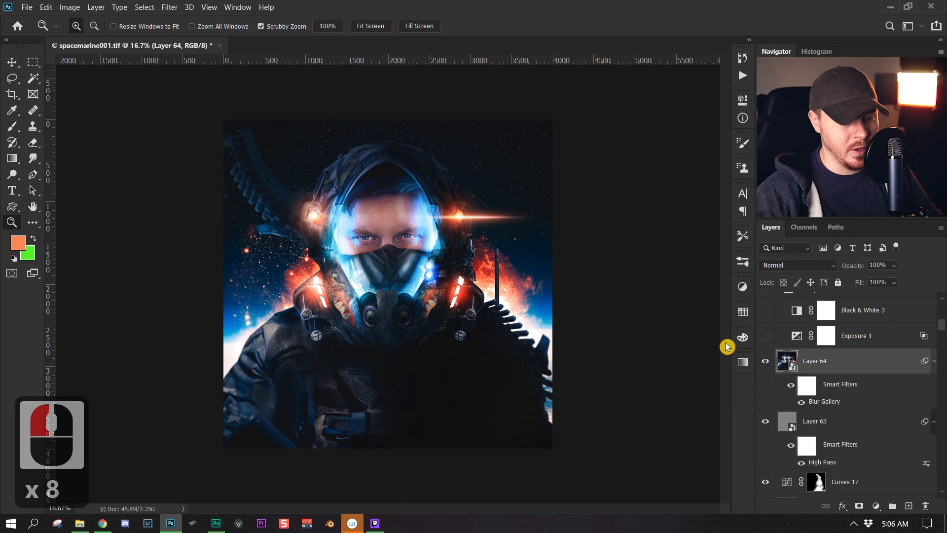
Turn on the Exposure 1 adjustment above Layer 64, toggling it to compare its effect and checking the image up close.
scroll(826, 389, "up", 2)
left_click(765, 387)
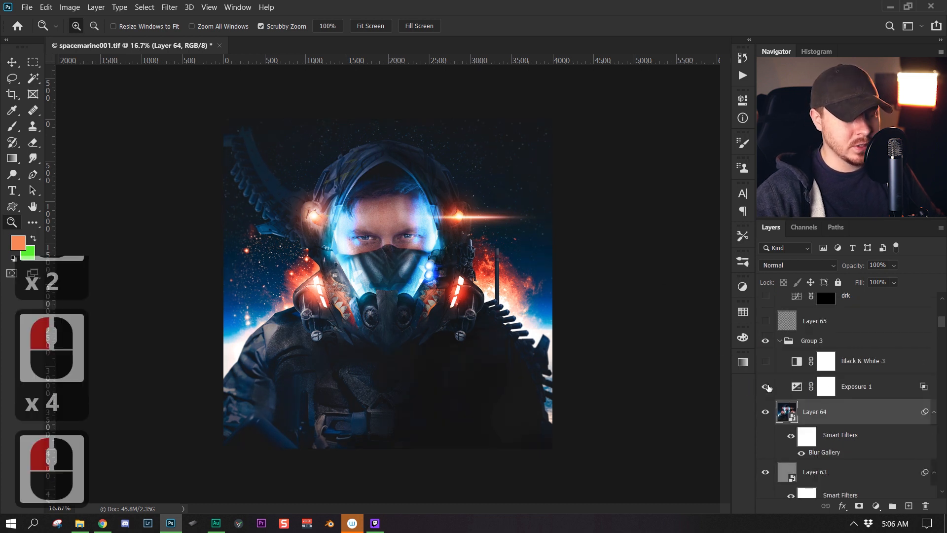
left_click(766, 387)
left_click(765, 387)
left_click(765, 388)
key("z")
left_click_drag(578, 309, 538, 338)
left_click(535, 340)
left_click_drag(579, 364, 557, 369)
left_click(572, 355)
left_click(572, 356)
left_click(573, 355)
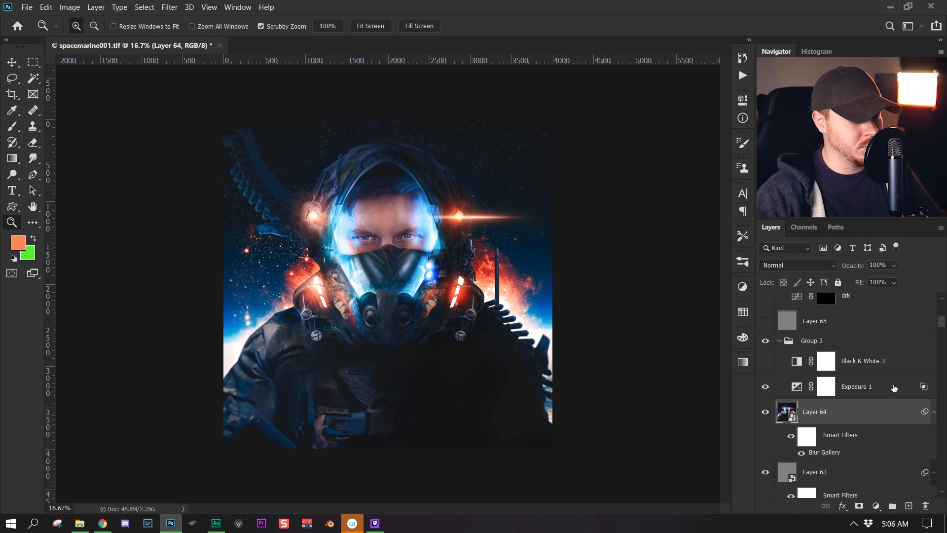
Open the blending options of the Exposure 1 adjustment, review its Blend If sliders, and leave the dialog without changes.
left_click(825, 388)
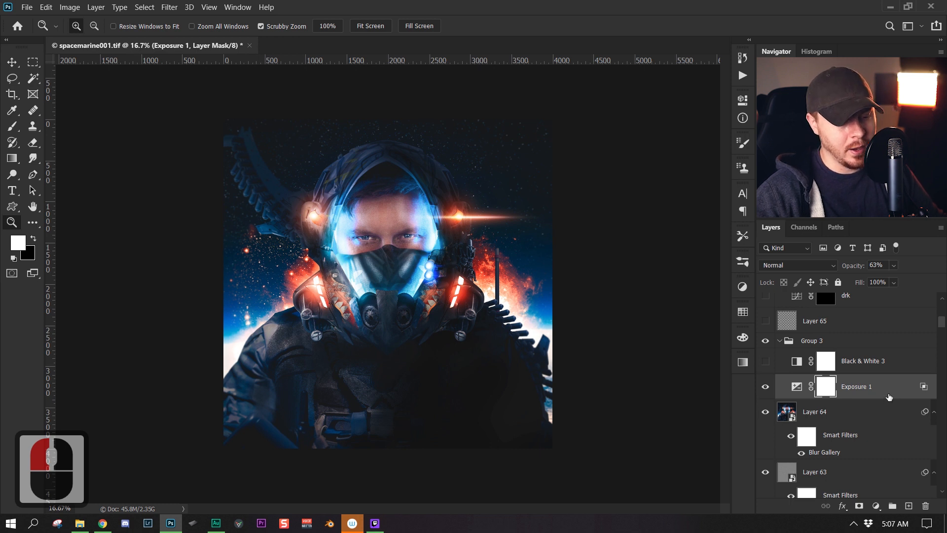
double_click(887, 395)
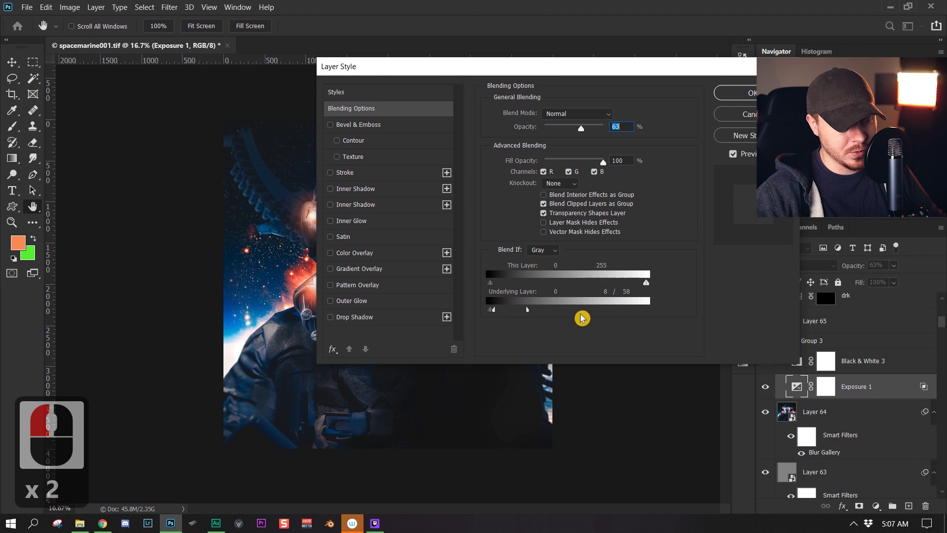
key("alt")
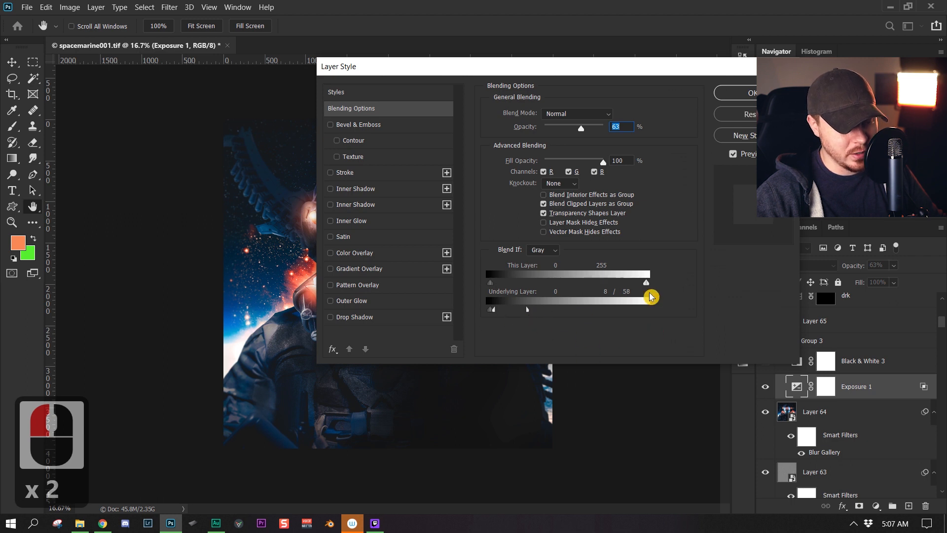
left_click_drag(646, 285, 707, 288)
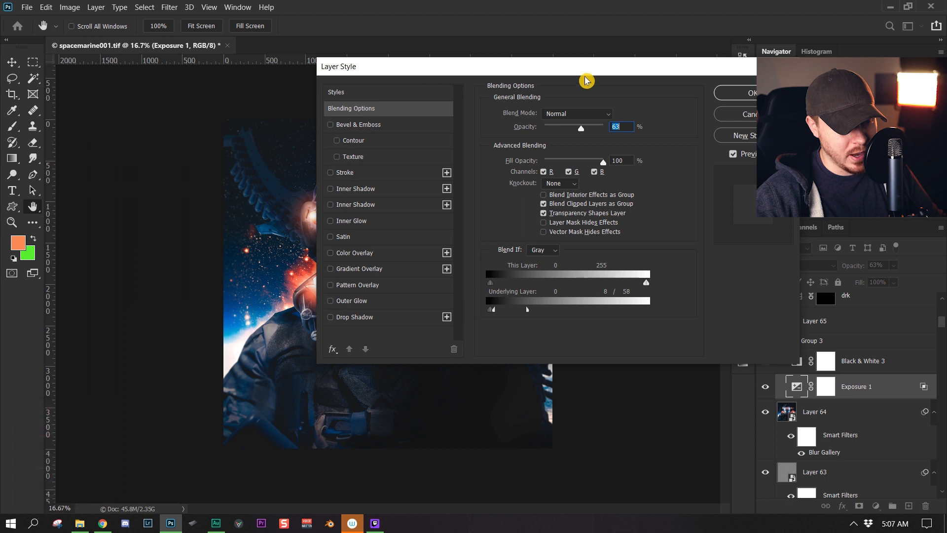
left_click_drag(588, 74, 693, 54)
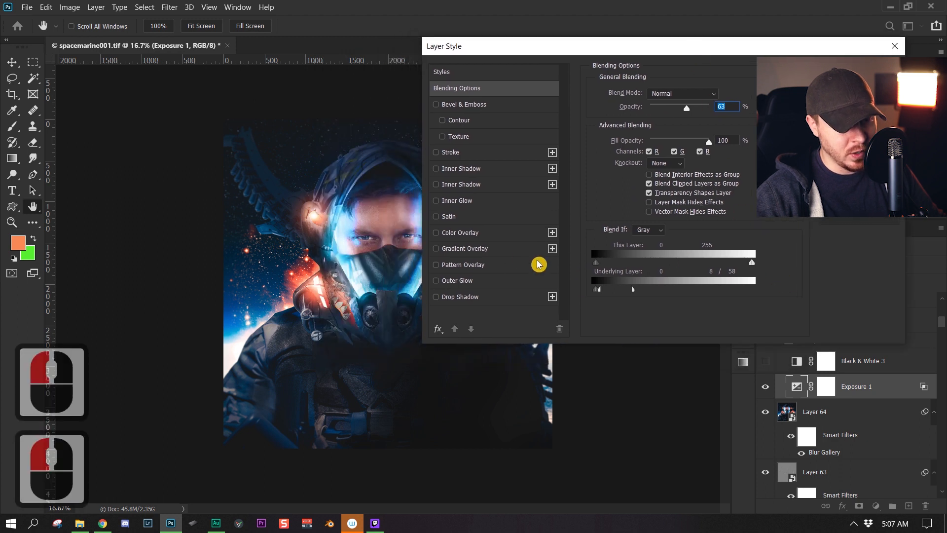
mouse_move(801, 50)
left_mouse_down()
mouse_move(790, 51)
mouse_move(818, 42)
mouse_move(793, 55)
left_mouse_up()
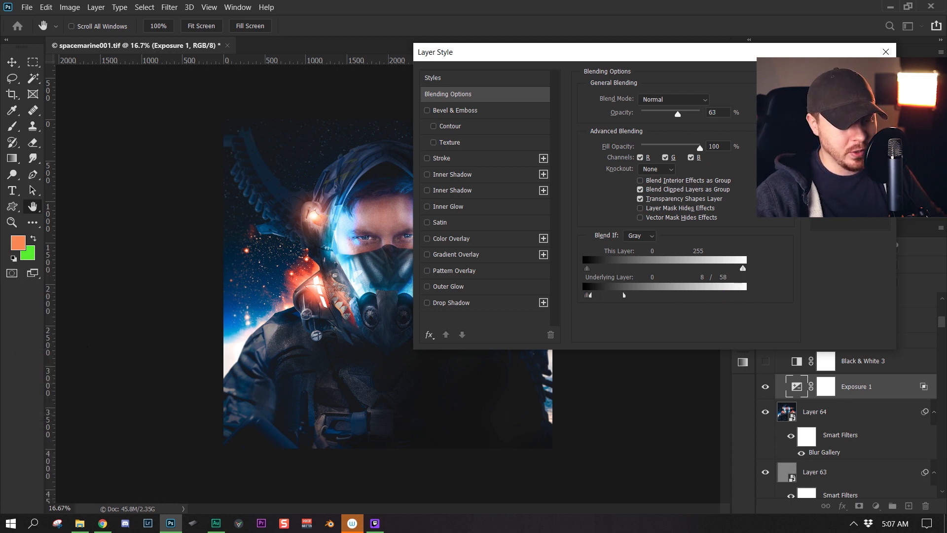
left_click(850, 77)
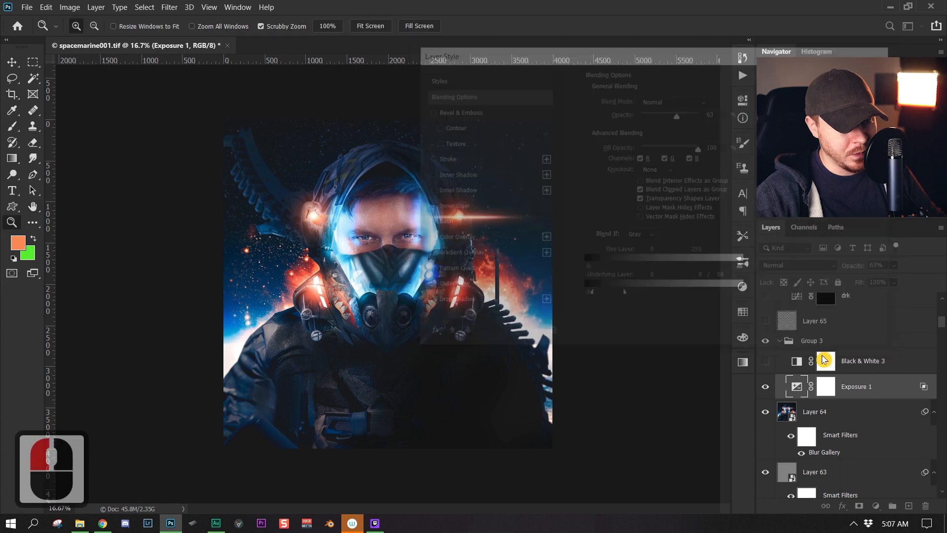
Toggle the visibility of Exposure 1 several times to compare the image with and without its Blend If settings.
left_click(765, 387)
left_click(765, 387)
left_click(765, 387)
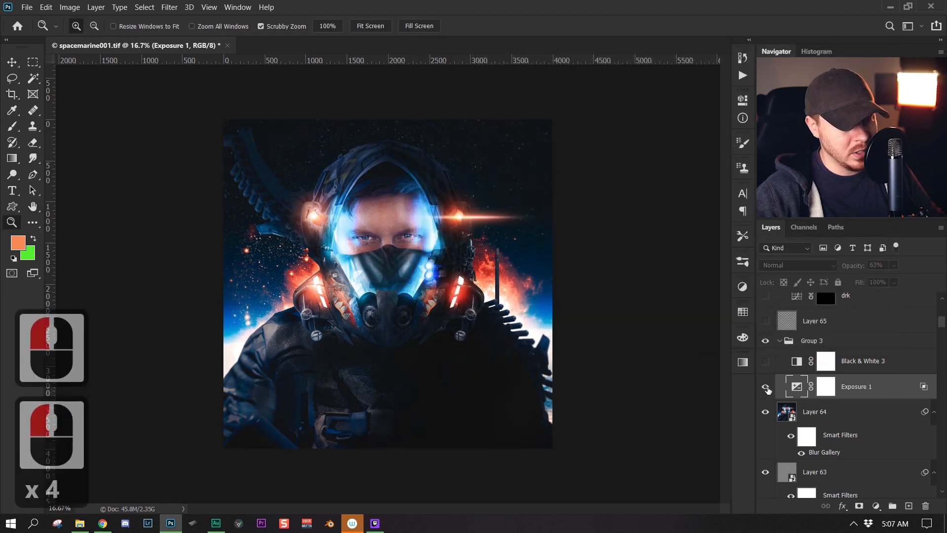
left_click(766, 387)
left_click(765, 386)
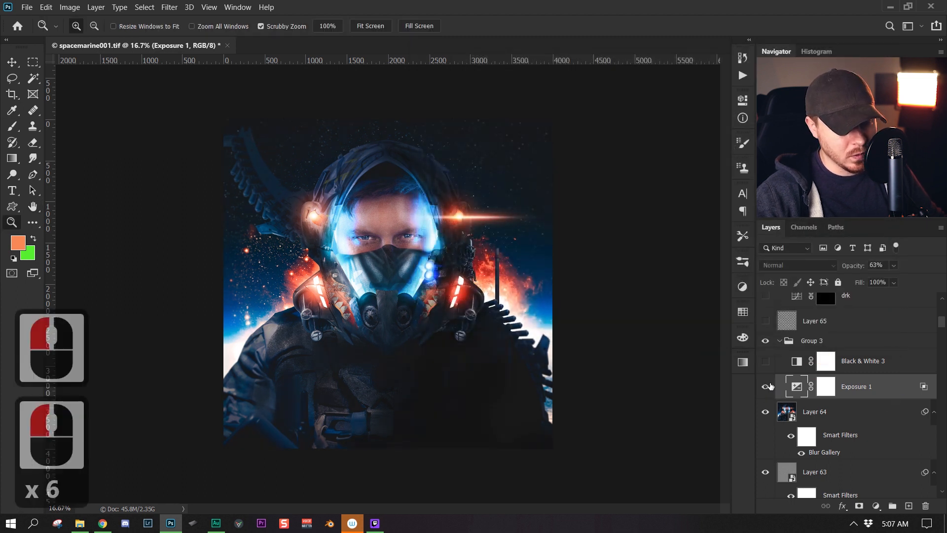
Turn on the Black & White 3 adjustment above Exposure 1 and show its color slider settings.
left_click(893, 362)
left_click(765, 363)
left_click(764, 366)
left_click(764, 366)
double_click(791, 363)
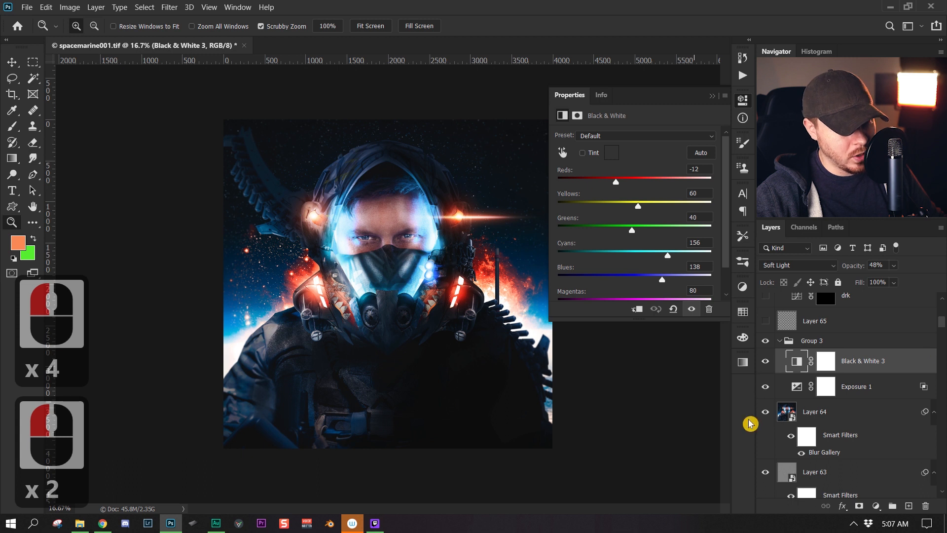
Toggle Black & White 3 repeatedly to compare its Soft Light contrast effect, and close its settings to examine the whole image.
left_click(771, 363)
left_click(771, 363)
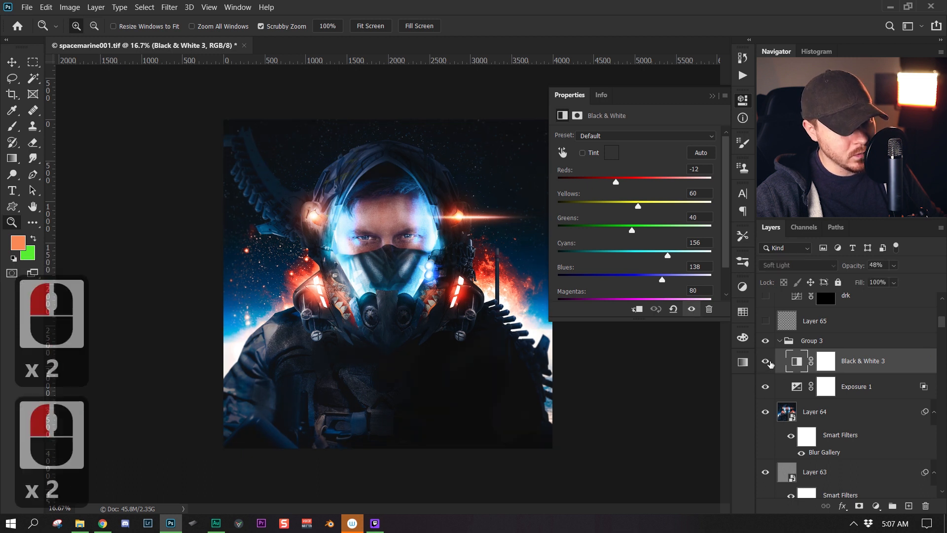
left_click(770, 363)
left_click(770, 363)
left_click(771, 363)
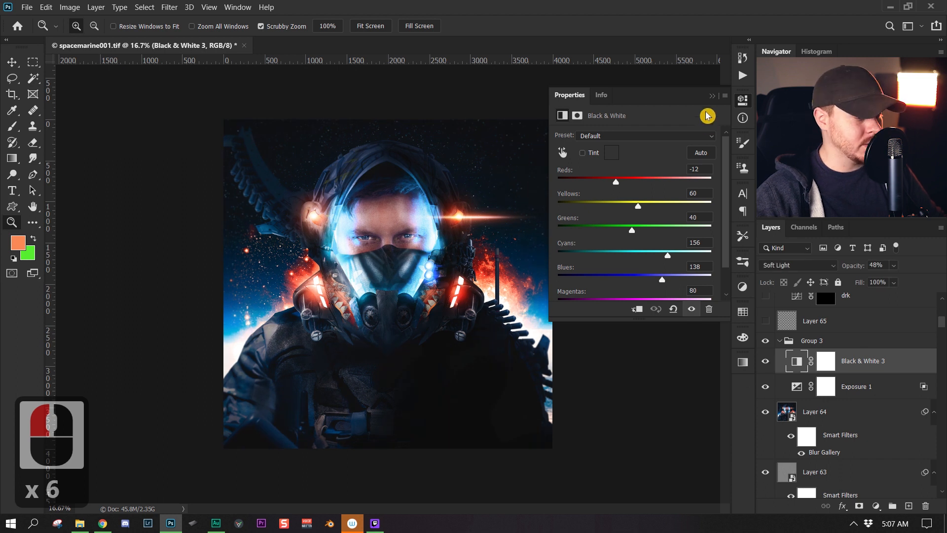
left_click(711, 96)
key("z")
left_click_drag(476, 238, 444, 251)
left_click(445, 252)
left_click(444, 251)
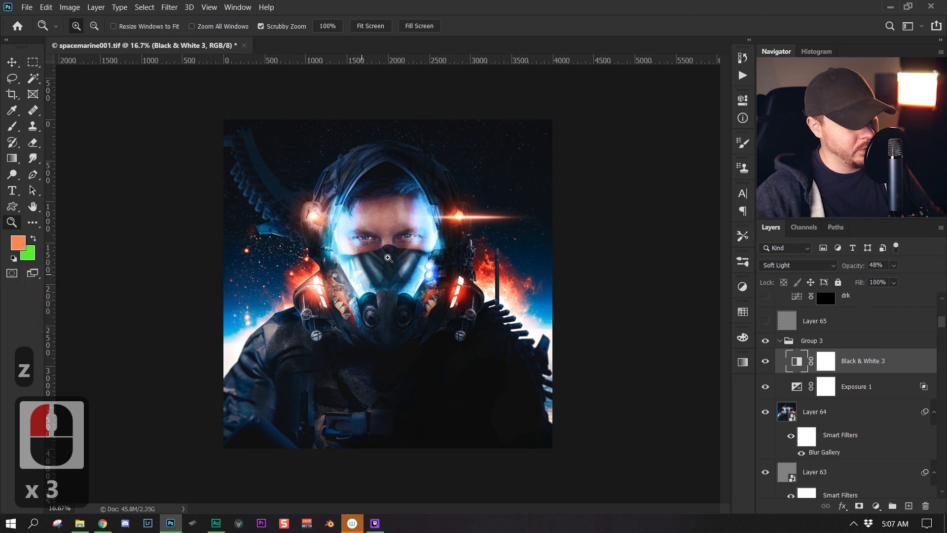
Turn on Layer 65 above Group 3 and check the face and helmet up close.
scroll(820, 429, "up", 5)
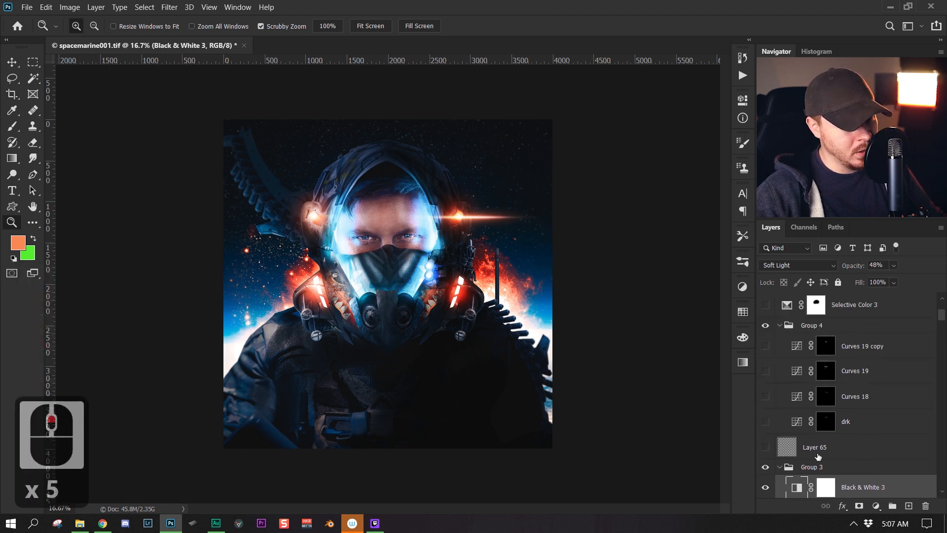
left_click(764, 450)
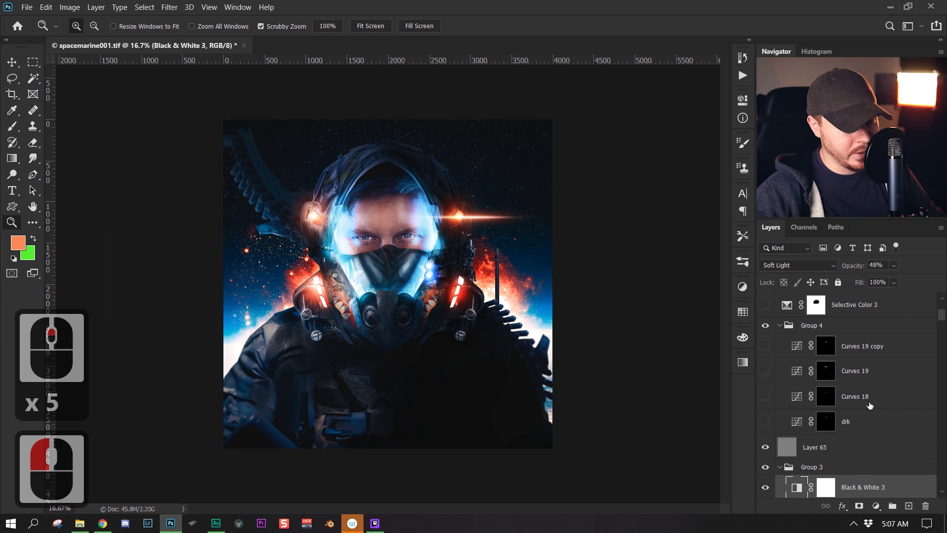
key("z")
left_click(400, 241)
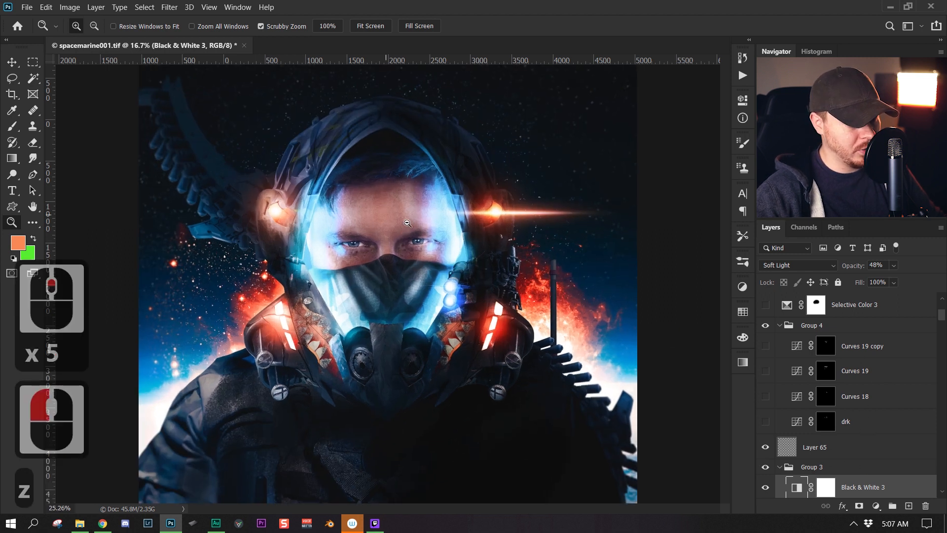
left_click(412, 212)
left_click(436, 253)
left_click_drag(461, 226, 436, 246)
left_click_drag(461, 225, 484, 212)
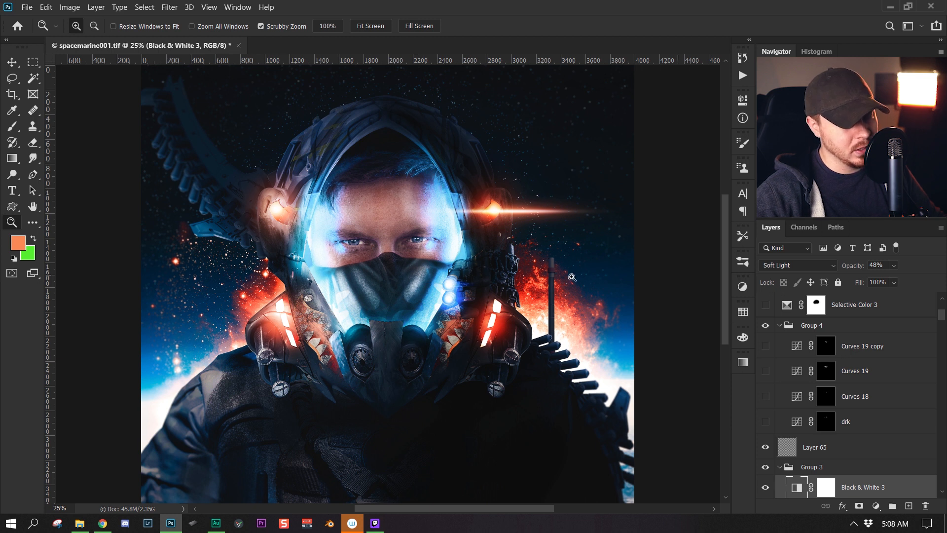
Review the curve settings of the drk, Curves 19 and Curves 18 adjustments in Group 4.
left_click(868, 422)
left_click(867, 422)
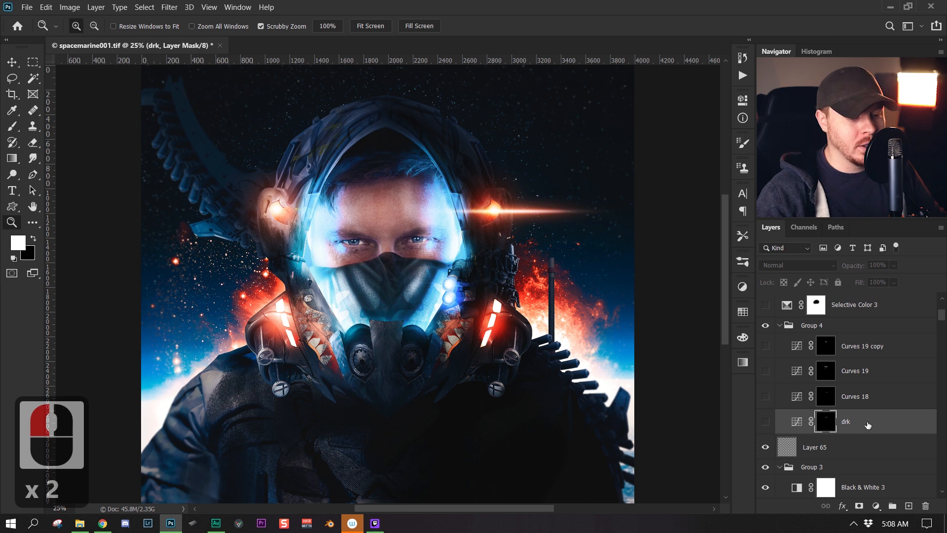
double_click(795, 423)
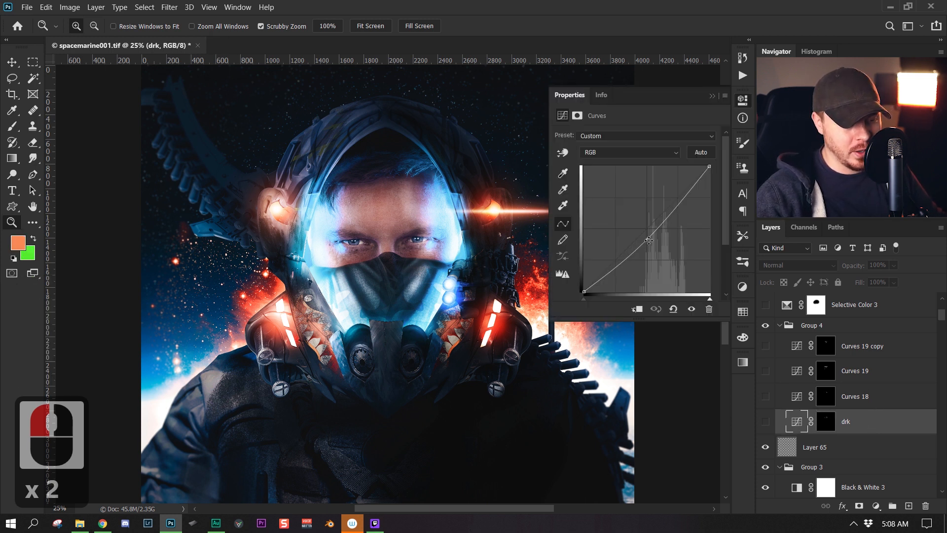
double_click(794, 370)
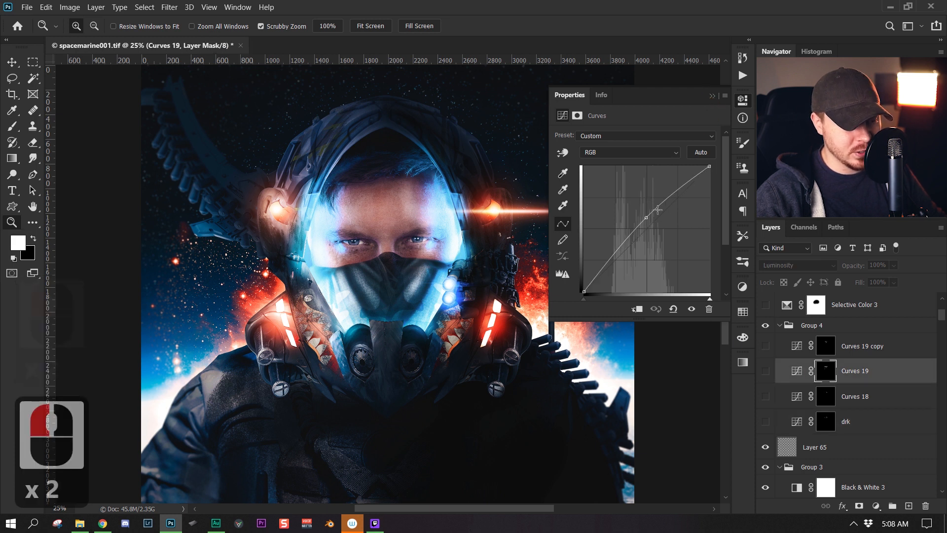
double_click(796, 397)
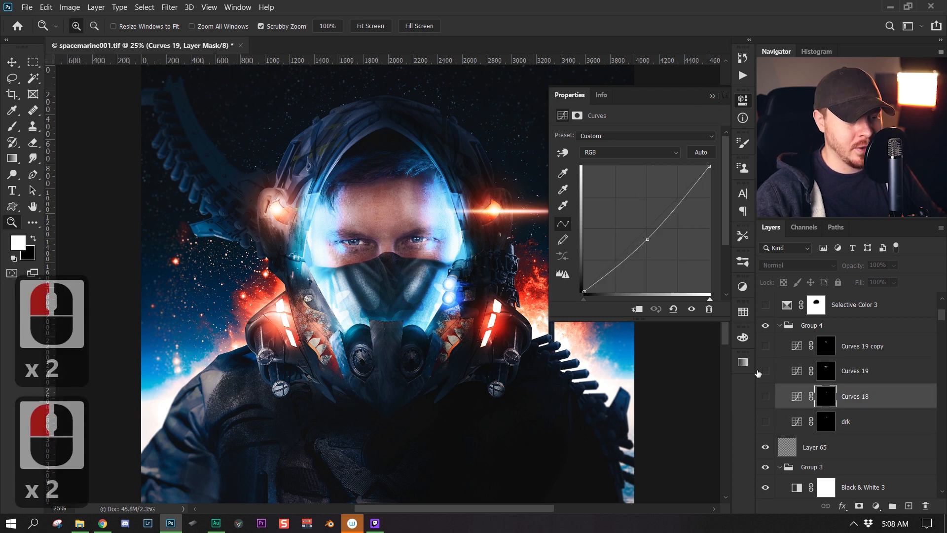
left_click(715, 96)
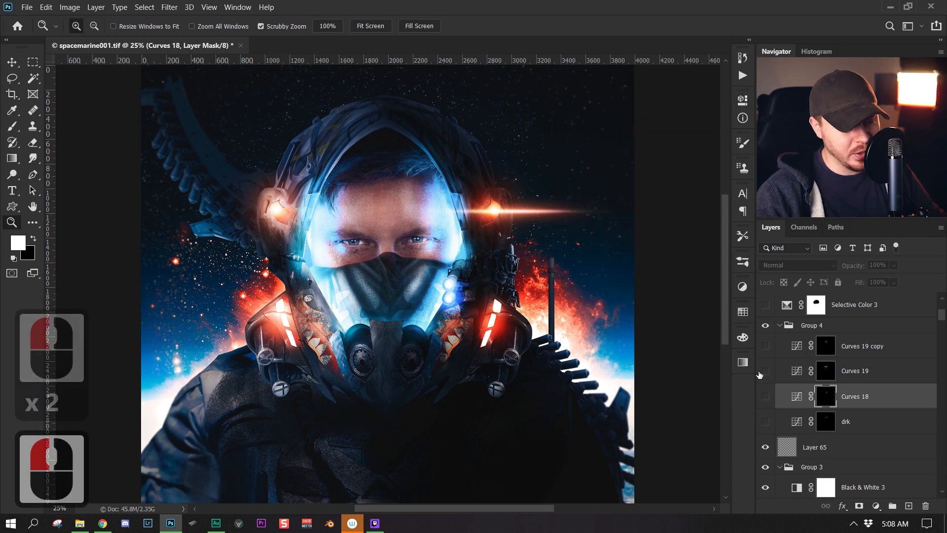
Turn on all four Curves adjustments in Group 4: drk, Curves 18, Curves 19 and Curves 19 copy.
left_click_drag(759, 411, 759, 417)
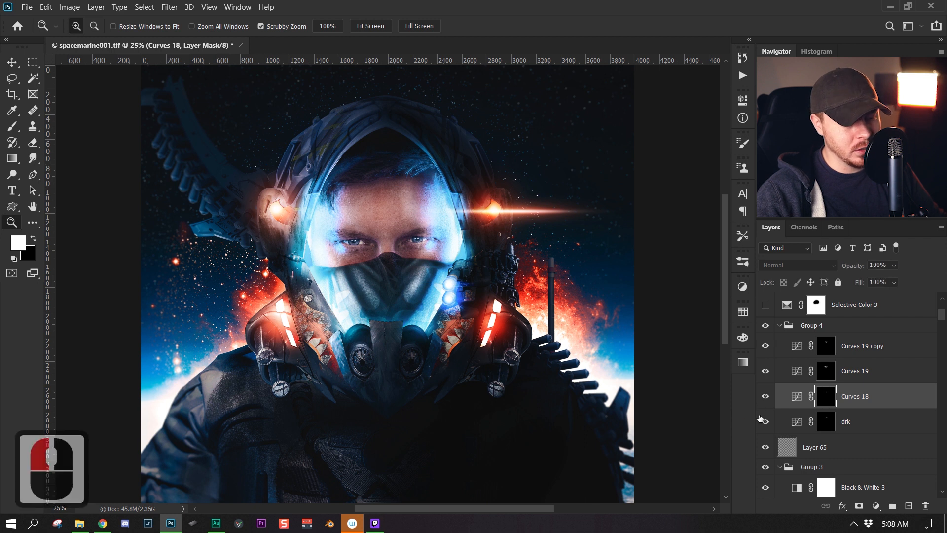
left_click(765, 346)
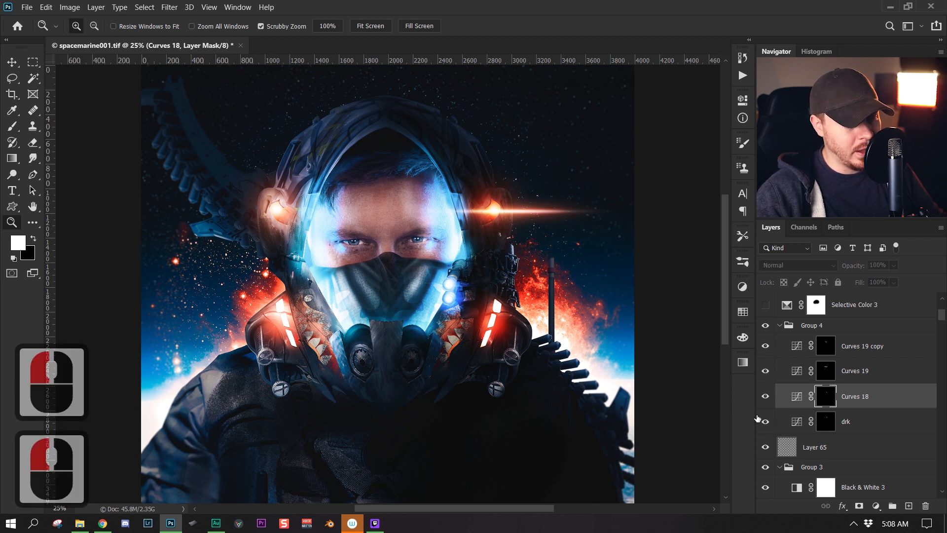
left_click_drag(756, 418, 757, 419)
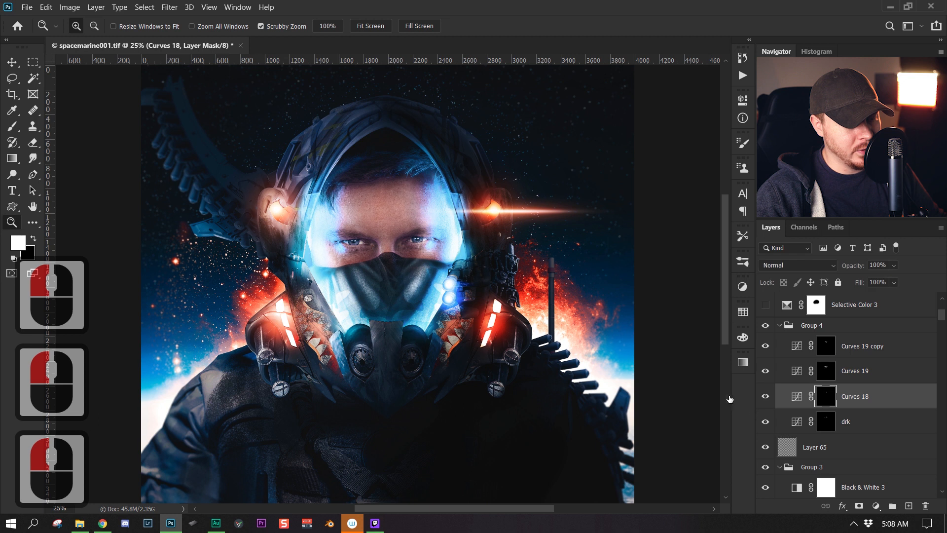
Toggle the visibility of Group 4 several times to compare its dodging and burning on the face.
left_click(771, 326)
left_click(771, 326)
left_click(771, 326)
left_click(771, 327)
left_click(771, 327)
left_click(771, 327)
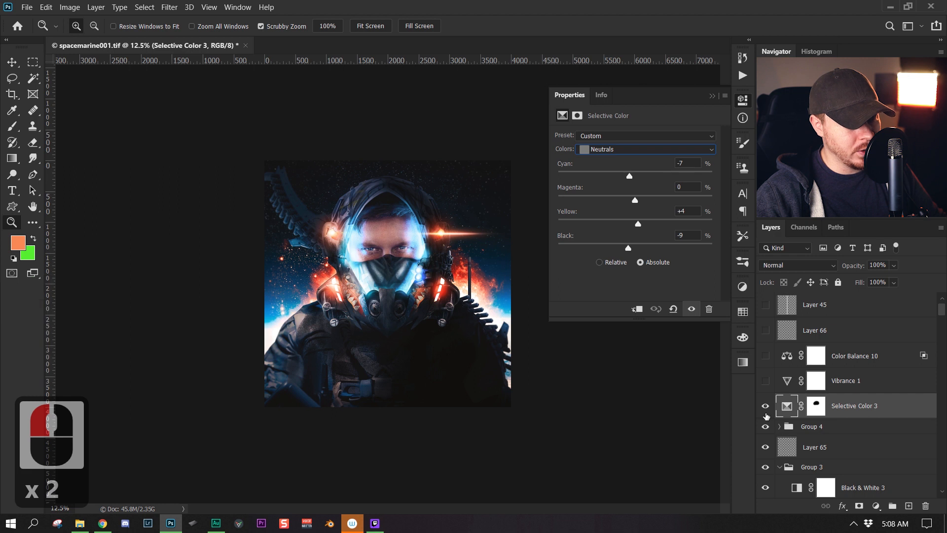
Toggle the Selective Color 3 adjustment above Group 4 to compare its effect on the image.
left_click(766, 405)
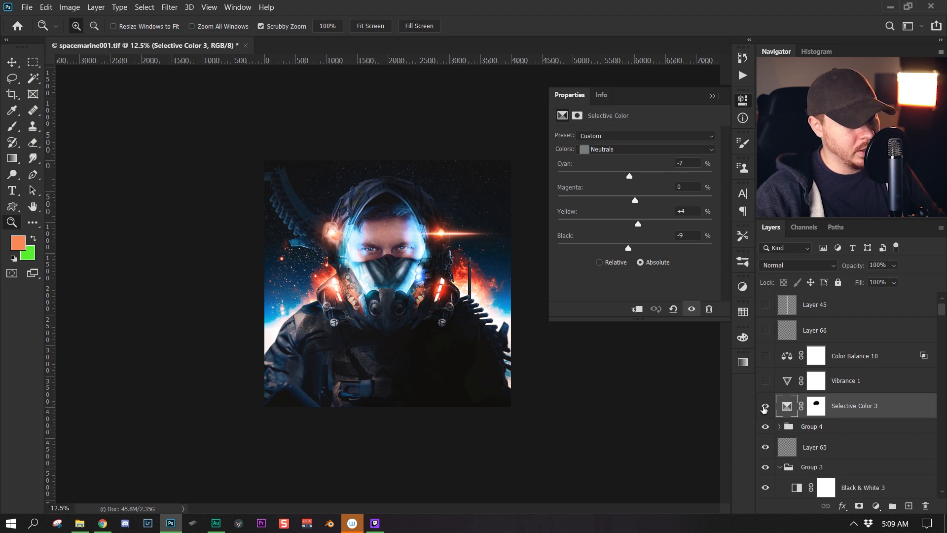
left_click(764, 407)
left_click(763, 408)
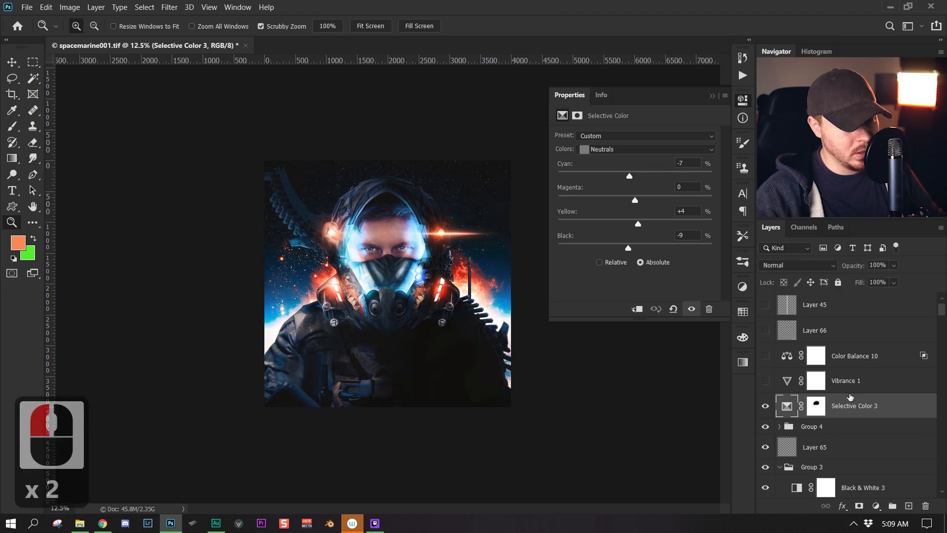
Turn on the Vibrance 1 and Color Balance 10 adjustments, showing the settings of each.
left_click(862, 389)
left_click(765, 382)
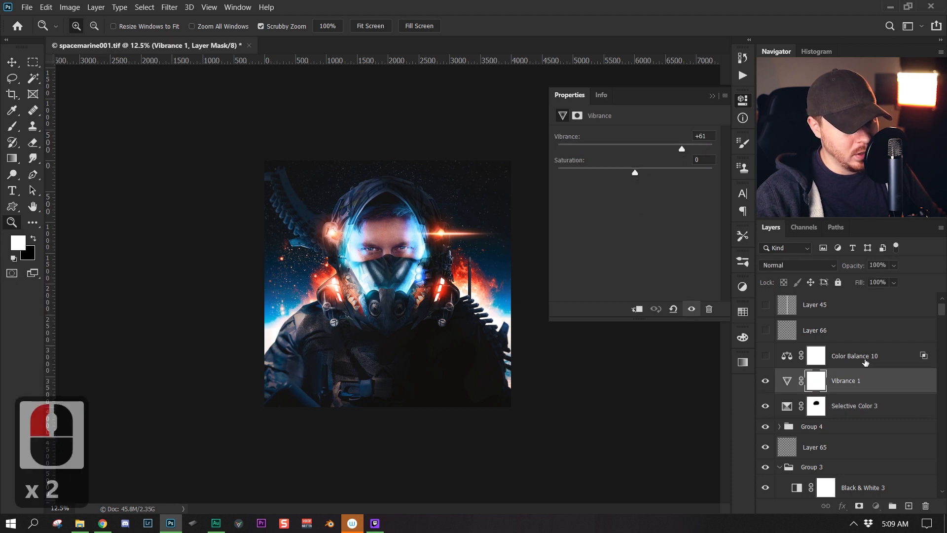
left_click(776, 361)
left_click(766, 357)
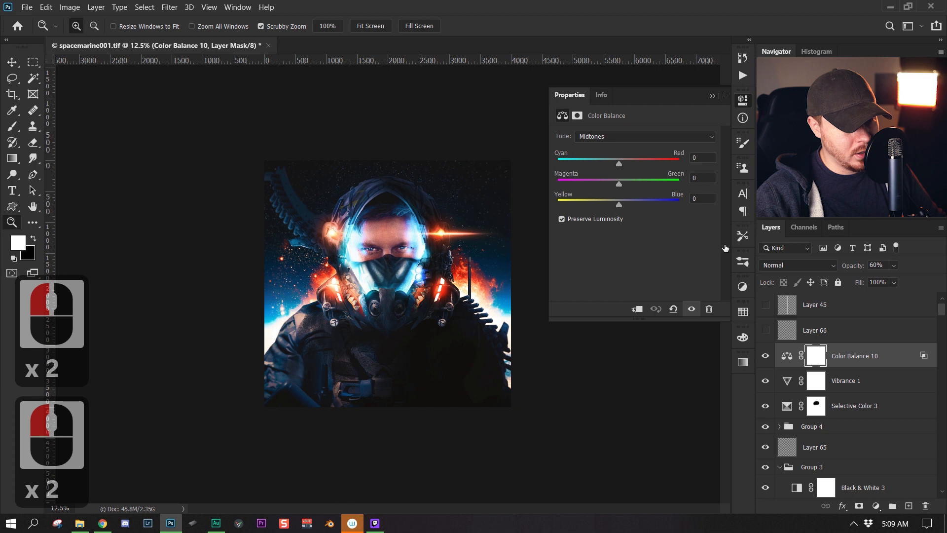
Review the Highlights tone settings of Color Balance 10 and look through the available adjustment layer types without adding one.
left_click(661, 138)
left_click(698, 164)
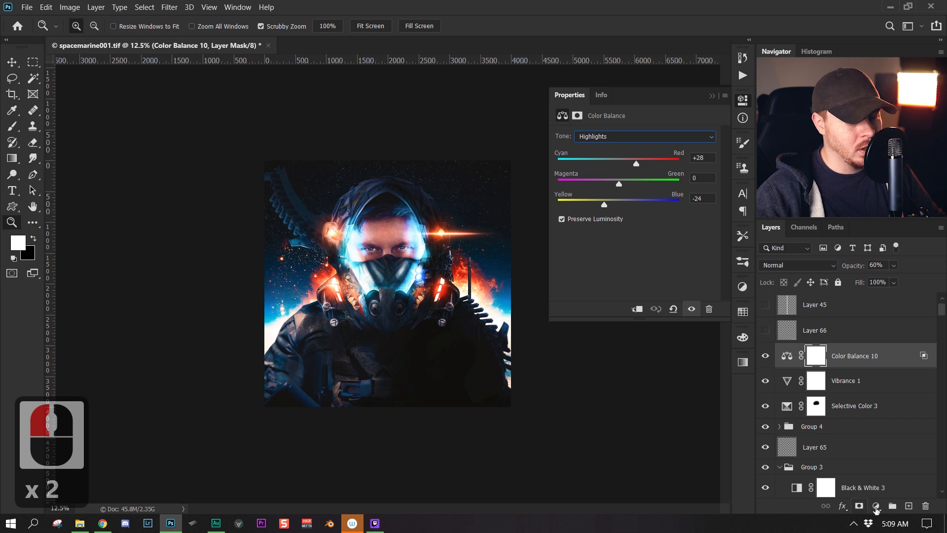
left_click(875, 506)
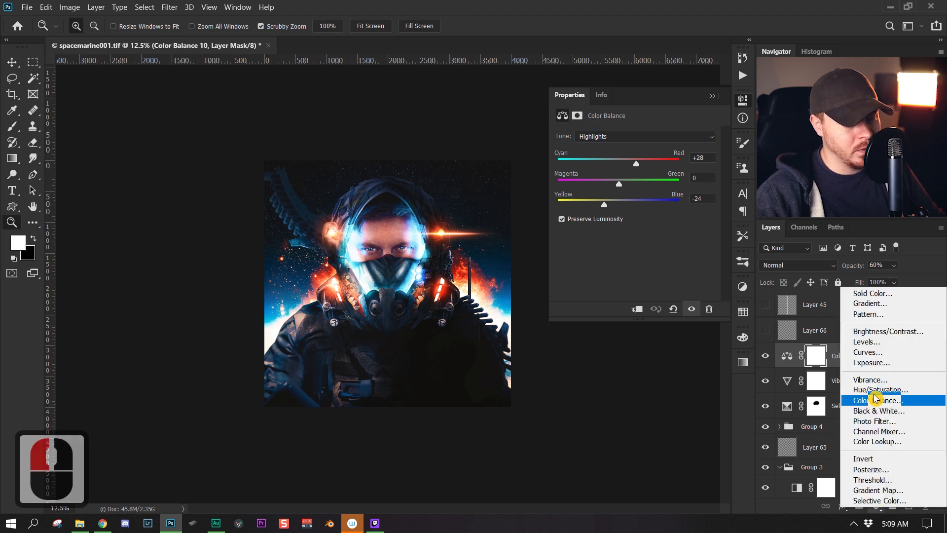
left_click(831, 357)
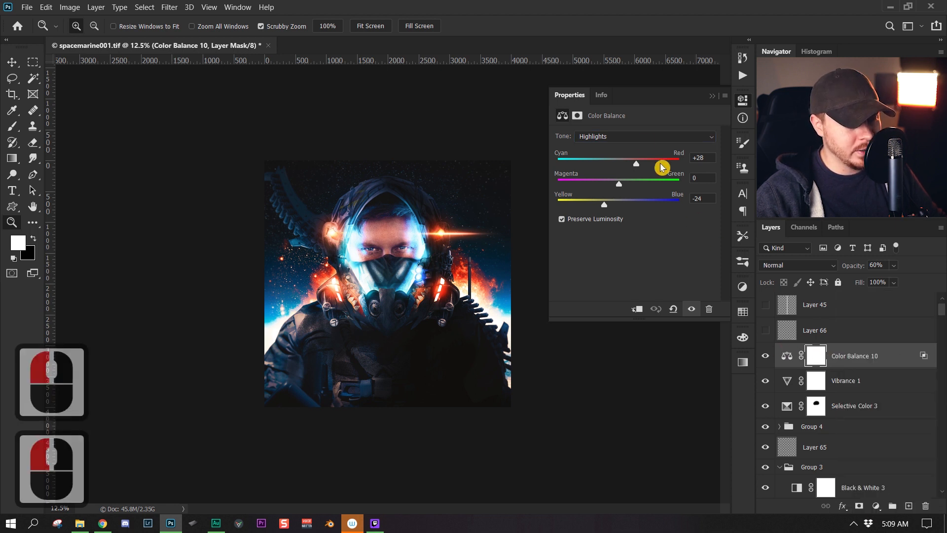
left_click(636, 136)
left_click(616, 225)
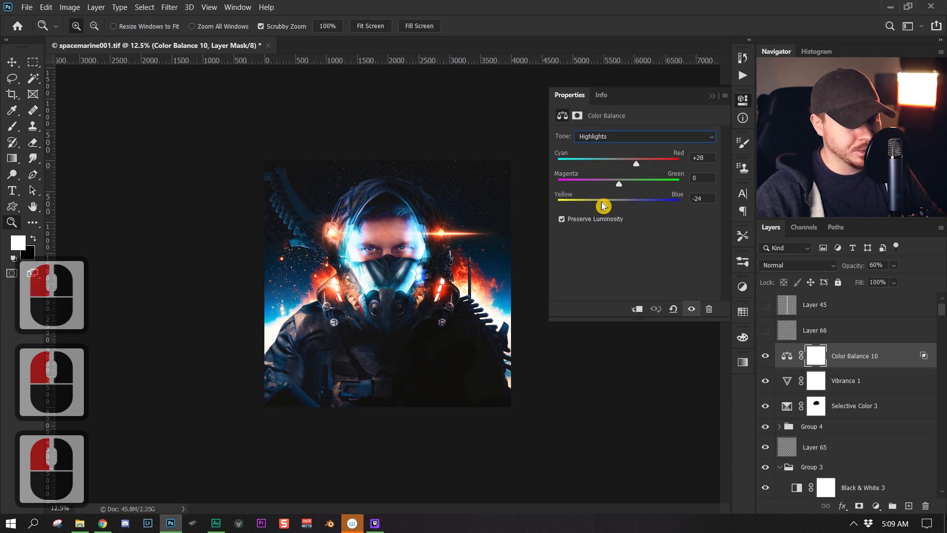
In Color Balance 10's blending options, set the split Blend If black values for the Underlying Layer to 44 / 172.
double_click(895, 356)
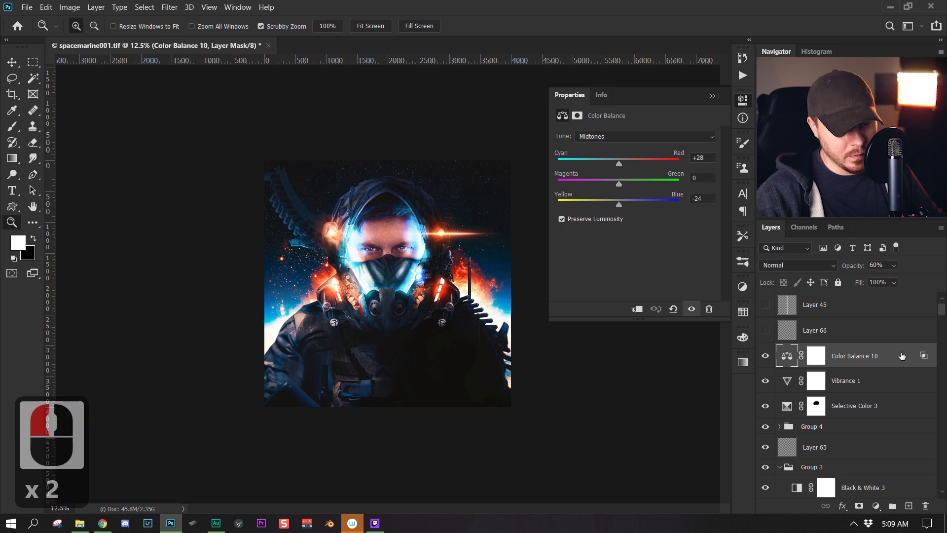
double_click(902, 356)
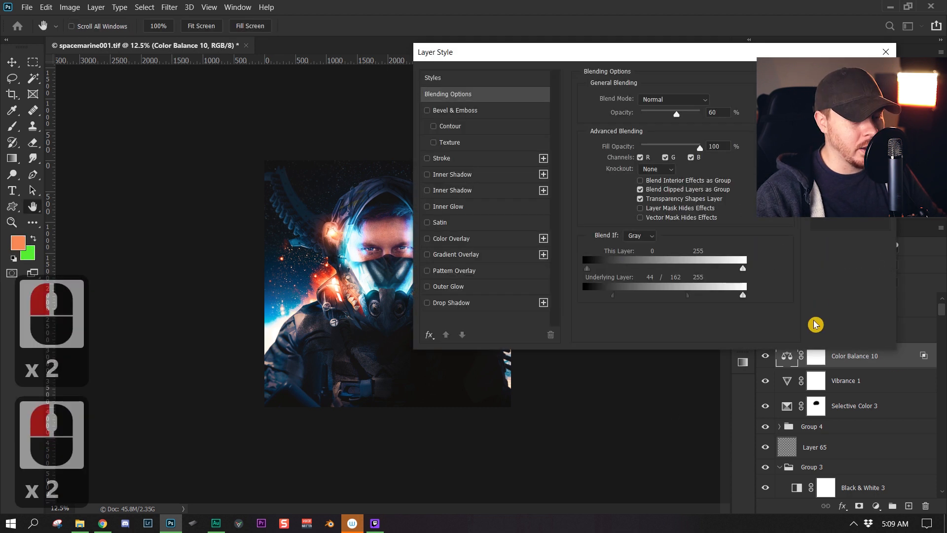
left_click(690, 296)
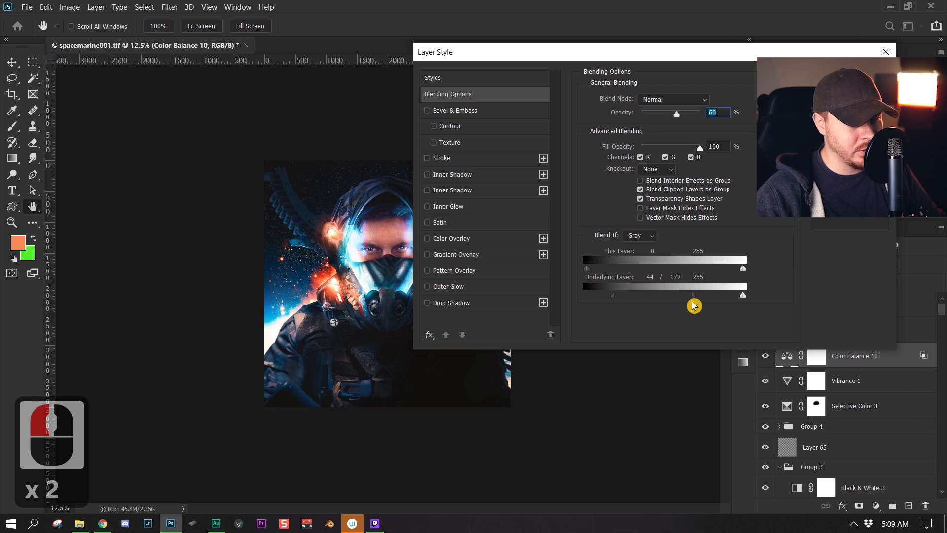
left_click_drag(691, 295, 693, 295)
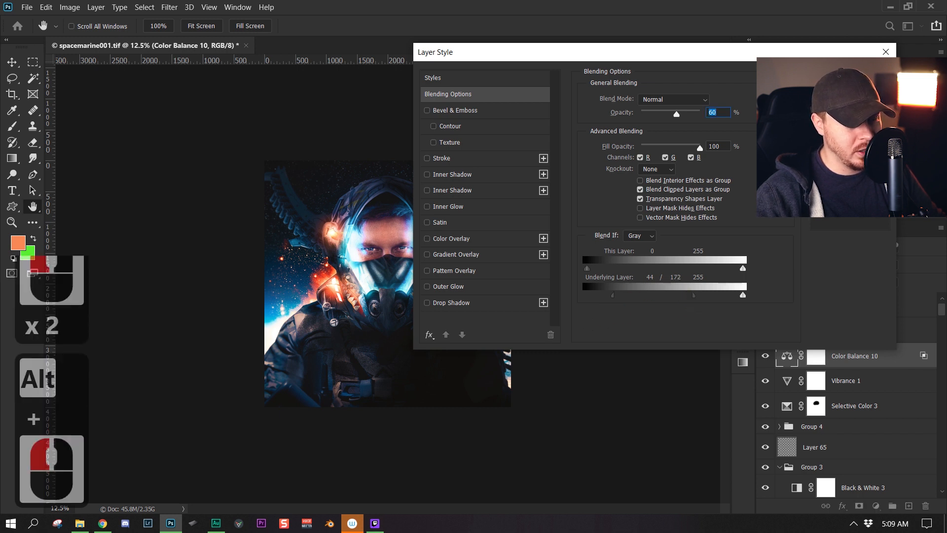
left_click(850, 78)
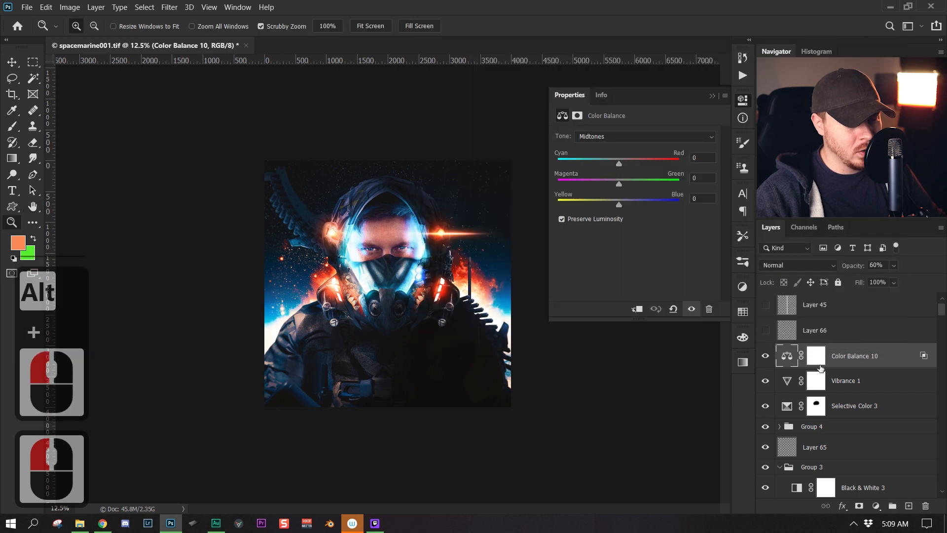
Review the Highlights tone settings of Color Balance 10.
left_click(664, 135)
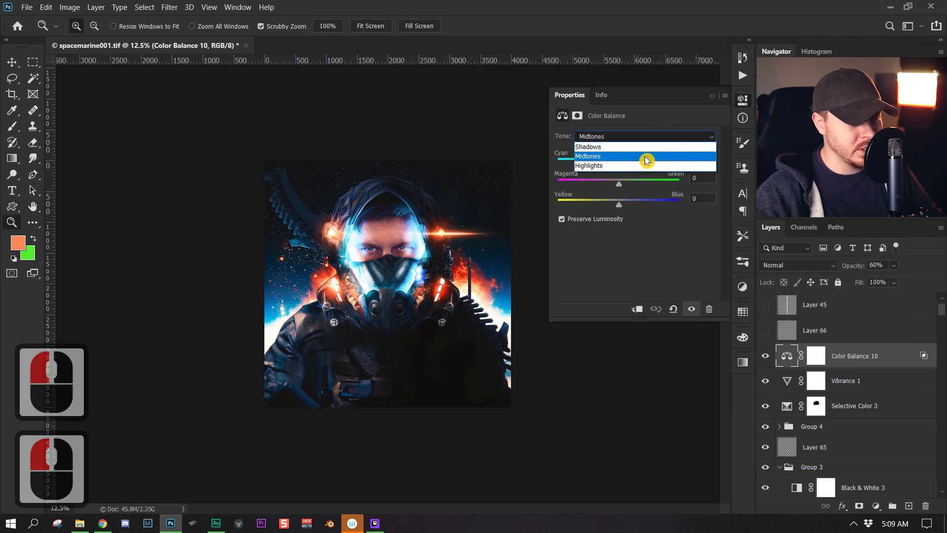
left_click(651, 157)
left_click_drag(619, 204, 605, 204)
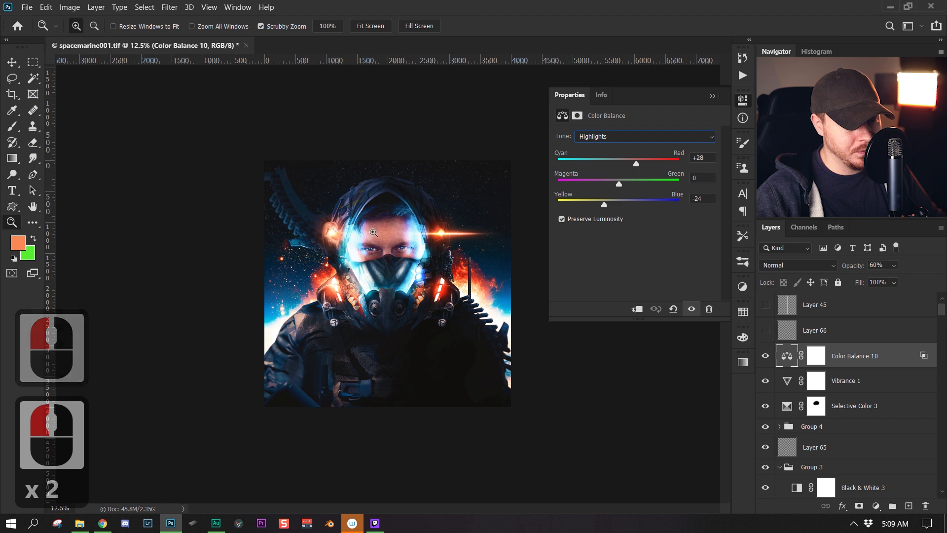
Turn on Layer 66 and the Soft Light Layer 62, select Layer 62 and collapse the layer properties.
left_click(869, 303)
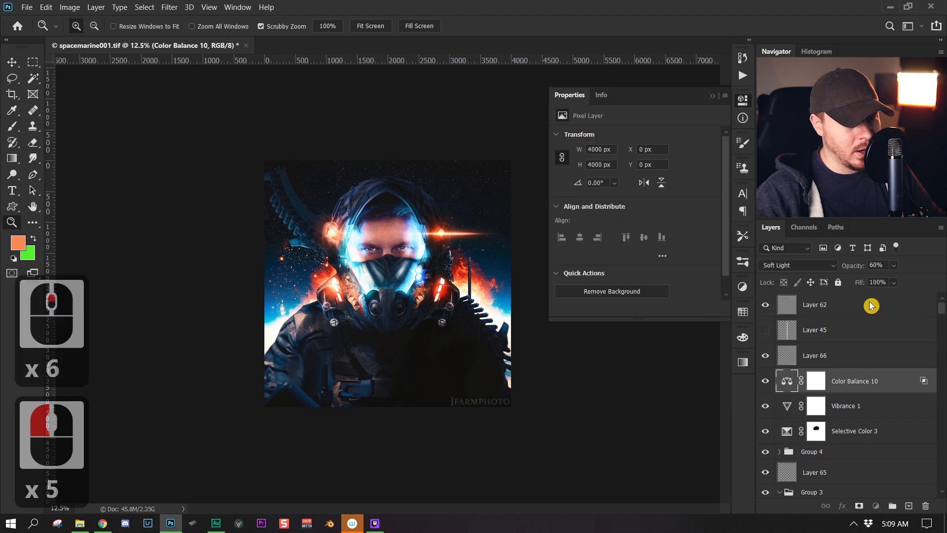
left_click(710, 97)
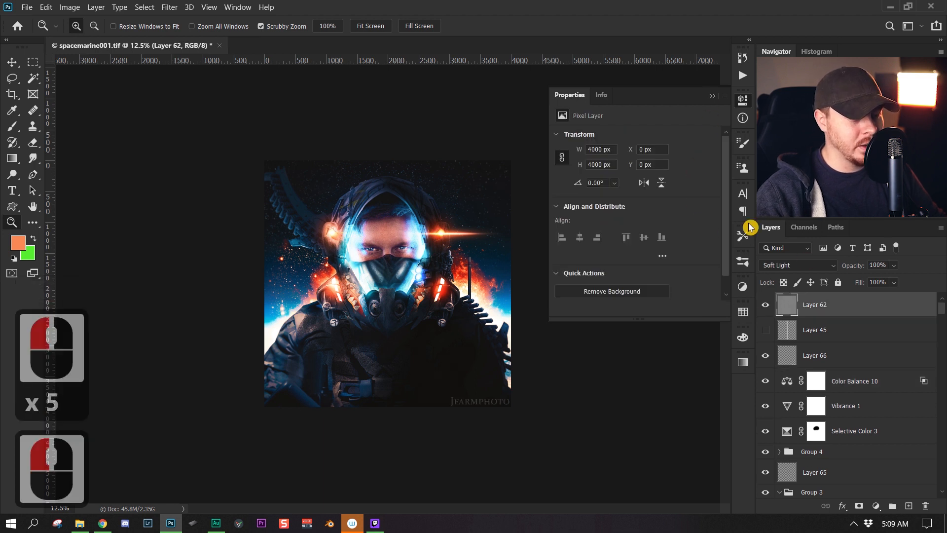
left_click(717, 104)
left_click(717, 104)
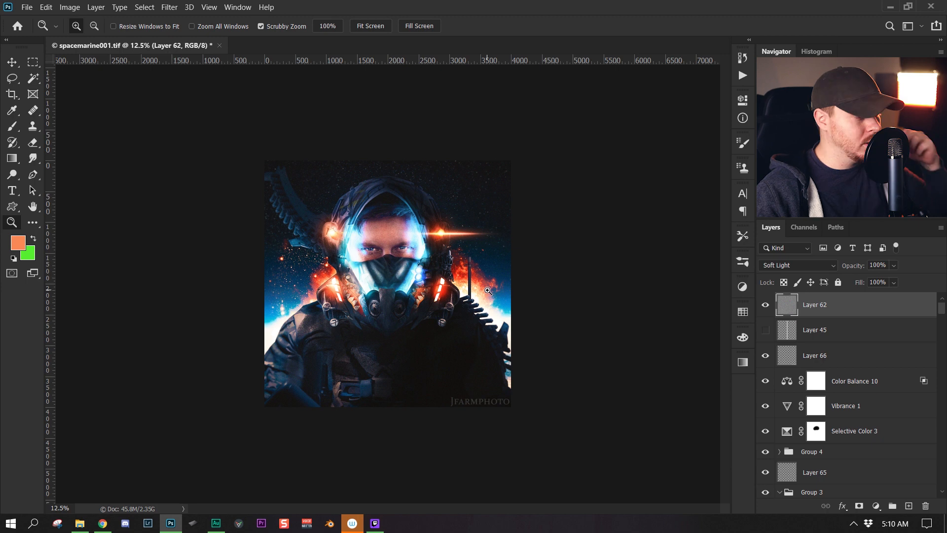
Examine the grain over the helmet, face, fire and glowing side lamp at several magnifications up to 100%.
left_click(414, 232)
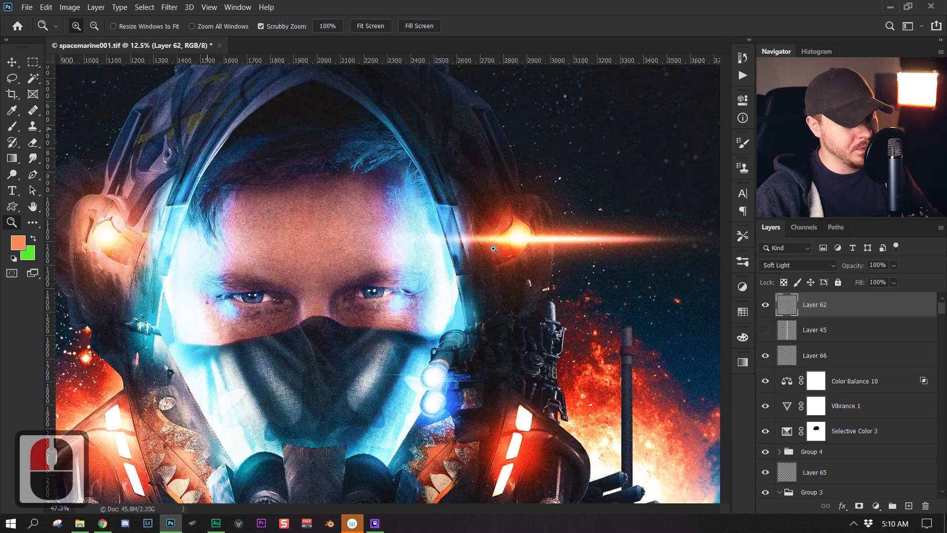
left_click(548, 187)
left_click(545, 183)
left_click_drag(542, 182, 543, 262)
left_click(635, 233)
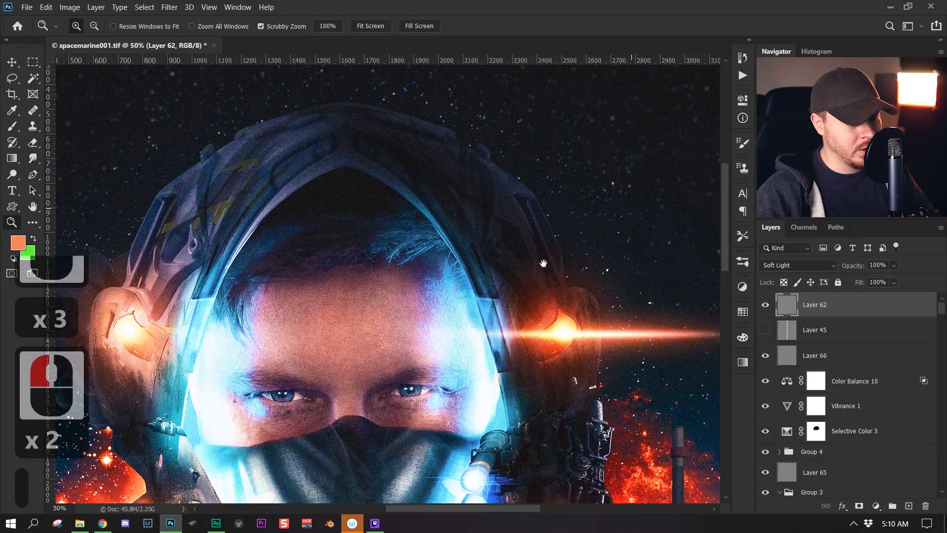
left_click(552, 232)
left_click_drag(580, 294, 504, 191)
left_click_drag(556, 266, 513, 220)
left_click(579, 212)
left_click_drag(582, 210, 541, 256)
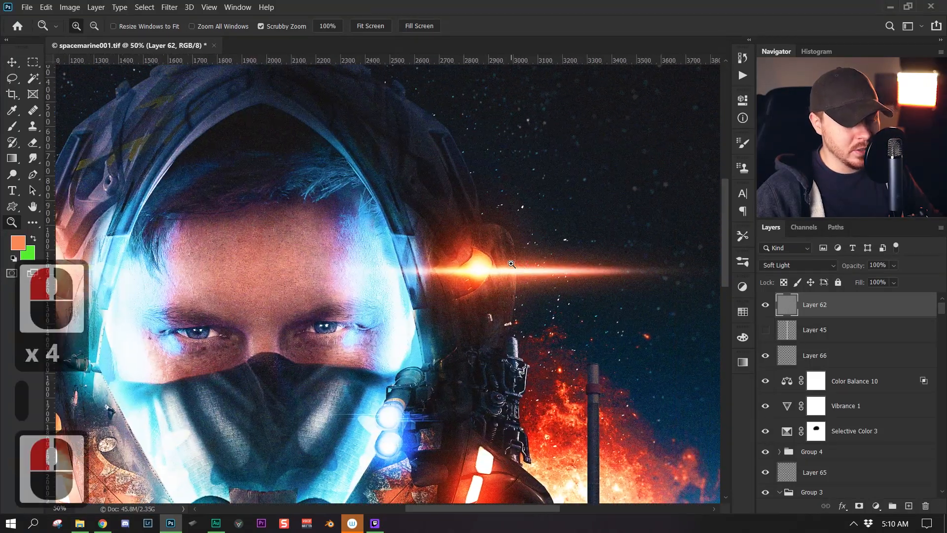
left_click(525, 254)
left_click_drag(460, 275, 345, 275)
left_click_drag(388, 379, 400, 304)
left_click(399, 303)
left_click_drag(500, 220, 465, 281)
left_click(465, 282)
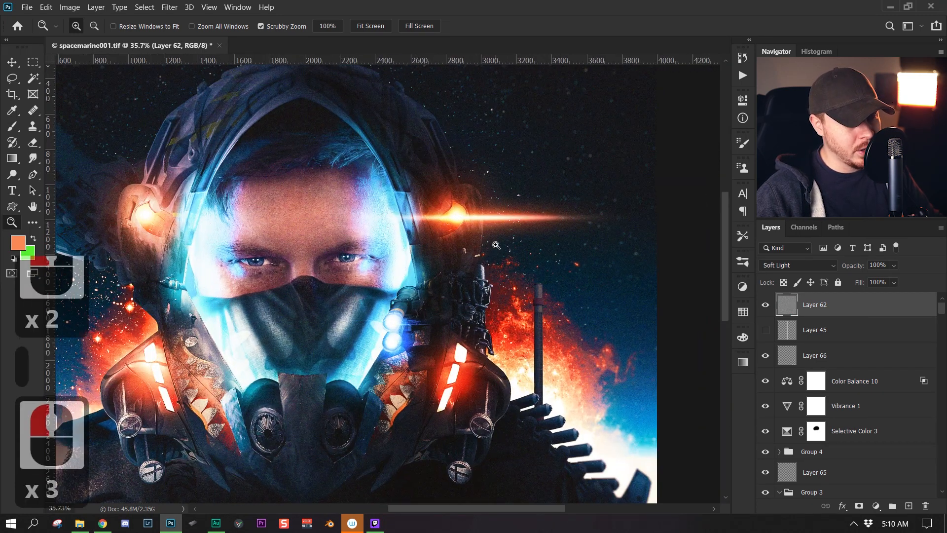
left_click(497, 245)
left_click(497, 246)
left_click_drag(496, 245, 518, 388)
left_click_drag(498, 312, 557, 336)
left_click(446, 336)
left_click(446, 336)
key("z")
left_click_drag(511, 269, 466, 272)
left_click(514, 276)
left_click(518, 274)
left_click_drag(547, 257, 446, 264)
left_click(526, 261)
left_click(525, 262)
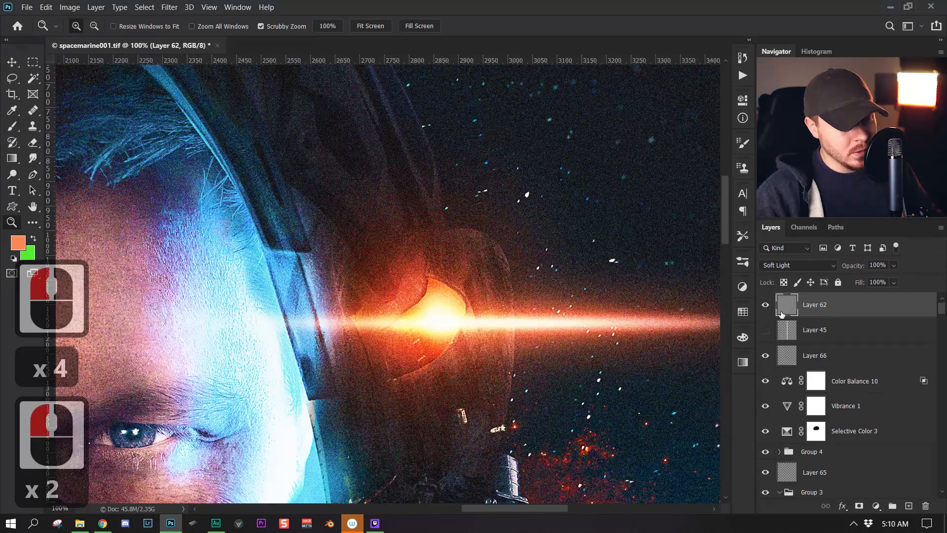
Toggle the visibility of Layer 62 repeatedly to compare its noise around the glowing lamp at 100% and across the image.
left_click(764, 306)
left_click(763, 305)
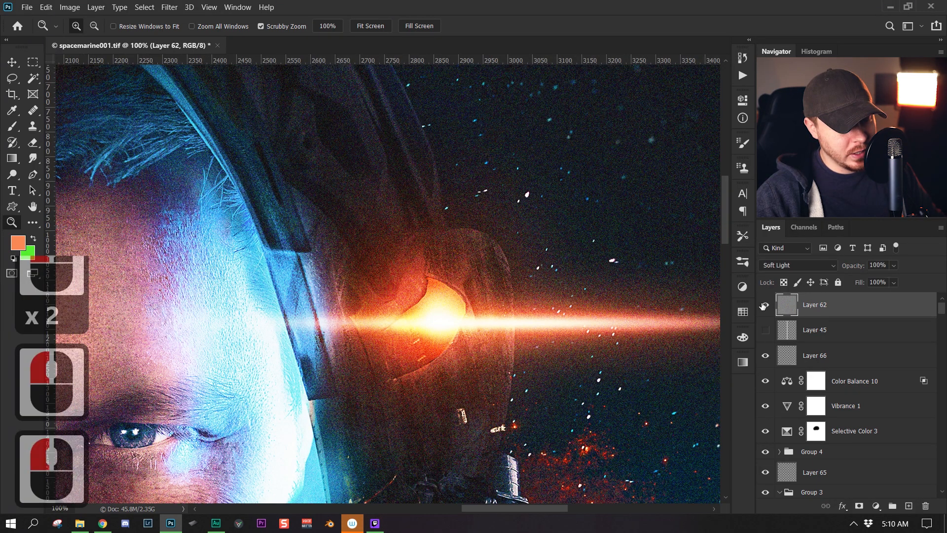
left_click(764, 305)
left_click(764, 306)
key("ctrl+0")
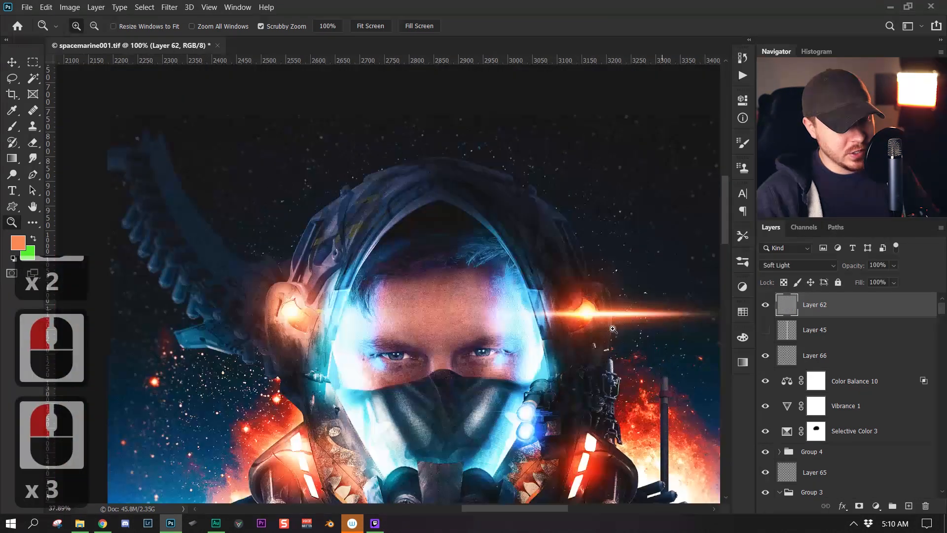
left_click(612, 329)
left_click(614, 326)
left_click_drag(641, 301, 476, 298)
left_click(477, 297)
left_click(477, 297)
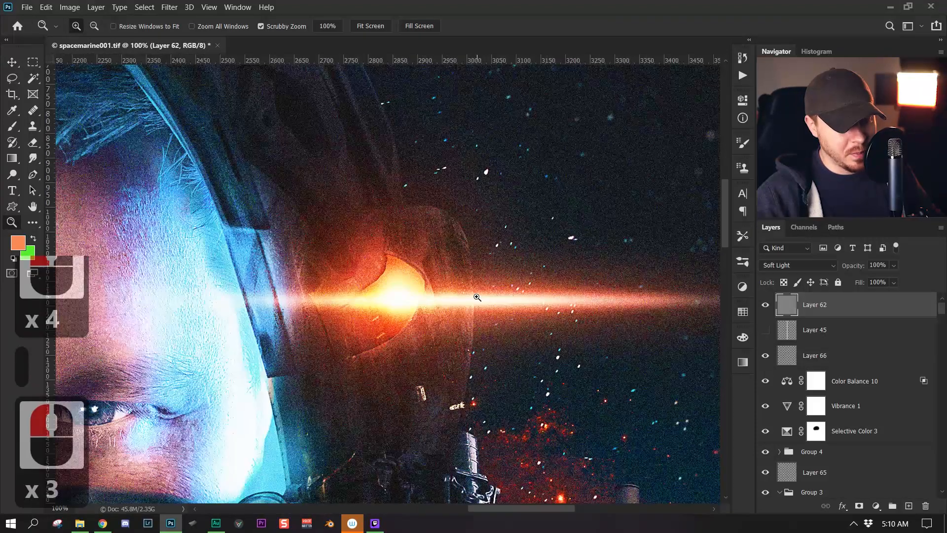
left_click(764, 305)
left_click(764, 305)
left_click(764, 305)
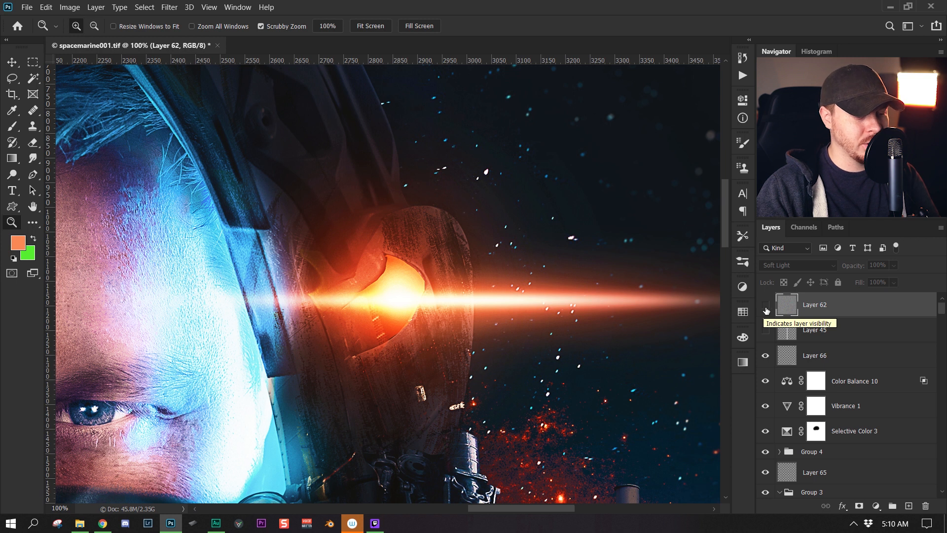
left_click(766, 306)
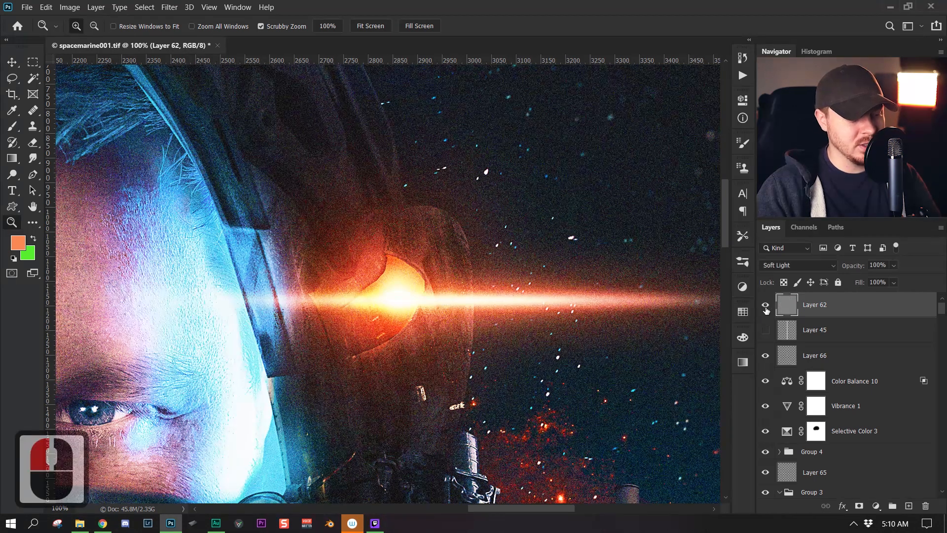
Examine the overall effect of the grain on the whole composite and closer around the face and mask.
left_click_drag(472, 221, 401, 257)
left_click(442, 222)
left_click(401, 257)
left_click(401, 257)
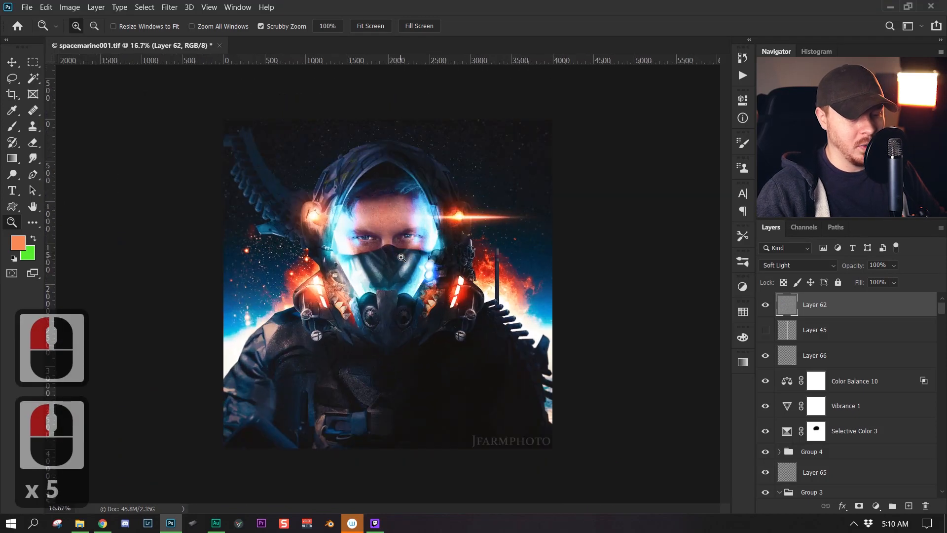
left_click(849, 315)
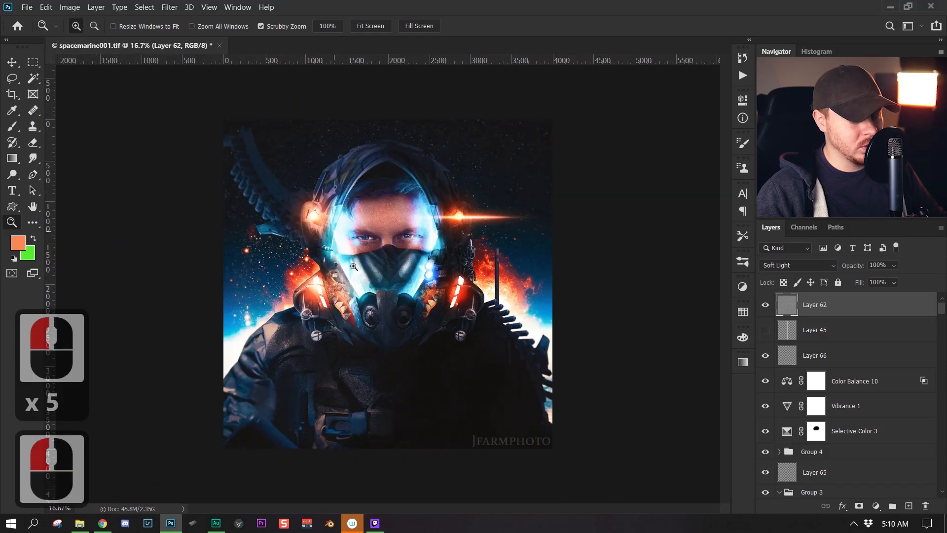
left_click(358, 278)
left_click_drag(434, 246, 401, 284)
left_click(401, 284)
left_click(401, 283)
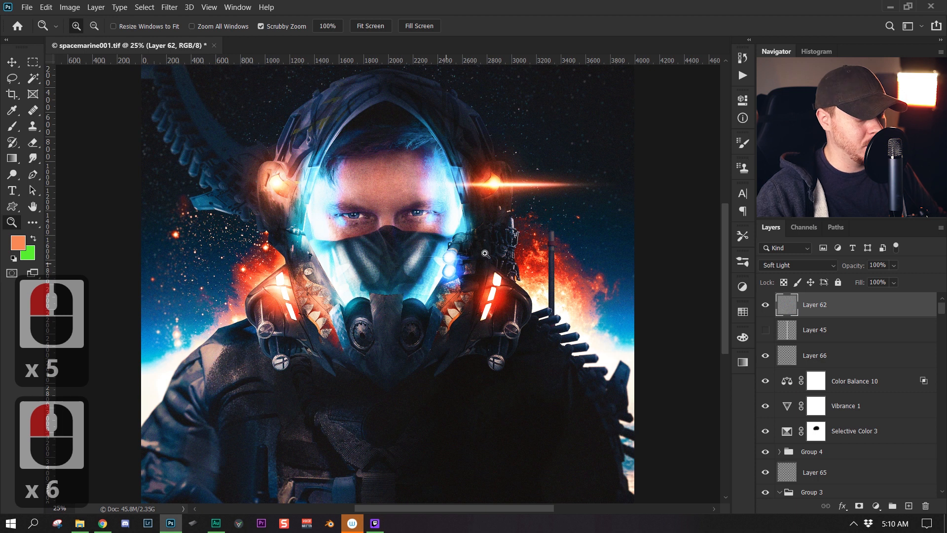
left_click(401, 283)
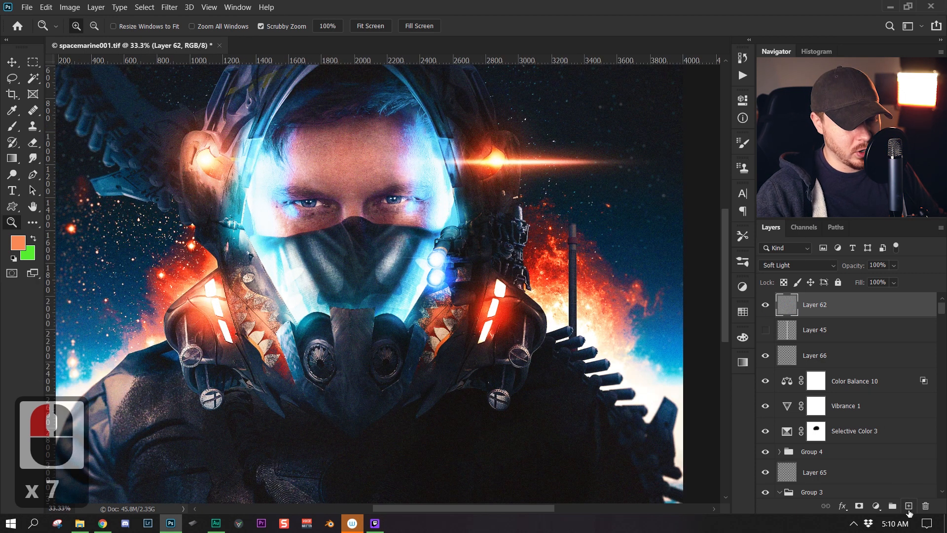
Create a new layer above Layer 62 in Soft Light mode, filled with the neutral color (50% gray).
key("alt")
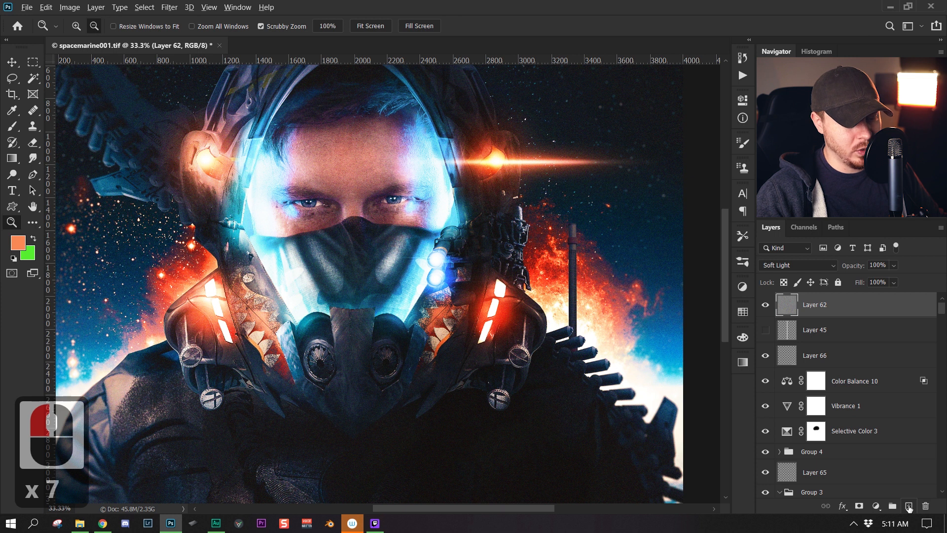
left_click(906, 506, "alt")
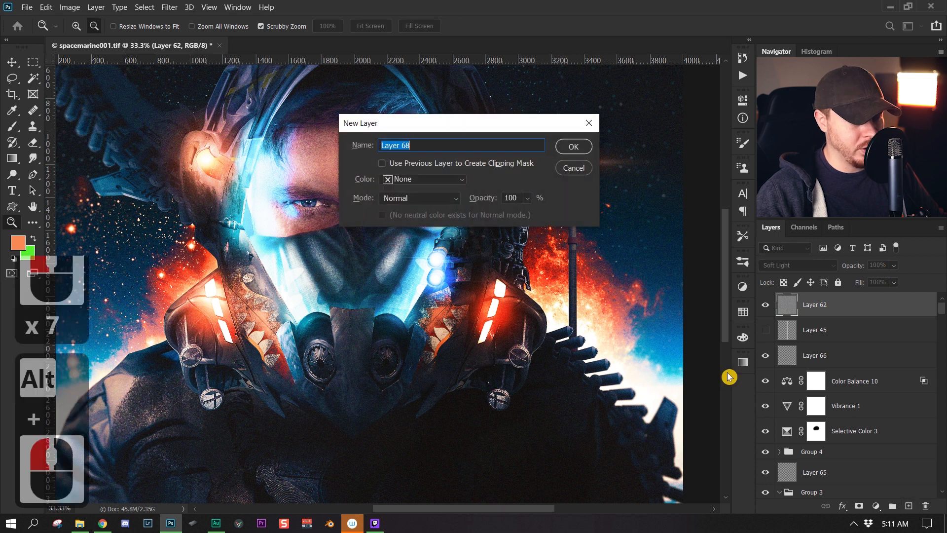
left_click_drag(434, 131, 475, 148)
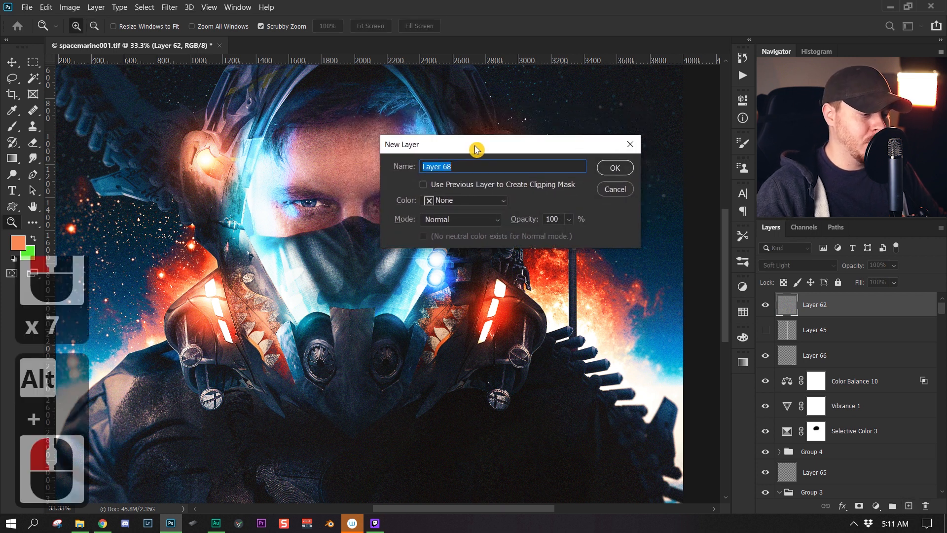
left_click(478, 220)
left_click(480, 341)
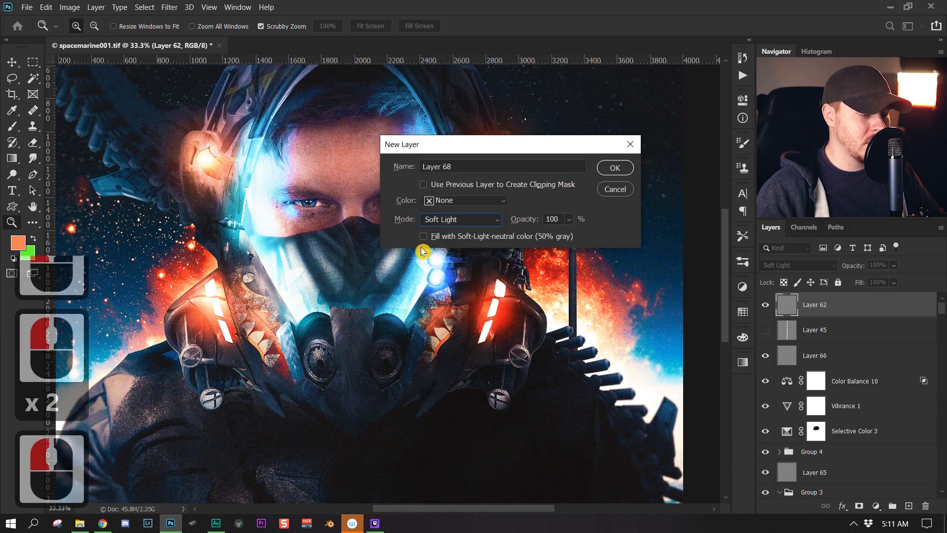
left_click(424, 239)
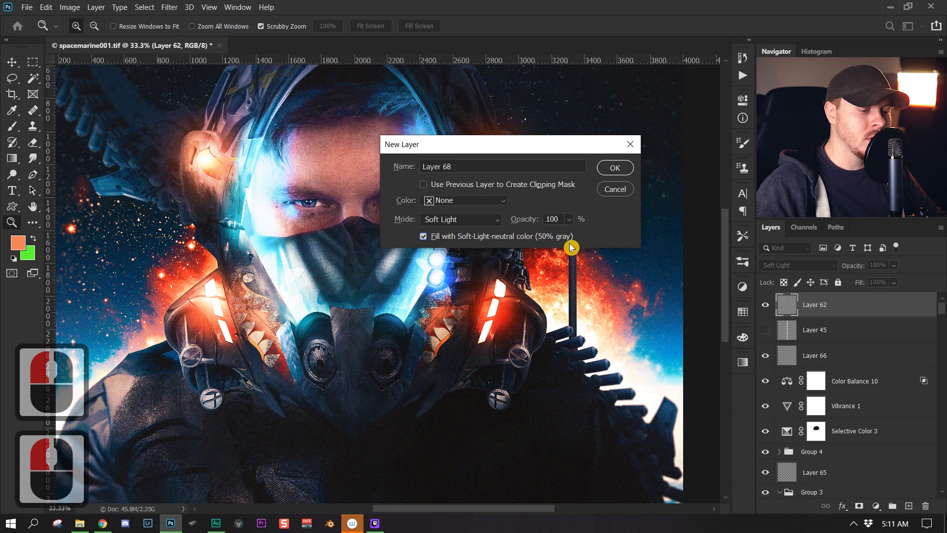
left_click(616, 170)
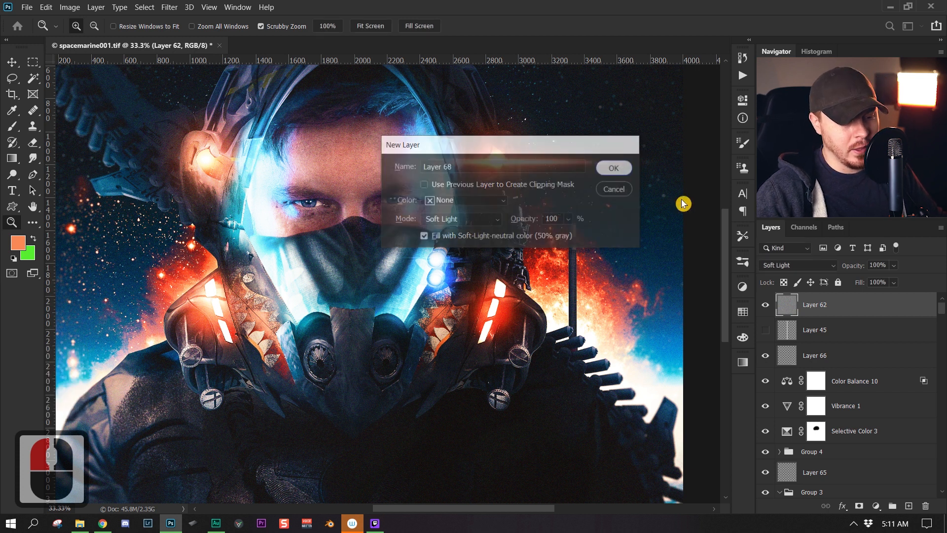
left_click(726, 306)
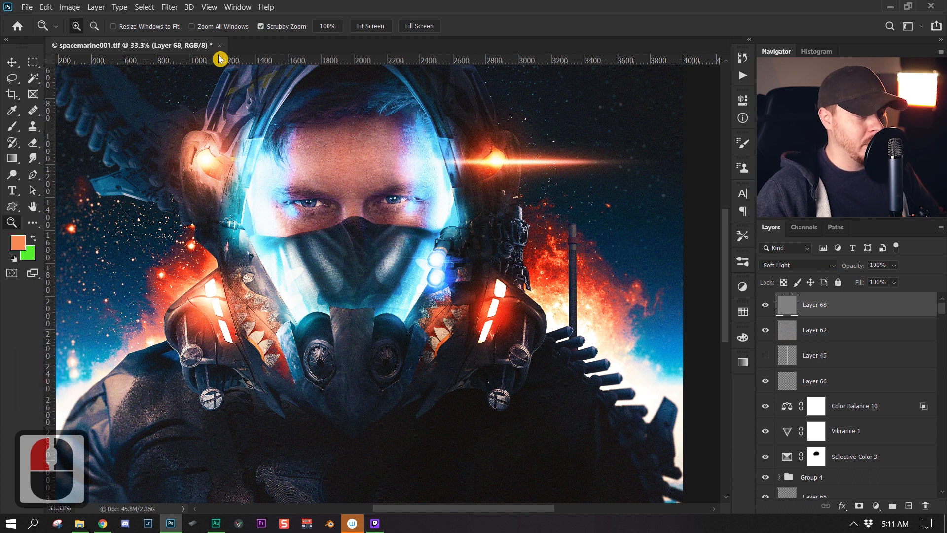
Review the Add Noise filter settings for the new gray layer without applying them.
left_click(169, 9)
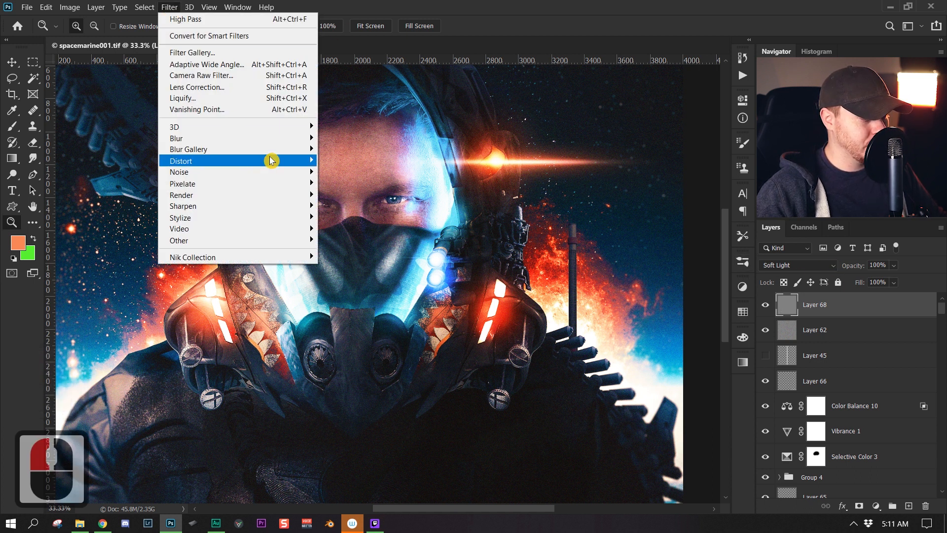
mouse_move(299, 175)
left_click(338, 177)
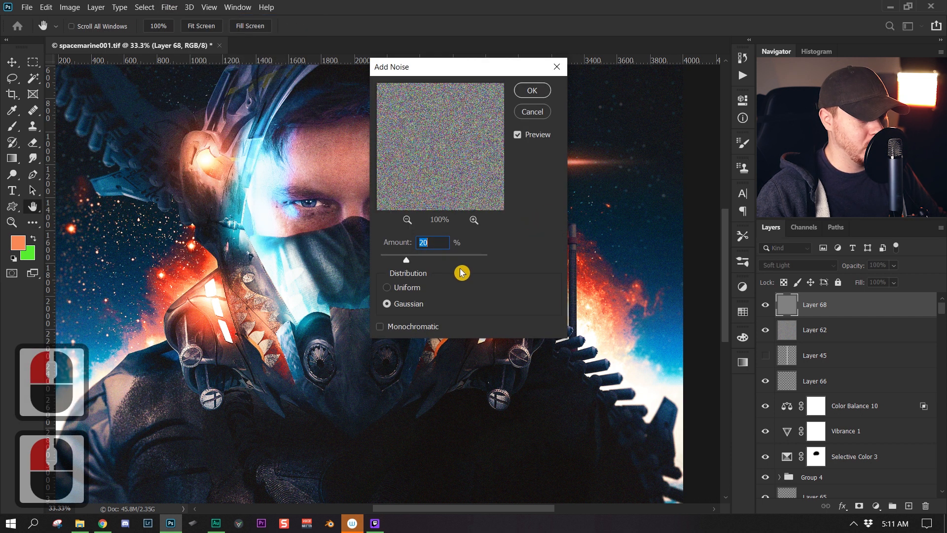
left_click(541, 112)
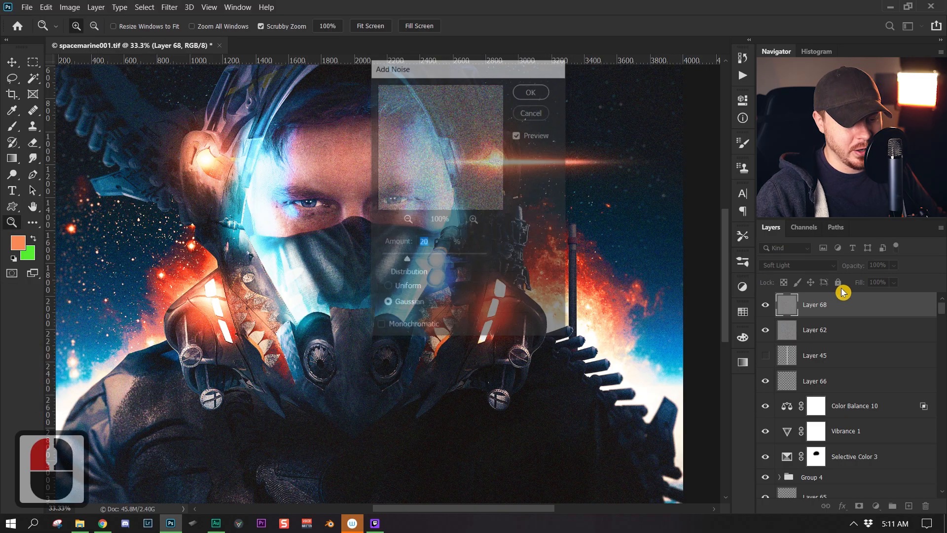